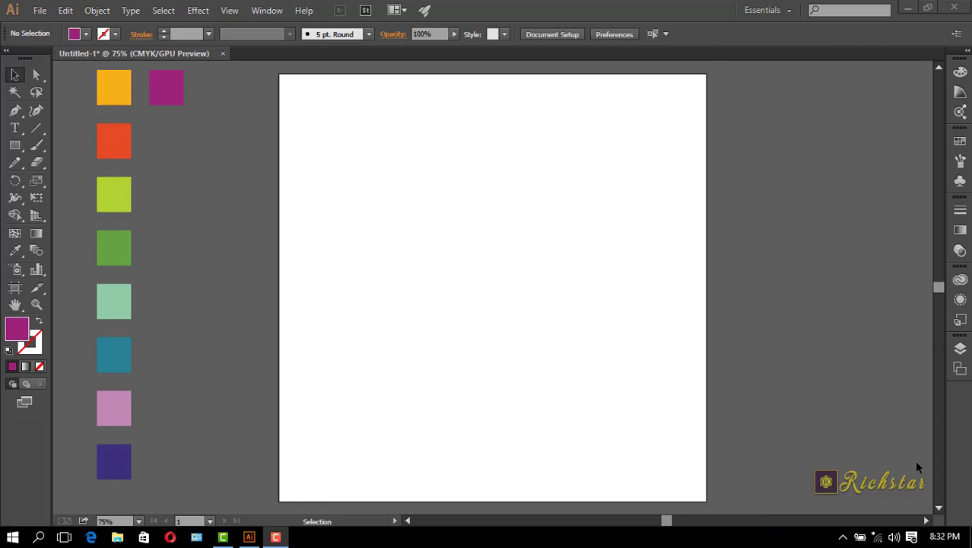
Step: Draw a small temporary rectangle beside the colour squares and give it a white fill
left_click(15, 145)
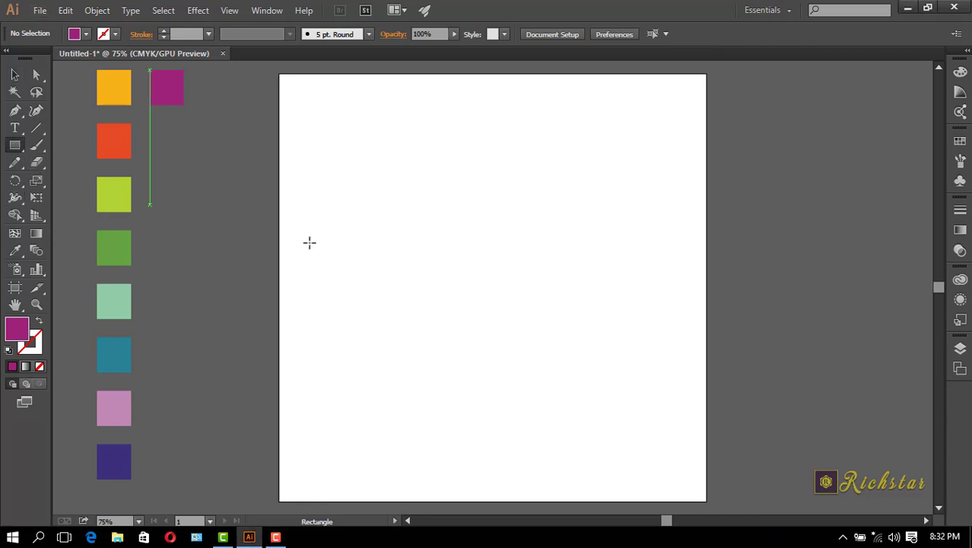
left_click_drag(154, 173, 212, 231)
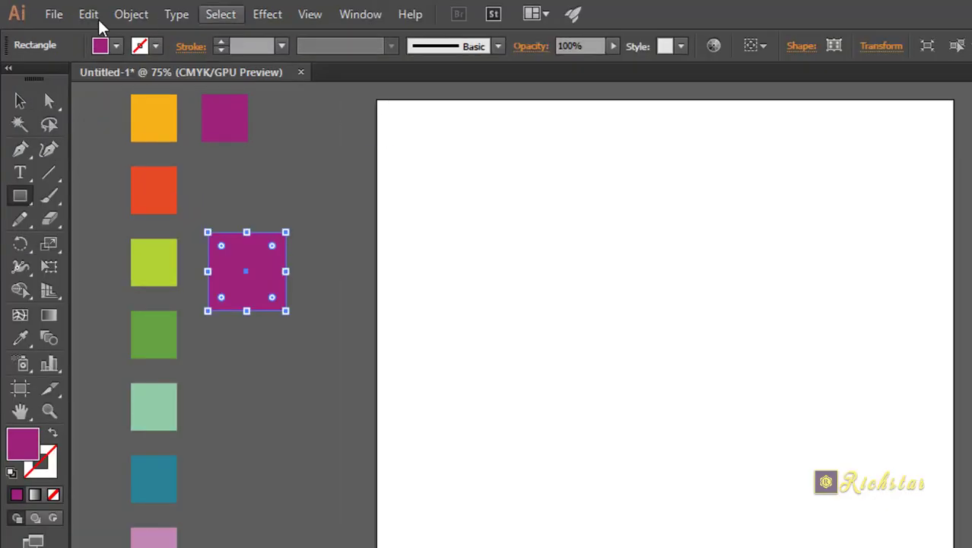
left_click(117, 46)
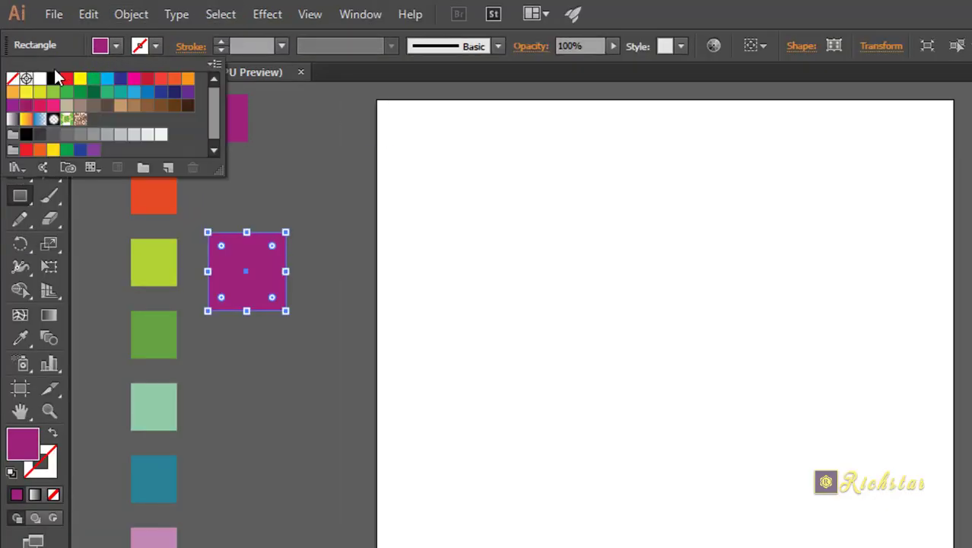
left_click(27, 79)
left_click(40, 78)
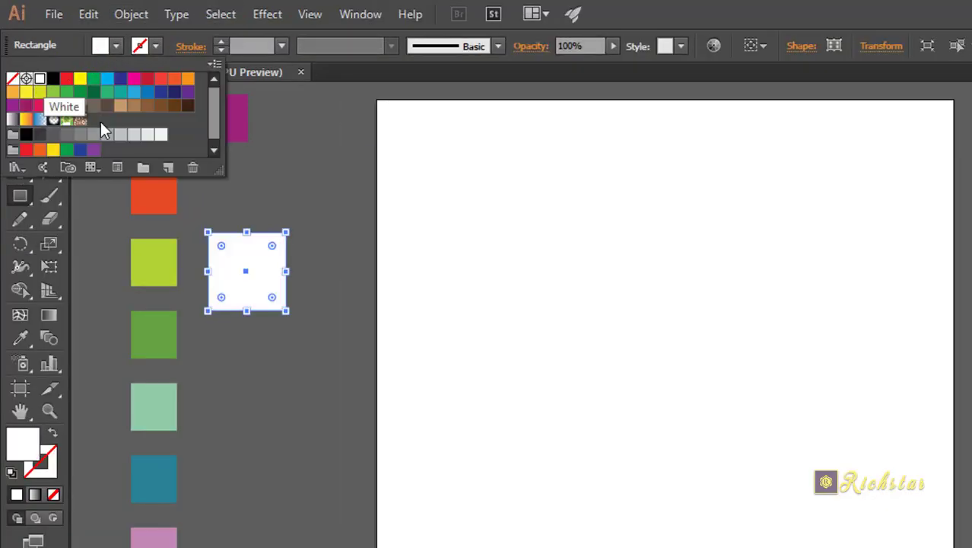
Step: Create a new swatch with C=86 M=55 Y=94 K=69 dark green
left_click(169, 168)
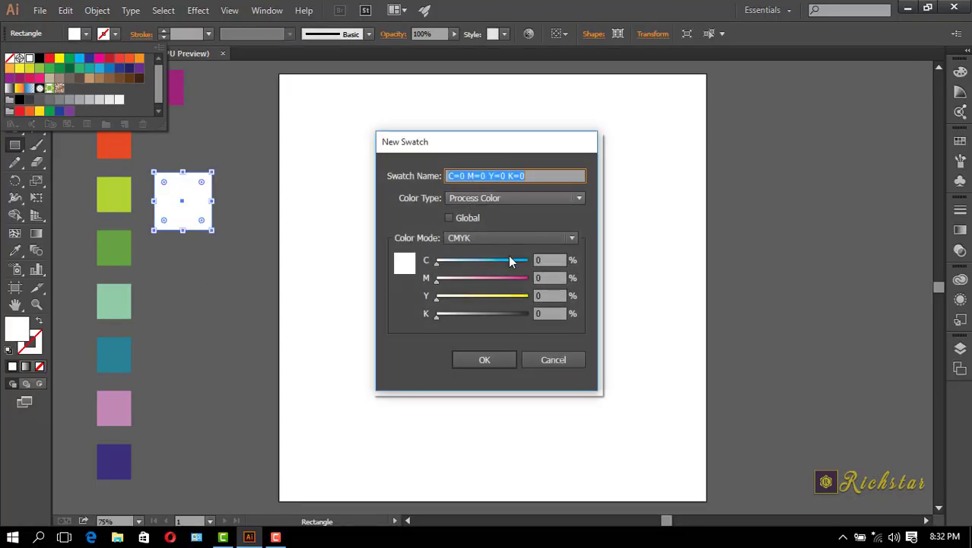
left_click(508, 260)
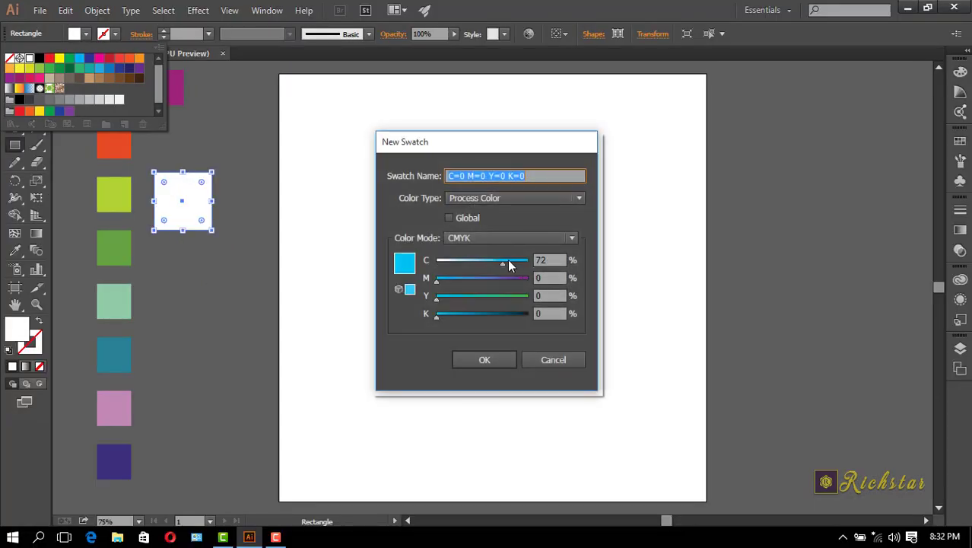
left_click(486, 279)
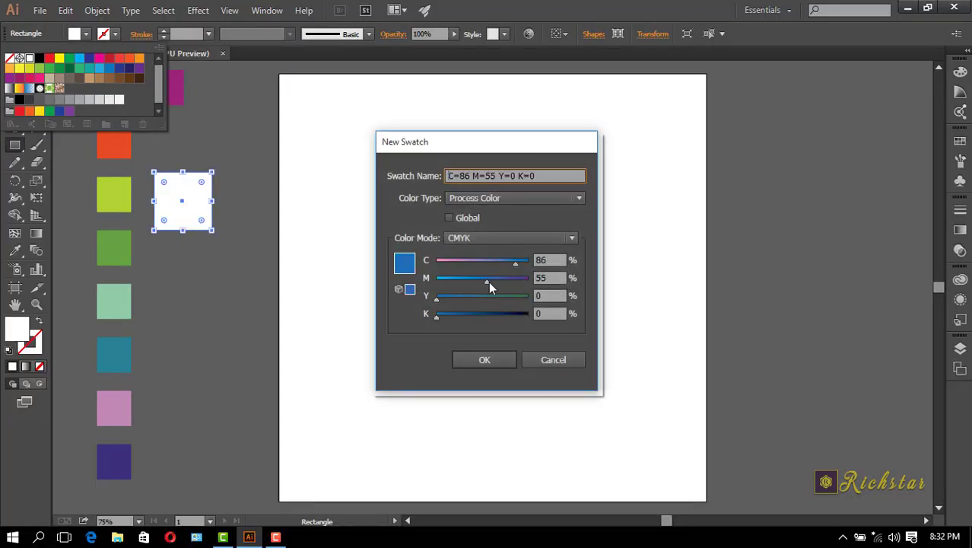
left_click(494, 297)
left_click(499, 314)
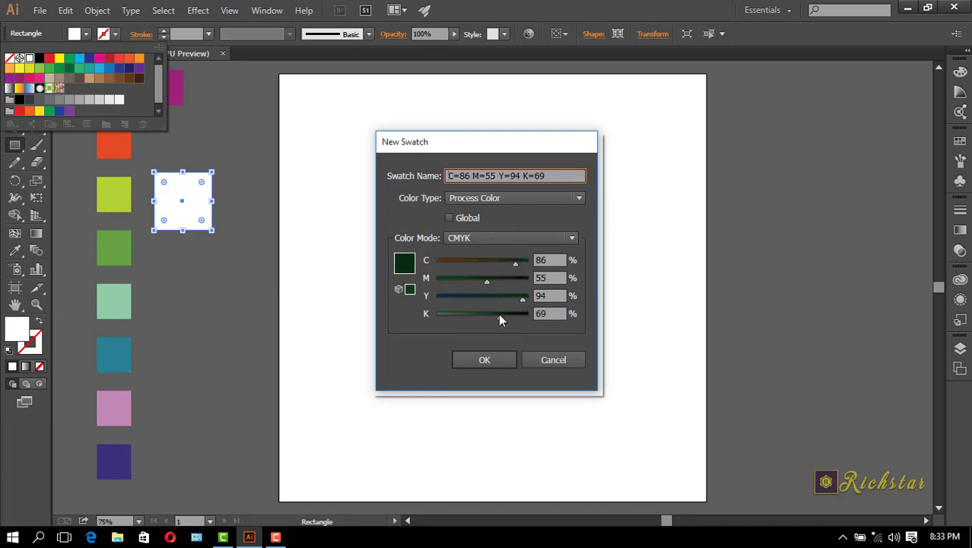
left_click(492, 359)
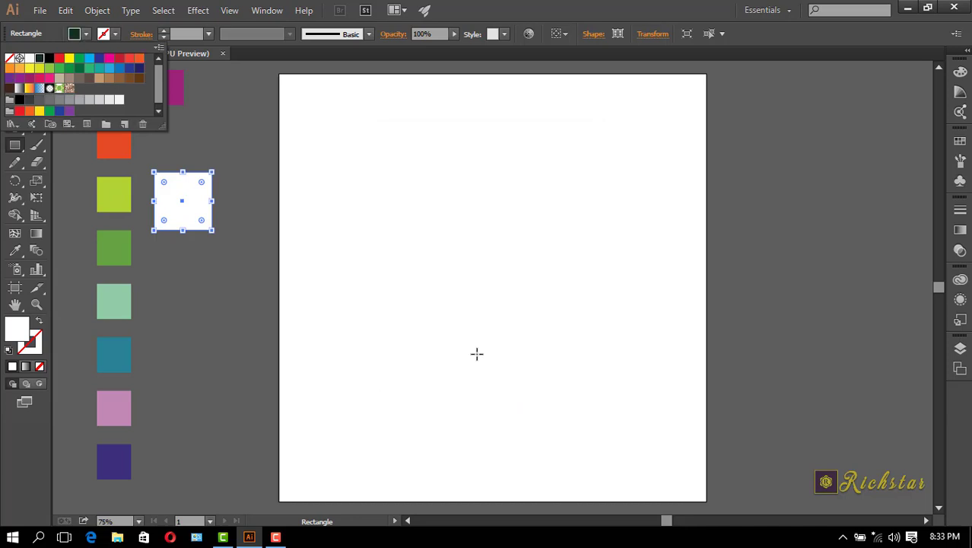
left_click(16, 217)
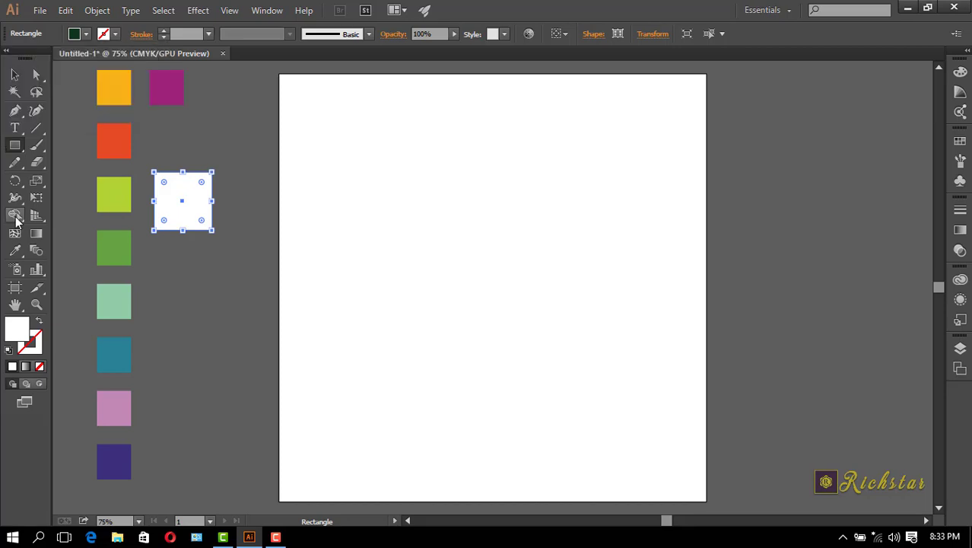
Step: Select the dark green rectangle and delete it
left_click(15, 74)
left_click(241, 243)
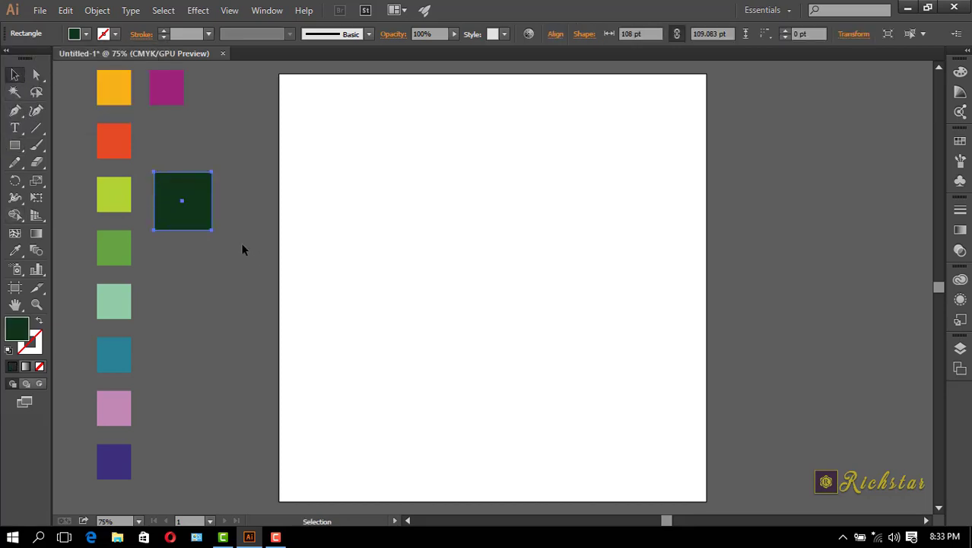
left_click(202, 221)
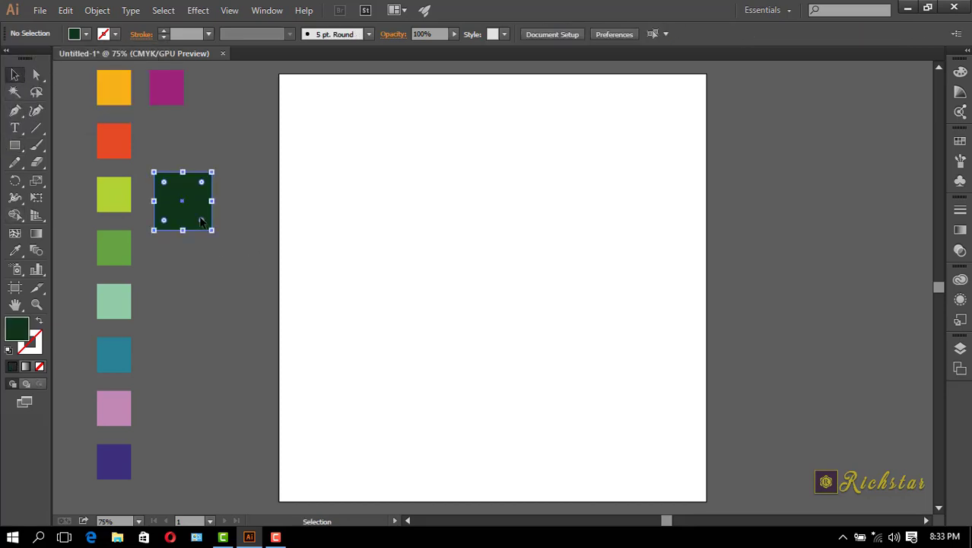
key("Delete")
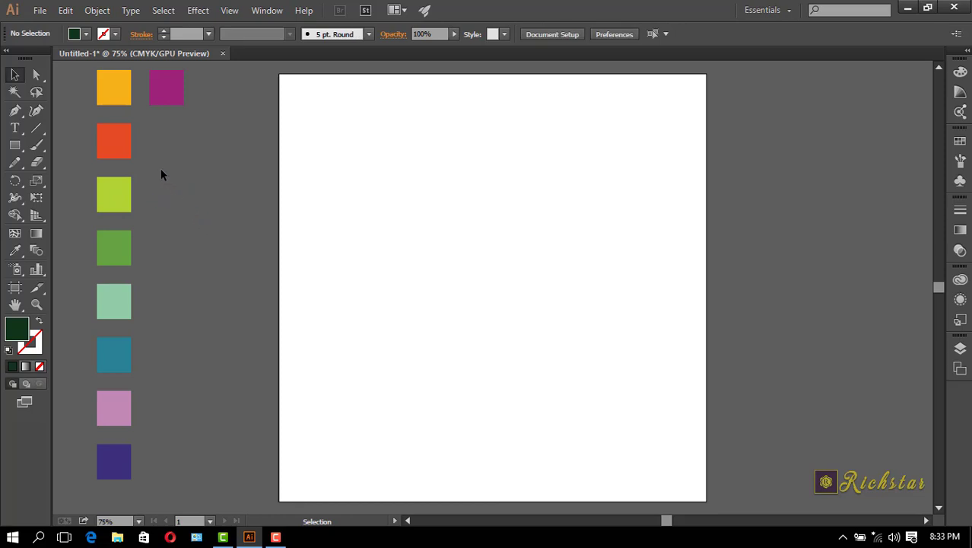
Step: Add the orange square's fill as a new swatch
left_click(129, 103)
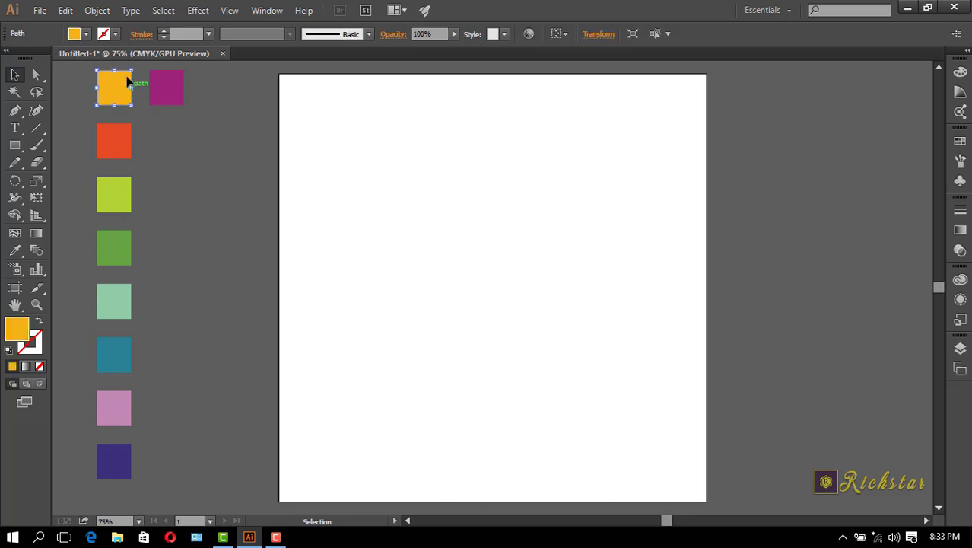
left_click(86, 33)
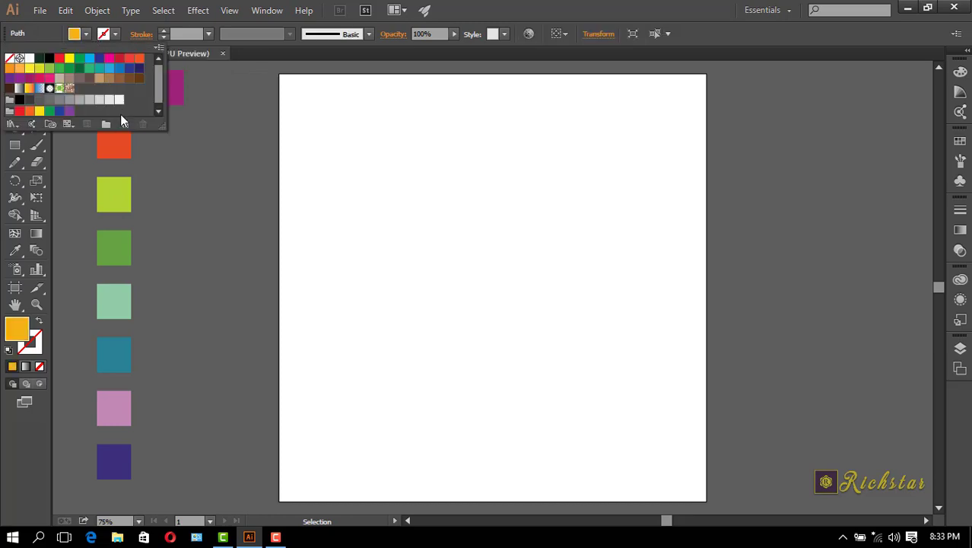
left_click(124, 123)
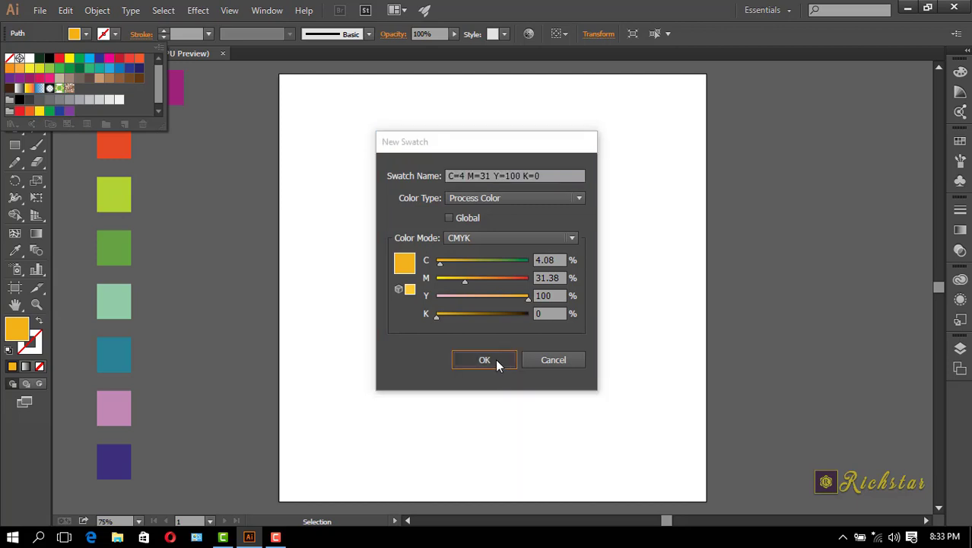
left_click(495, 358)
left_click(194, 172)
Step: Add the red square's fill as a new swatch
left_click(114, 146)
left_click(86, 34)
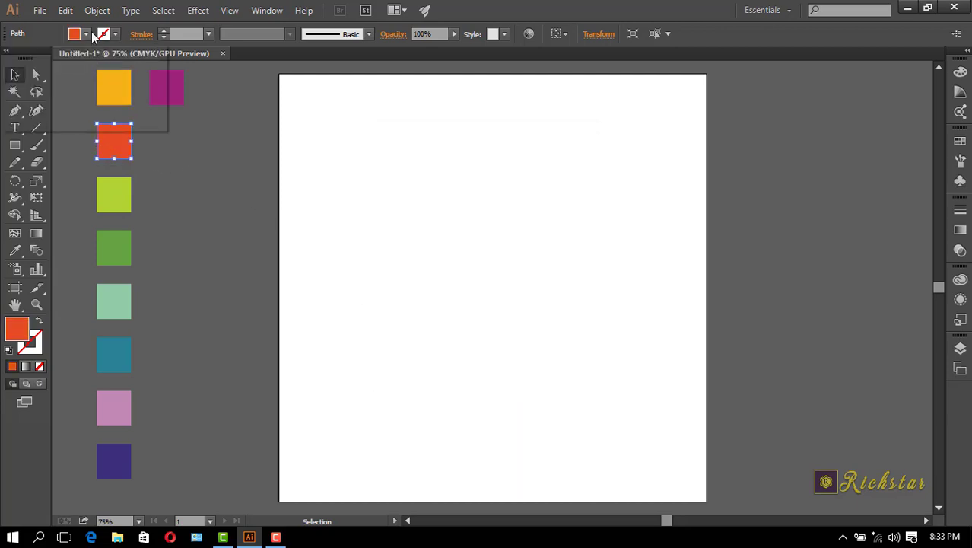
left_click(121, 123)
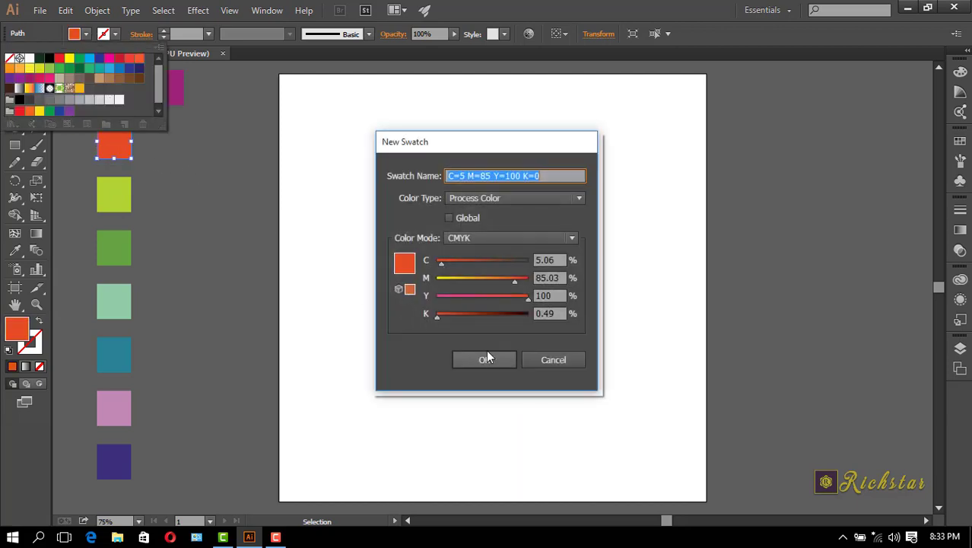
left_click(491, 363)
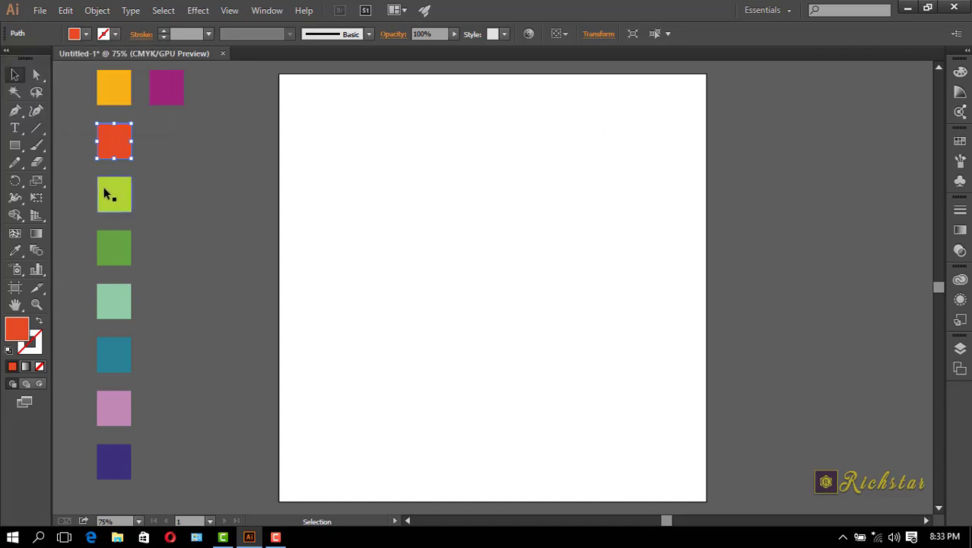
Step: Work through the yellow-green, green, mint, teal and pink squares to add their colours
left_click(106, 195)
left_click(86, 33)
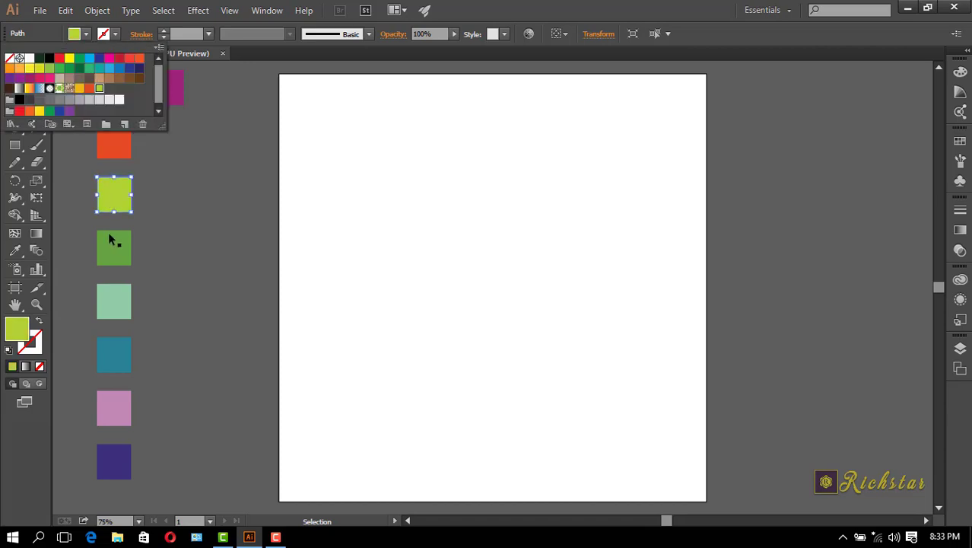
left_click(111, 248)
left_click(86, 33)
left_click(114, 301)
left_click(114, 354)
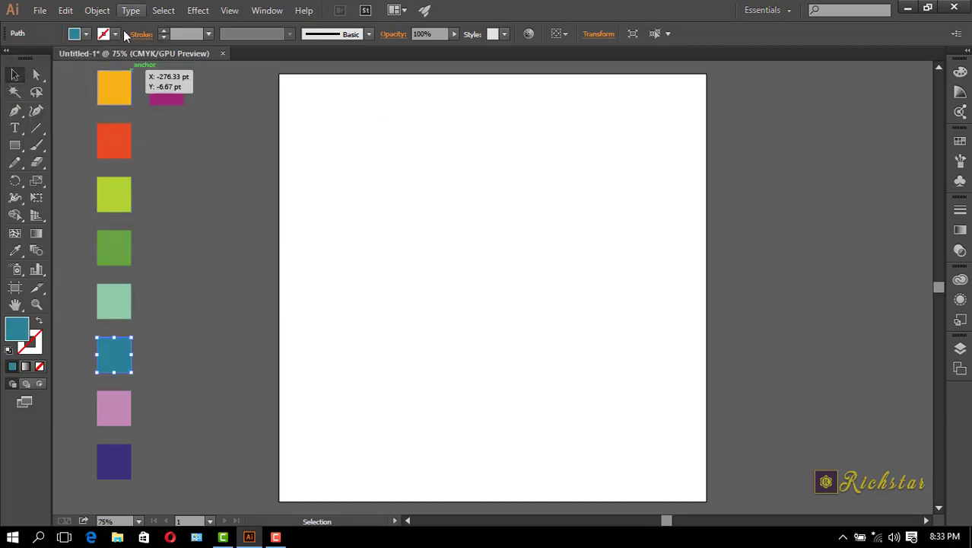
left_click(114, 408)
left_click(90, 464)
Step: Select the purple square, pick magenta from the fill swatches, and deselect everything
left_click(114, 461)
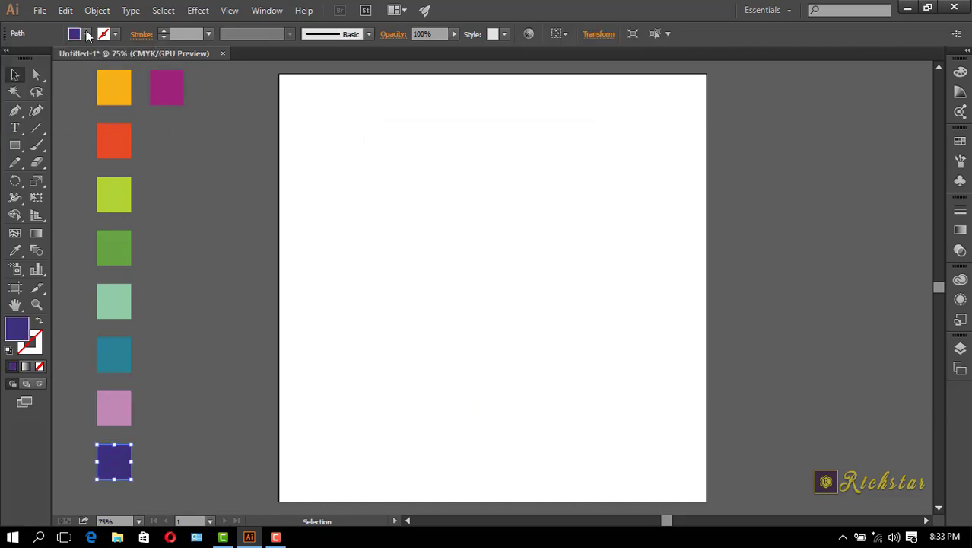
left_click(86, 33)
left_click(175, 88)
left_click(225, 181)
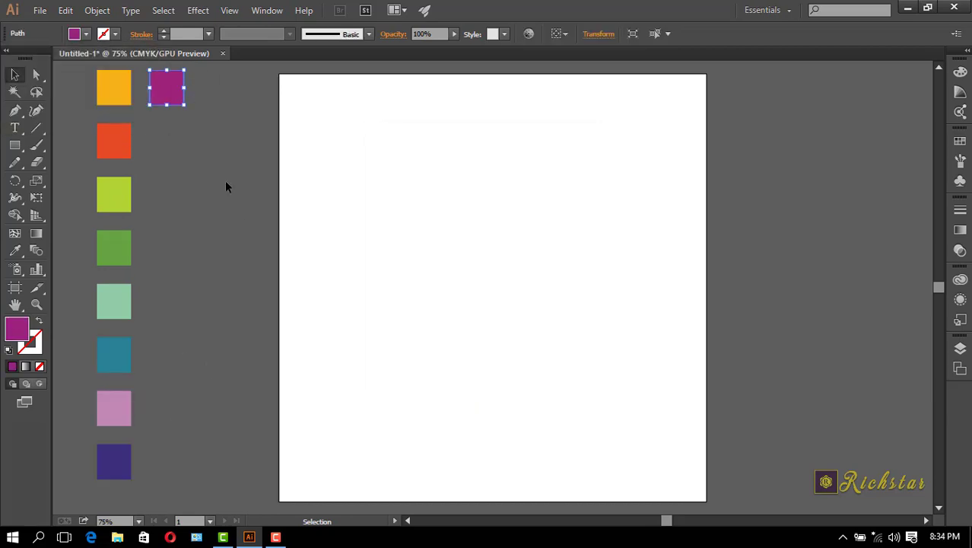
left_click(225, 180)
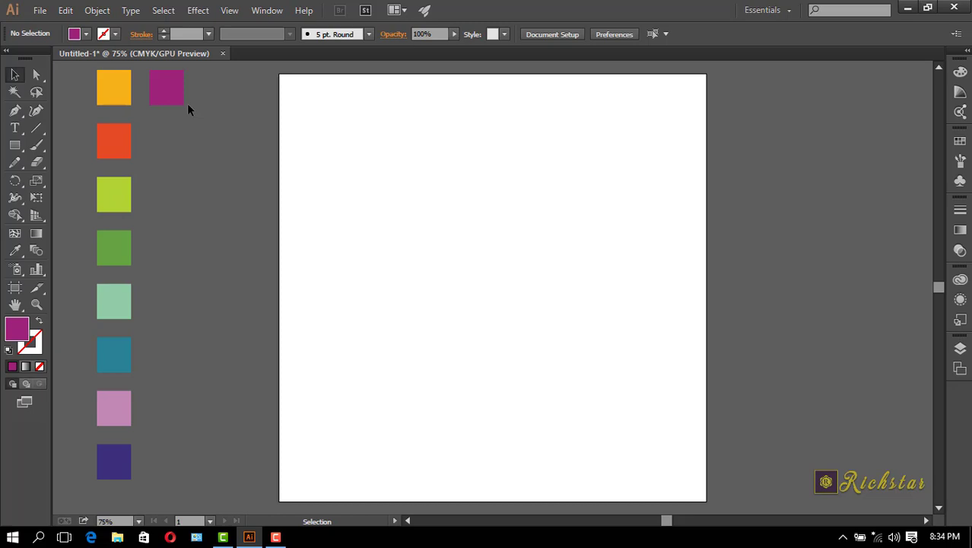
Step: Draw a large circle in the artboard centre with the Ellipse tool
left_click(17, 146)
left_click(15, 146)
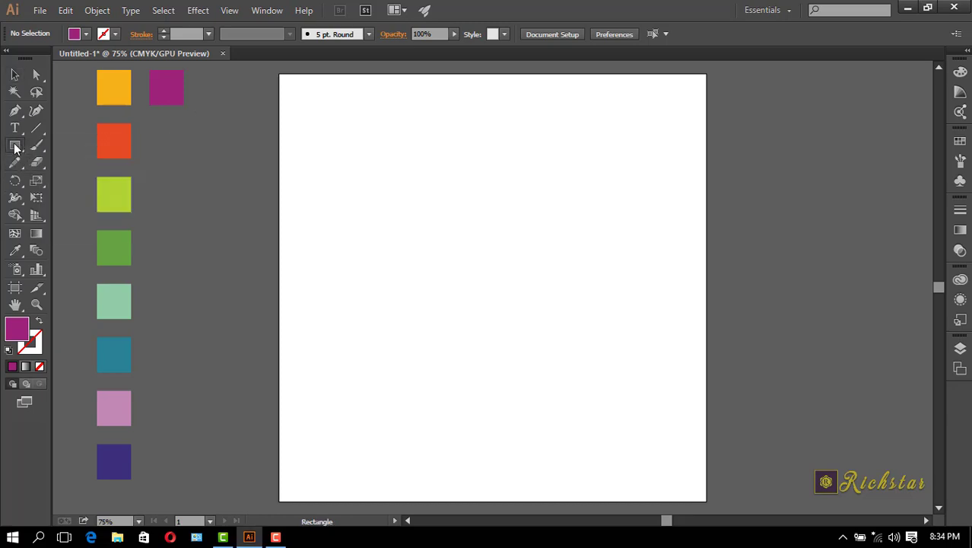
left_click_drag(15, 147, 73, 180)
left_click_drag(354, 174, 606, 373)
Step: Delete the magenta circle and choose the Pie Graph tool
key("v")
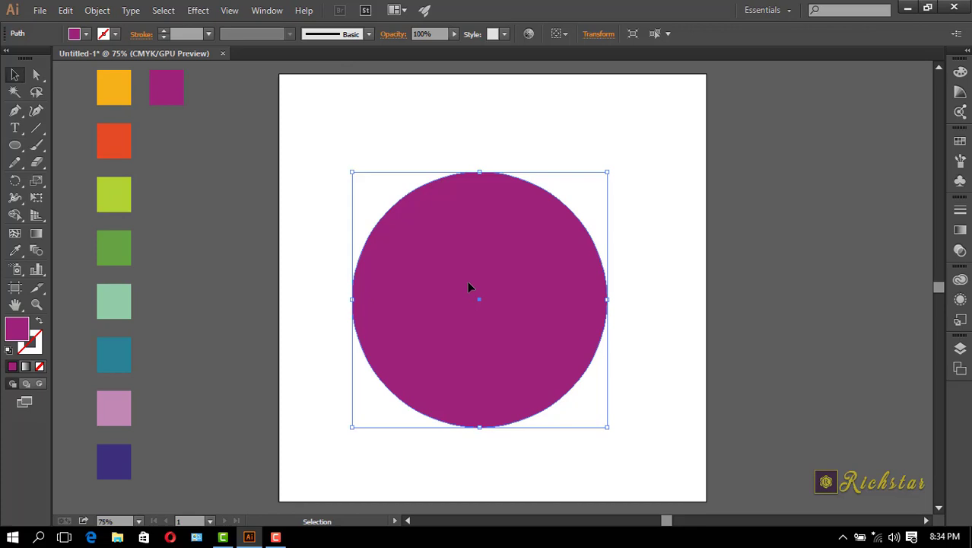
key("Delete")
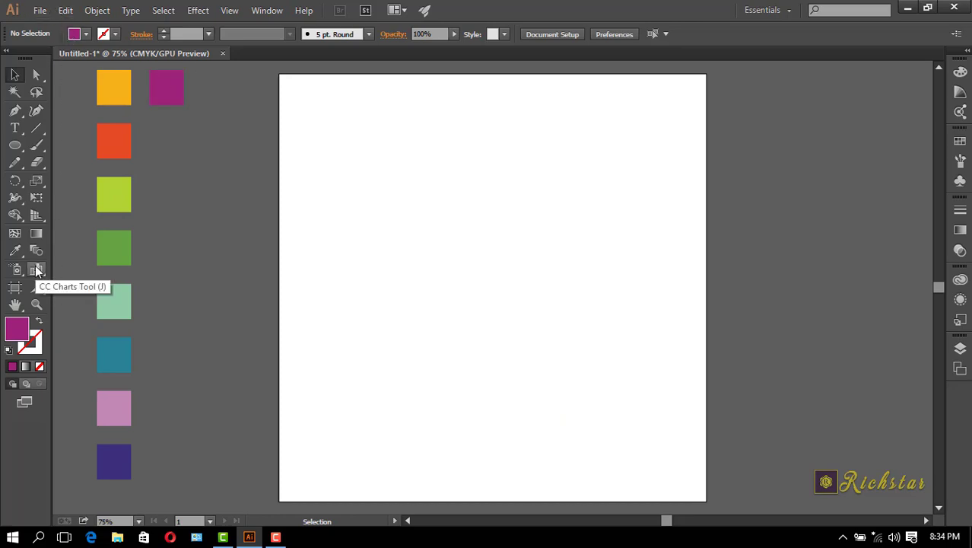
left_click_drag(36, 270, 117, 408)
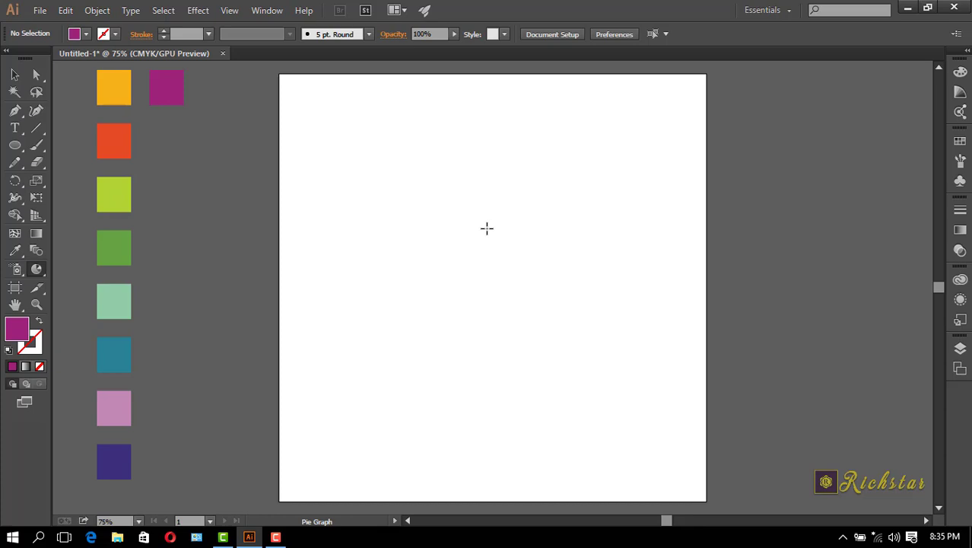
Step: Create a pie graph 200 pt wide and 200 pt high with proportions linked
left_click(486, 228)
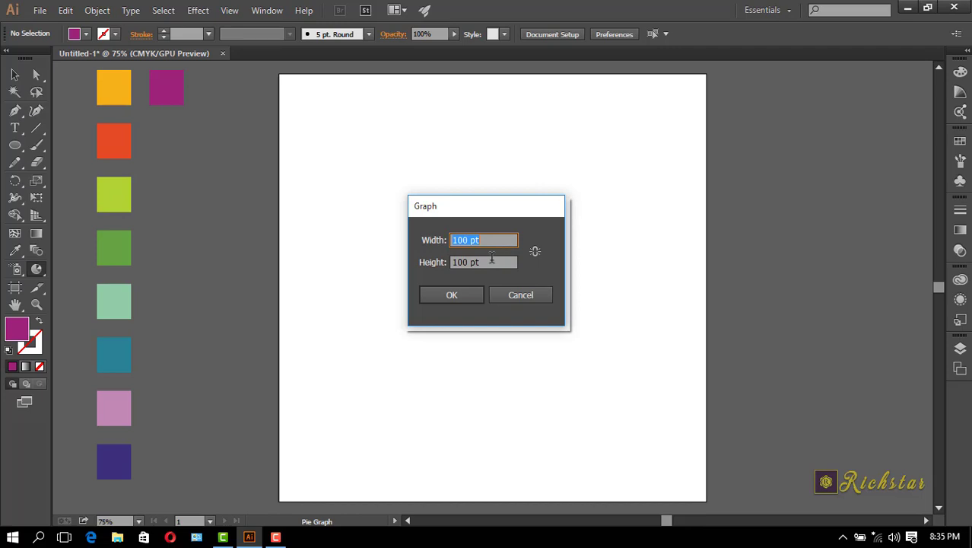
type("200")
key("Tab")
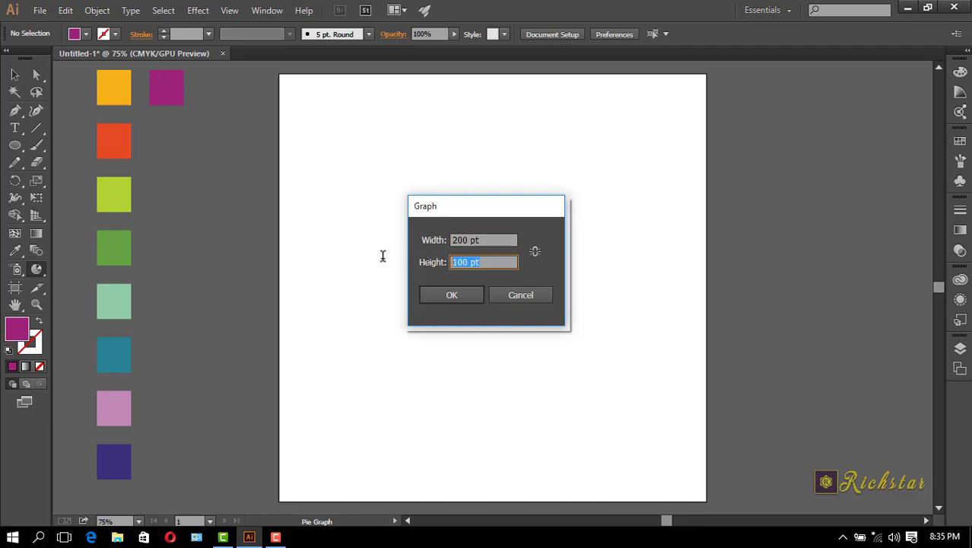
type("200")
left_click(488, 239)
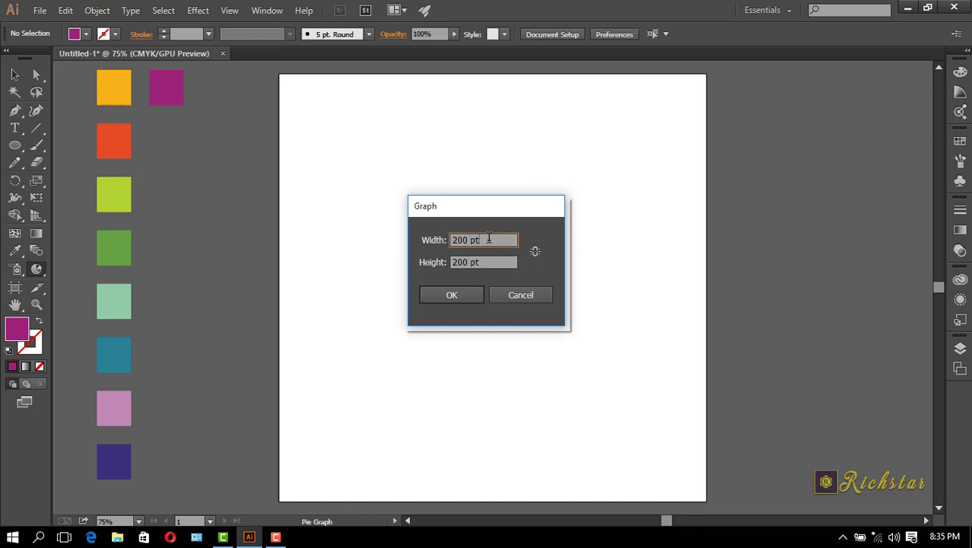
left_click(533, 252)
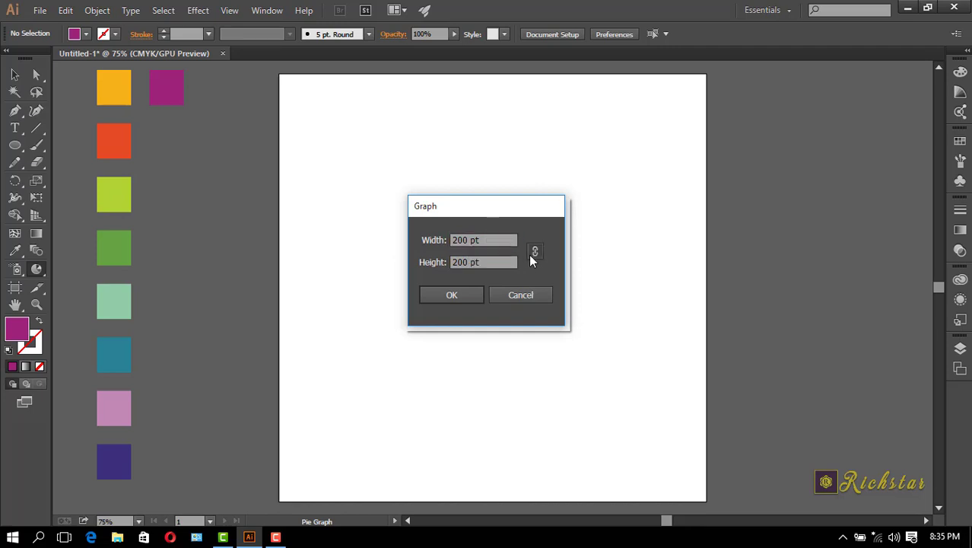
left_click(460, 295)
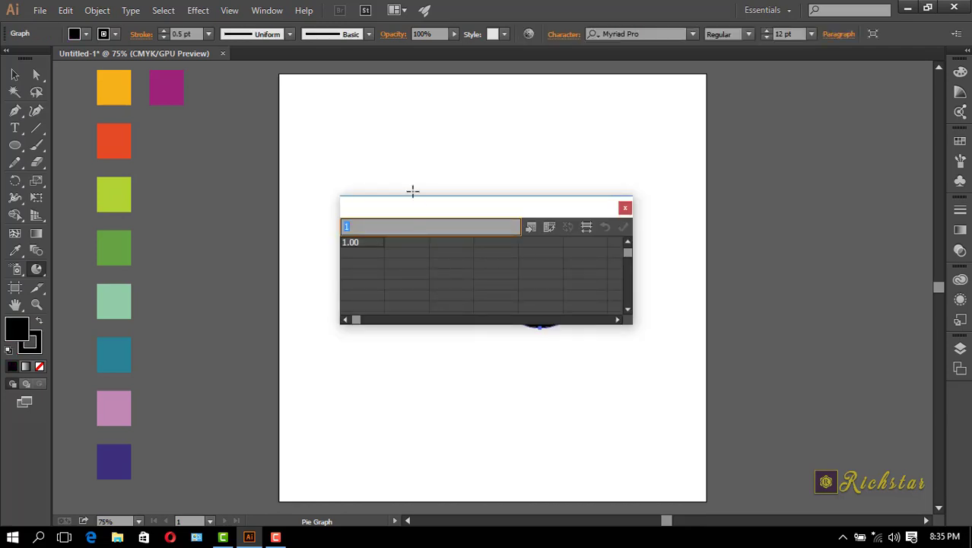
Step: Move the data sheet aside and enter the value 1 into five first-row cells
left_click_drag(419, 211, 295, 222)
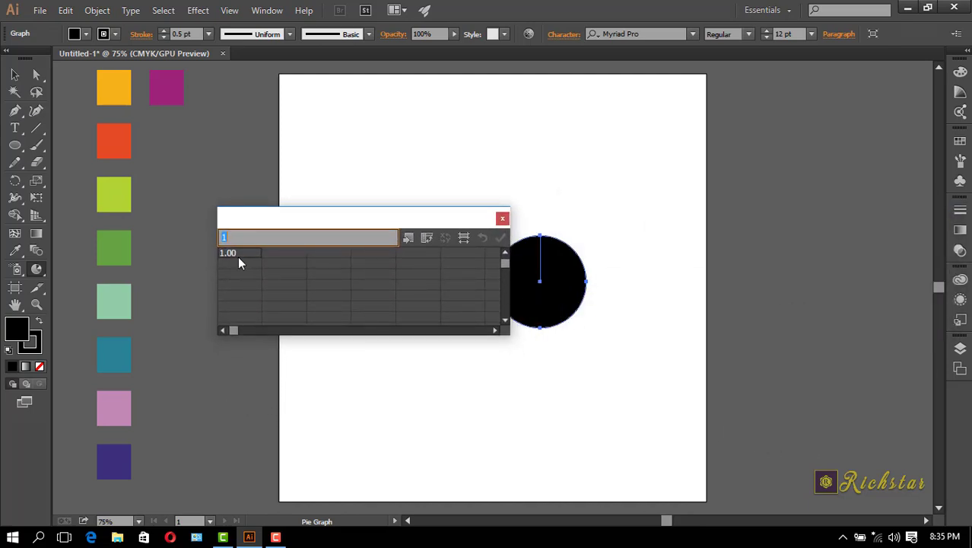
left_click(274, 250)
type("1")
left_click(321, 252)
type("1")
left_click(359, 252)
type("1")
left_click(403, 252)
type("1")
left_click(401, 266)
type("1")
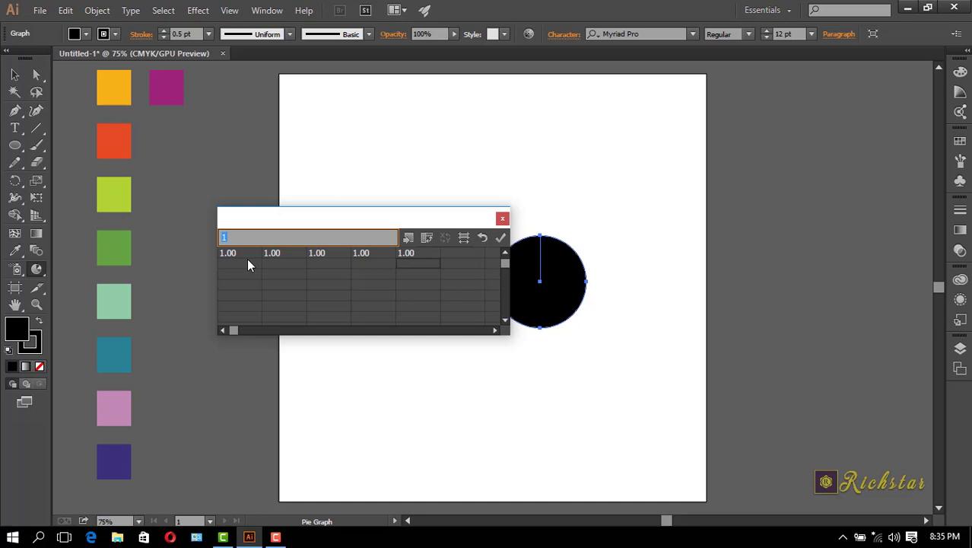
Step: Apply the values to the pie graph and close the data sheet
left_click(504, 238)
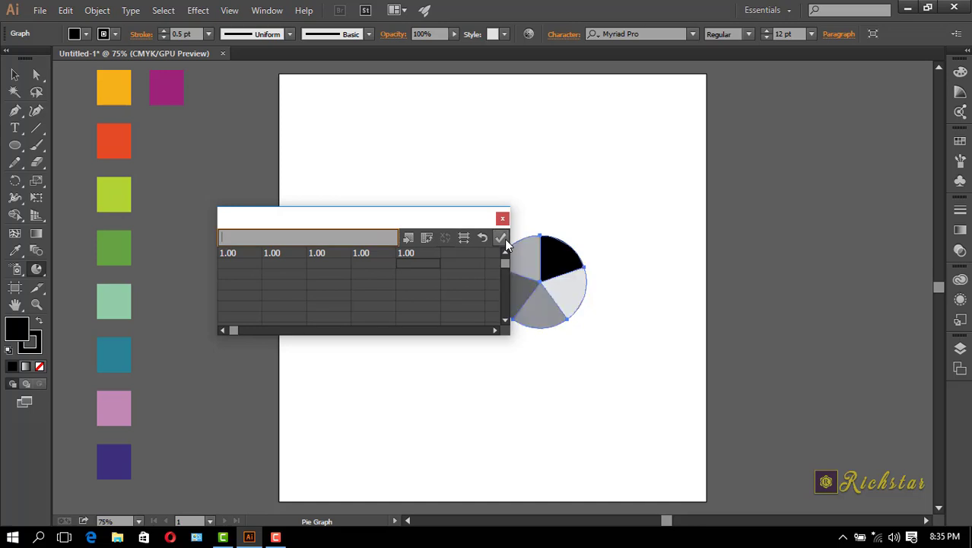
left_click(502, 219)
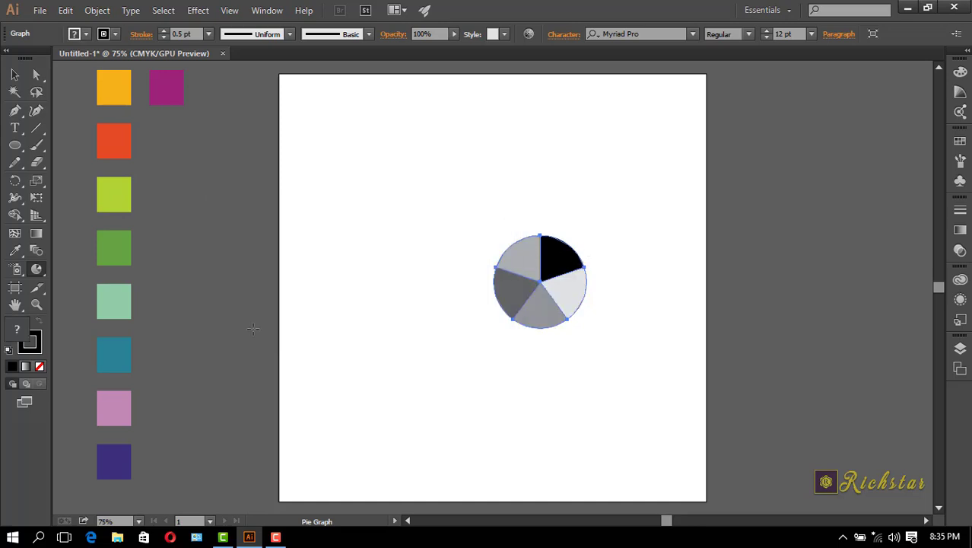
left_click(15, 75)
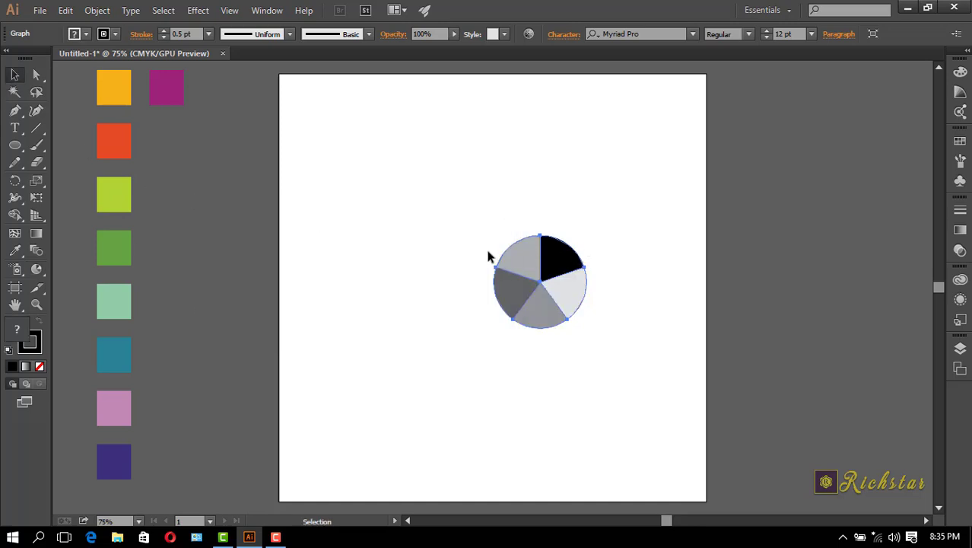
Step: Ungroup the selected pie graph via Object > Ungroup, accepting the graph-data warning
left_click_drag(622, 230, 464, 393)
left_click(484, 169)
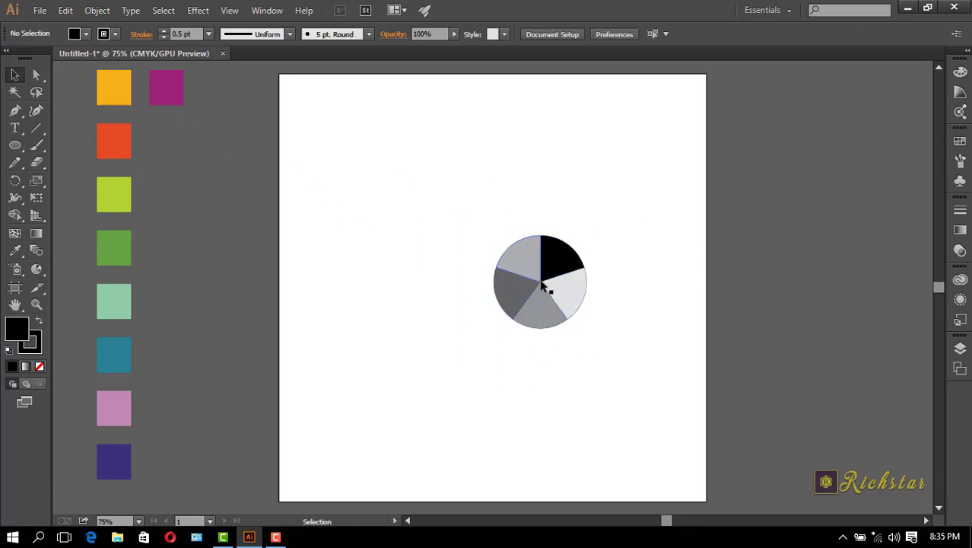
left_click(541, 282)
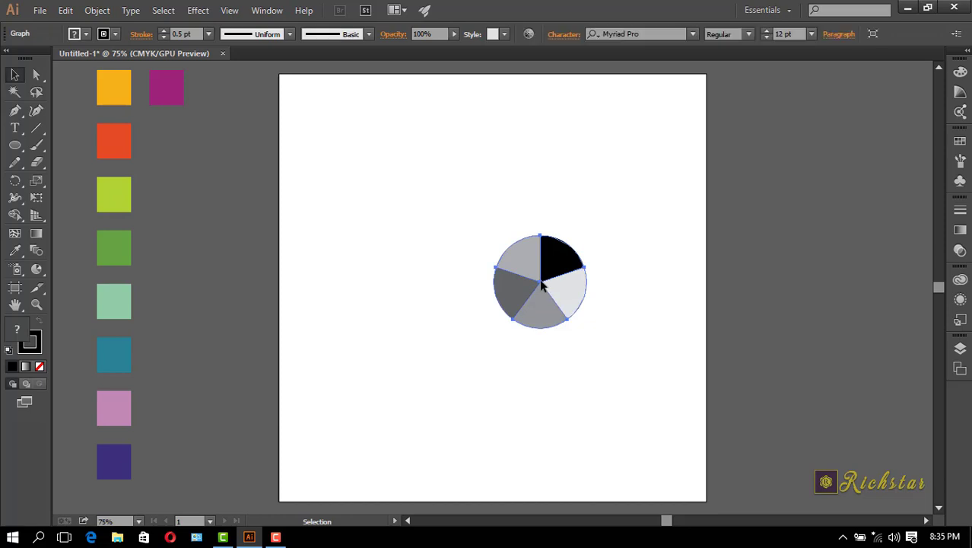
left_click(96, 11)
left_click(127, 79)
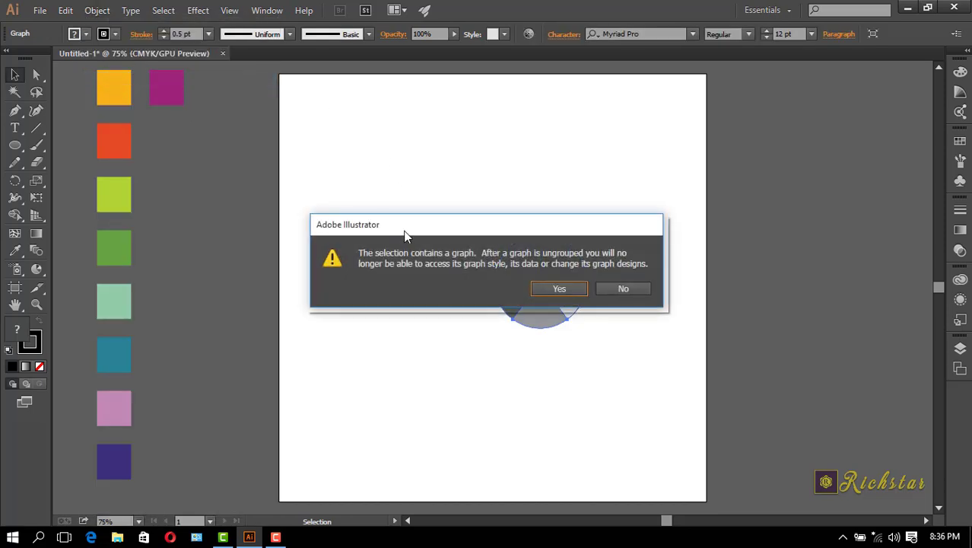
left_click(557, 289)
left_click_drag(656, 197, 481, 385)
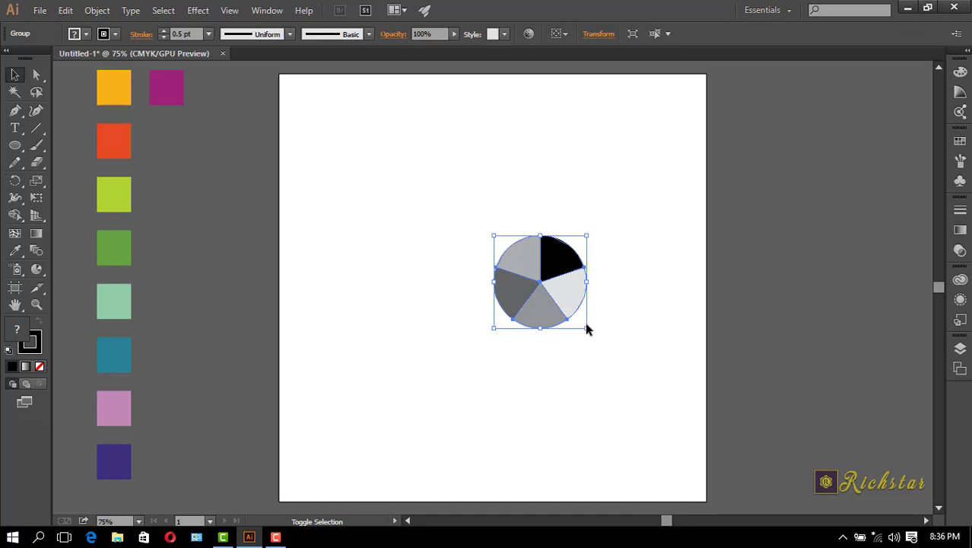
Step: Enlarge the pie and nudge it slightly up and left
left_click_drag(587, 326, 675, 403)
left_click_drag(612, 325, 546, 300)
key("a")
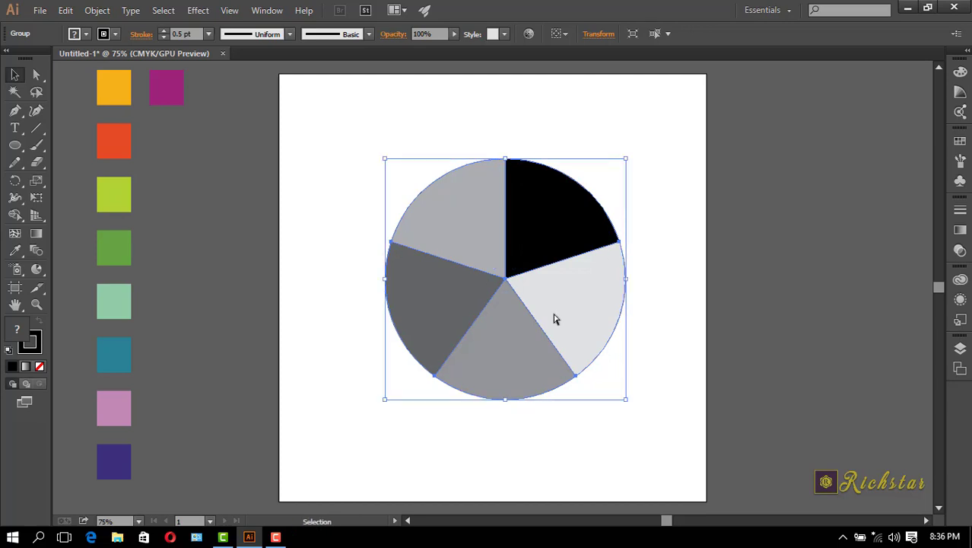
Step: Place two copies of the pie on the pasteboard right of the artboard, then reselect the central pie
left_click_drag(554, 319, 541, 323)
left_click_drag(481, 247, 878, 156)
scroll(845, 297, "down", 2)
key("ctrl")
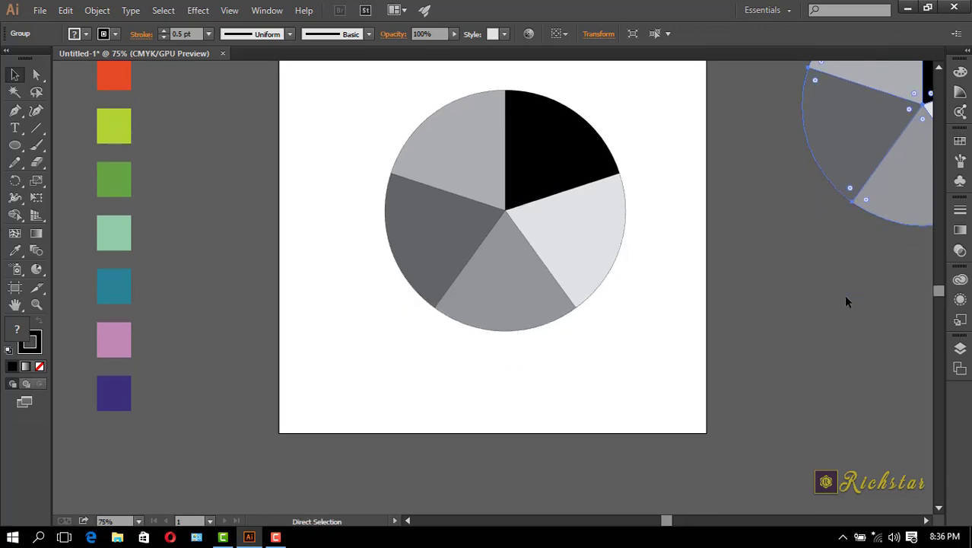
key("ctrl")
key("ctrl+v")
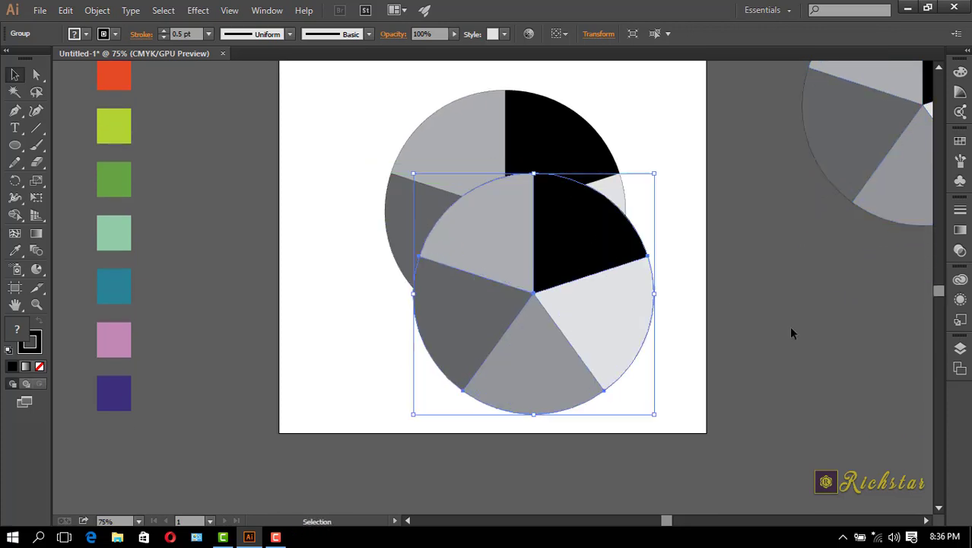
left_click_drag(863, 368, 863, 368)
left_click_drag(612, 302, 873, 380)
scroll(805, 375, "up", 3)
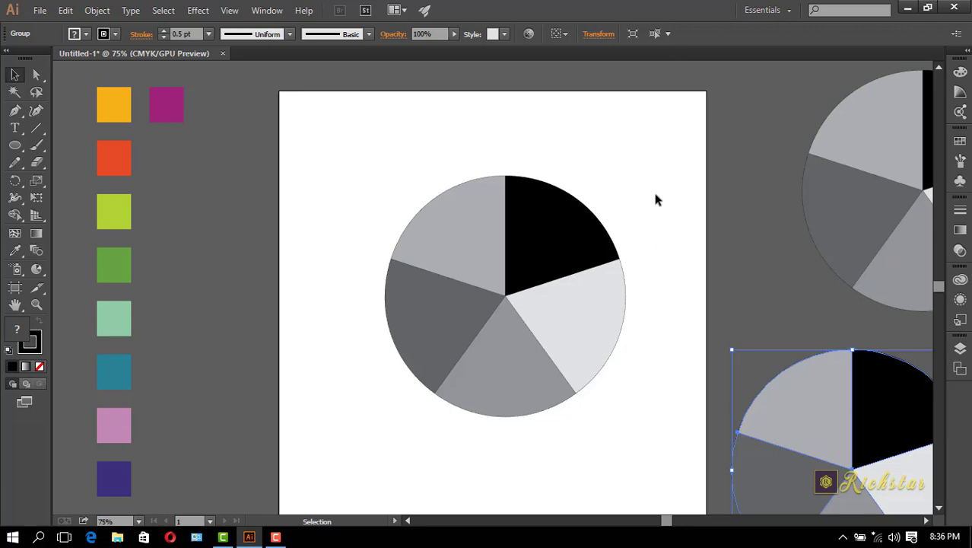
left_click_drag(657, 200, 372, 457)
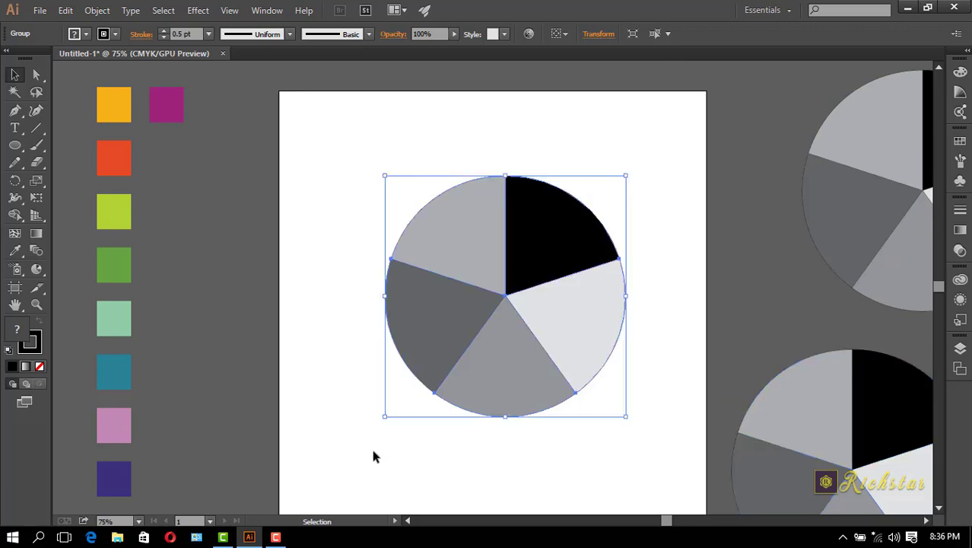
Step: Remove the pie's stroke and draw a rectangle covering the whole artboard
left_click(162, 36)
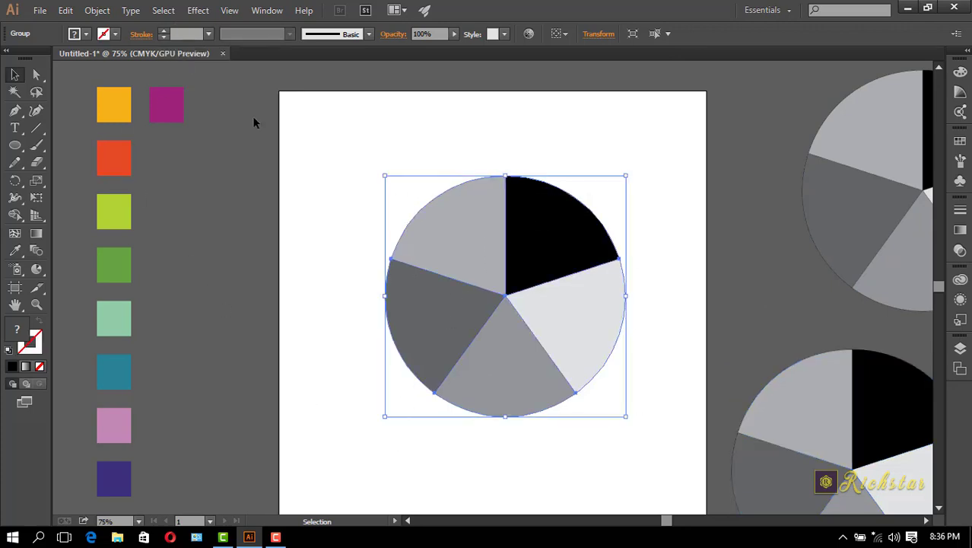
left_click(311, 183)
scroll(310, 182, "down", 2)
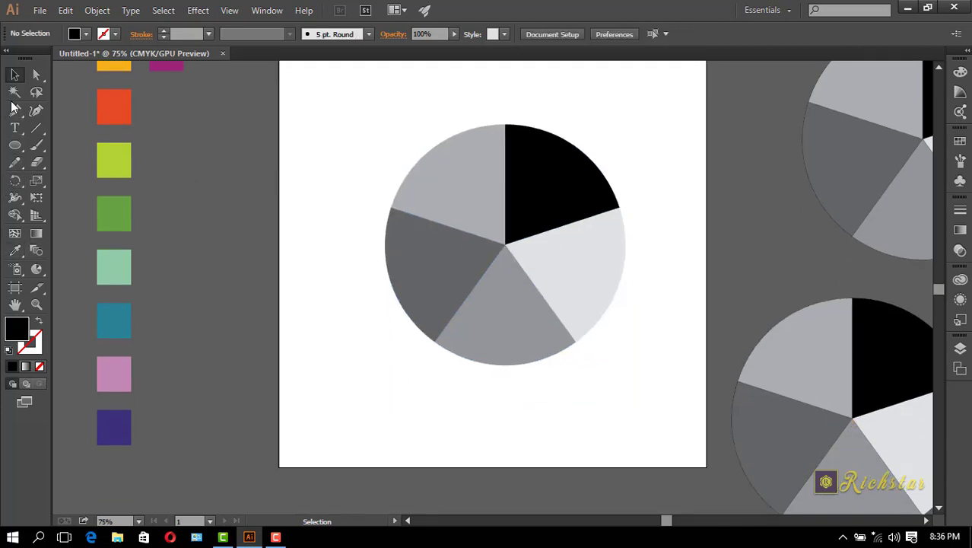
left_click(18, 146)
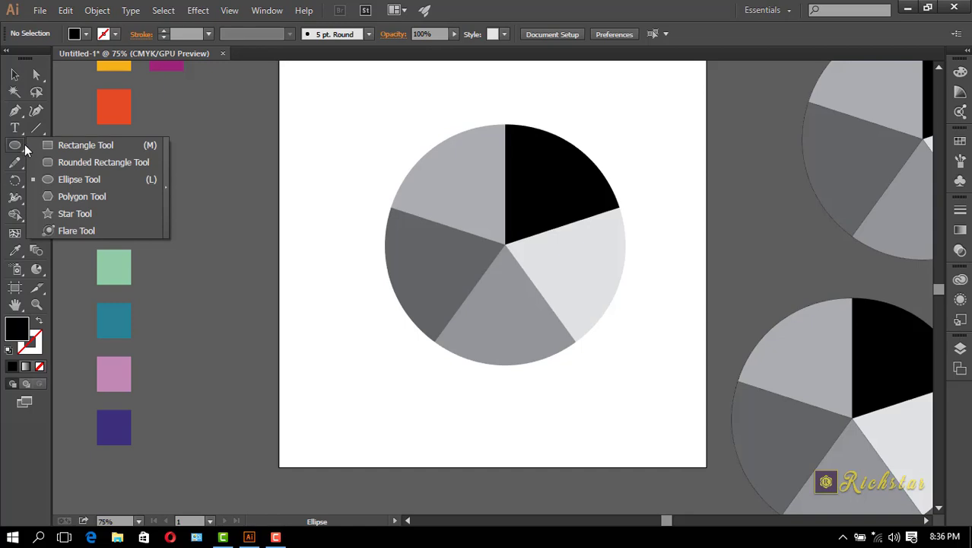
left_click(66, 146)
scroll(235, 138, "up", 3)
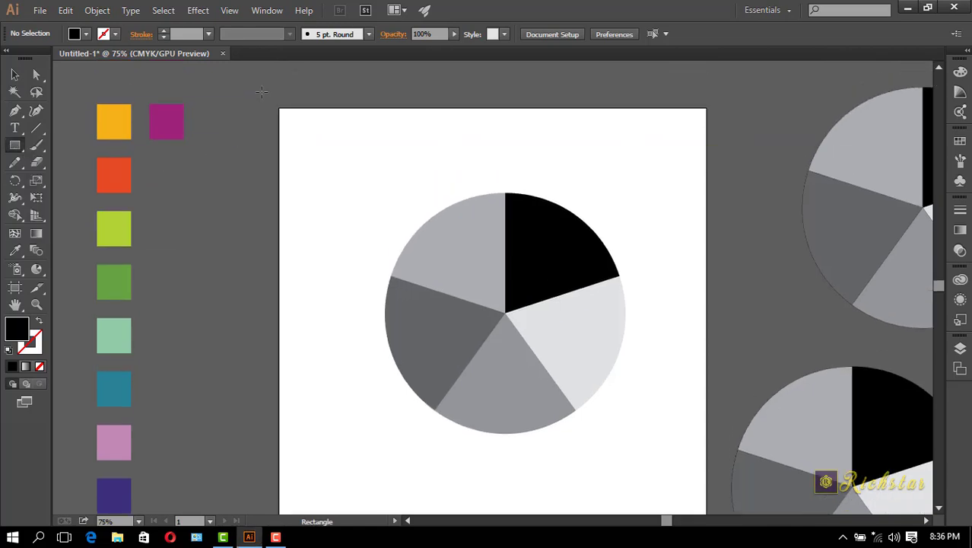
left_click_drag(261, 92, 722, 465)
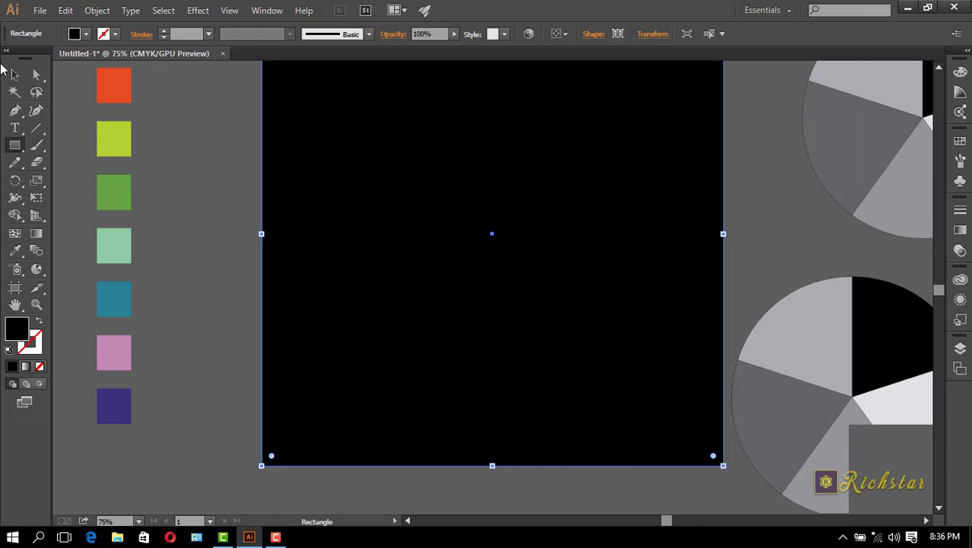
Step: Send the rectangle behind the pie and fill it with the White, Black gradient
left_click(14, 73)
right_click(364, 229)
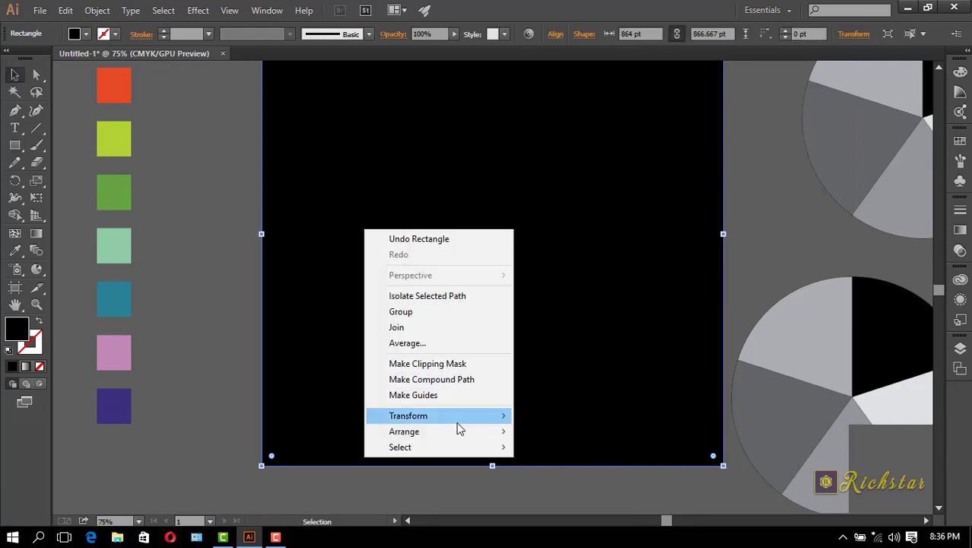
mouse_move(481, 431)
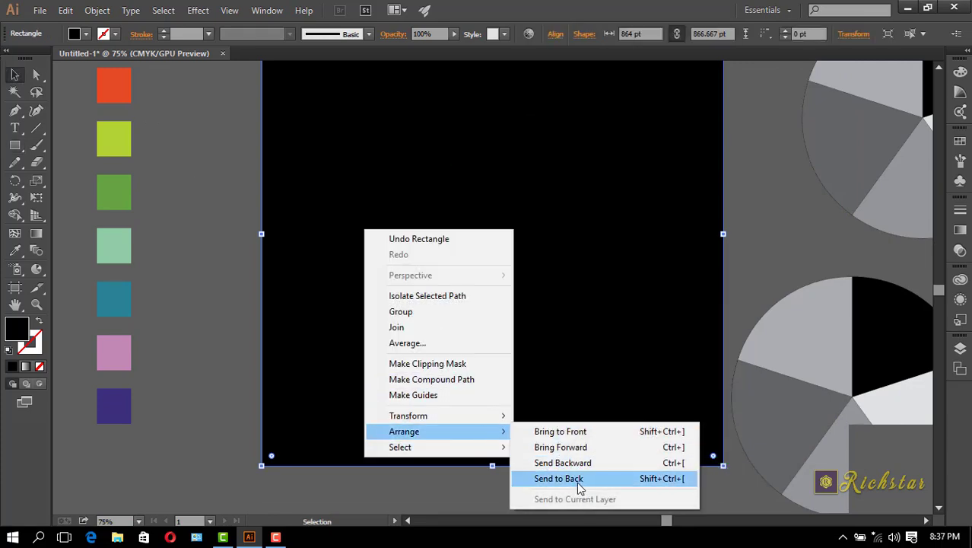
left_click(576, 479)
left_click(86, 34)
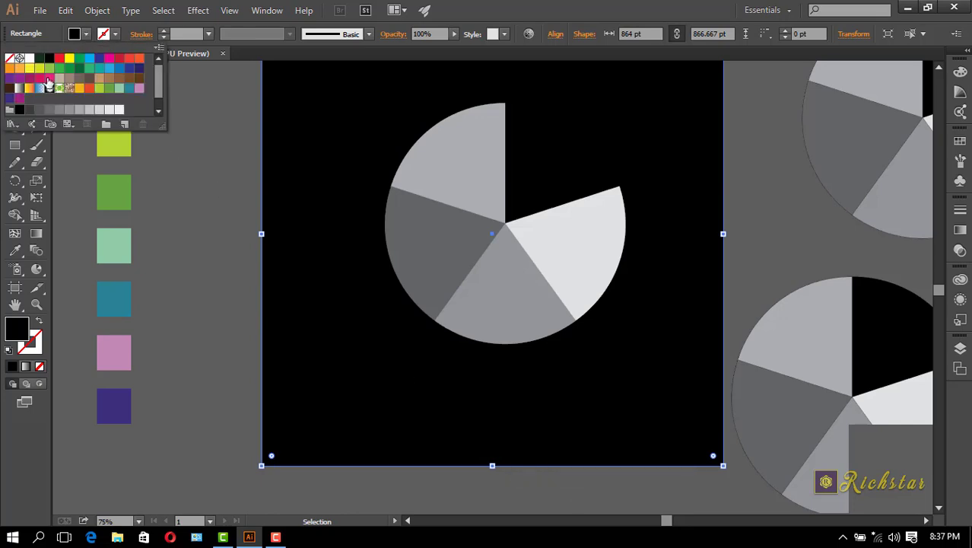
left_click(19, 88)
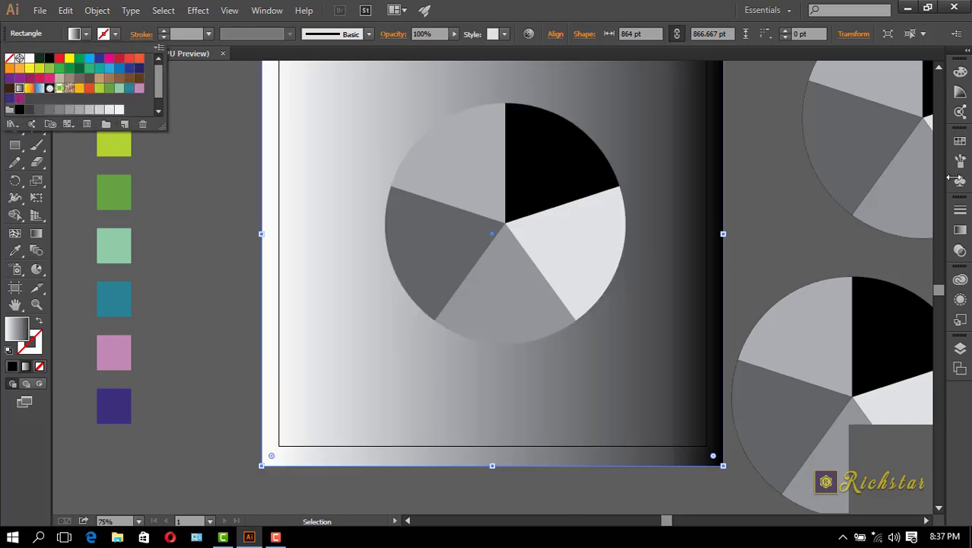
left_click(960, 230)
Step: Make the background gradient radial and set its dark stop to a light grey
left_click(959, 231)
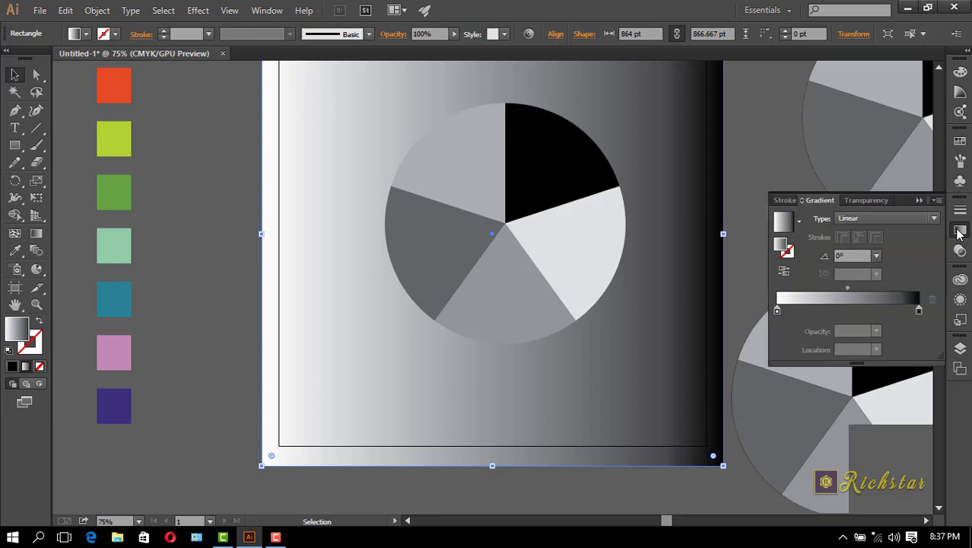
left_click(851, 218)
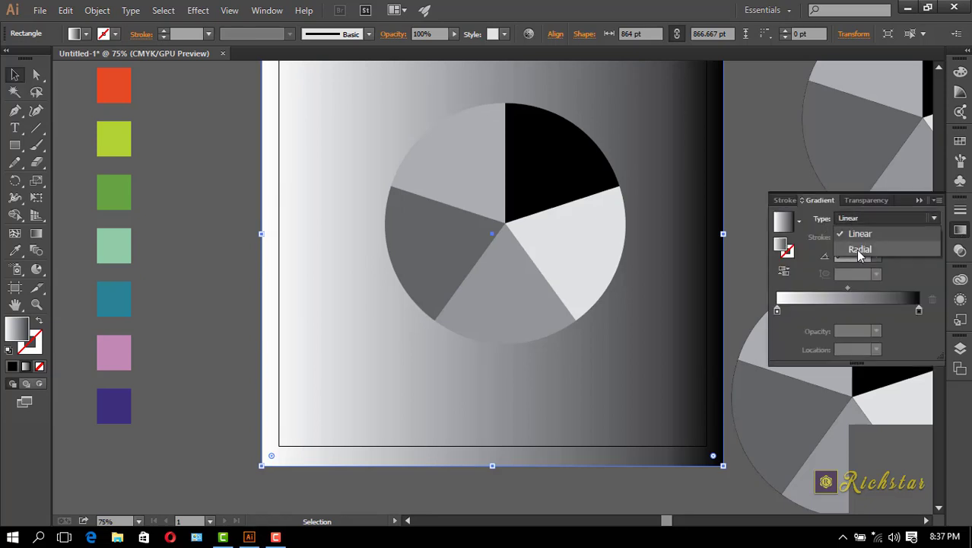
left_click(855, 249)
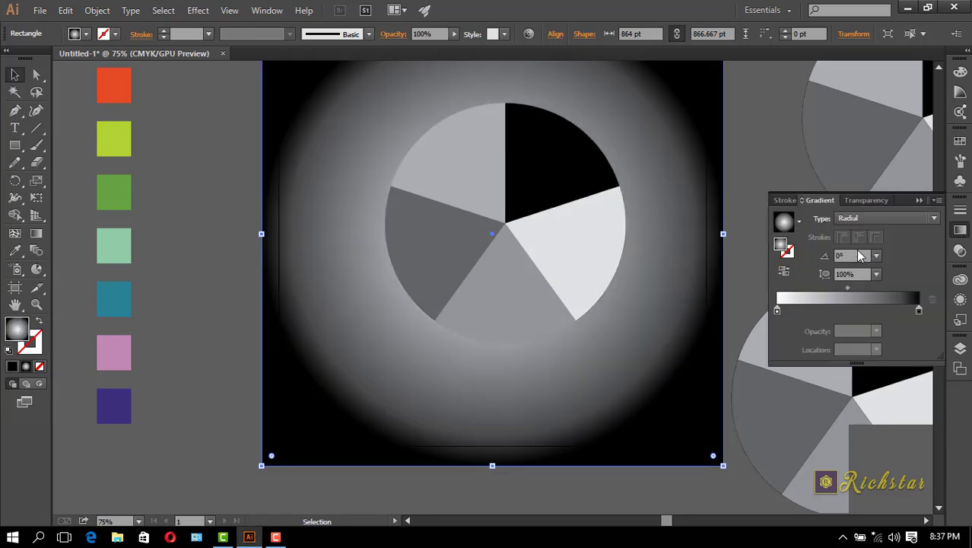
double_click(919, 311)
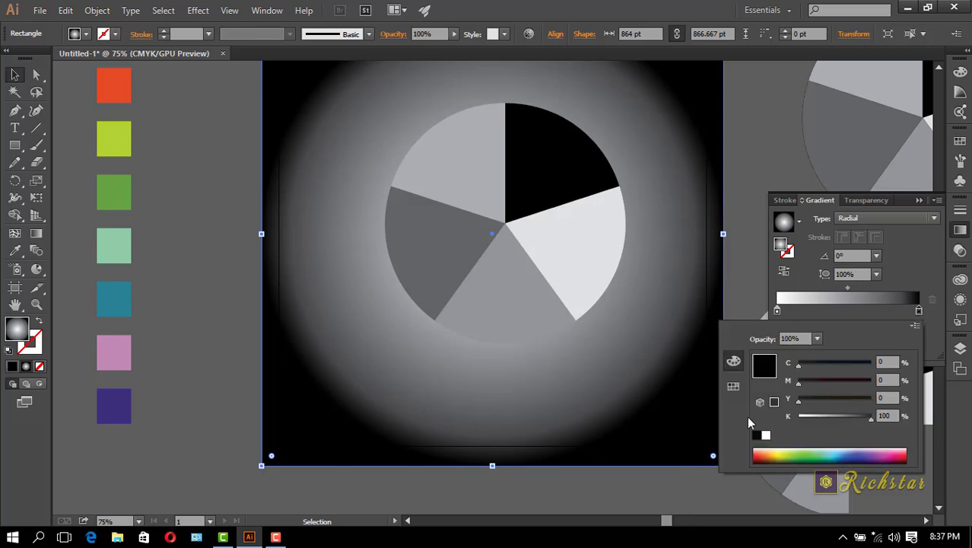
left_click(733, 388)
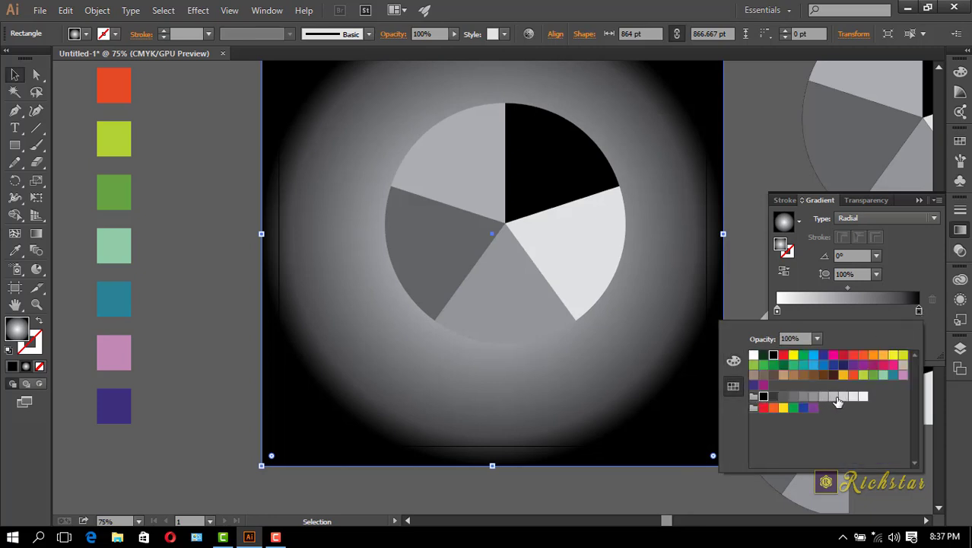
left_click(831, 396)
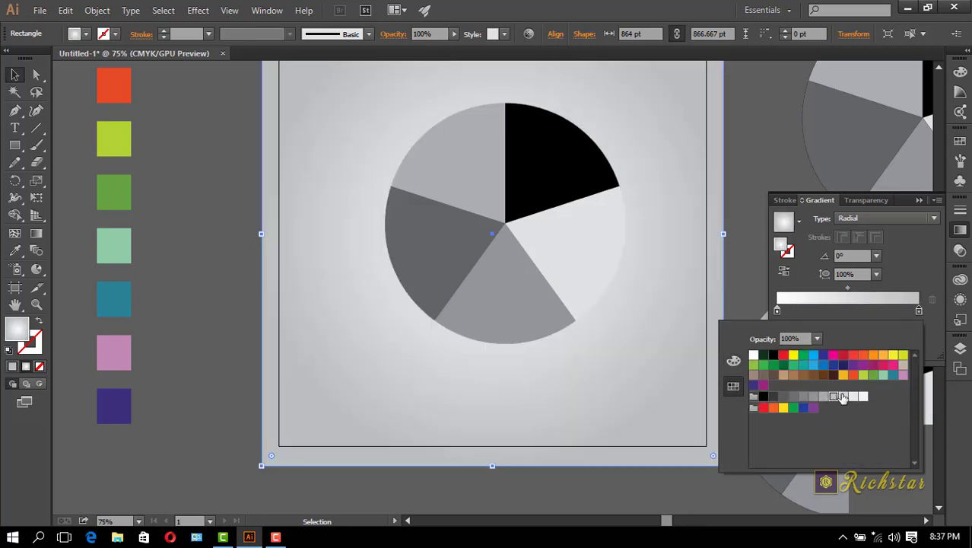
left_click(843, 396)
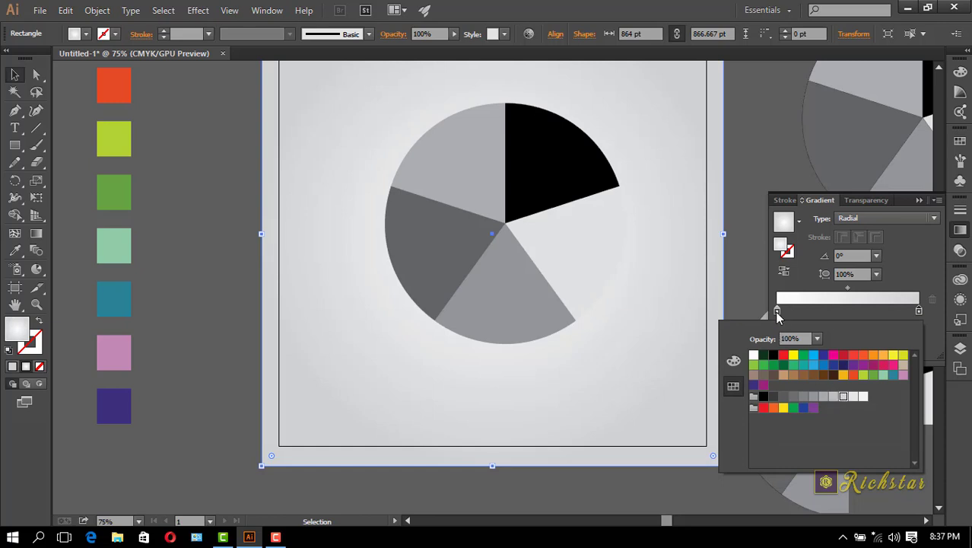
left_click(832, 398)
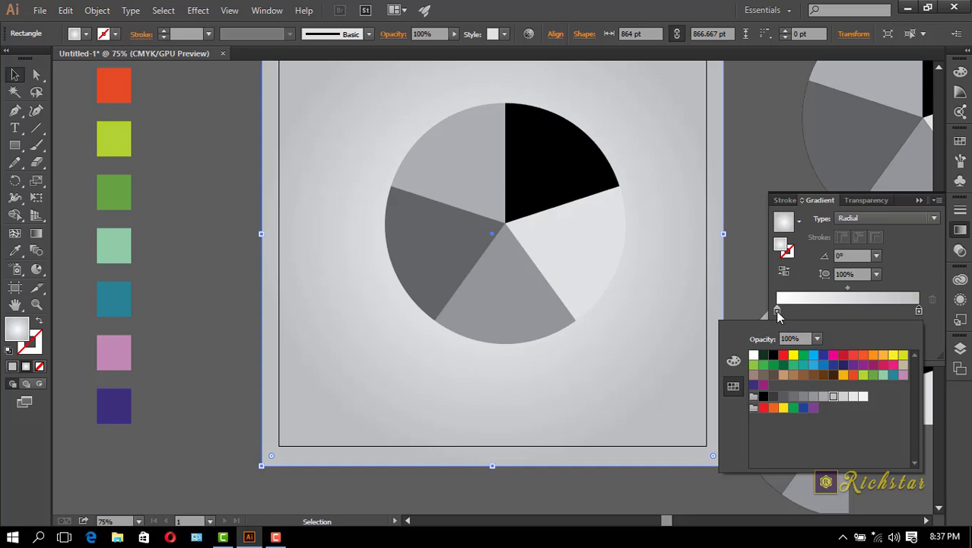
Step: Set the left gradient stop to white and the right stop to K=20 grey
left_click(776, 311)
double_click(776, 311)
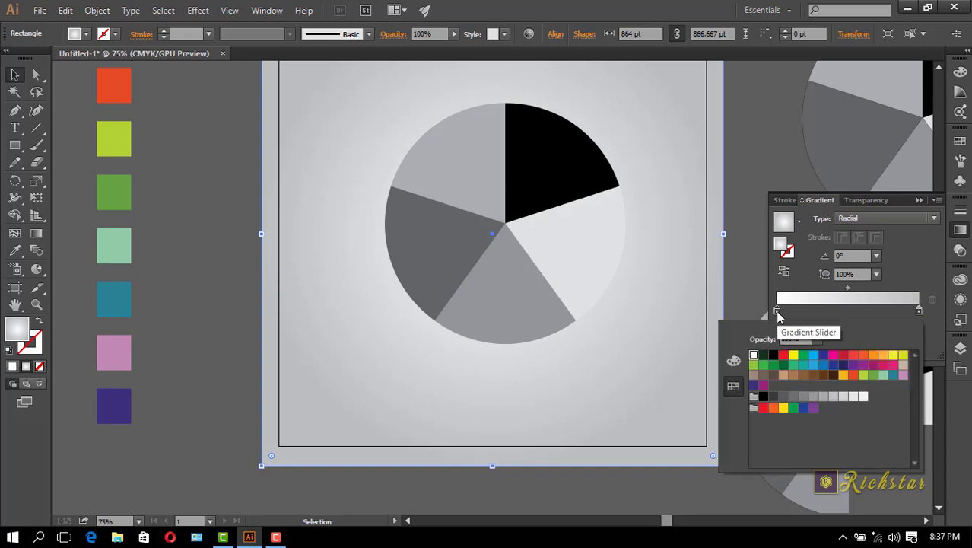
left_click(854, 397)
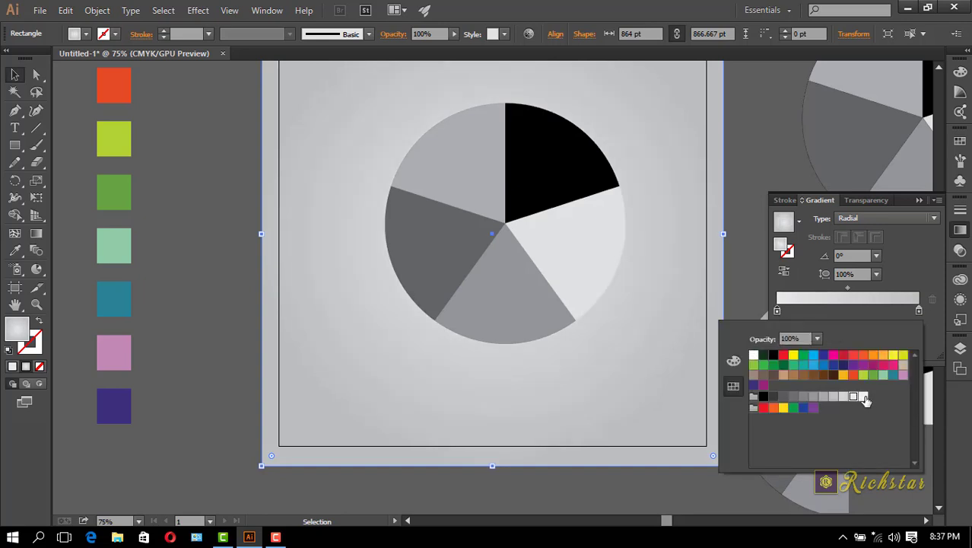
left_click(862, 396)
left_click(919, 311)
double_click(919, 311)
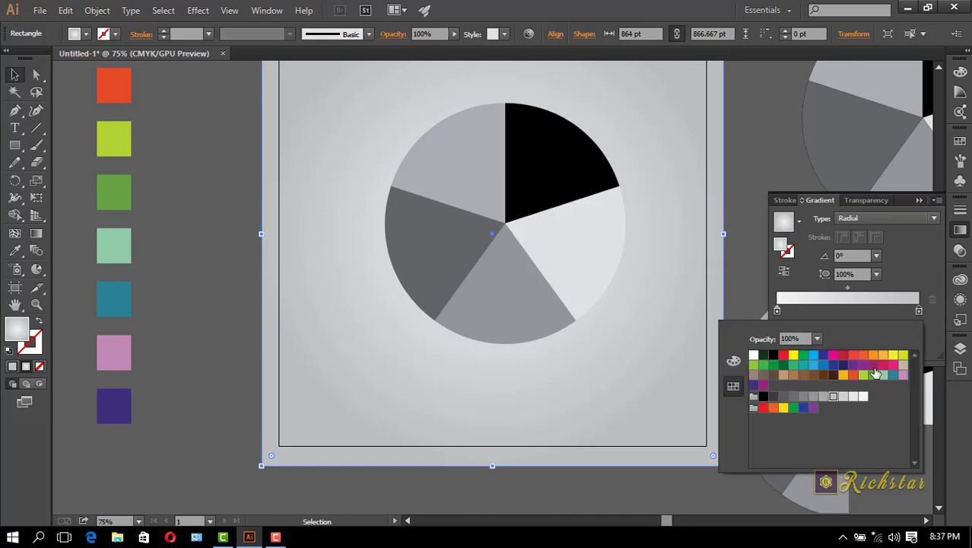
left_click(842, 396)
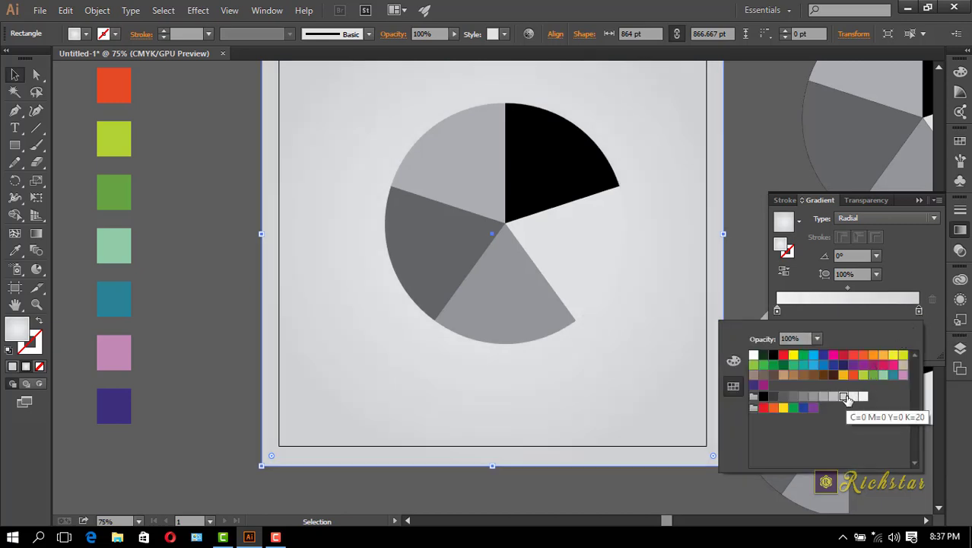
left_click(208, 343)
left_click(340, 396)
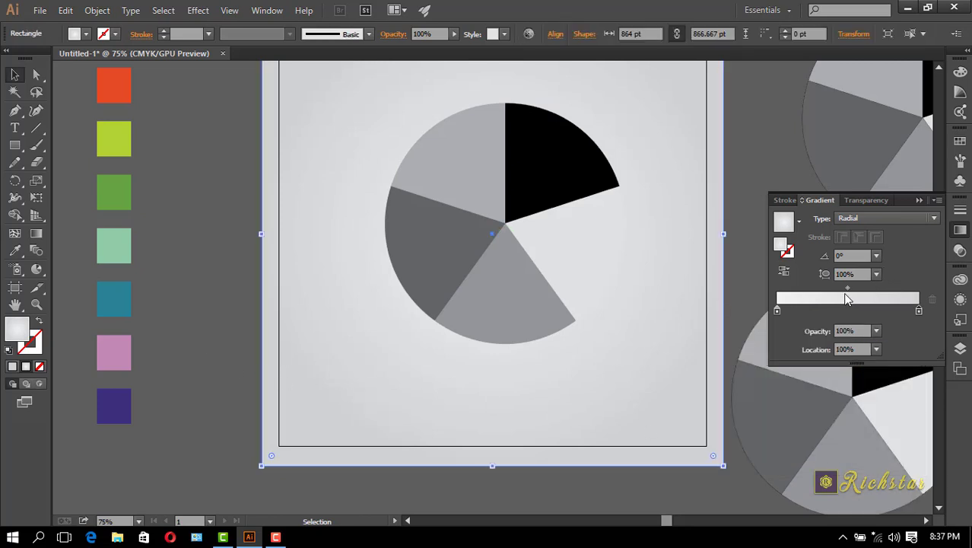
Step: Move the gradient midpoint to 61.33% and select the pie chart group
left_click_drag(847, 288, 865, 287)
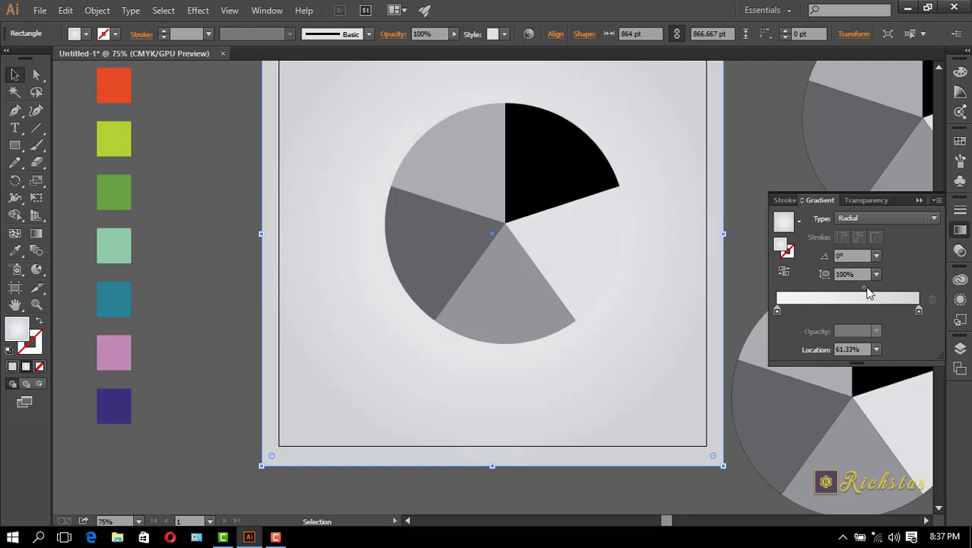
key("ctrl")
key("ctrl+2")
left_click(521, 245)
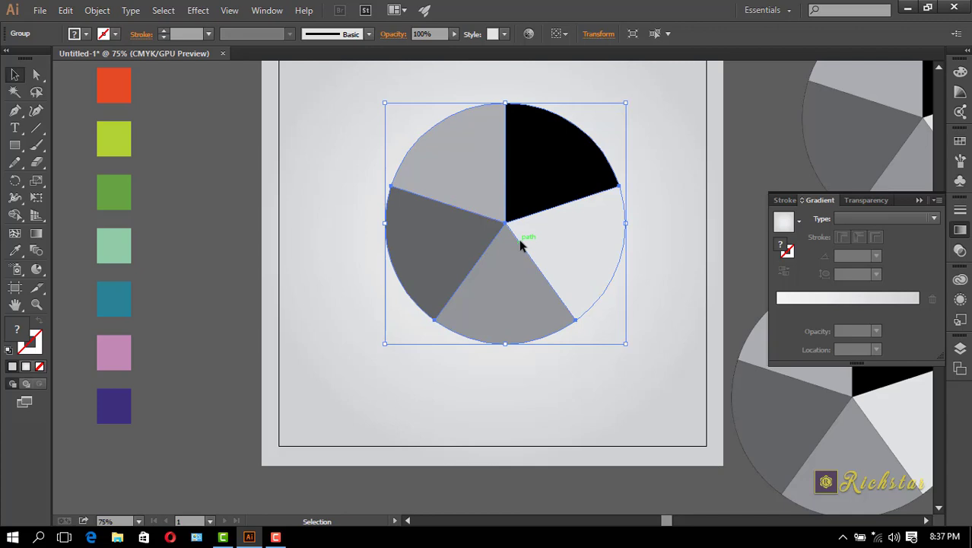
Step: Fill the pie slices with the White, Black gradient and enter isolation mode on the pie group
left_click(87, 34)
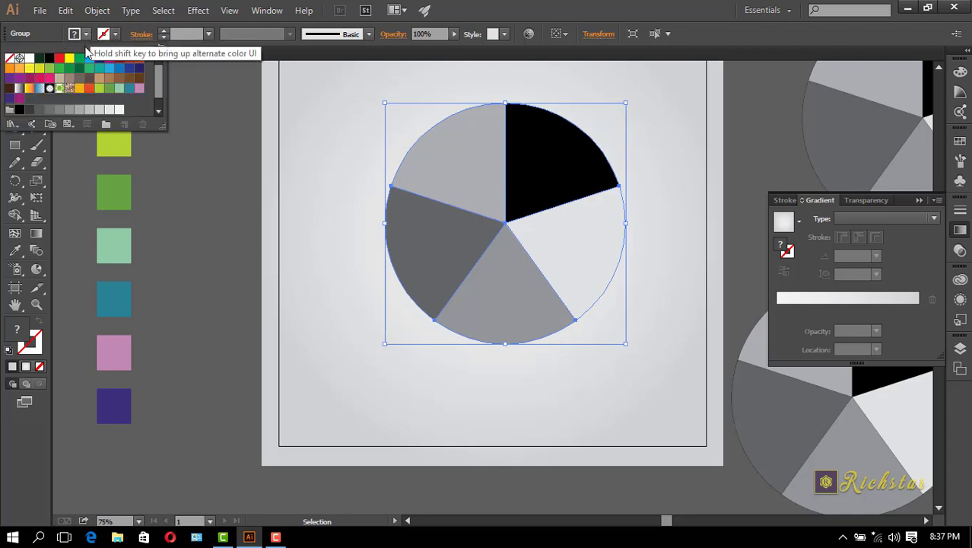
left_click(19, 88)
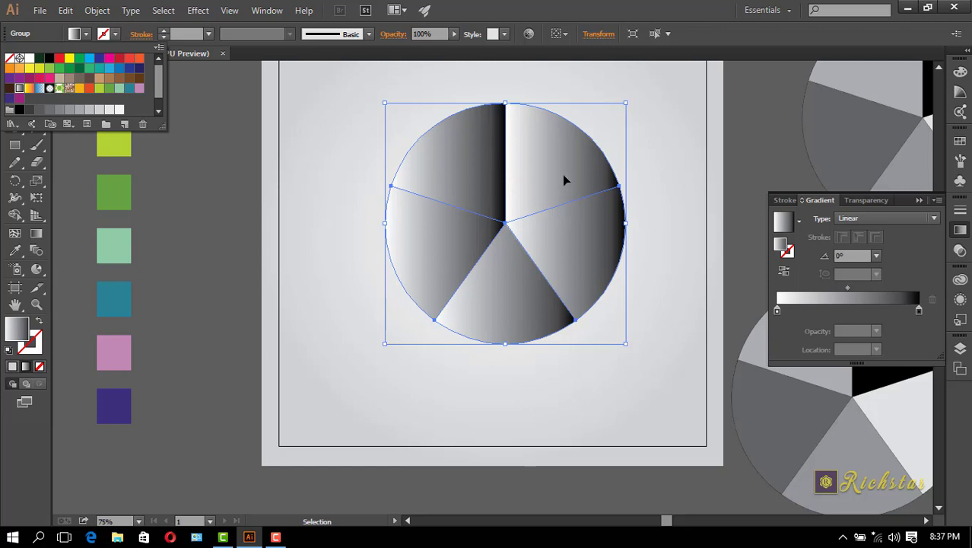
left_click(597, 381)
left_click(596, 382)
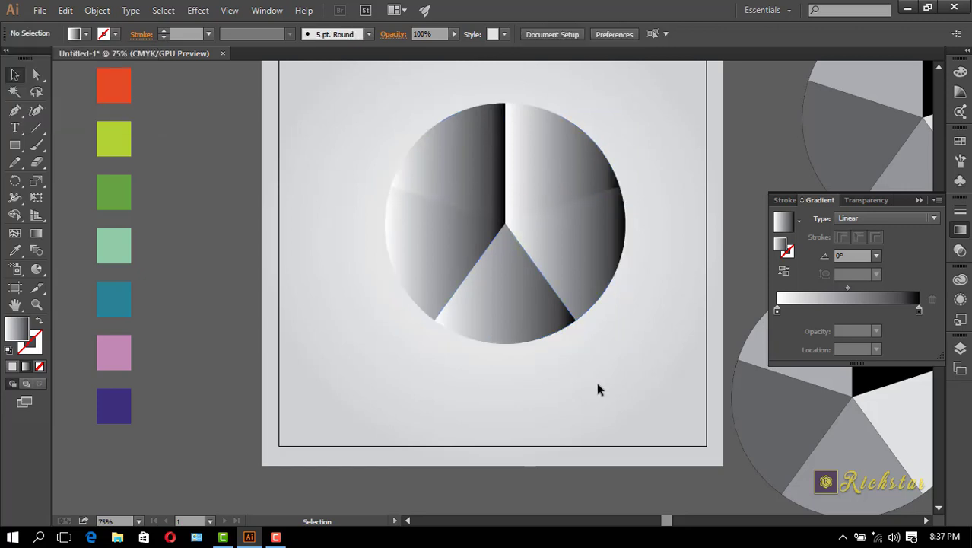
double_click(442, 148)
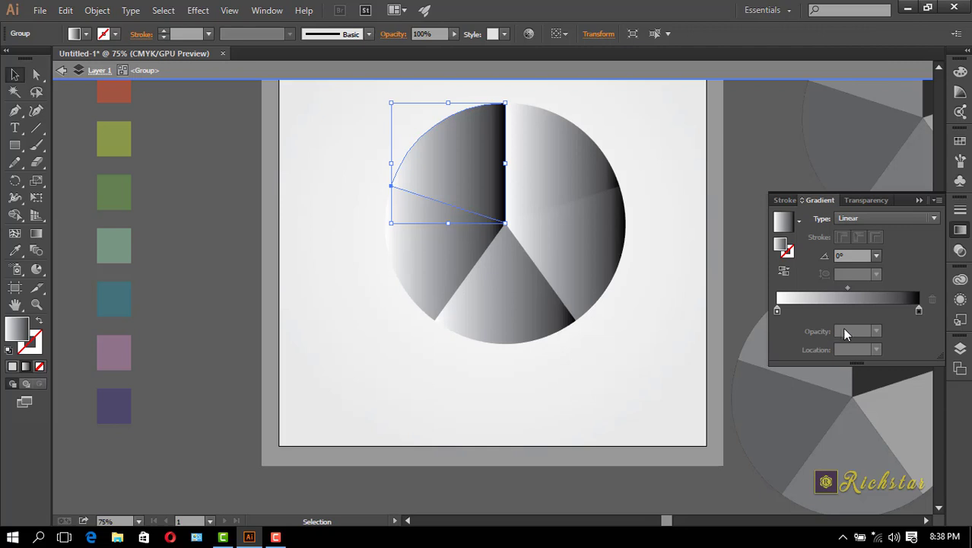
Step: Reverse the upper-left slice's gradient and set its angle to 69°
left_click(783, 271)
left_click(844, 255)
type("23")
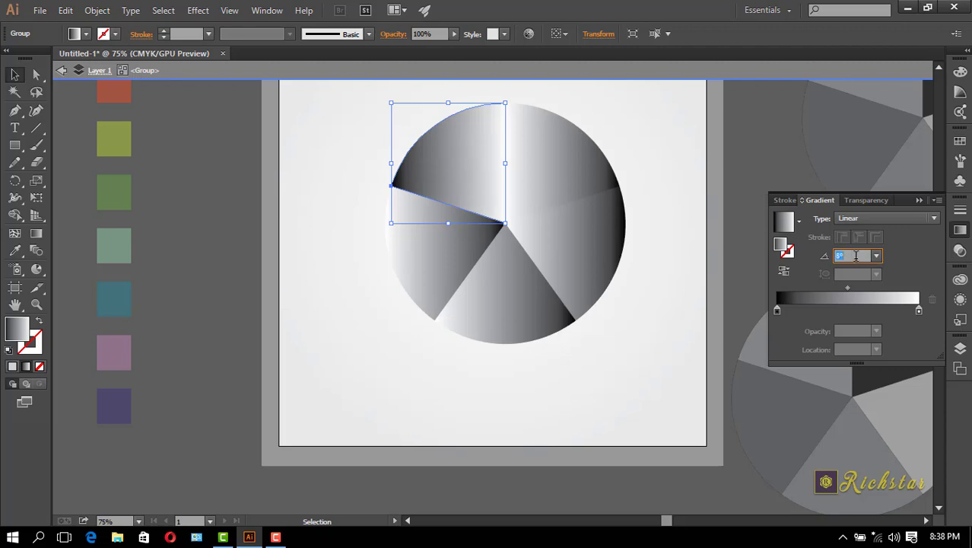
key("Return")
type("40")
key("Return")
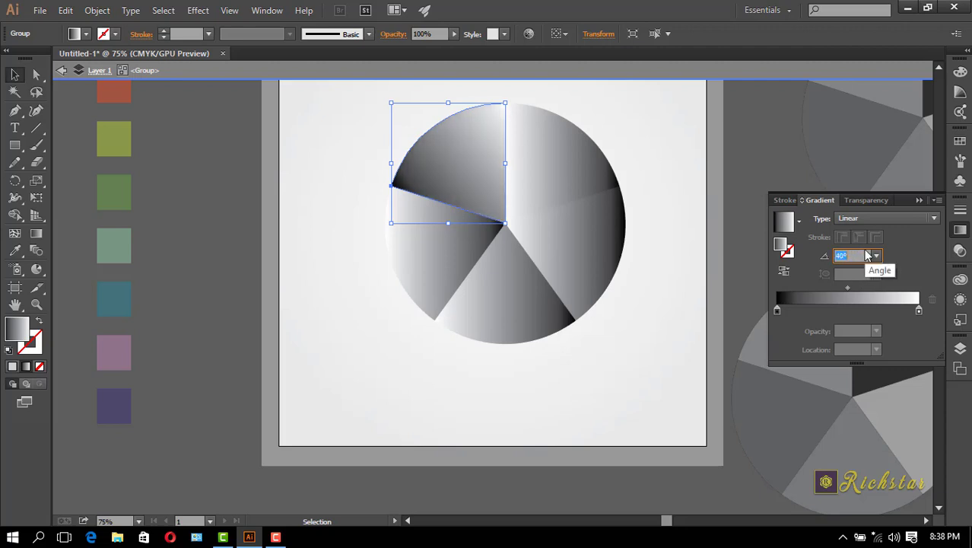
key("Up")
key("Up")
key("Up")
key("Up")
key("Up")
key("Up")
key("Up")
key("Up")
key("Up")
key("Up")
key("Up")
key("Up")
key("Up")
key("Up")
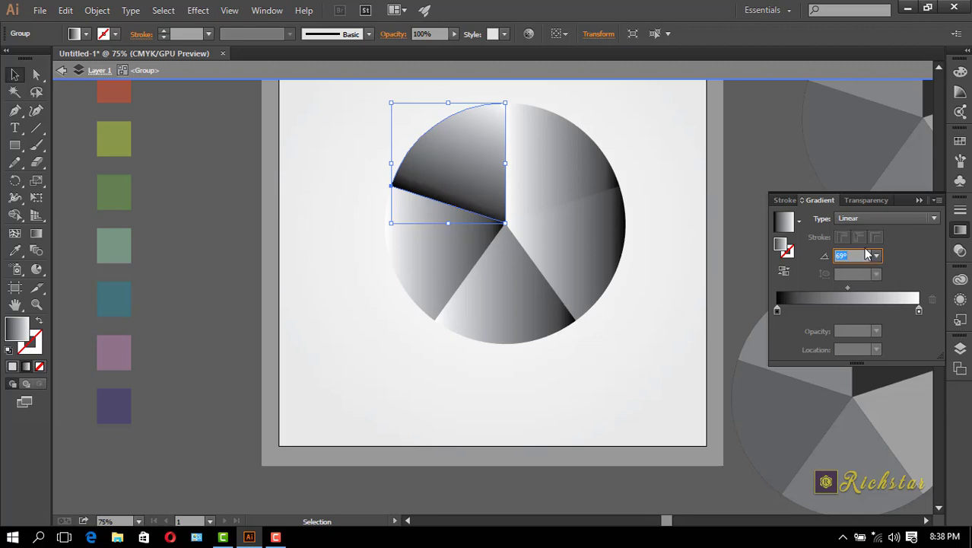
Step: Make the upper-left slice's gradient stops orange-red and yellow-orange
double_click(777, 310)
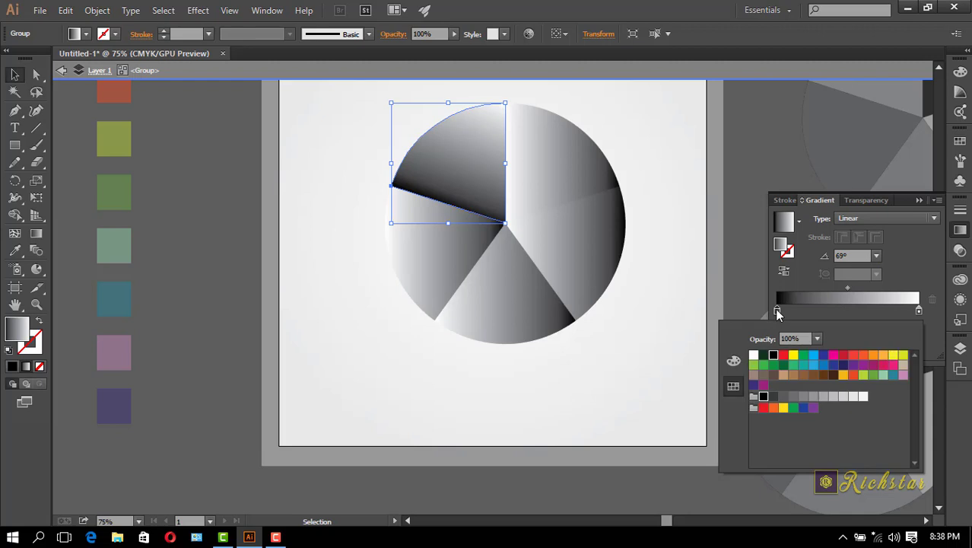
left_click(853, 376)
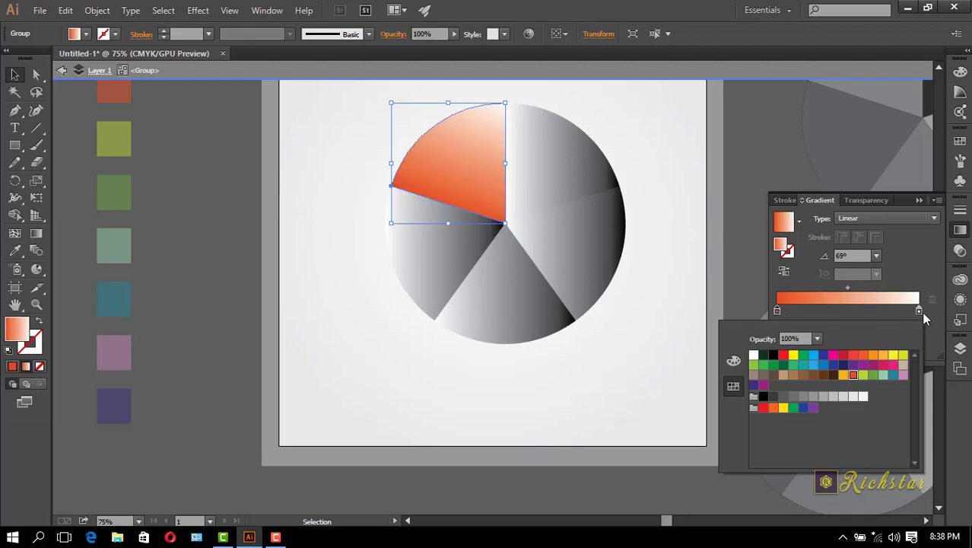
double_click(918, 308)
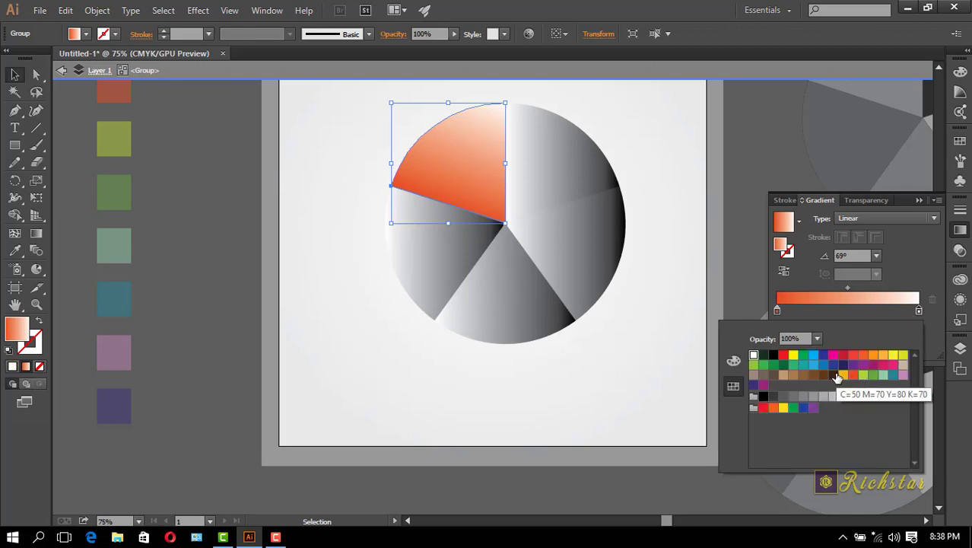
left_click(844, 376)
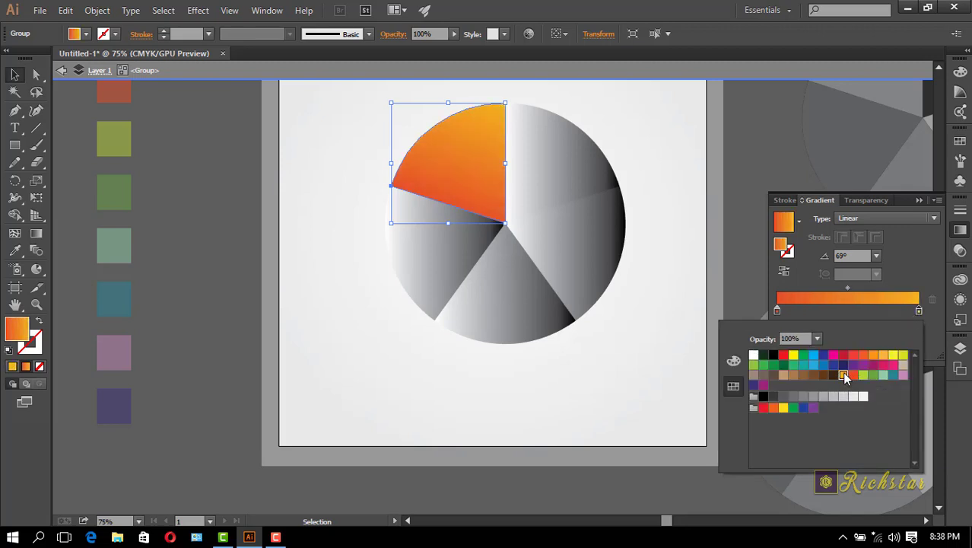
left_click(660, 349)
left_click(660, 349)
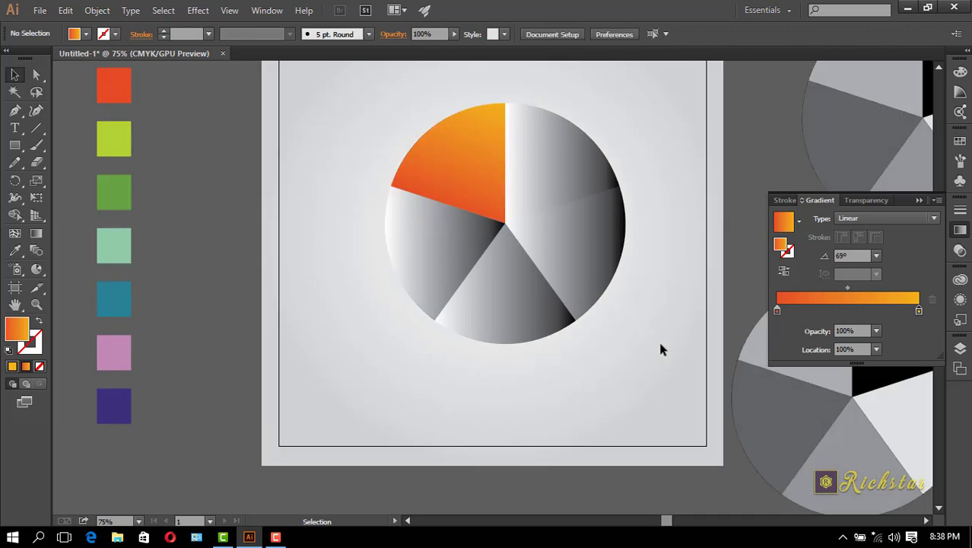
Step: Isolate the upper-right slice and set its gradient angle to 180°
double_click(548, 143)
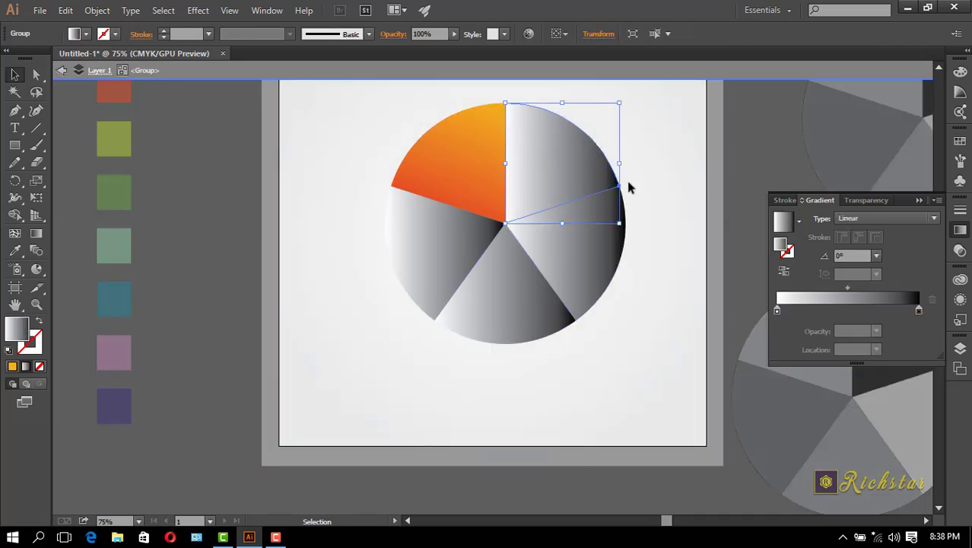
left_click(859, 256)
type("180")
key("Return")
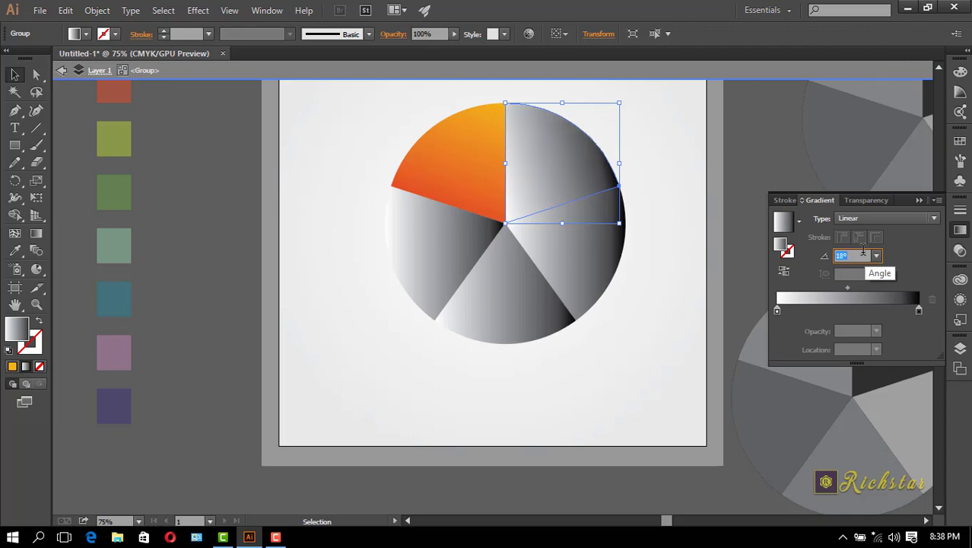
Step: Step the upper-right slice's gradient angle down to -67°, then open the swatches for its dark stop
key("shift+Up")
key("shift+Up")
key("shift+Up")
key("shift+Up")
key("shift+Up")
key("shift+Up")
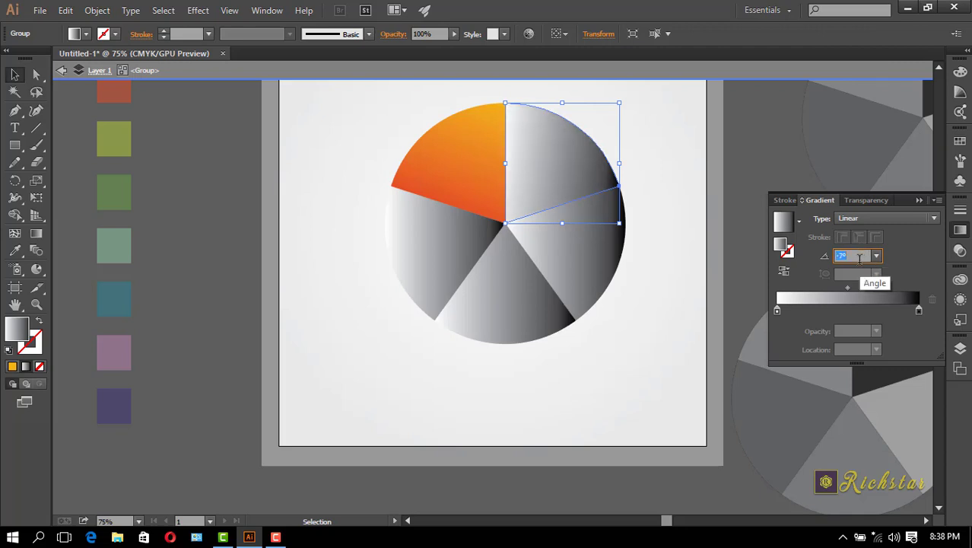
key("Down")
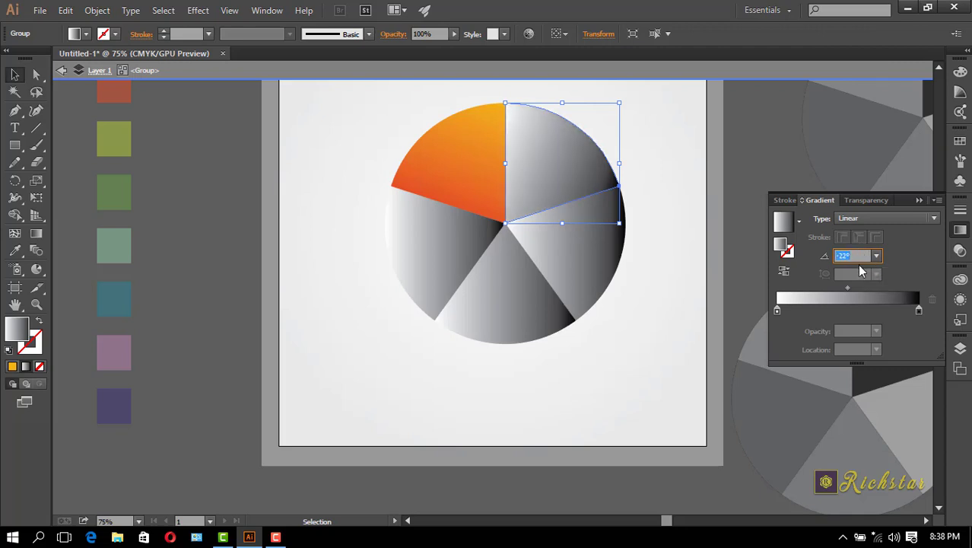
key("shift+Down")
key("Down")
key("Down")
key("Down")
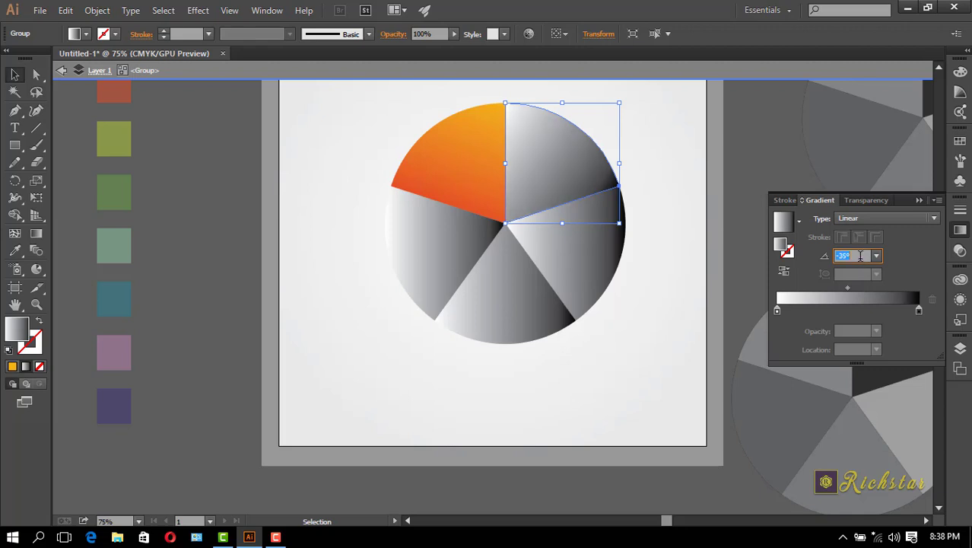
key("Down")
key("Down")
key("shift+Down")
key("shift+Down")
key("shift+Down")
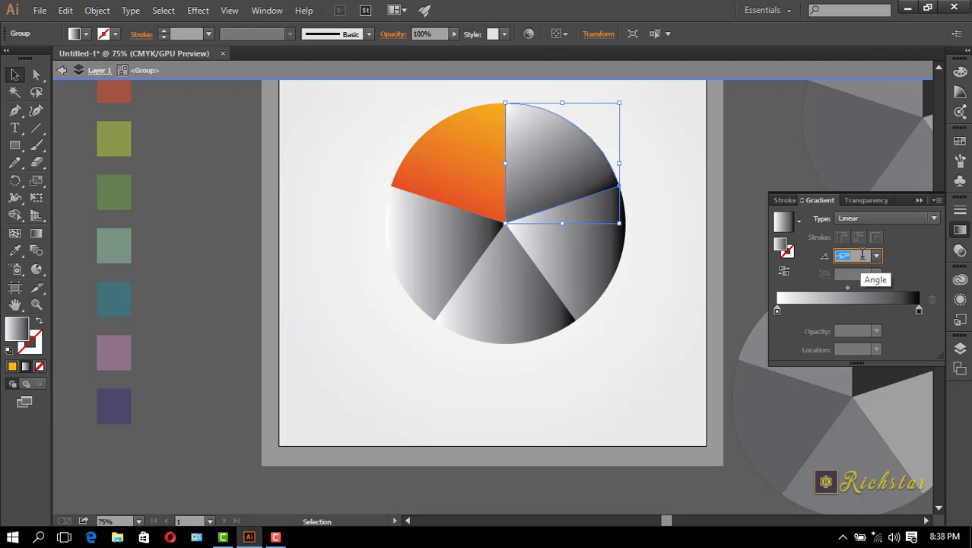
key("shift+Down")
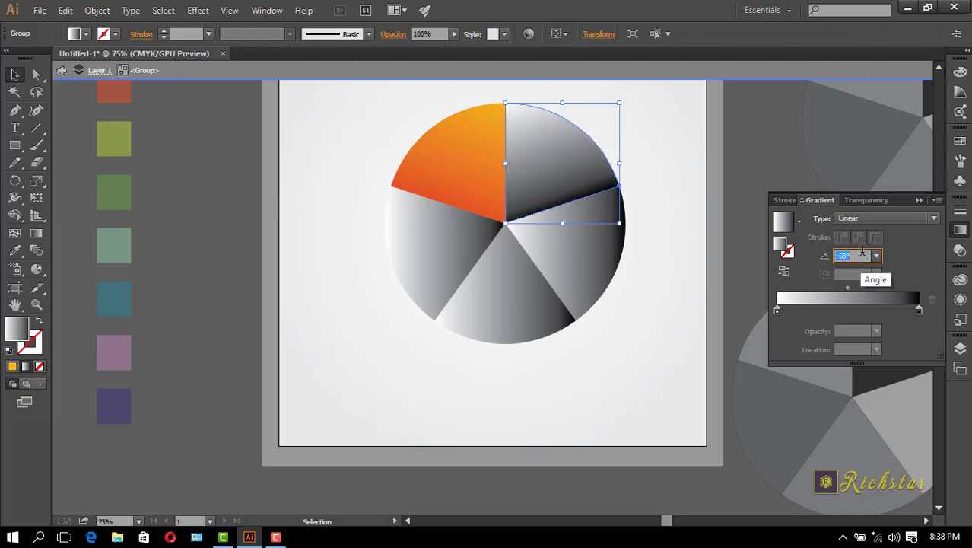
key("Up")
key("Up")
key("Up")
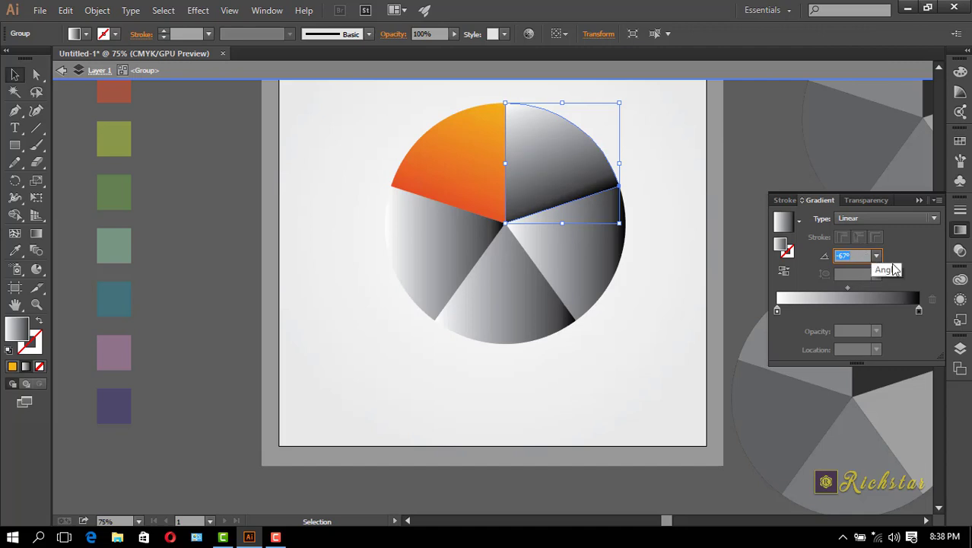
double_click(920, 309)
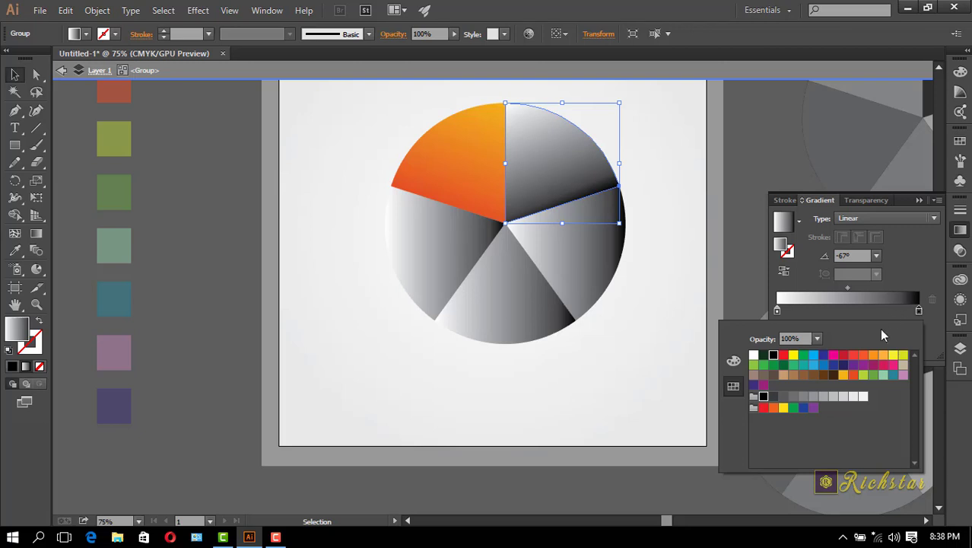
Step: Make the end stop bright pink and the start stop a CMYK pink with added black
left_click(763, 385)
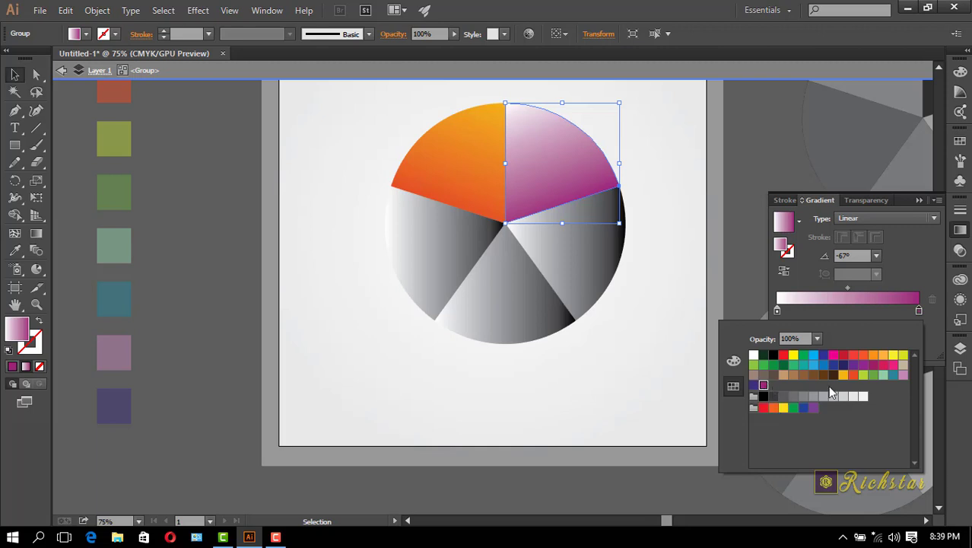
left_click(884, 365)
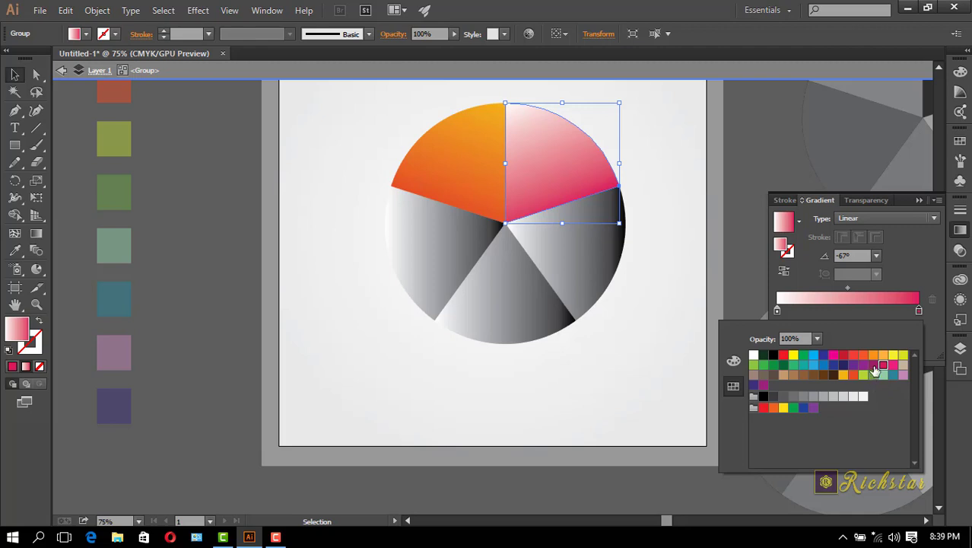
left_click(873, 365)
left_click(882, 365)
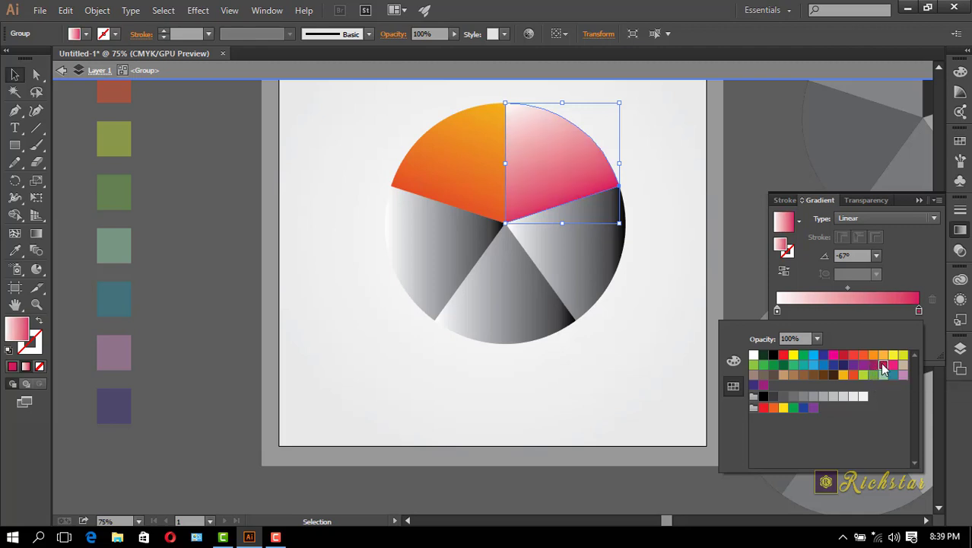
double_click(776, 310)
left_click(894, 365)
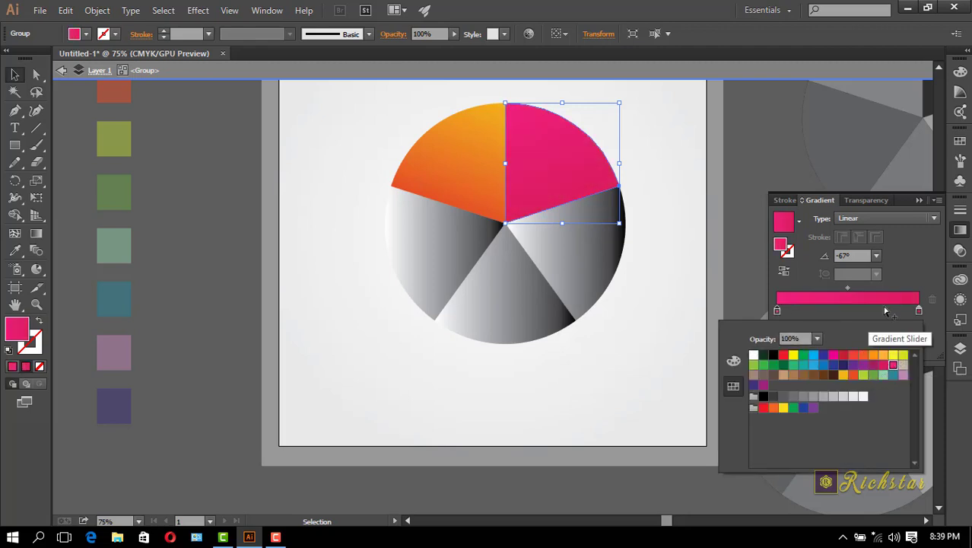
left_click(740, 363)
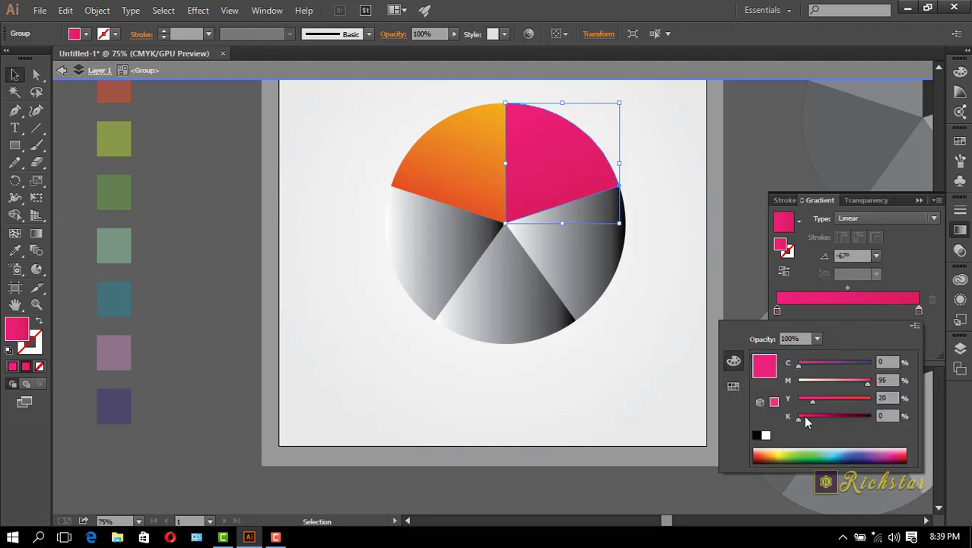
mouse_move(801, 416)
left_mouse_down()
mouse_move(822, 415)
mouse_move(797, 416)
left_mouse_up()
left_click(919, 313)
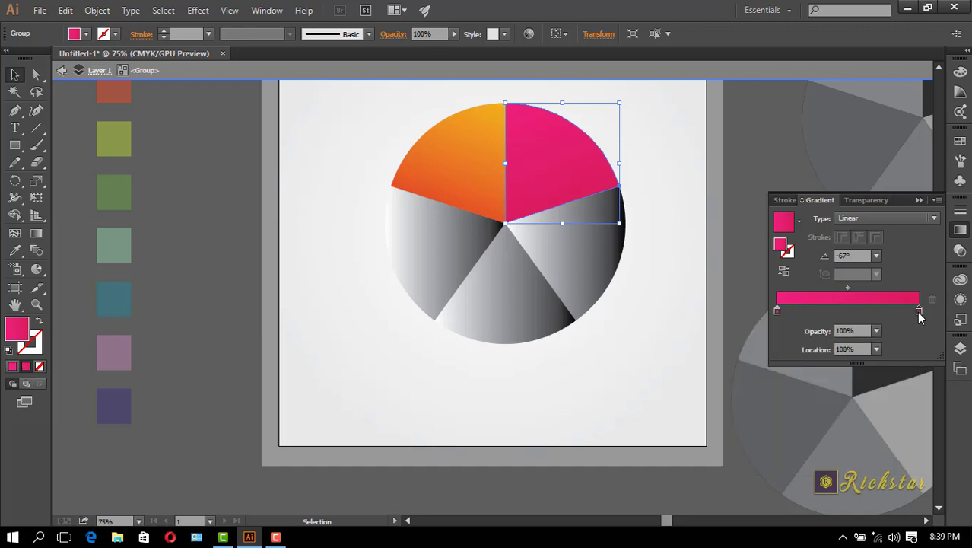
Step: Adjust the end stop's black to a deep magenta and shift the blend midpoint toward the end
double_click(919, 312)
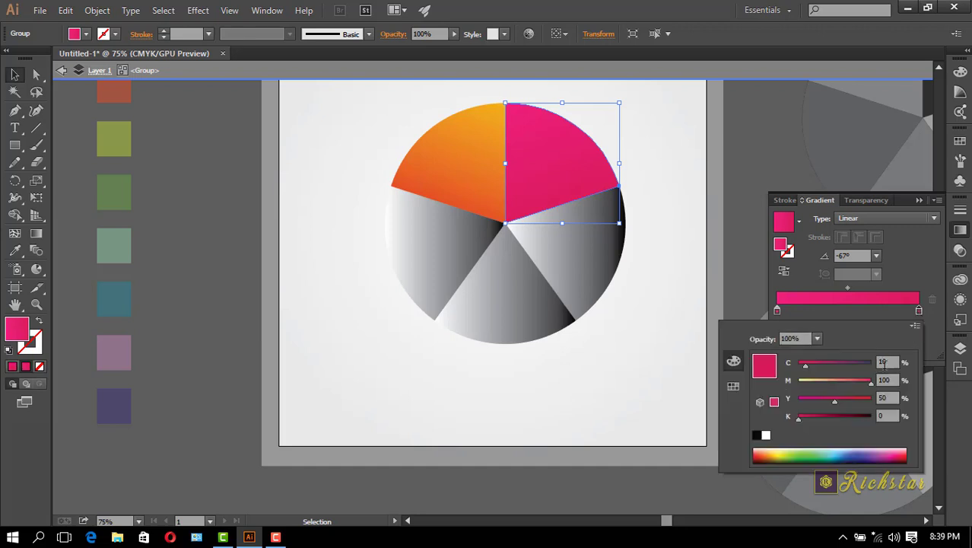
left_click(817, 416)
left_click(808, 416)
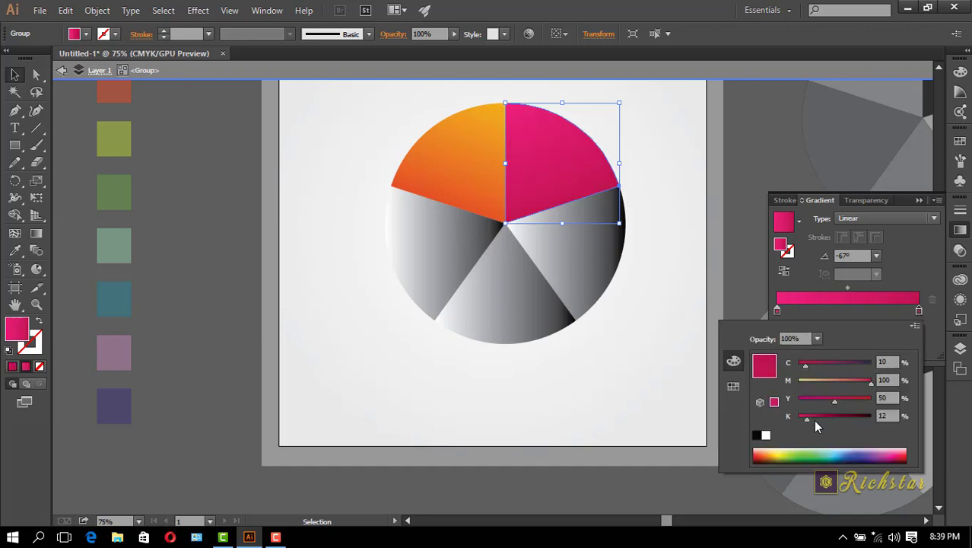
left_click(811, 416)
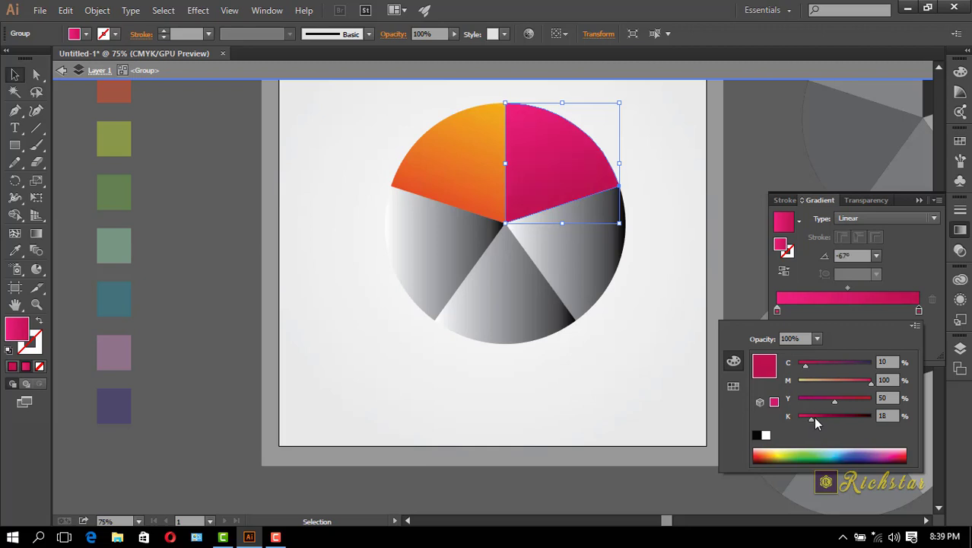
left_click(848, 291)
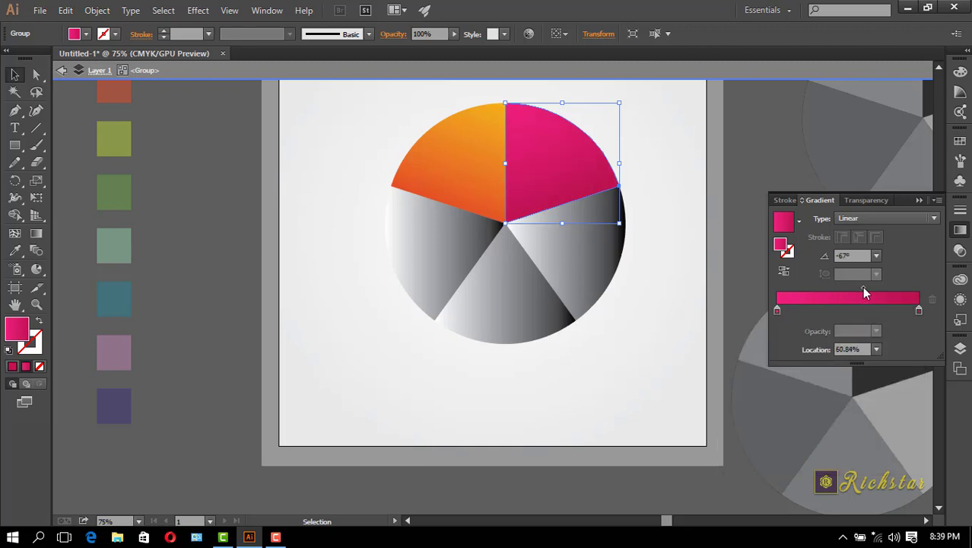
left_click_drag(862, 287, 866, 286)
Step: Lighten the starting pink by reducing magenta, then deselect and select the whole pie
left_click(919, 309)
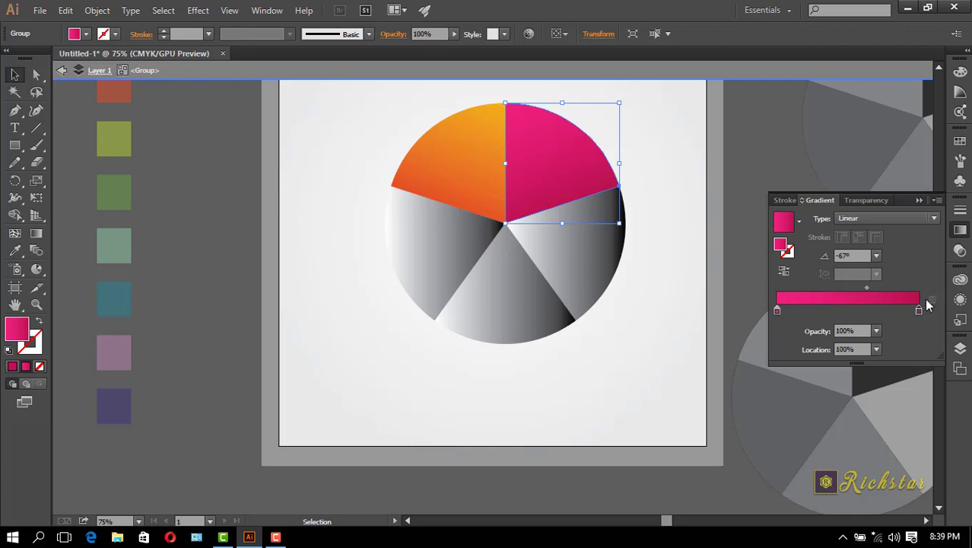
double_click(776, 311)
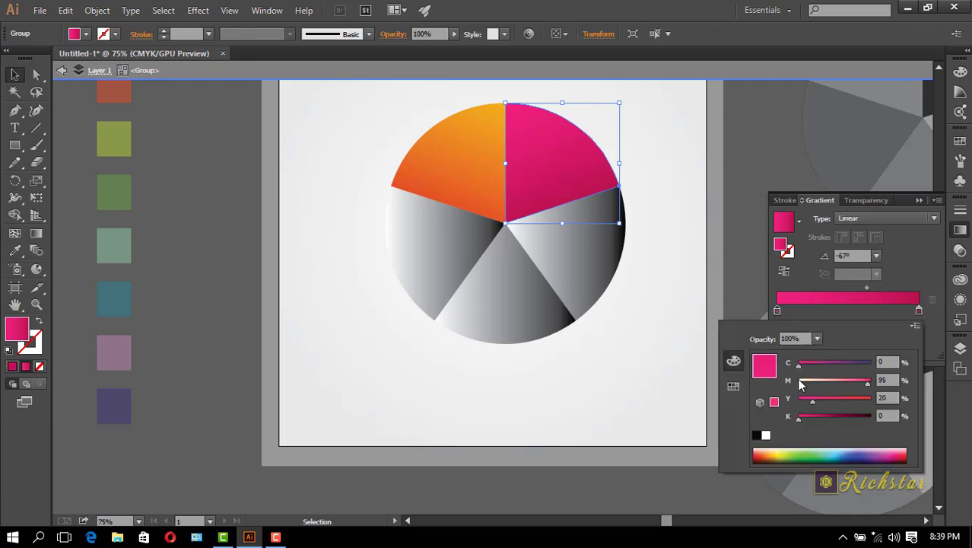
left_click_drag(867, 382, 858, 383)
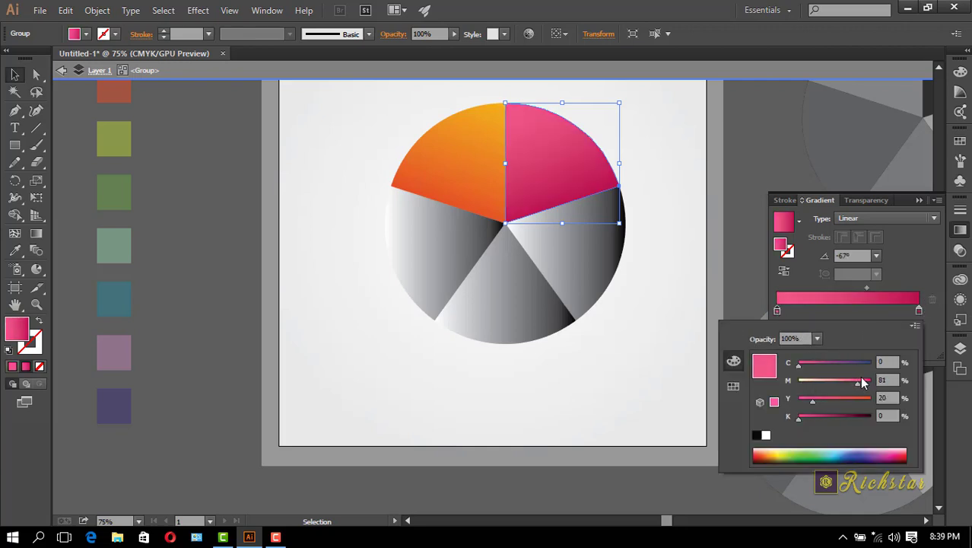
left_click(606, 322)
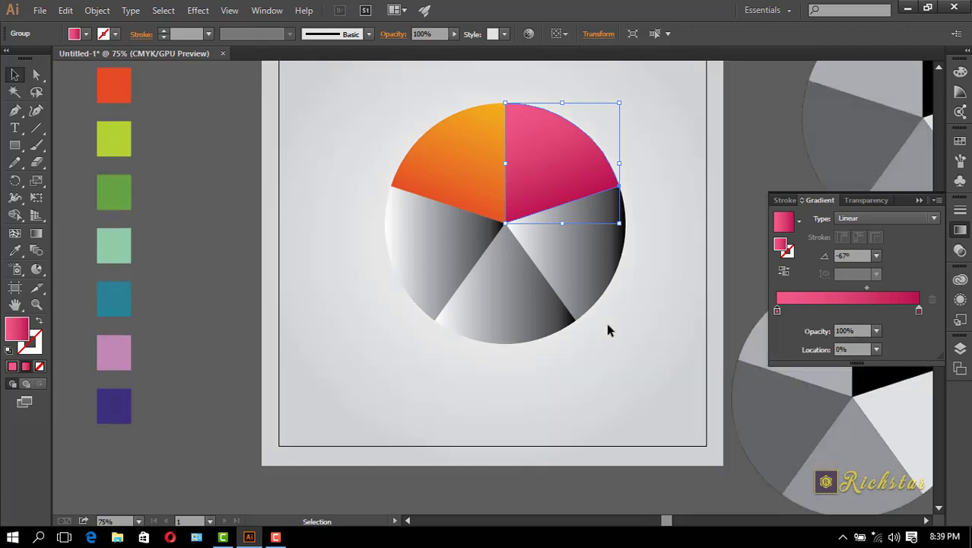
left_click(606, 322)
left_click(582, 251)
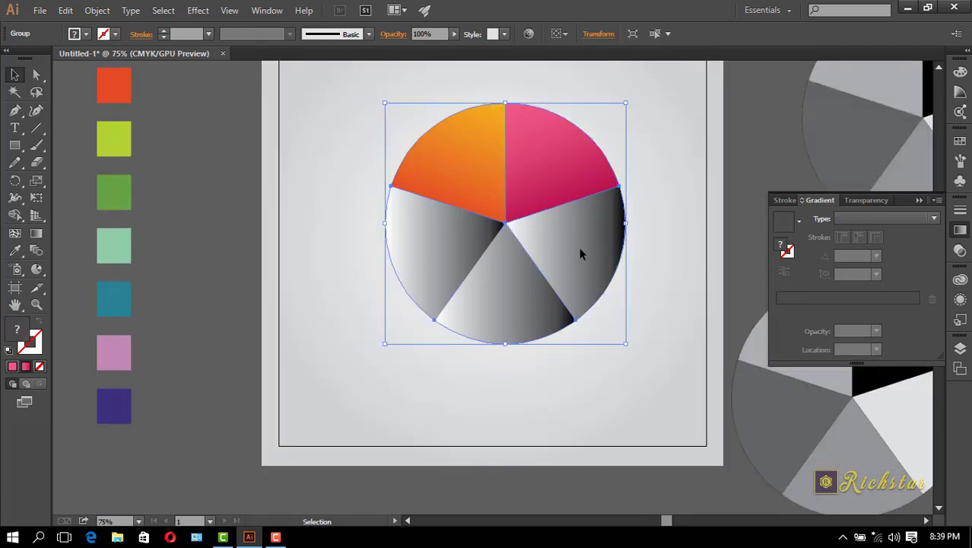
Step: Isolate the pie and set the right slice's gradient angle to -15°
double_click(581, 253)
double_click(846, 256)
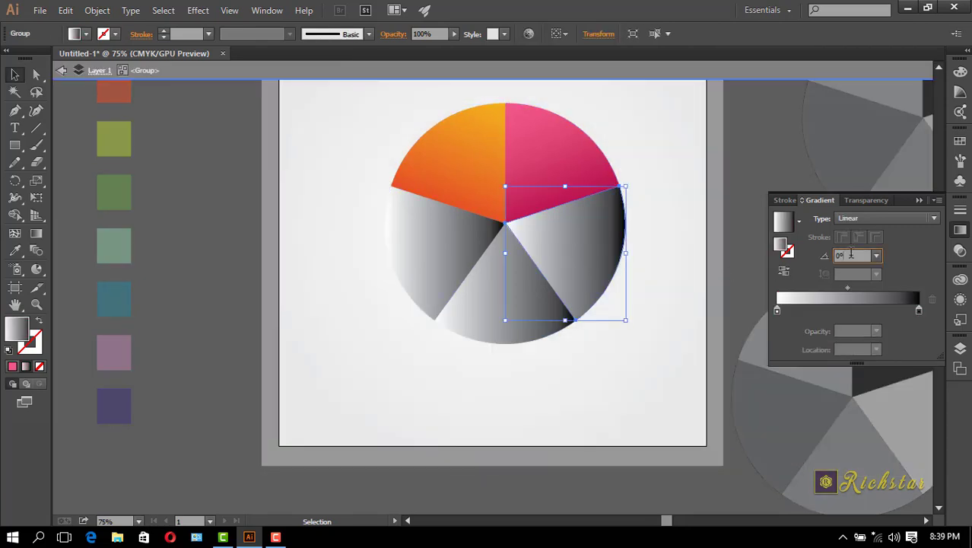
type("-135")
key("Return")
type("-15")
key("Return")
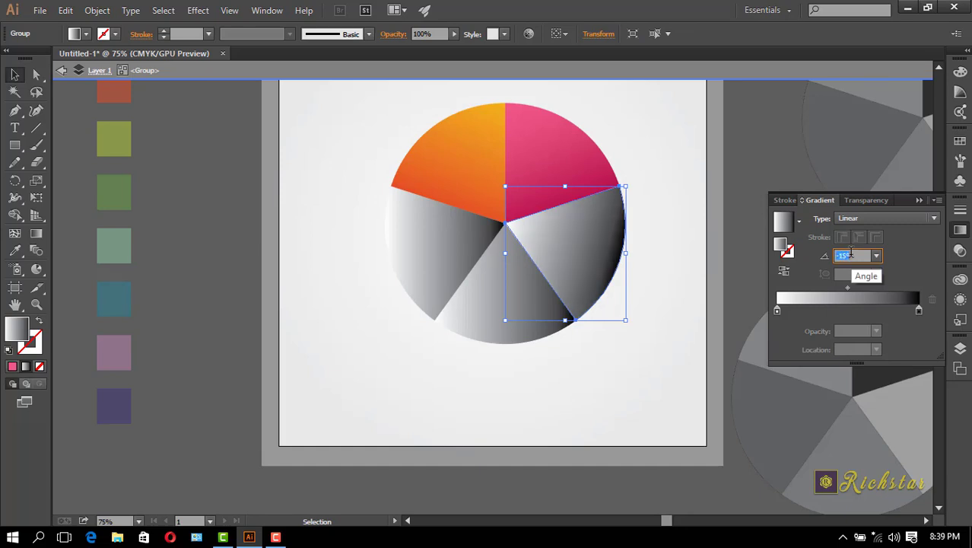
scroll(849, 254, "up", 5)
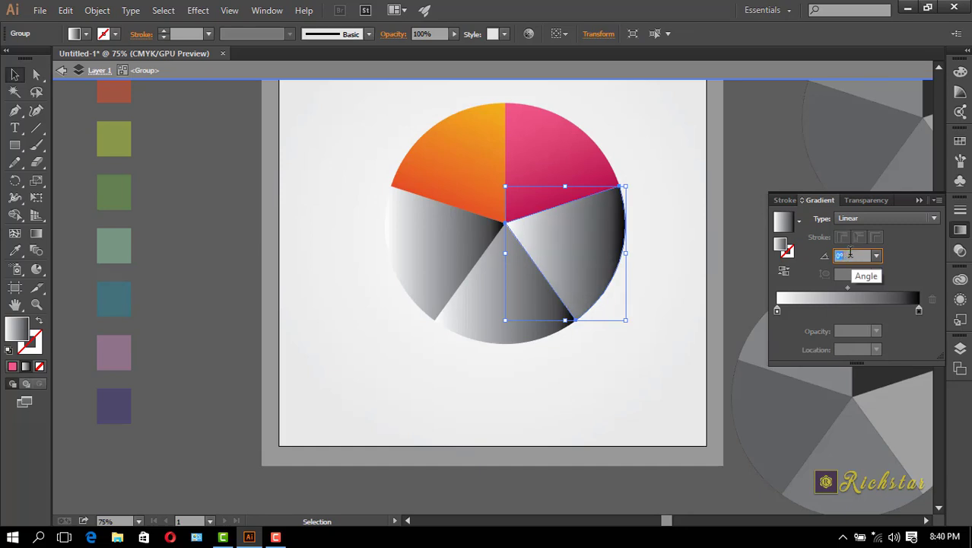
scroll(850, 253, "up", 10)
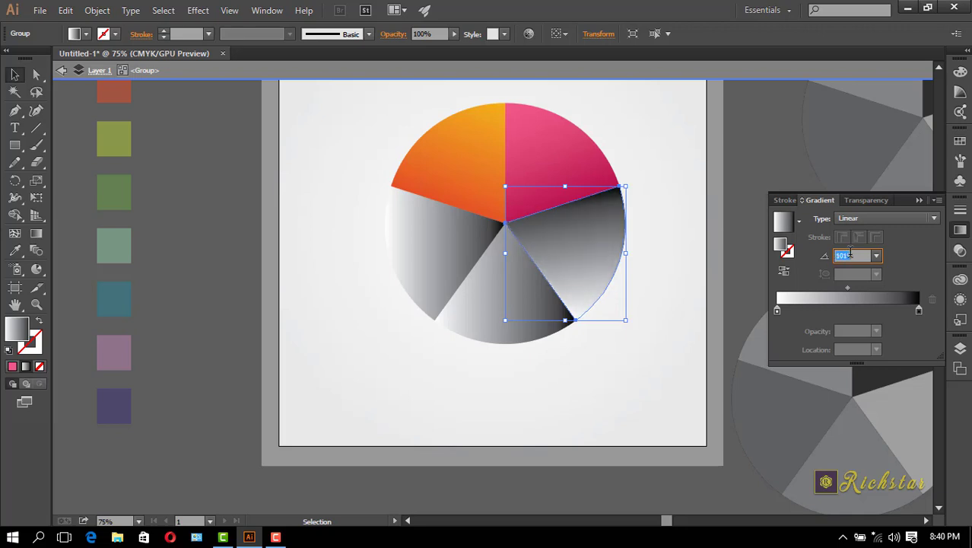
Step: Give the right slice pink and purple gradient stops, with the midpoint moved right
double_click(918, 309)
left_click(733, 385)
left_click(754, 385)
left_click(833, 354)
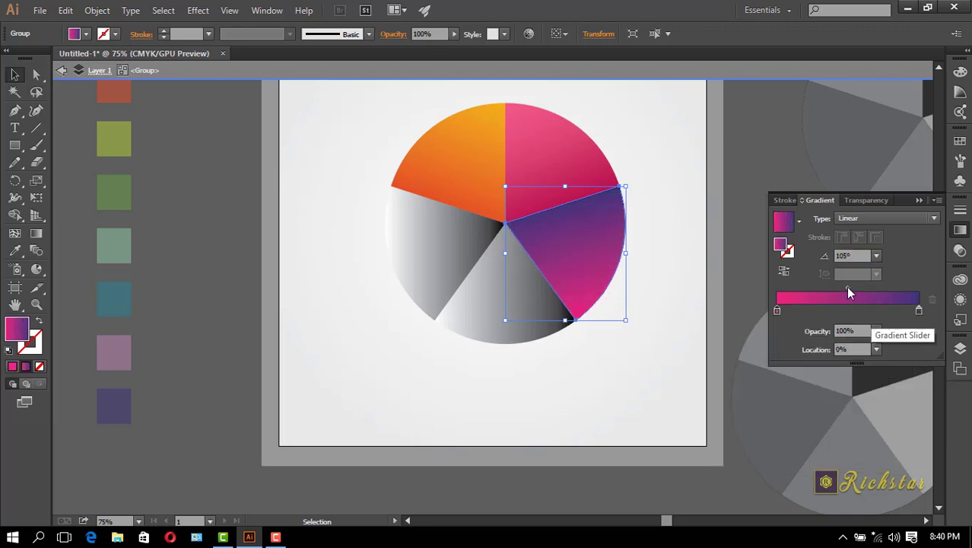
left_click_drag(847, 288, 889, 287)
double_click(918, 309)
left_click(867, 378)
left_click(754, 385)
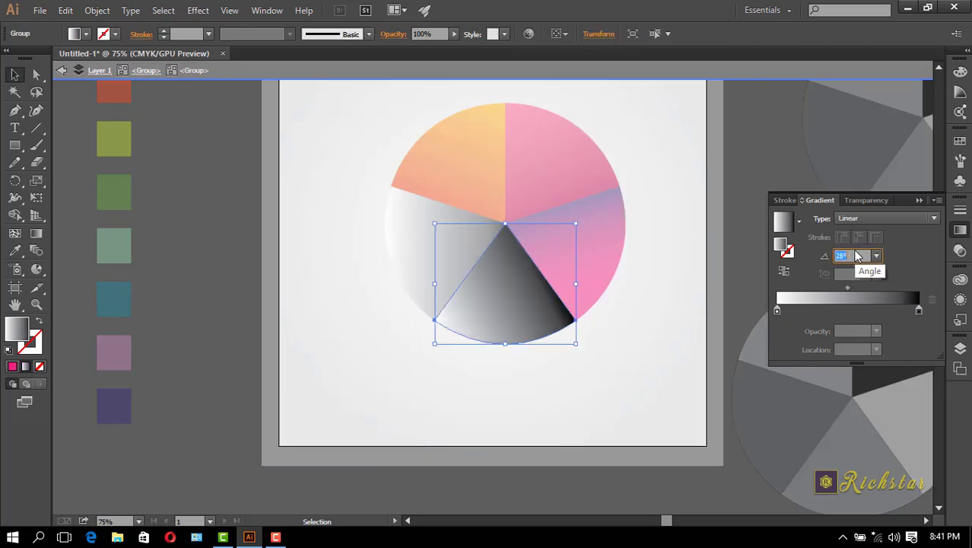
Step: Angle the bottom slice's gradient at 35° and give it a teal stop
type("35")
key("Return")
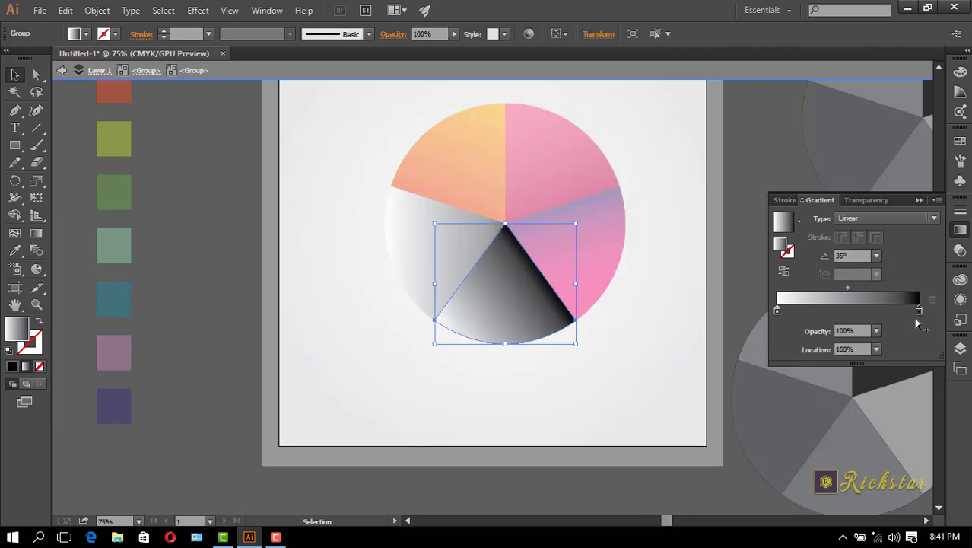
double_click(777, 310)
left_click(883, 374)
double_click(649, 388)
Step: Give the left grey slice a green gradient stop
double_click(445, 277)
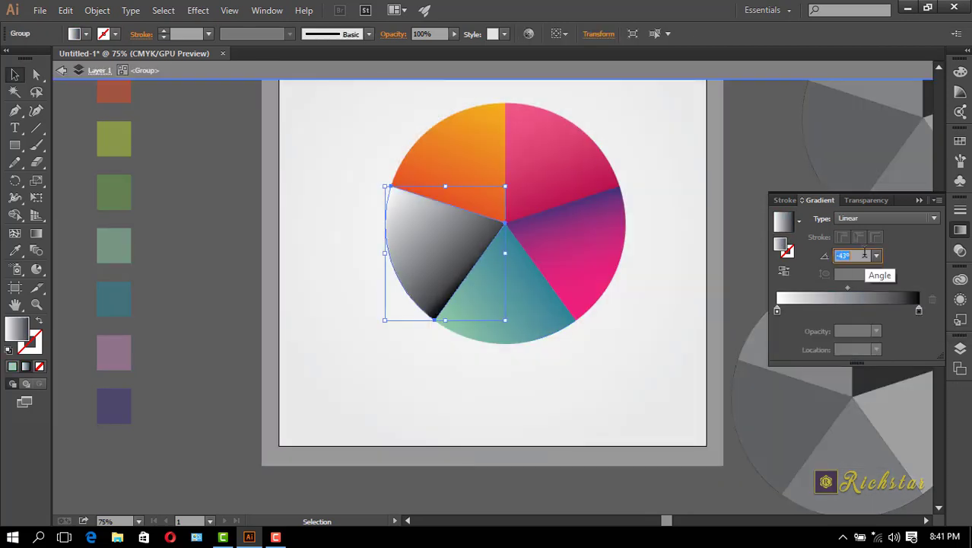
double_click(918, 310)
left_click(864, 374)
double_click(652, 306)
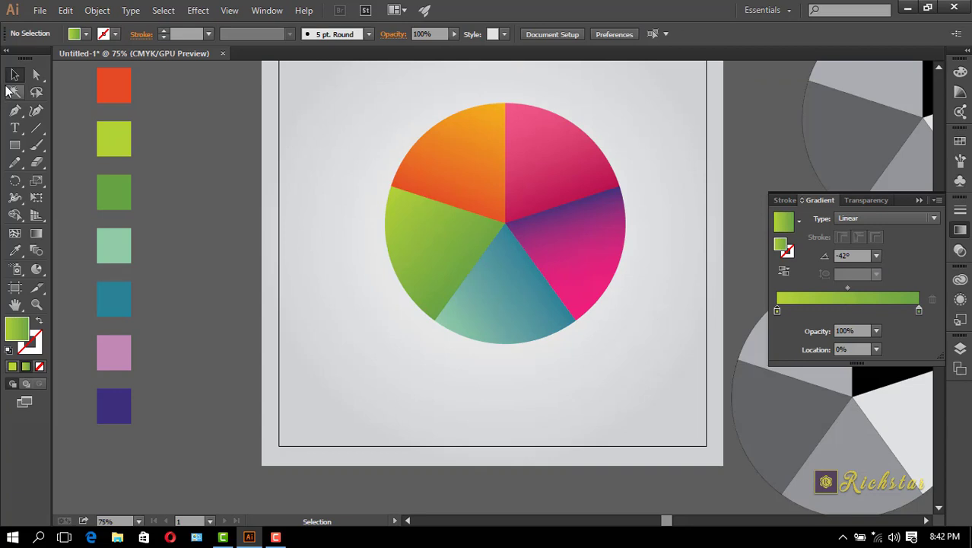
Step: Check the teal bottom slice's gradient, exit isolation mode, and select the grey pie group
double_click(593, 240)
double_click(691, 266)
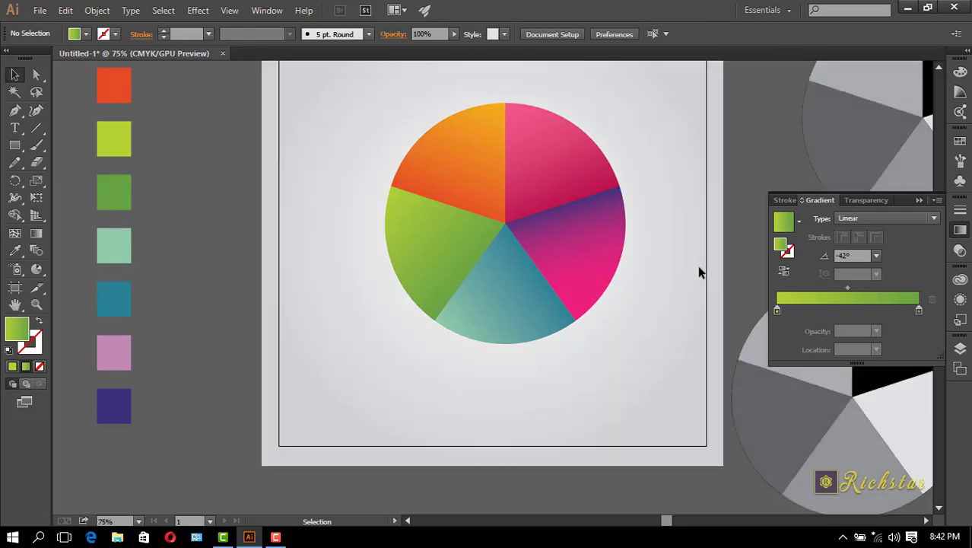
left_click(918, 200)
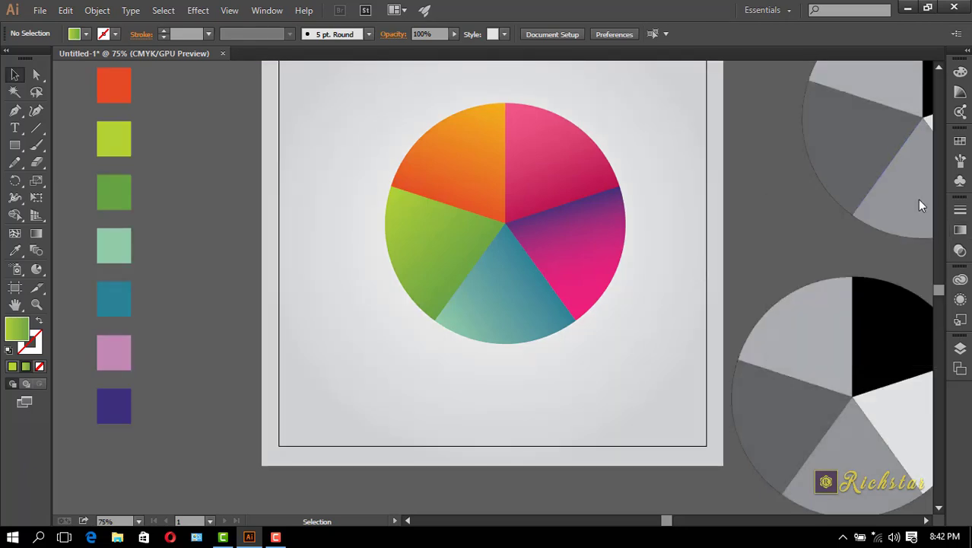
double_click(513, 296)
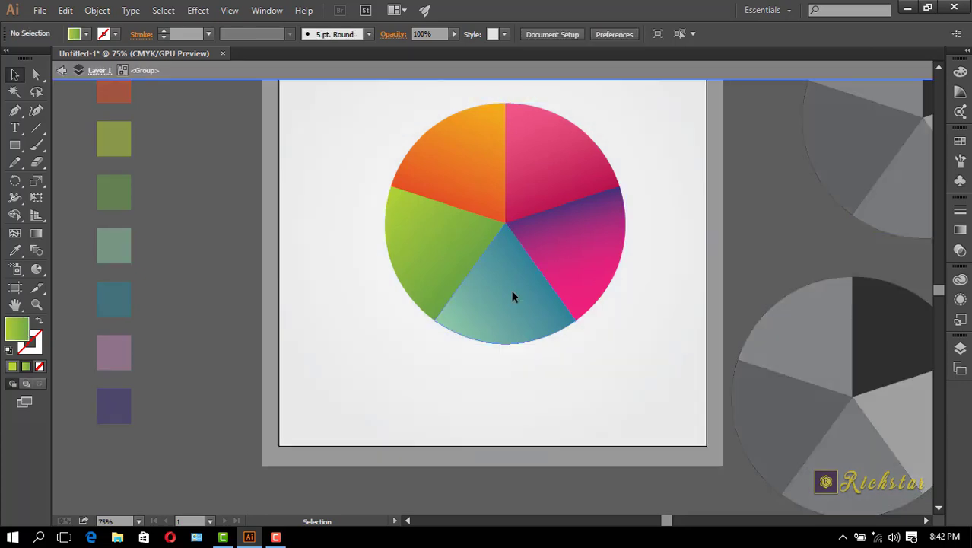
left_click(513, 296)
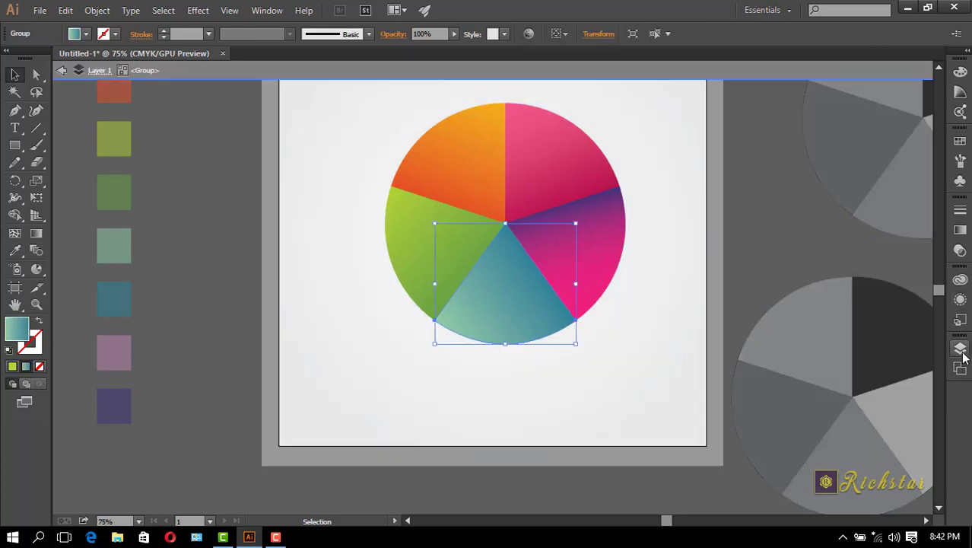
left_click(960, 230)
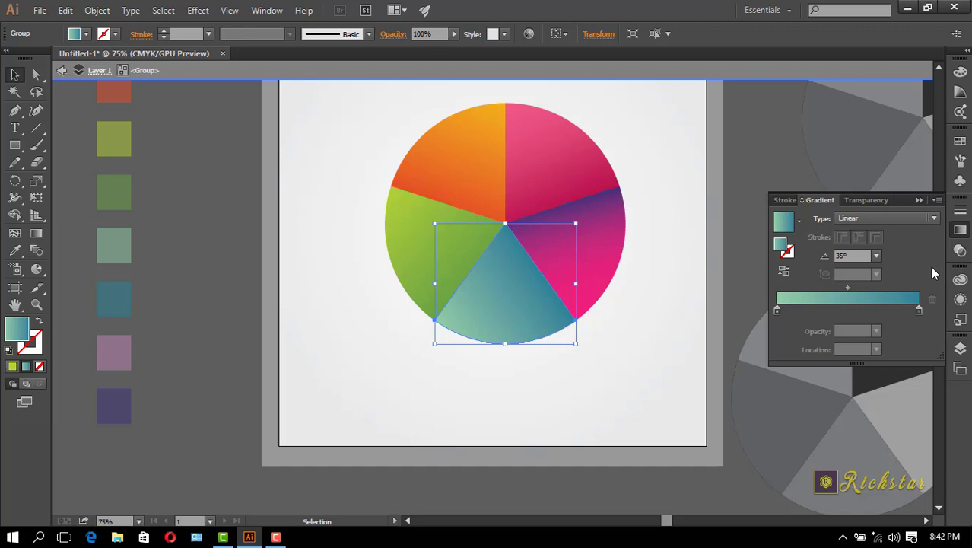
double_click(767, 172)
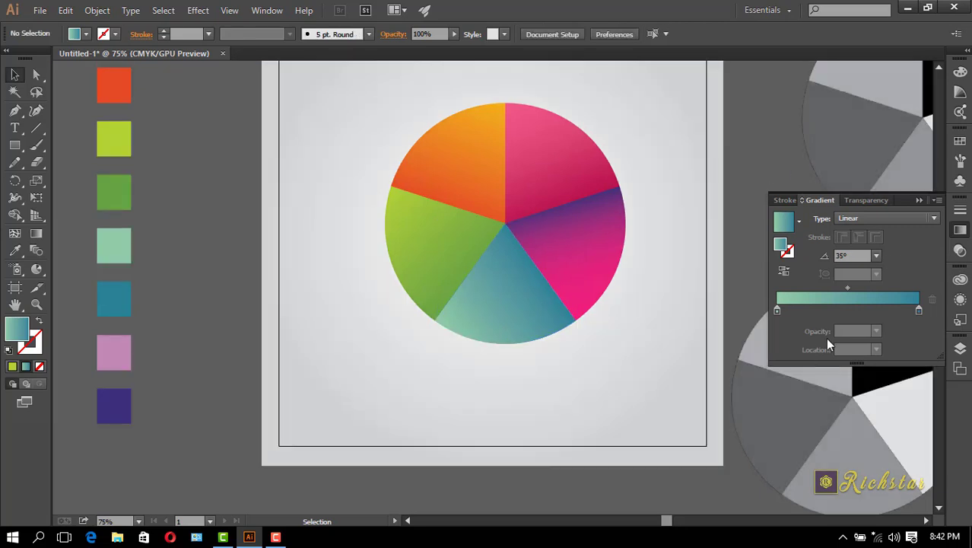
left_click(919, 200)
Step: Move the grey pie over the coloured pie and Unite its slices into one circle
left_click(821, 468)
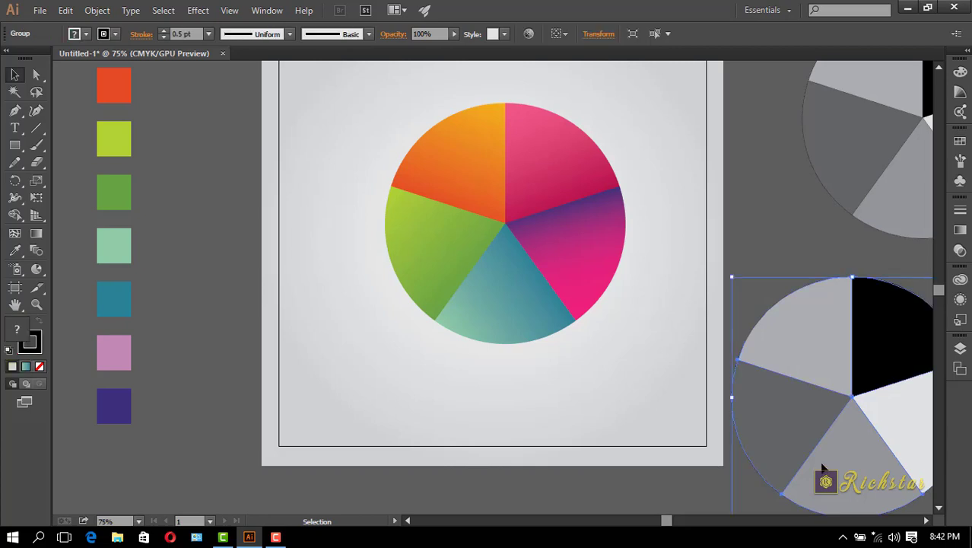
left_click_drag(822, 468, 582, 316)
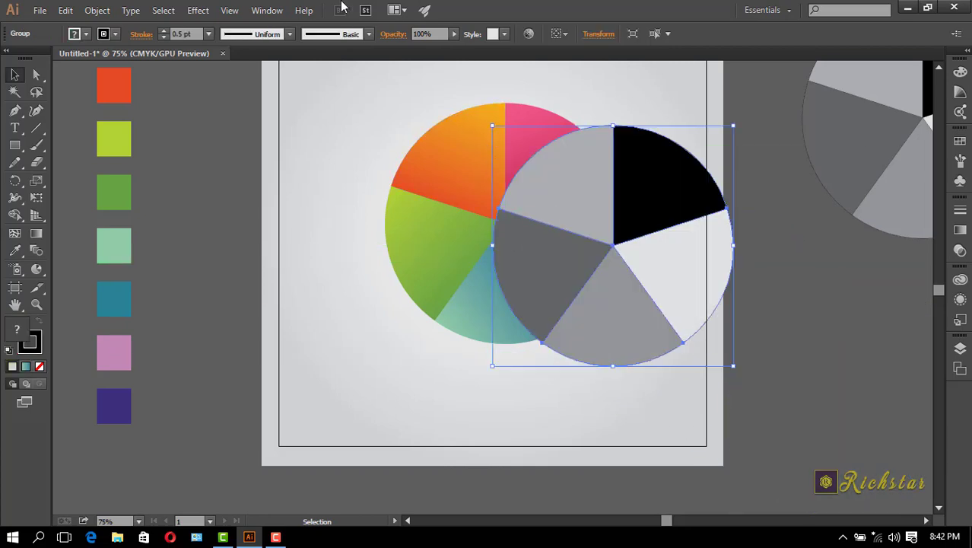
left_click(265, 14)
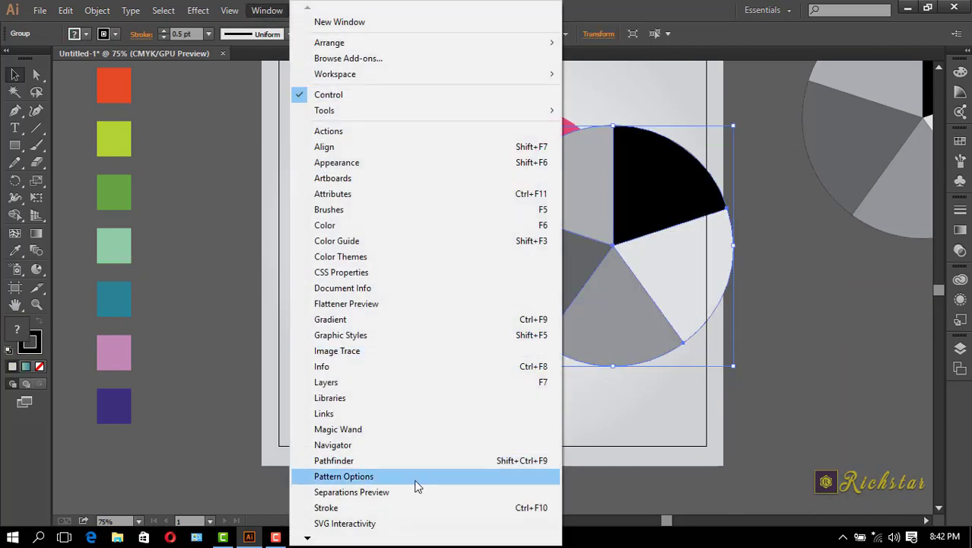
left_click(336, 460)
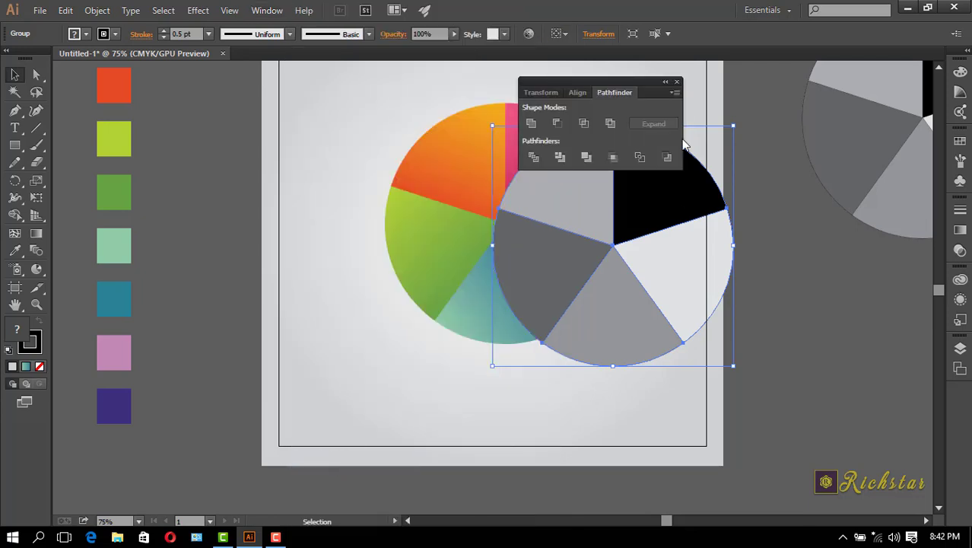
left_click(532, 124)
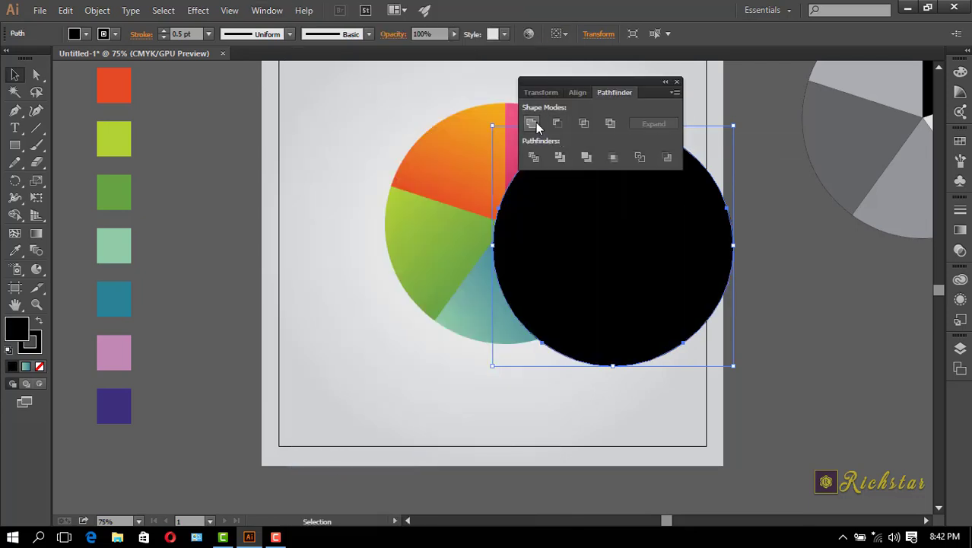
left_click(676, 83)
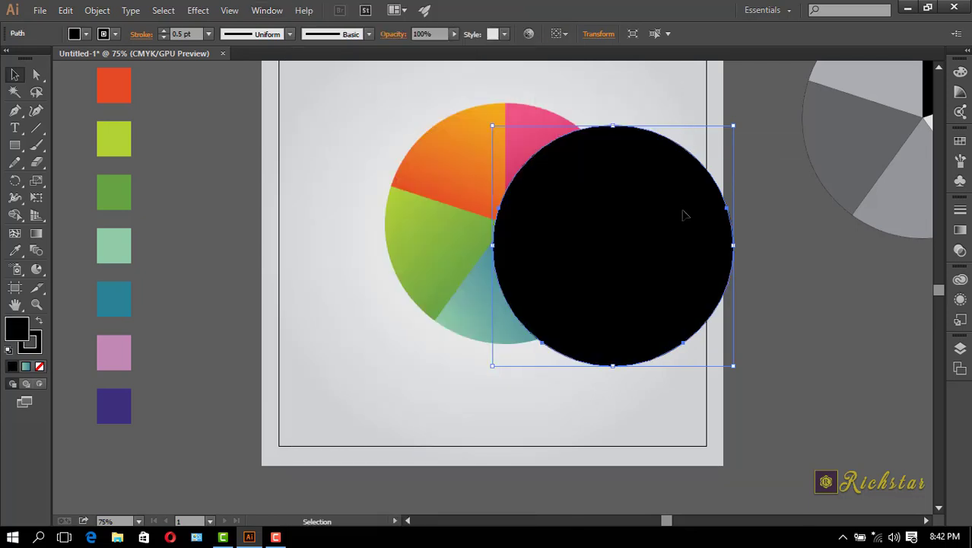
Step: Move the black circle aside and ungroup the gradient pie
left_click_drag(594, 271, 723, 271)
left_click(540, 393)
left_click_drag(576, 384, 384, 108)
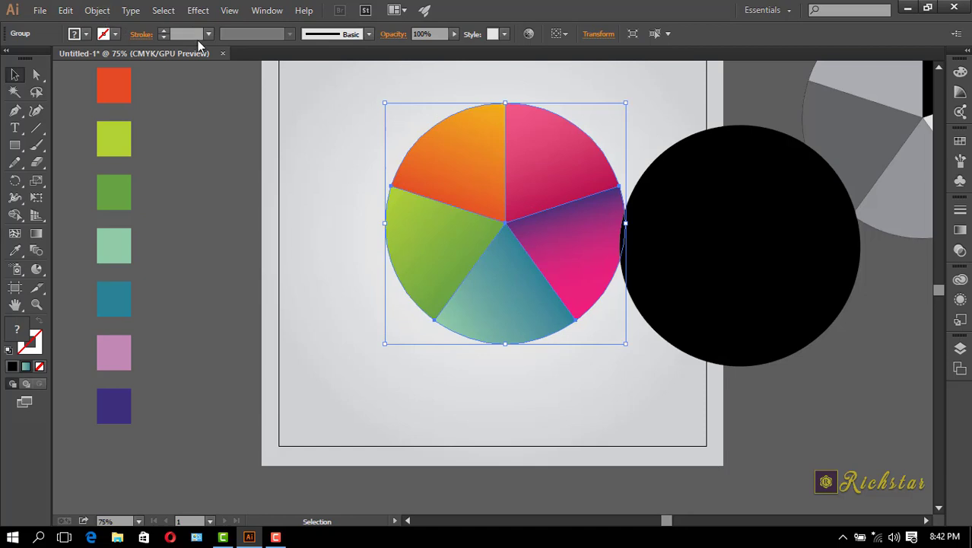
left_click(96, 16)
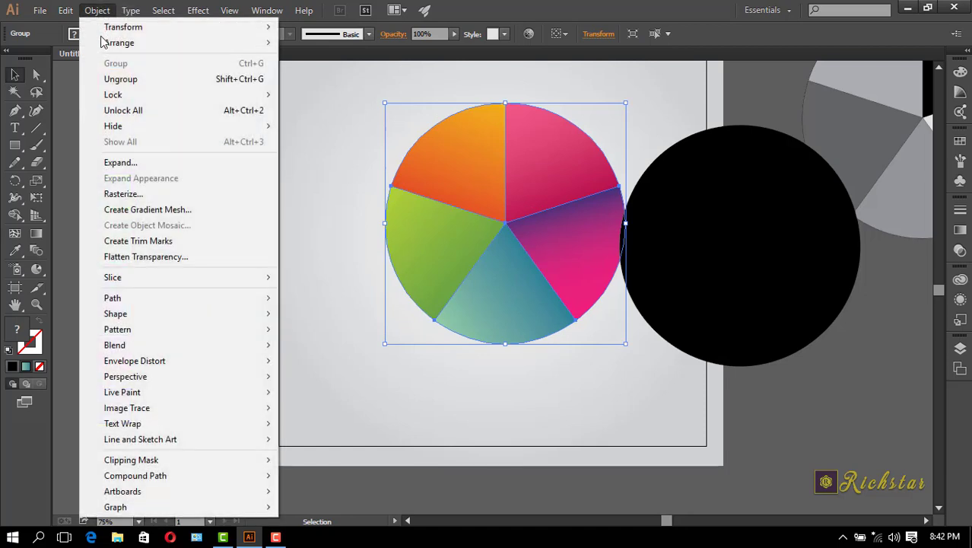
left_click(138, 80)
Step: Shrink the black circle and place it in the middle of the pie
left_click(763, 217)
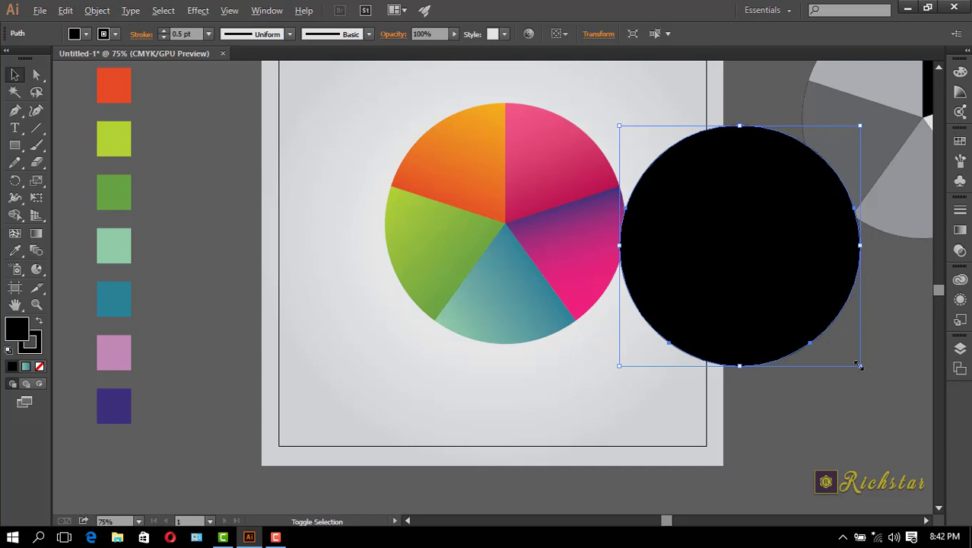
left_click_drag(859, 366, 819, 336)
left_click_drag(761, 237, 512, 196)
left_click_drag(512, 244, 507, 205)
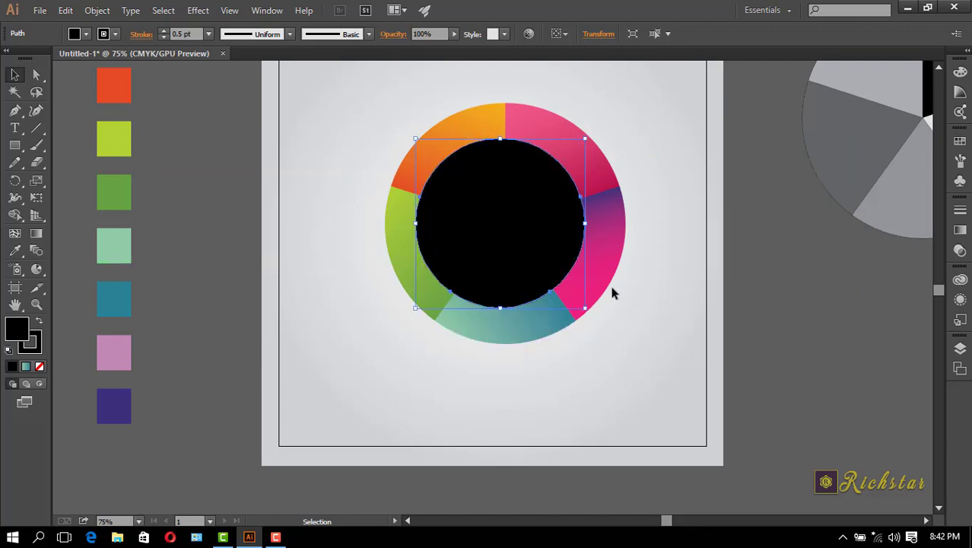
left_click(667, 128)
left_click(548, 251)
Step: Align the black circle and pie on horizontal and vertical centres
left_click_drag(645, 105, 491, 328)
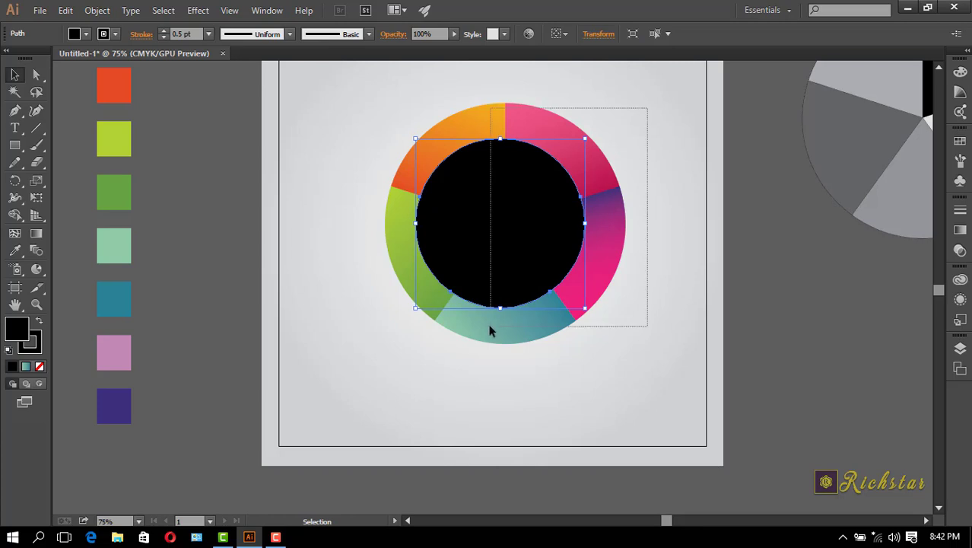
double_click(523, 315)
double_click(753, 218)
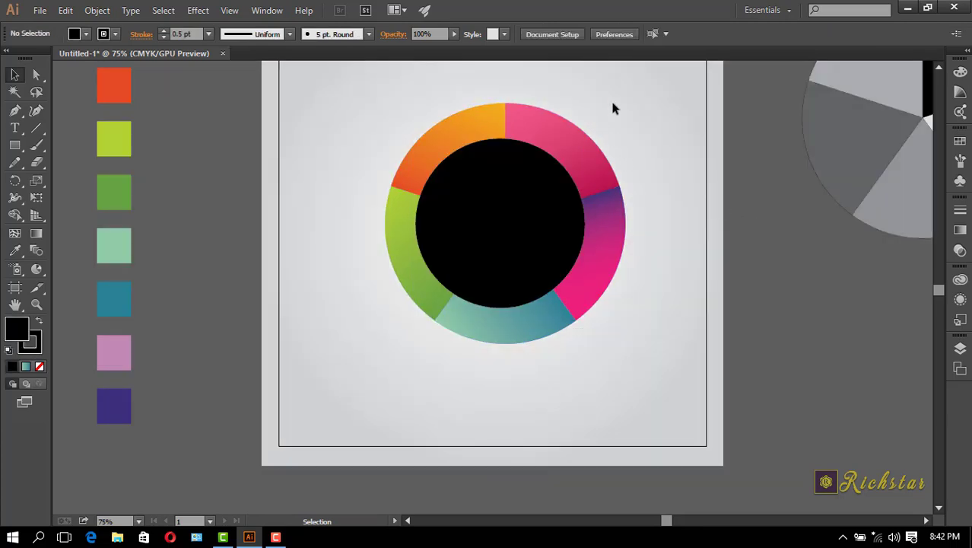
left_click_drag(611, 104, 462, 306)
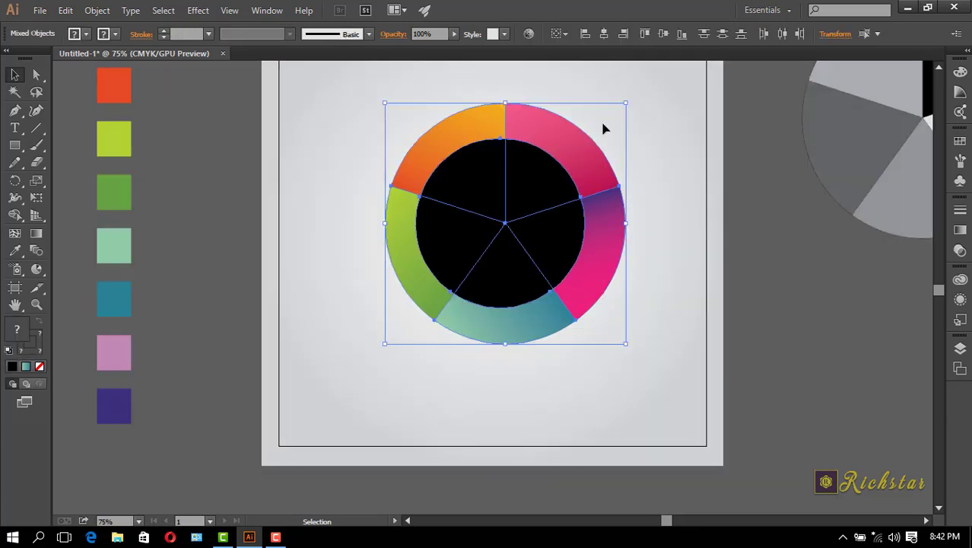
left_click(609, 33)
left_click(664, 33)
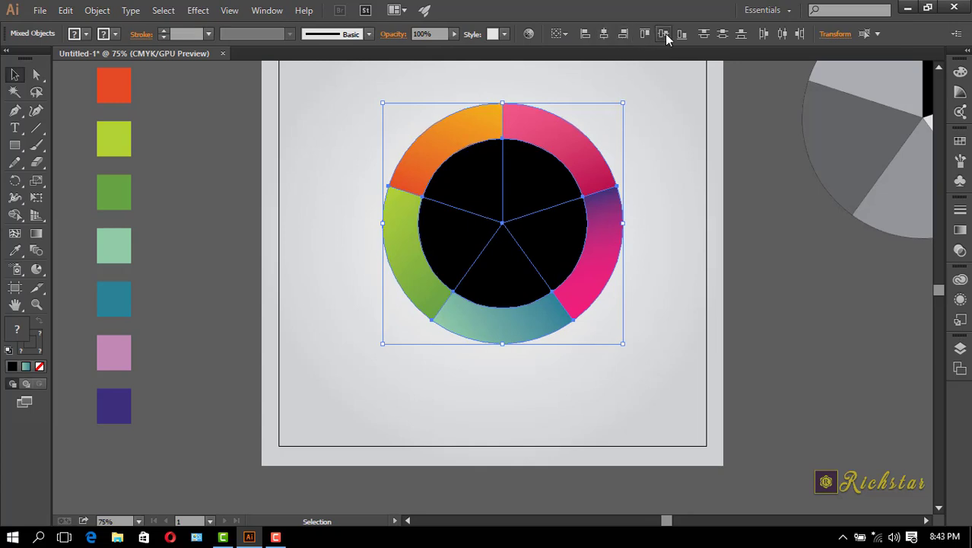
left_click(545, 218)
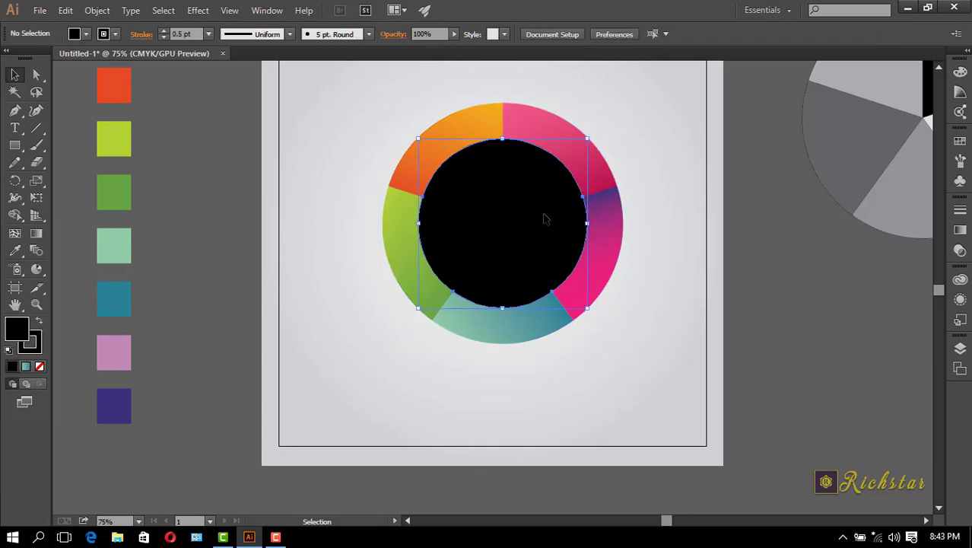
Step: Fill the inner circle with White and set its stroke to None
left_click(86, 34)
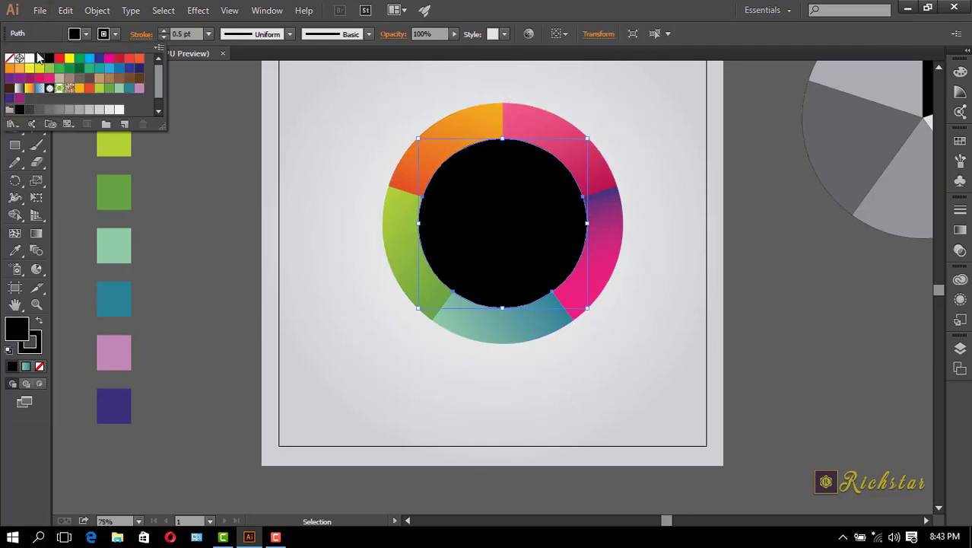
left_click(29, 59)
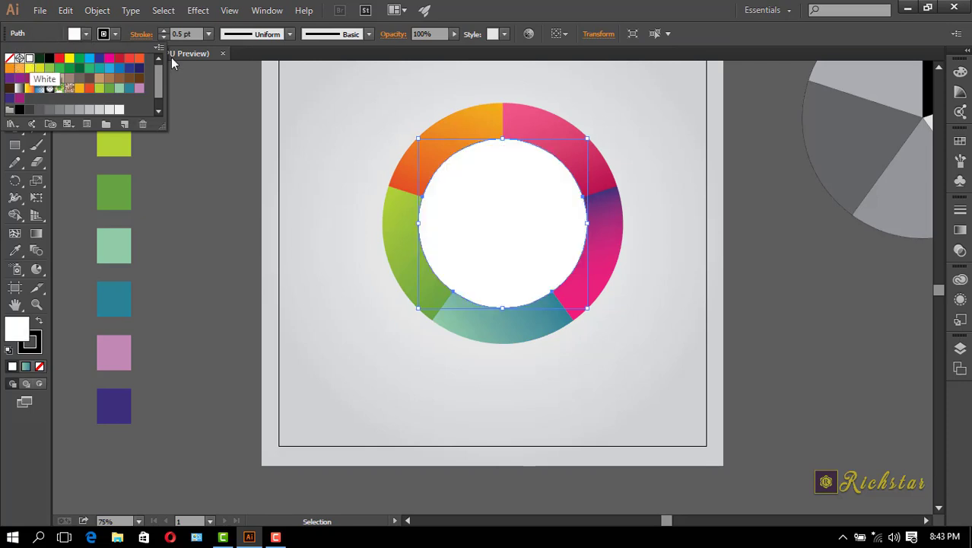
left_click(164, 38)
left_click(164, 37)
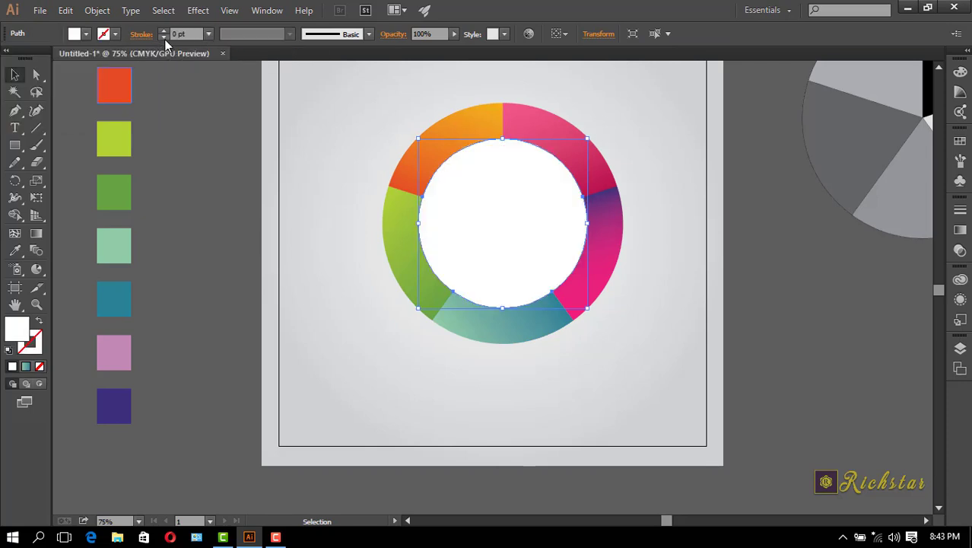
left_click(213, 167)
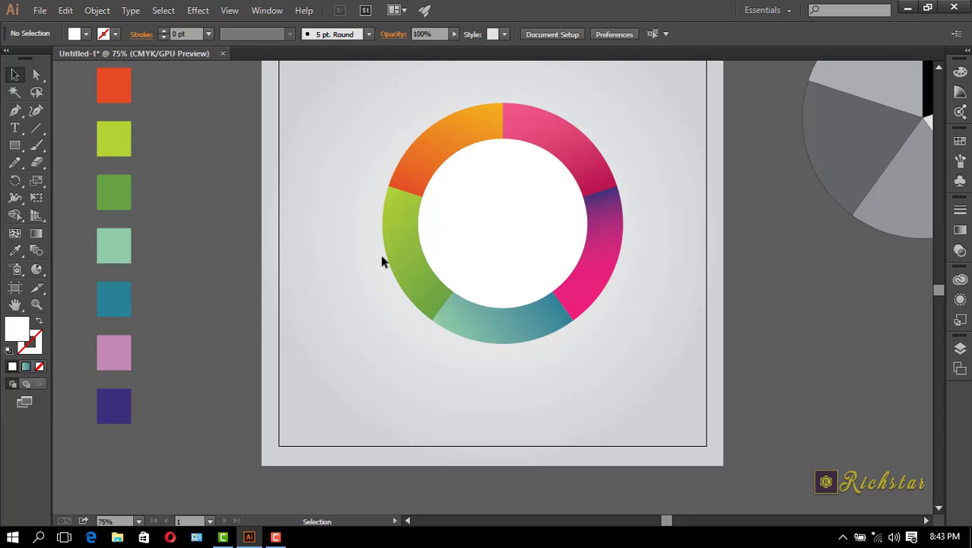
Step: Reverse the bottom slice's gradient and darken its teal stop to 36% black (K)
double_click(536, 331)
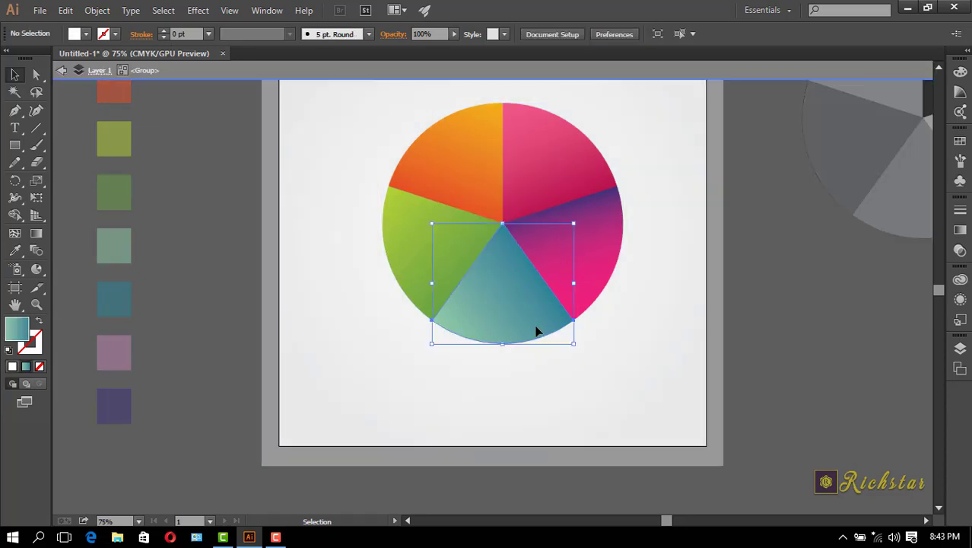
double_click(536, 331)
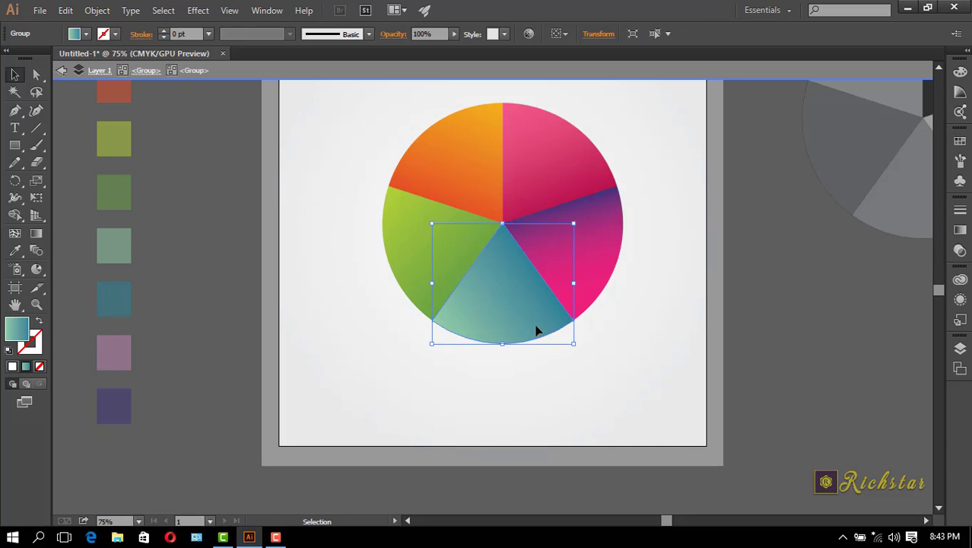
left_click(960, 231)
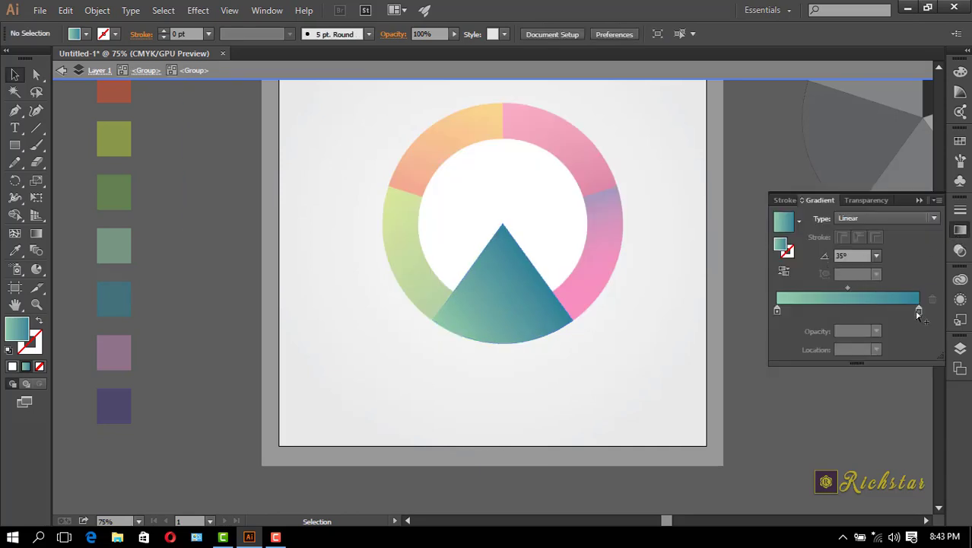
left_click(918, 312)
left_click(784, 272)
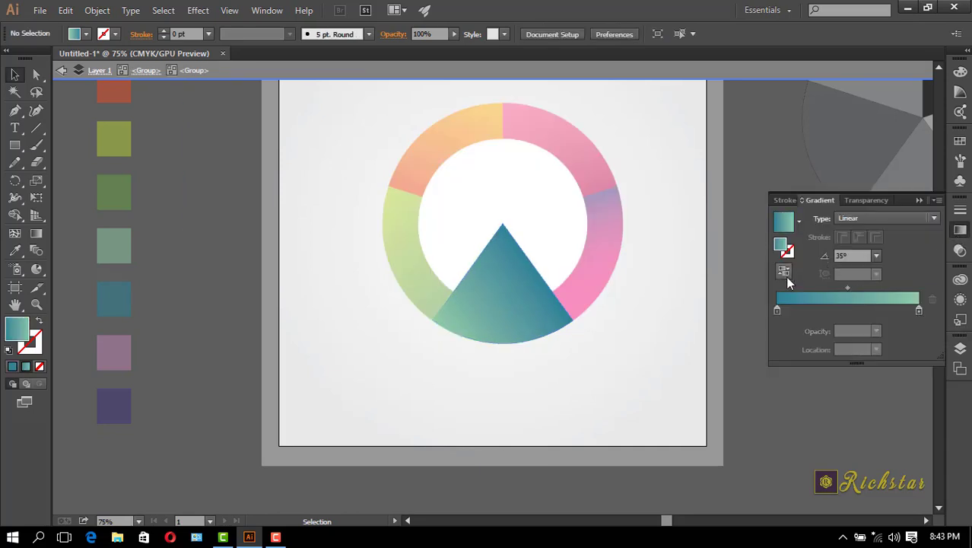
left_click(775, 309)
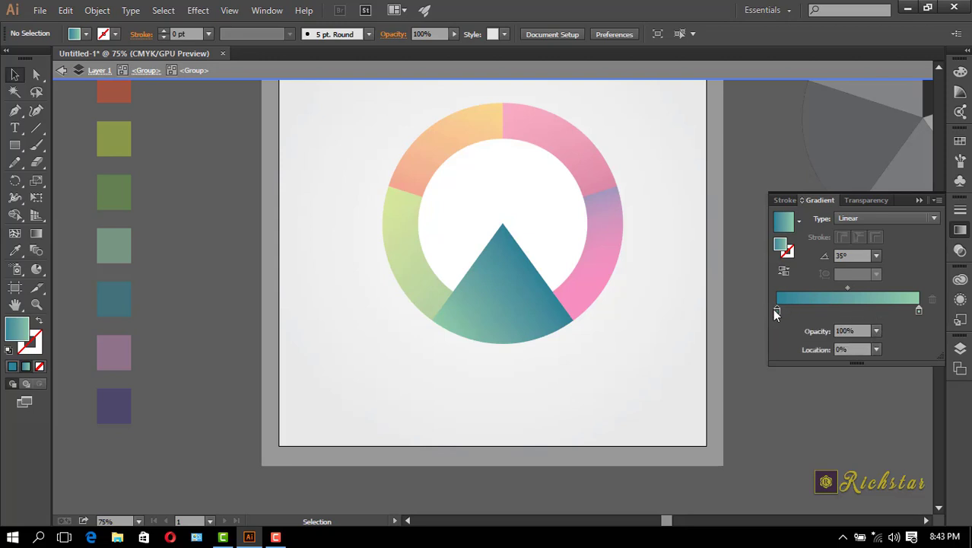
double_click(778, 311)
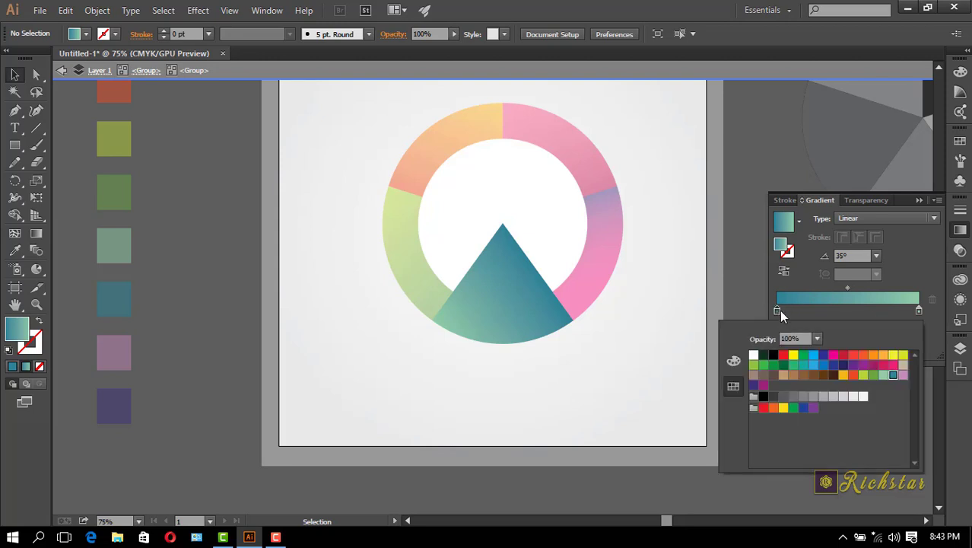
left_click(734, 361)
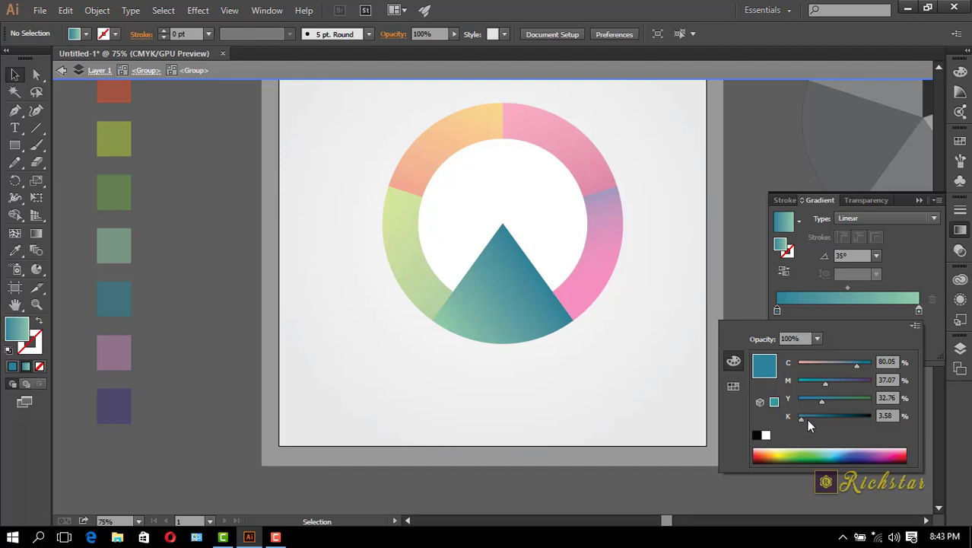
left_click_drag(807, 419, 825, 418)
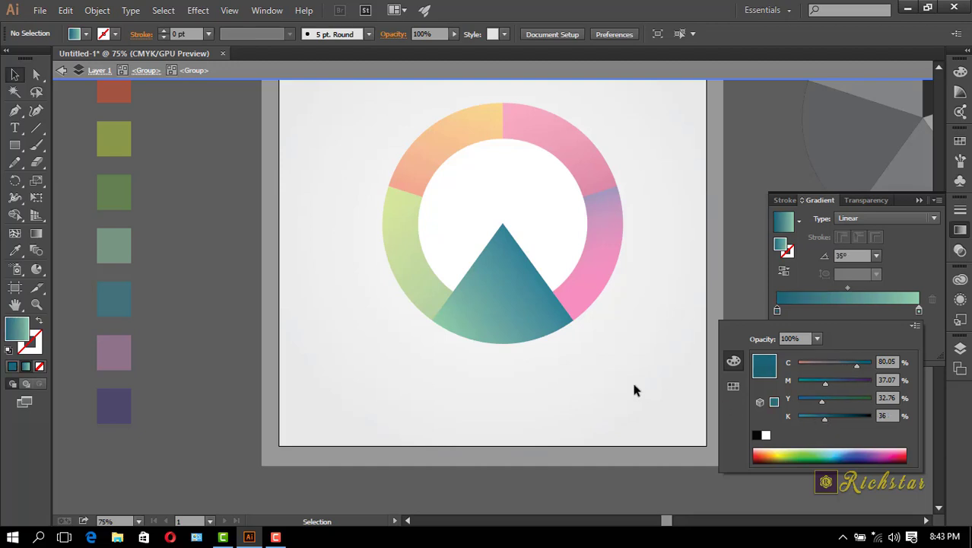
left_click(628, 387)
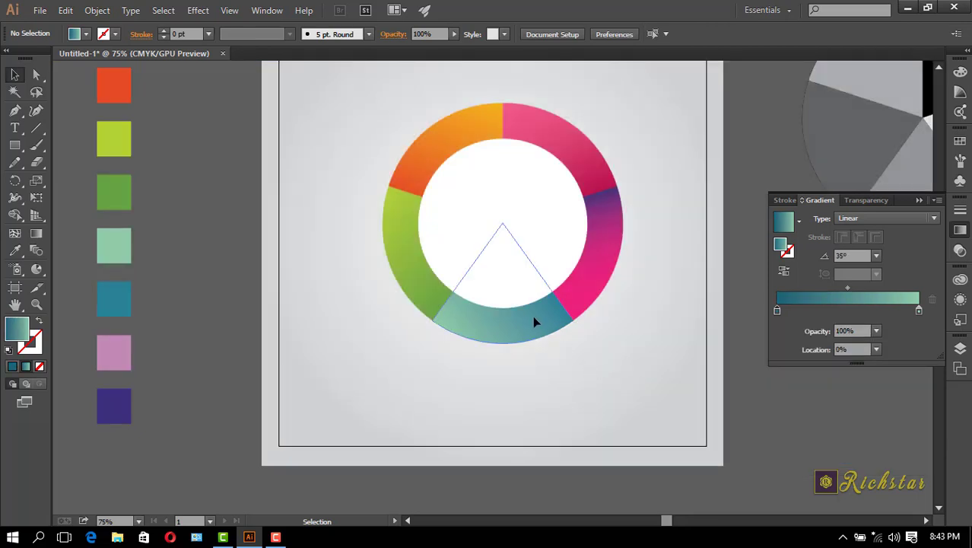
Step: Delete the extra stop from the teal slice's gradient, leaving two stops
left_click(534, 320)
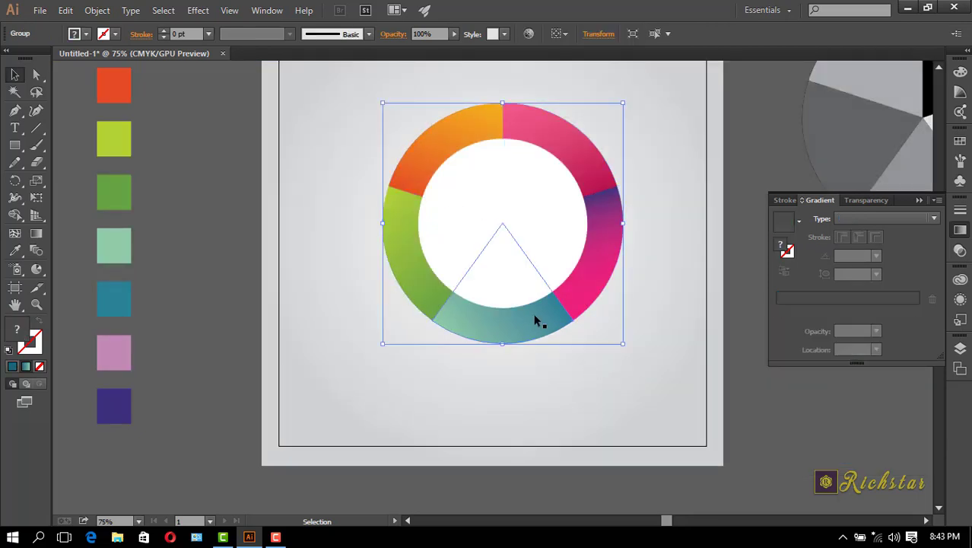
double_click(535, 320)
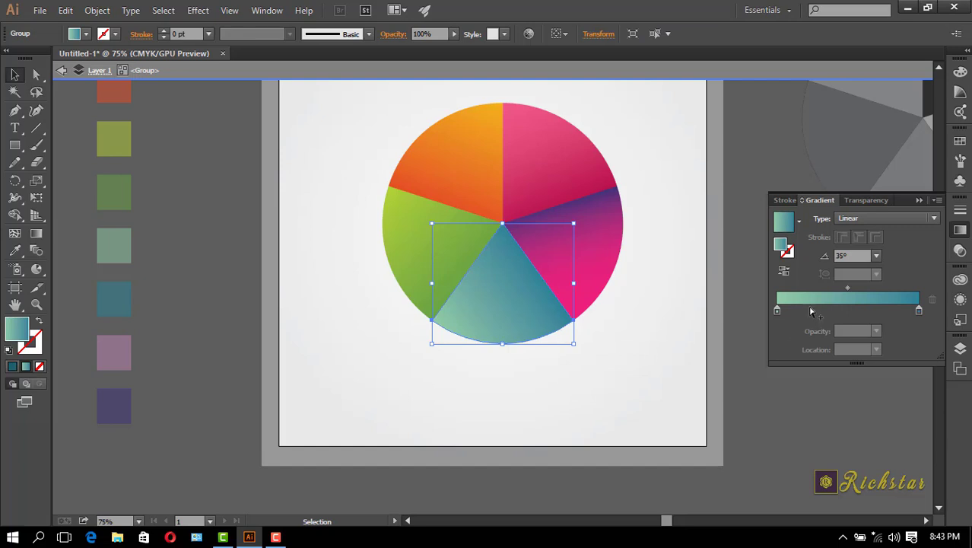
left_click_drag(919, 310, 915, 310)
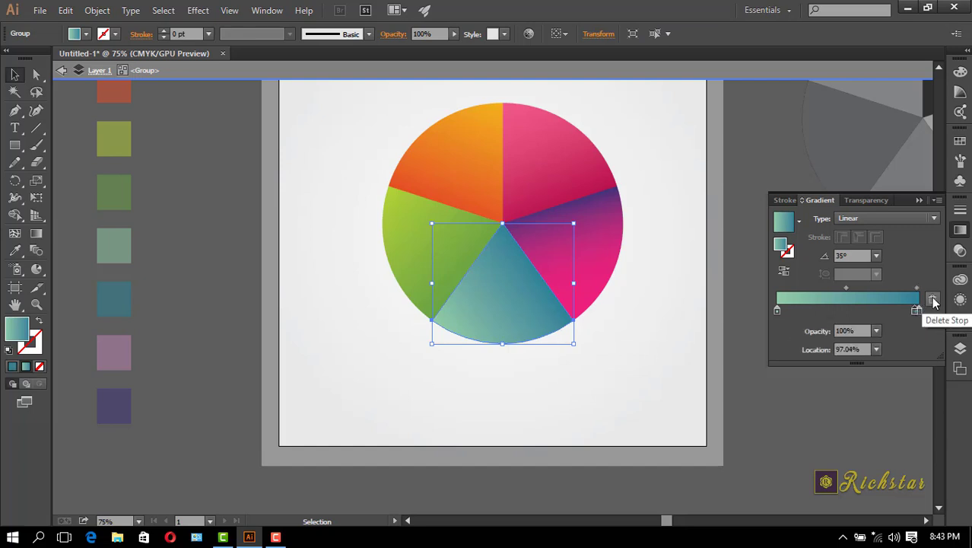
left_click(934, 303)
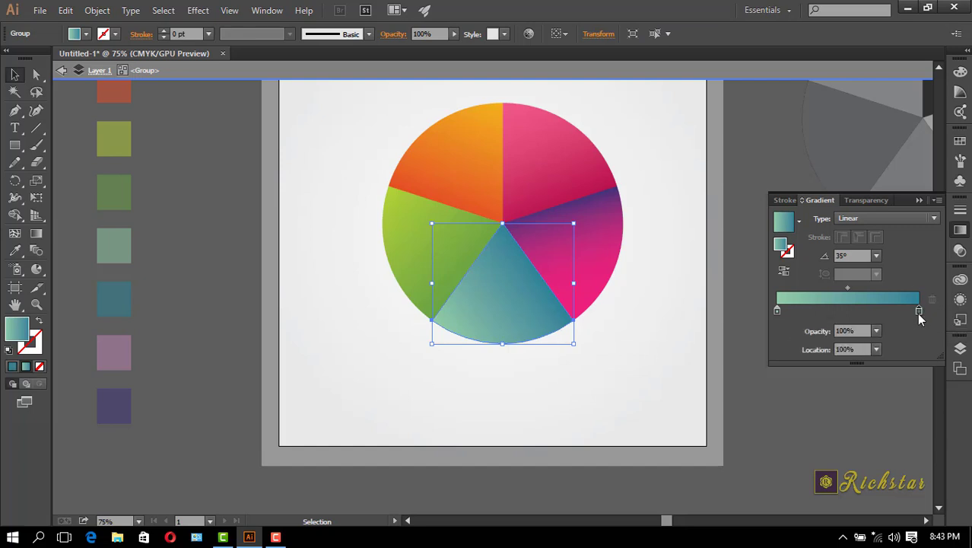
left_click(784, 270)
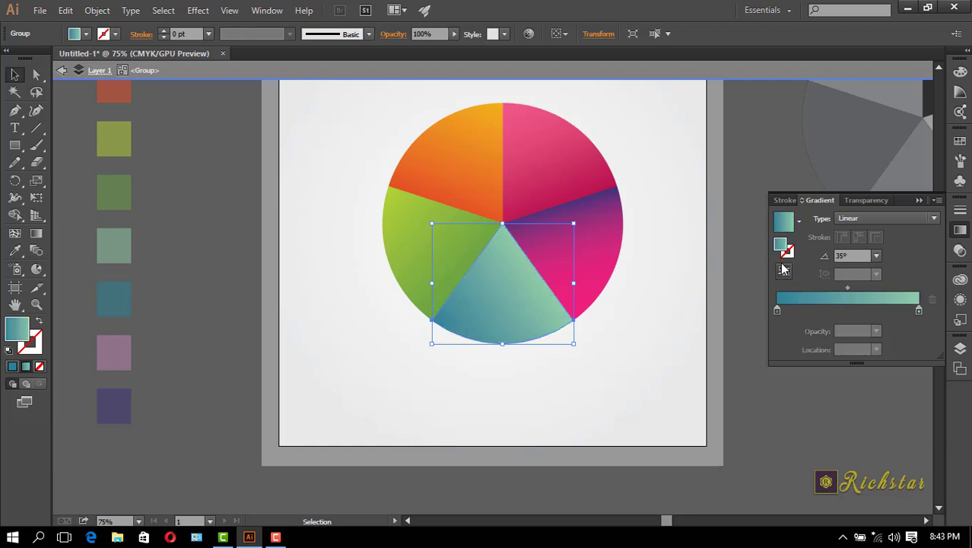
left_click(783, 270)
Step: Set the right teal stop's black to K 29 and exit the group
left_click(919, 309)
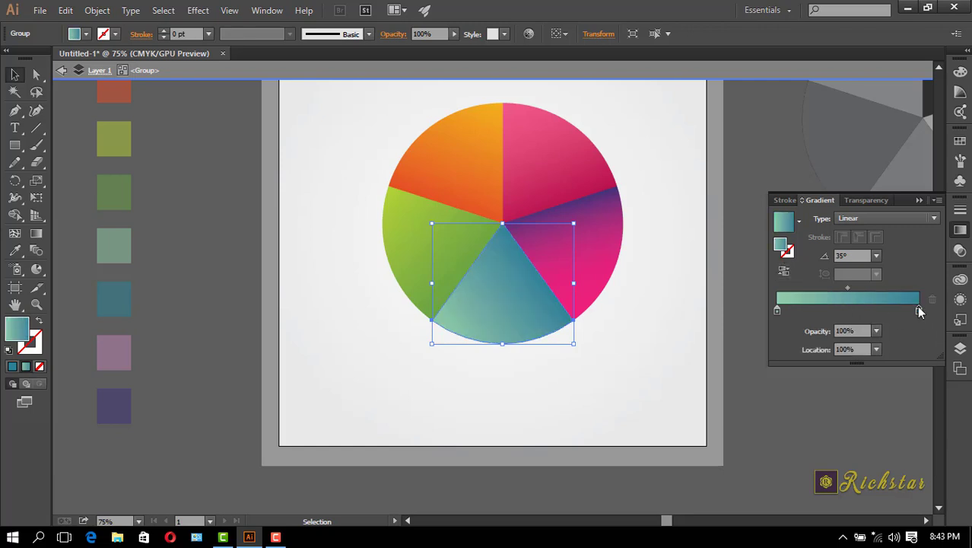
double_click(919, 309)
left_click(916, 310)
double_click(919, 310)
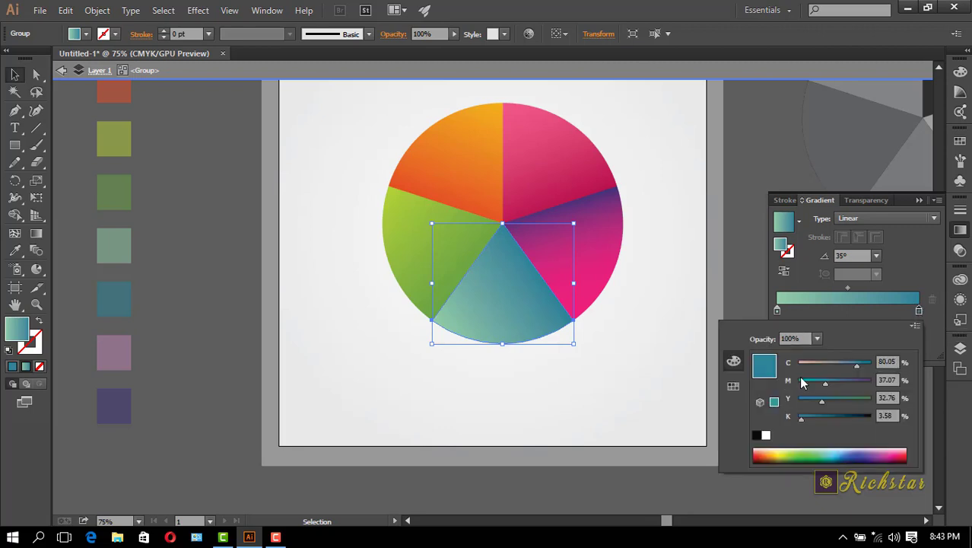
left_click_drag(800, 417, 823, 417)
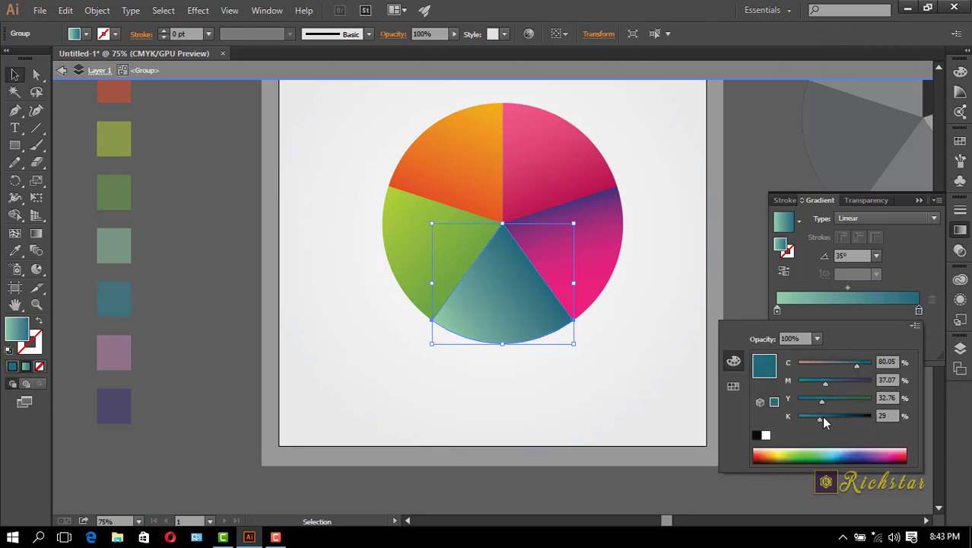
left_click(576, 389)
double_click(576, 389)
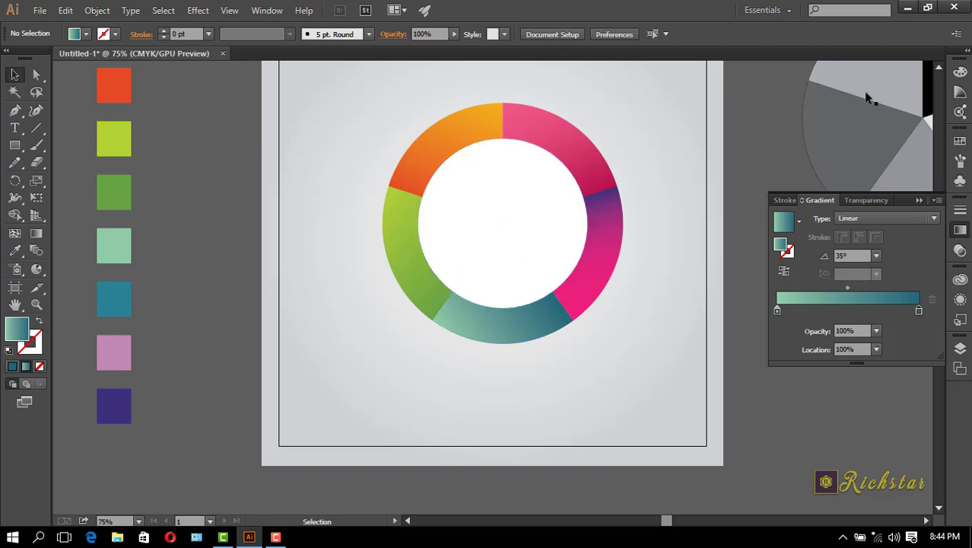
Step: Duplicate the grey pie and move the copy off the colour ring
left_click(837, 141)
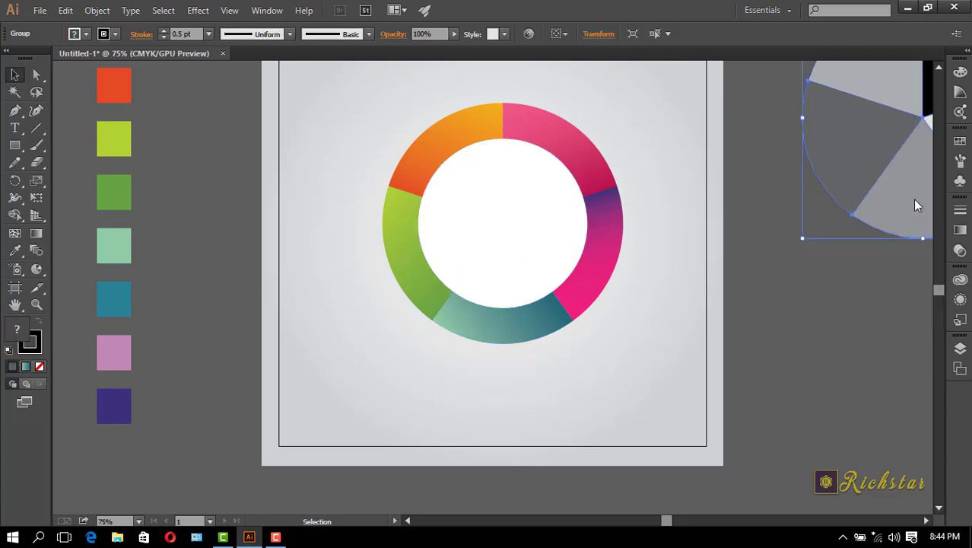
scroll(891, 213, "up", 1)
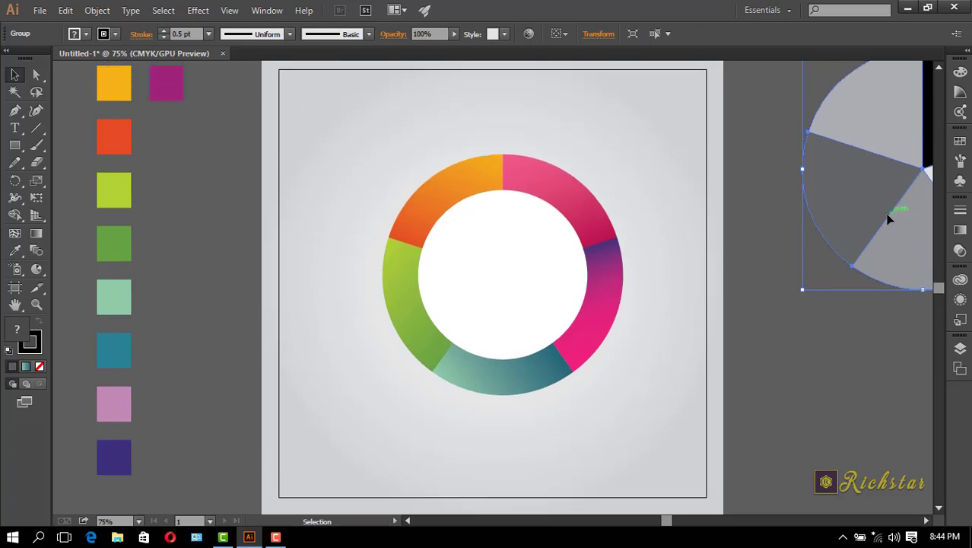
key("a")
key("ctrl+v")
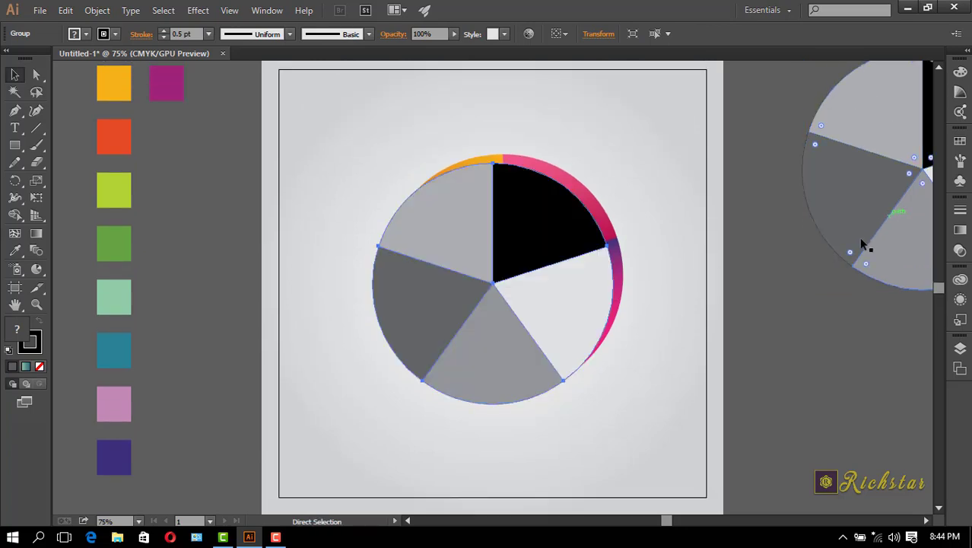
scroll(643, 216, "down", 2)
left_click_drag(496, 194, 829, 335)
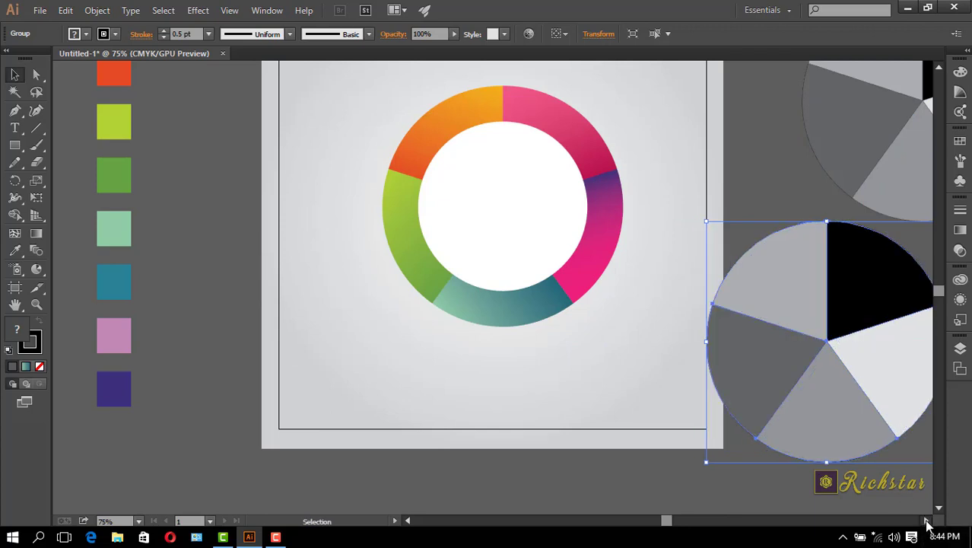
left_click(925, 519)
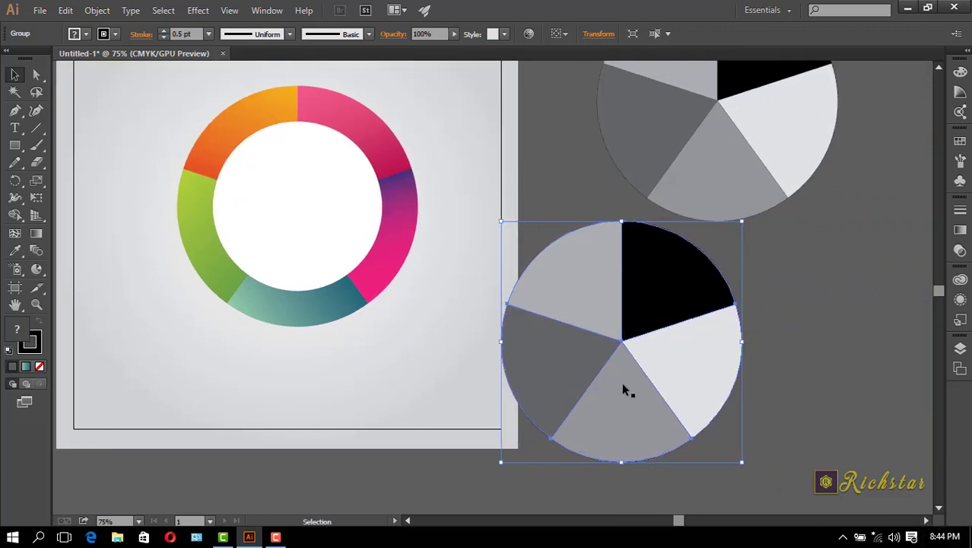
Step: Ungroup the pie copy into its separate slices
right_click(631, 383)
left_click(605, 401)
left_click(607, 399)
right_click(607, 397)
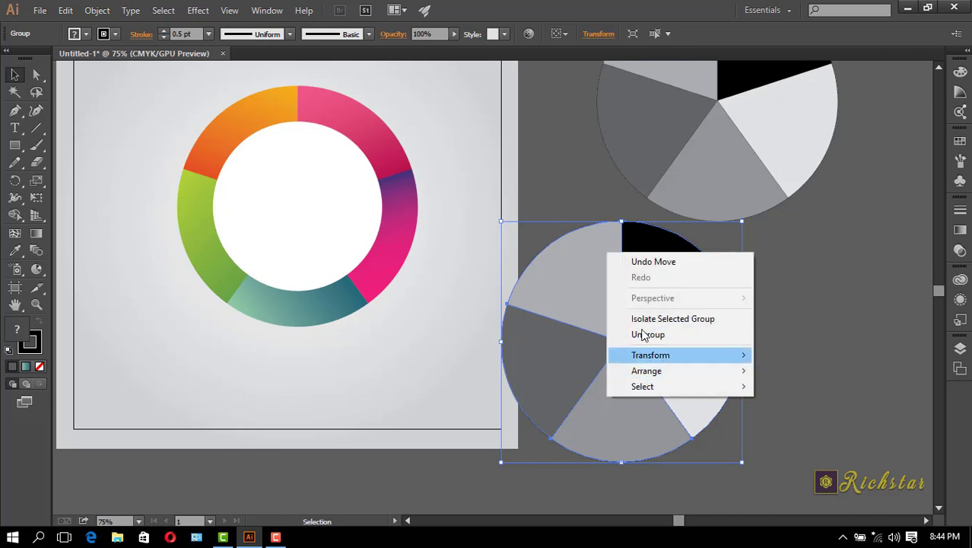
left_click(647, 334)
left_click(777, 327)
Step: Pull one grey slice out of the ungrouped pie and set its stroke to none
left_click(640, 378)
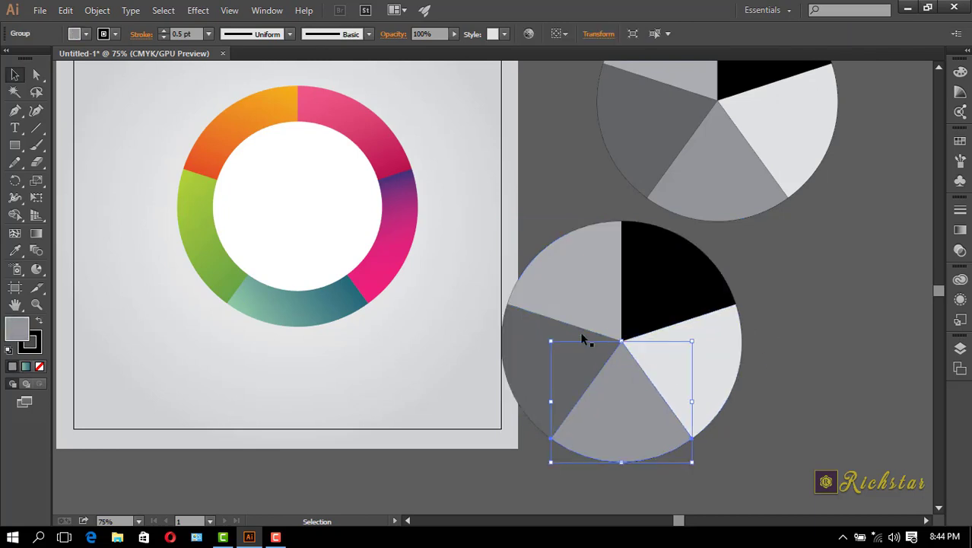
left_click_drag(792, 273, 576, 351)
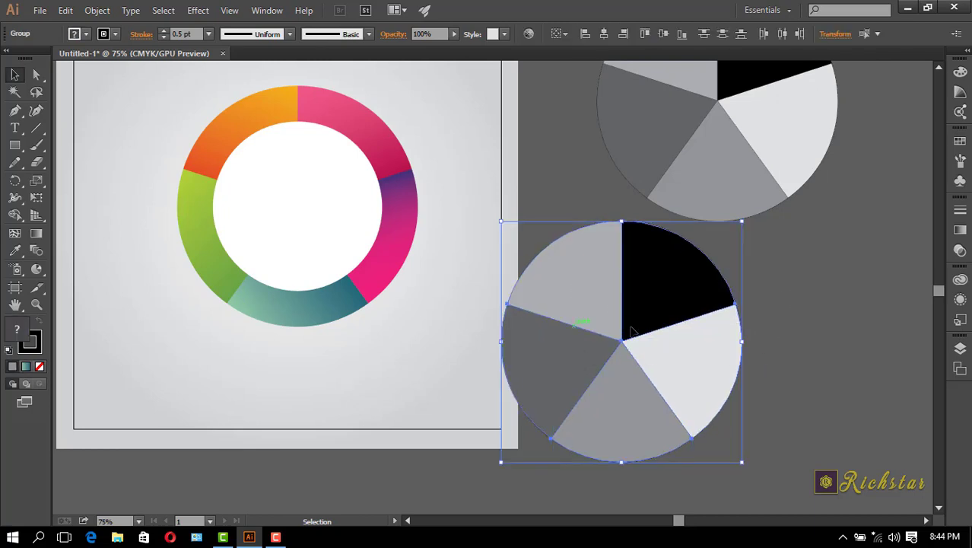
left_click_drag(631, 329, 801, 328)
left_click(667, 407)
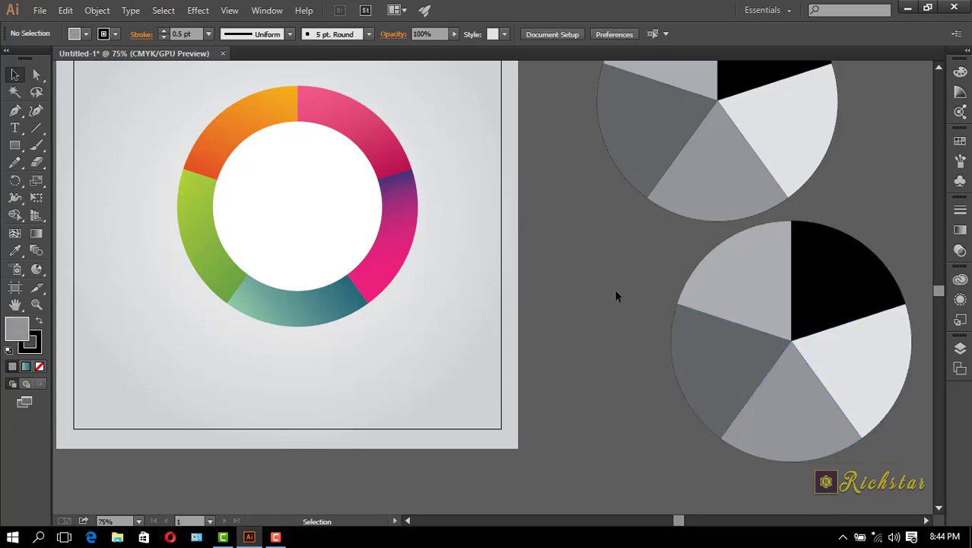
left_click(823, 402)
left_click_drag(791, 363, 895, 365)
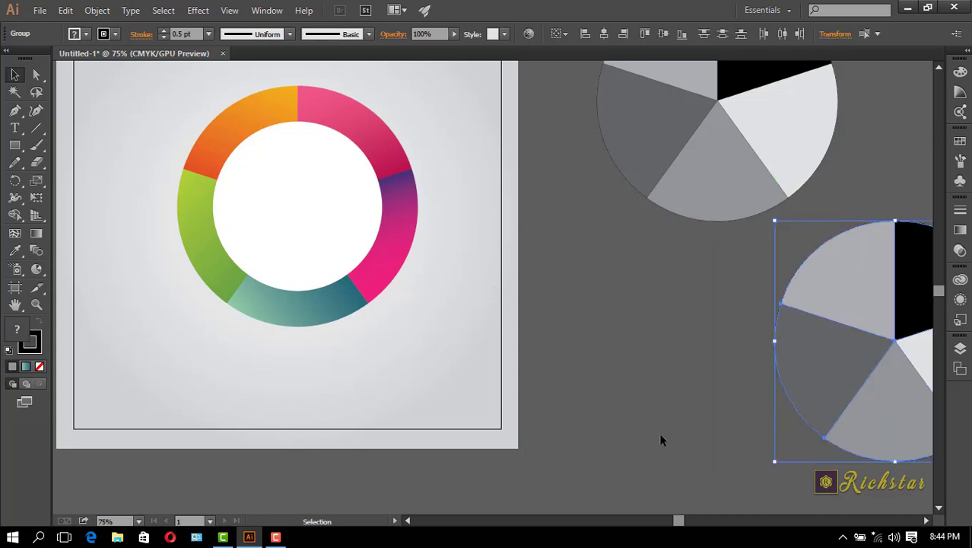
left_click(660, 439)
left_click(804, 352)
left_click_drag(804, 353, 622, 323)
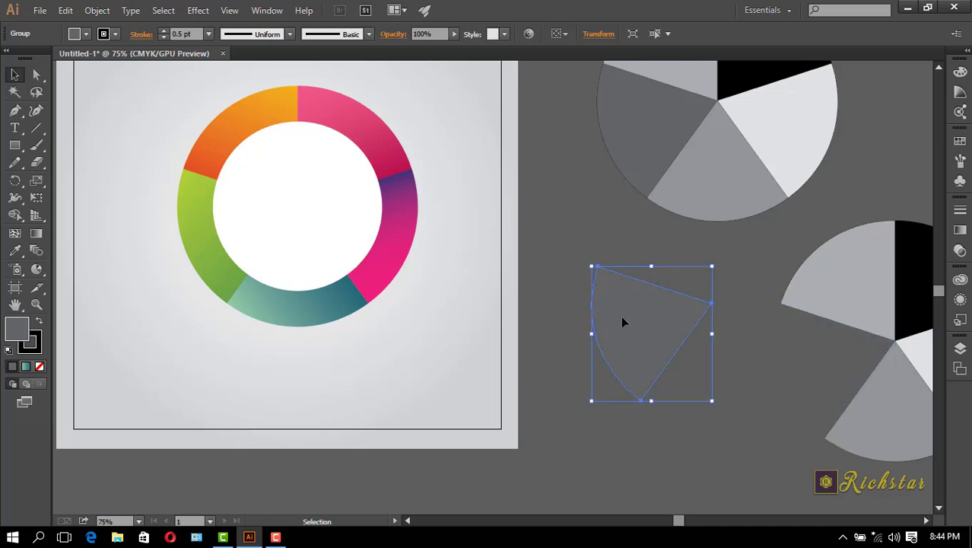
left_click(161, 36)
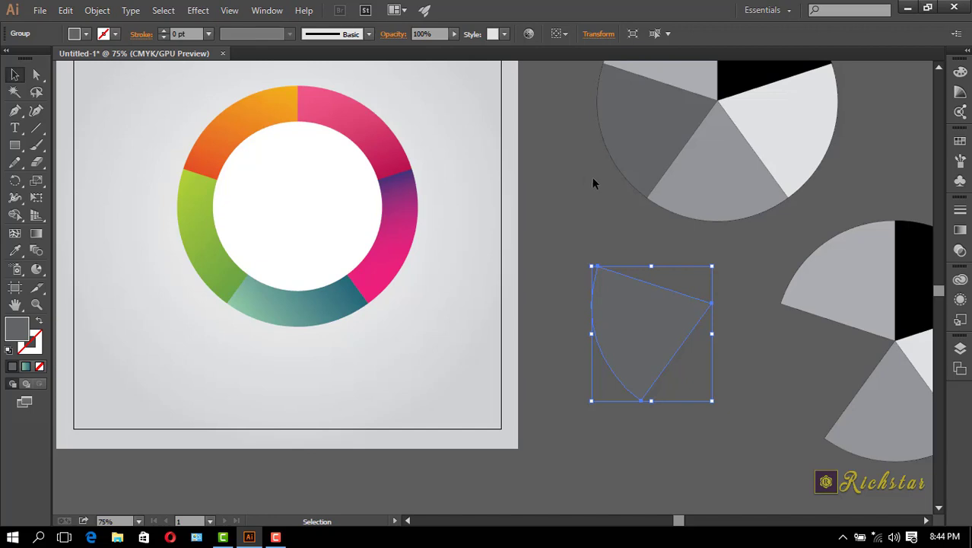
Step: Draw a diagonal line across the loose grey slice with the Line Segment tool
left_click(36, 128)
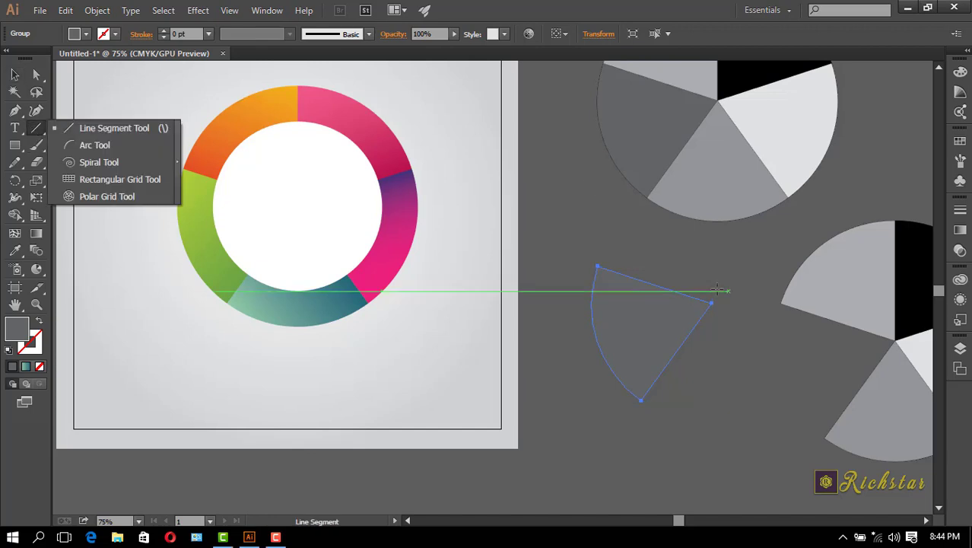
left_click(125, 127)
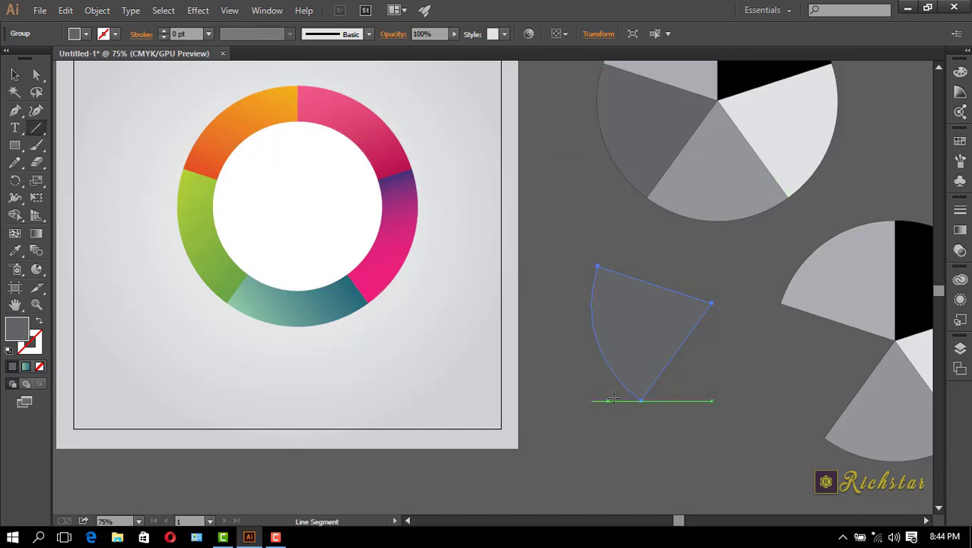
left_click_drag(614, 397, 762, 251)
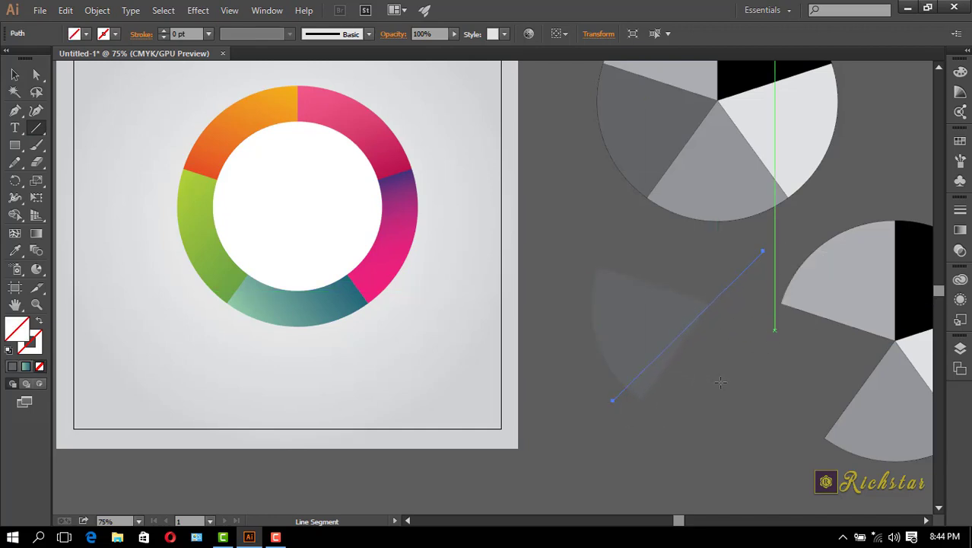
Step: Cut the slice along the line with Object > Path > Divide Objects Below
left_click(98, 10)
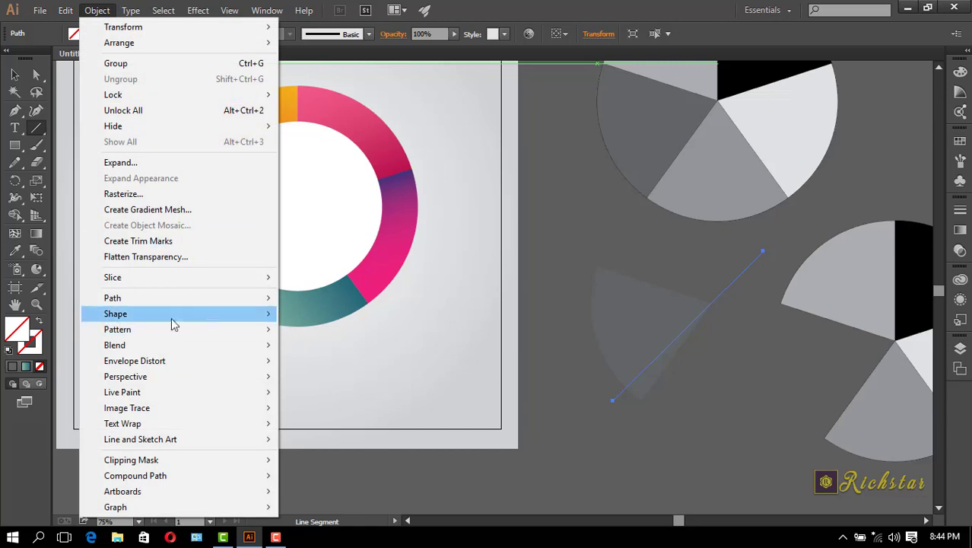
mouse_move(191, 297)
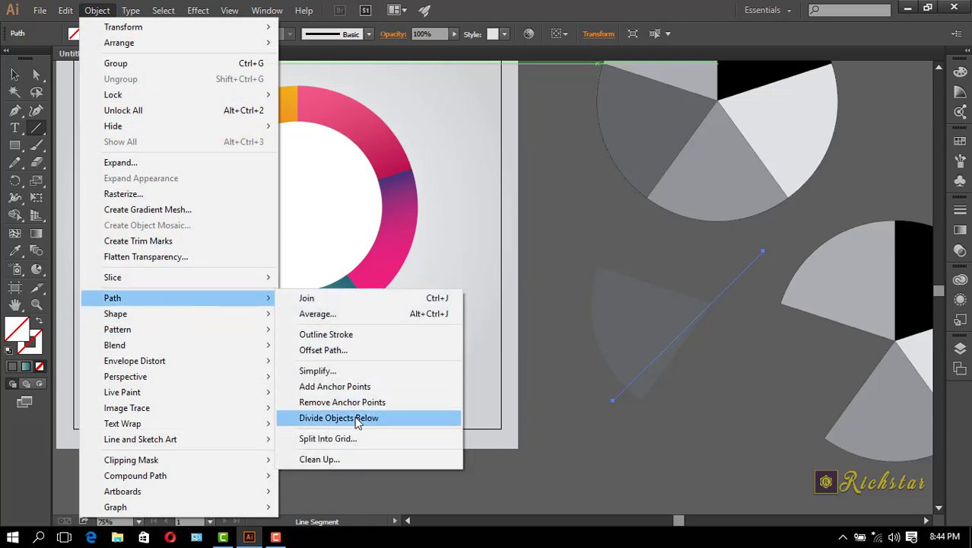
left_click(355, 419)
left_click(19, 73)
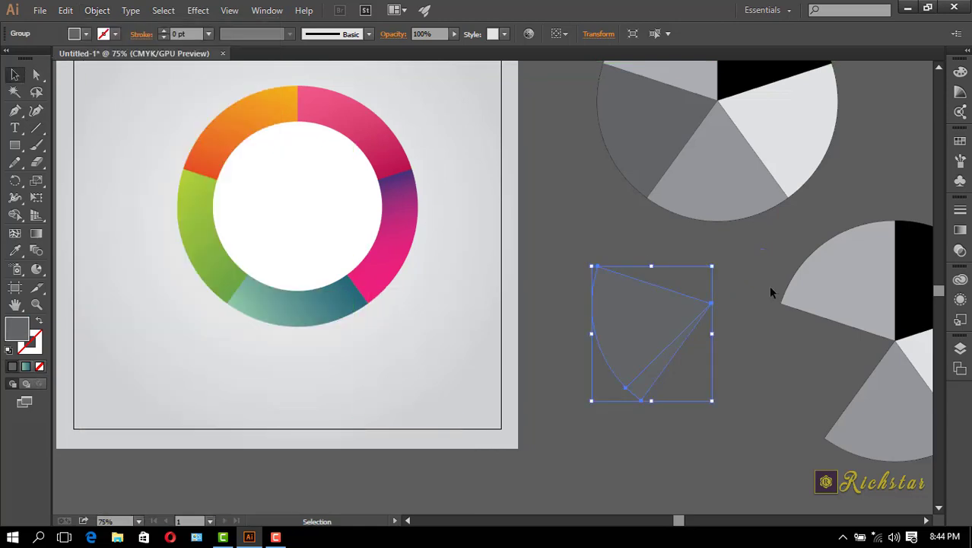
left_click(751, 420)
left_click(630, 317)
left_click(734, 425)
left_click(632, 332)
Step: Ungroup the divided wedge and move the thin triangle sliver up and away
right_click(634, 336)
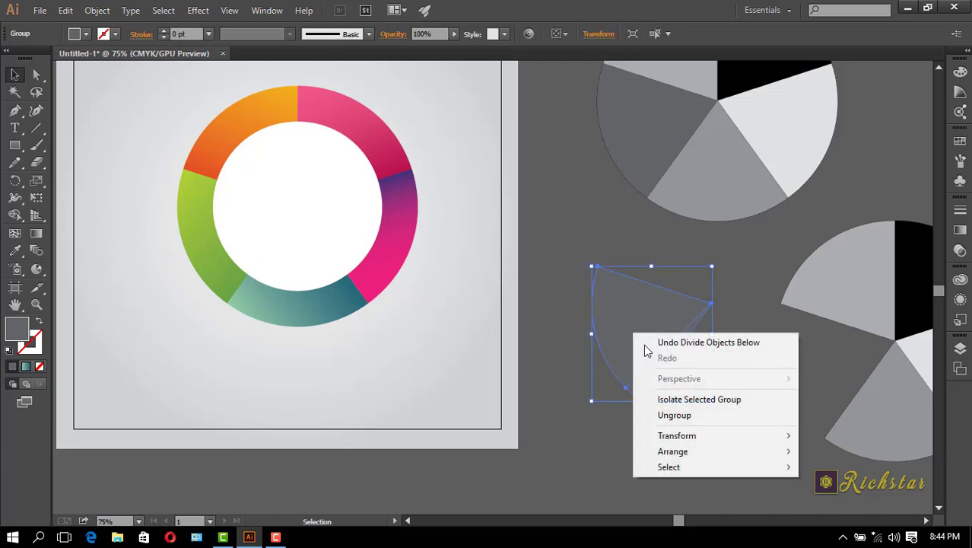
left_click(688, 419)
left_click(642, 438)
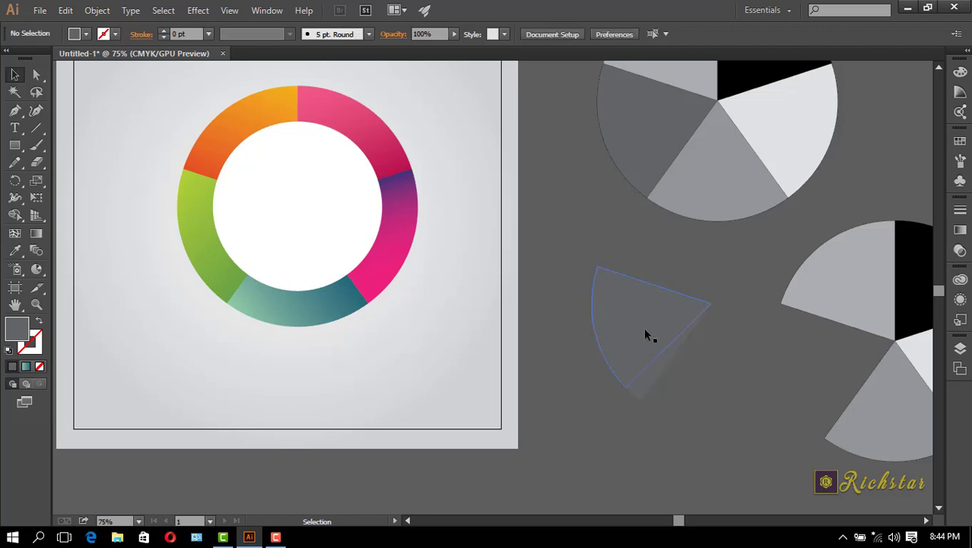
left_click_drag(644, 335, 605, 235)
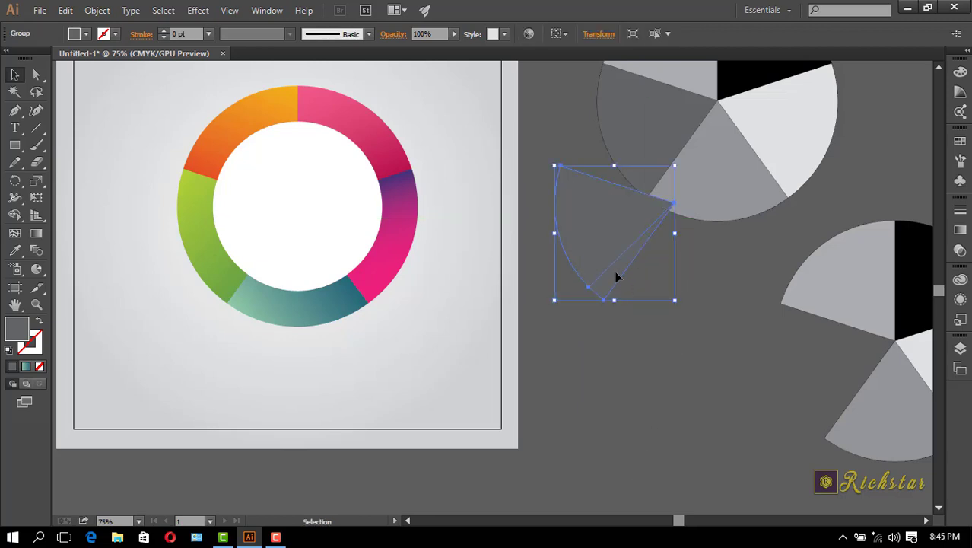
double_click(616, 278)
left_click(616, 278)
left_click_drag(616, 277, 697, 430)
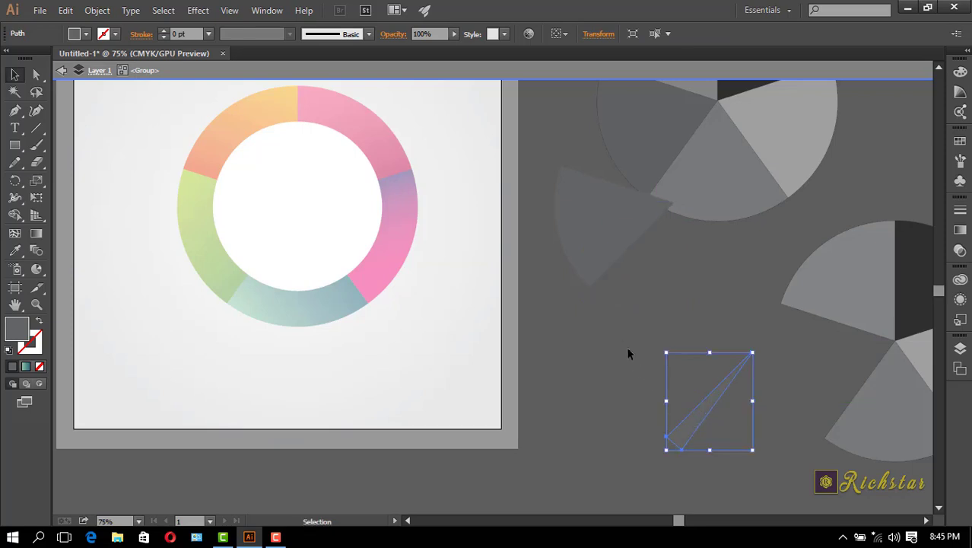
double_click(613, 330)
left_click(692, 426)
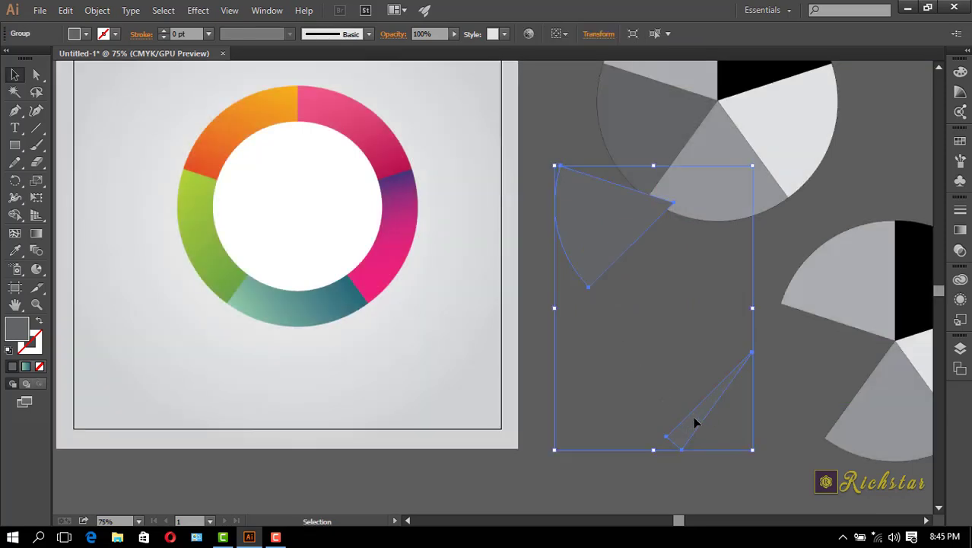
right_click(693, 423)
left_click(742, 354)
left_click(770, 402)
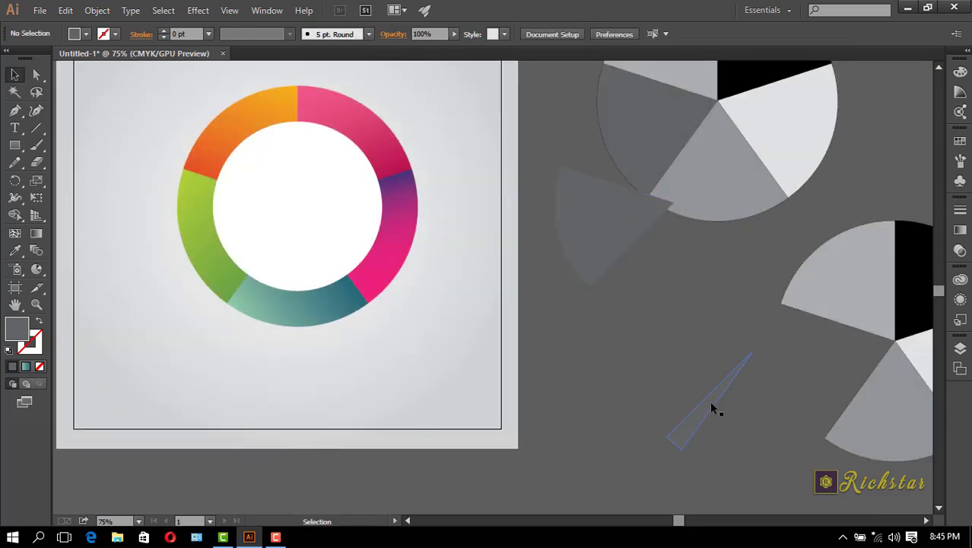
left_click_drag(715, 400, 682, 341)
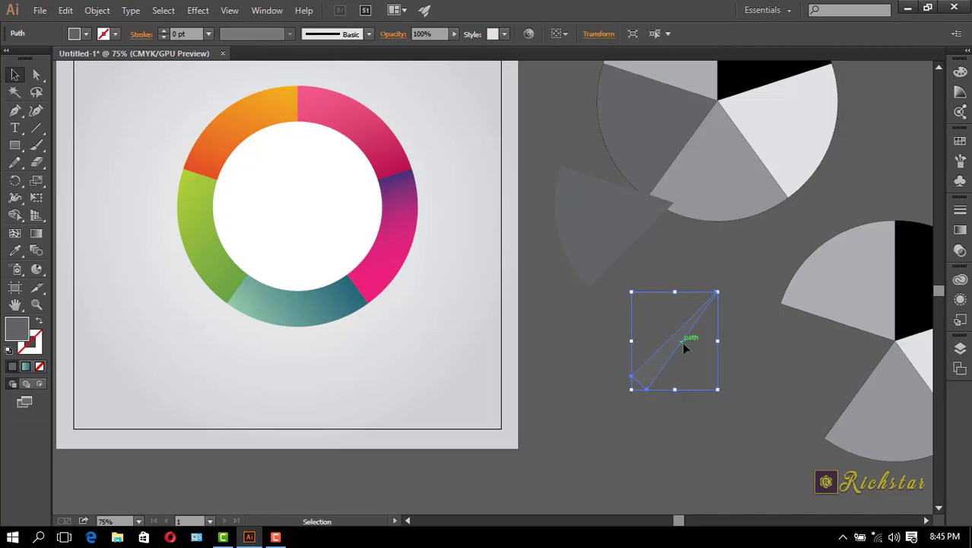
Step: Fill the thin triangle sliver solid black
left_click(86, 34)
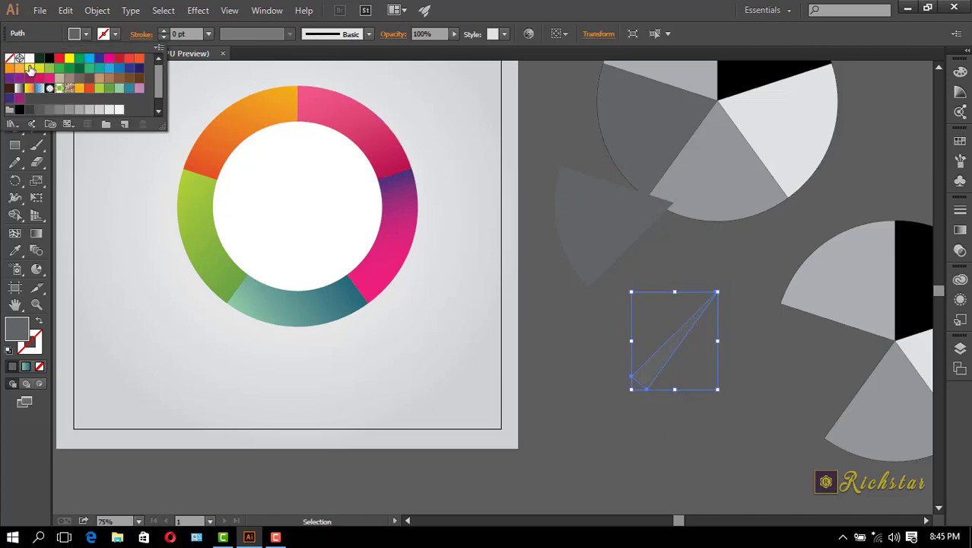
left_click(18, 111)
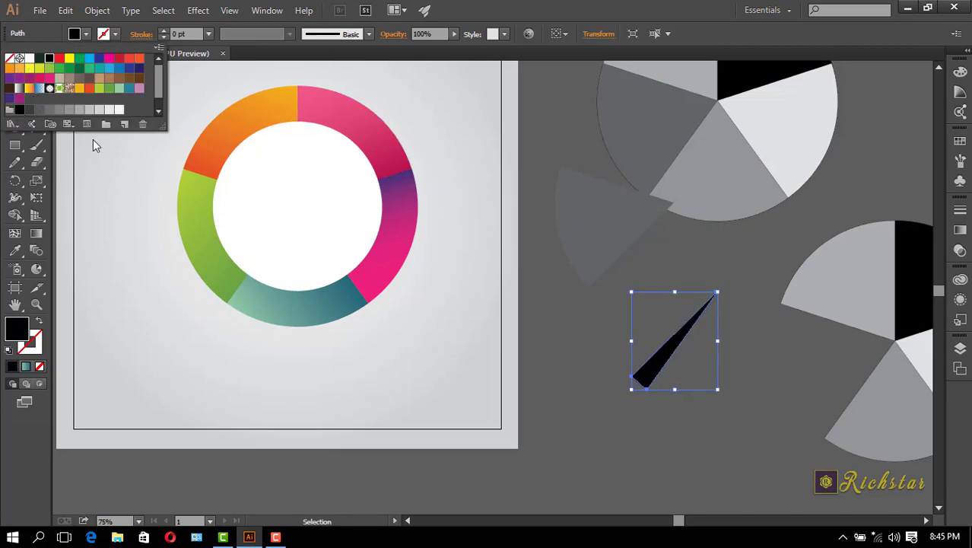
left_click(688, 436)
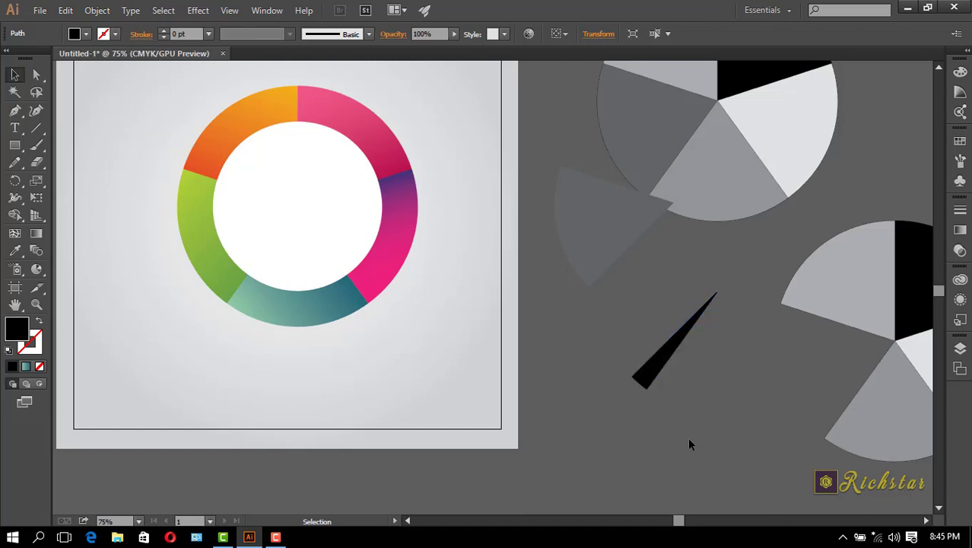
left_click(668, 369)
Step: Paste a copy of the black triangle and fill it with the white-to-black gradient swatch
key("a")
key("v")
key("ctrl+c")
key("ctrl+v")
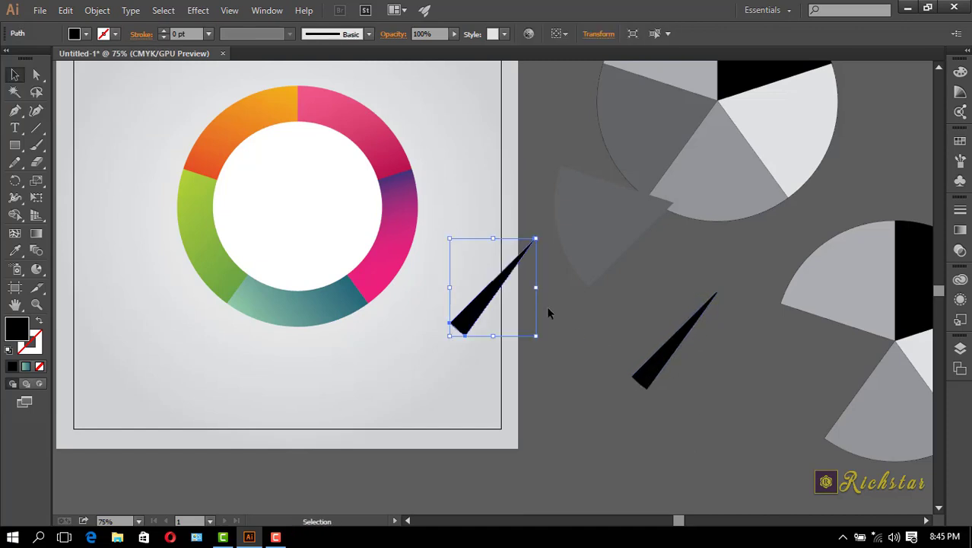
left_click(86, 35)
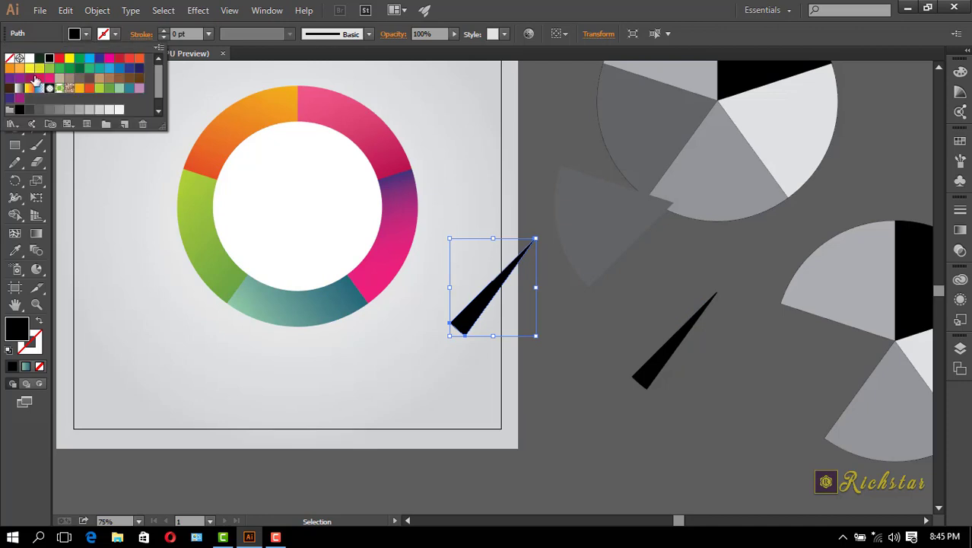
left_click(19, 89)
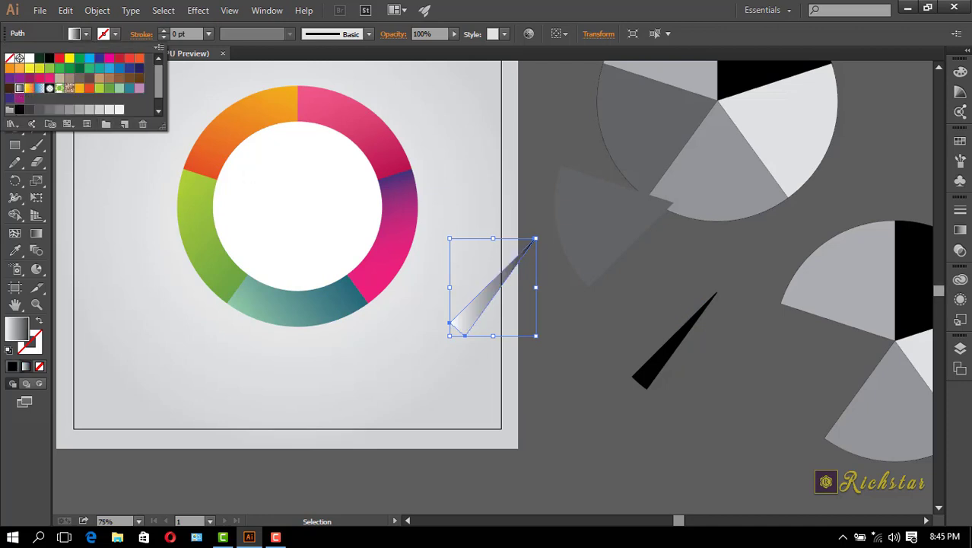
Step: Set the copy's gradient angle to -20° and select its left gradient stop
left_click(959, 232)
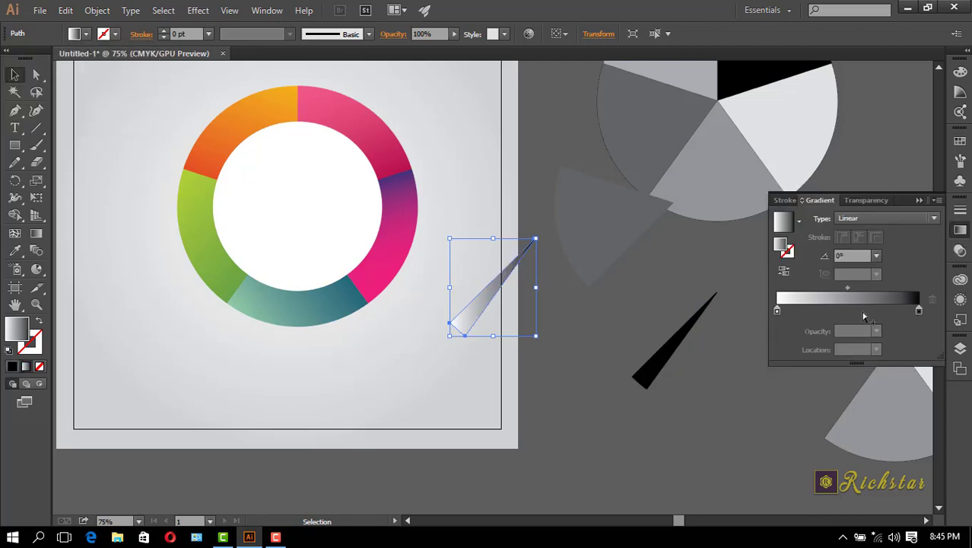
left_click(852, 256)
type("-20")
key("Return")
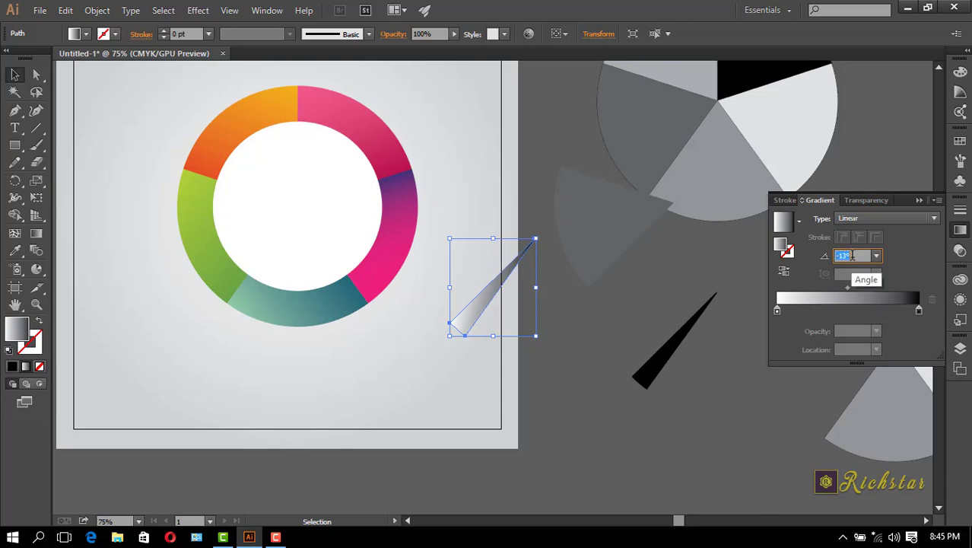
scroll(852, 256, "down", 20)
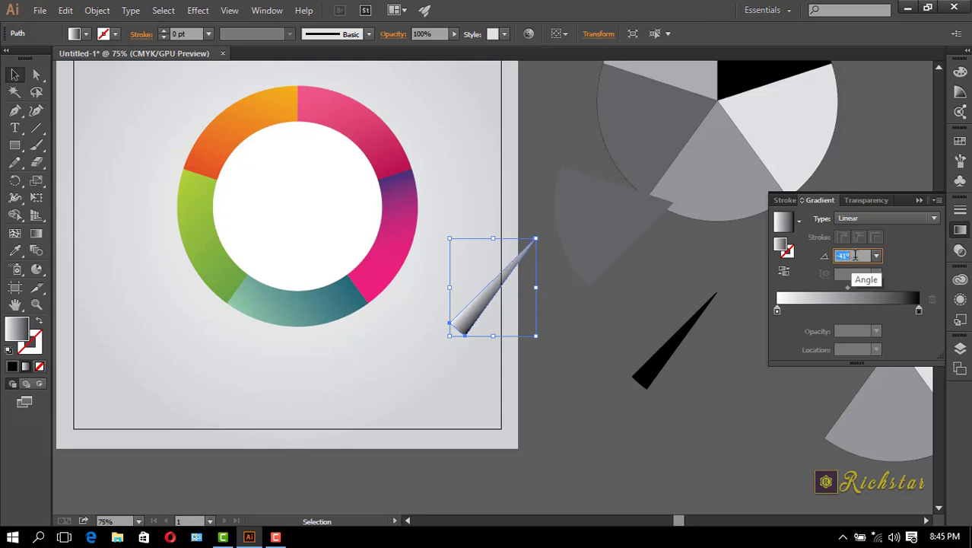
scroll(855, 255, "up", 2)
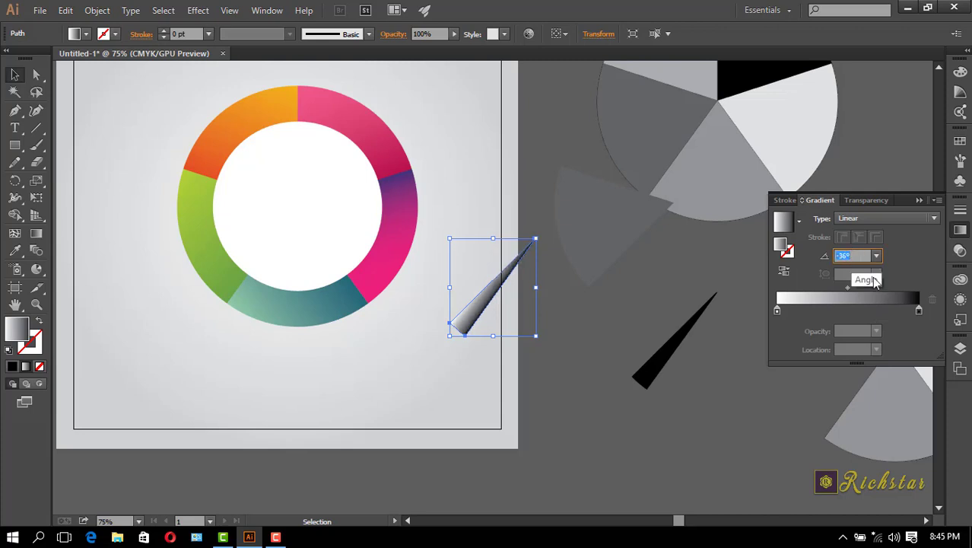
left_click(844, 288)
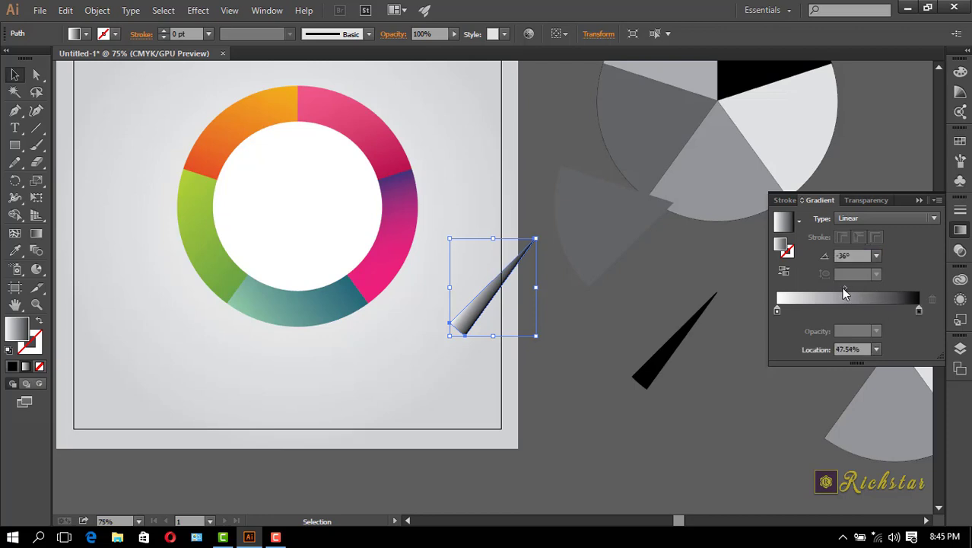
double_click(777, 311)
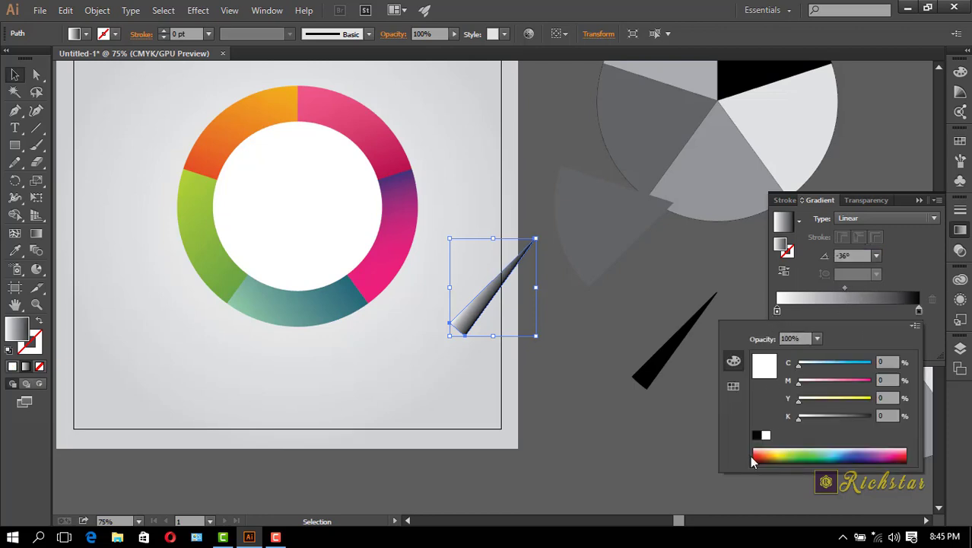
Step: Make the left gradient stop black at 0% opacity
left_click(733, 386)
left_click(764, 396)
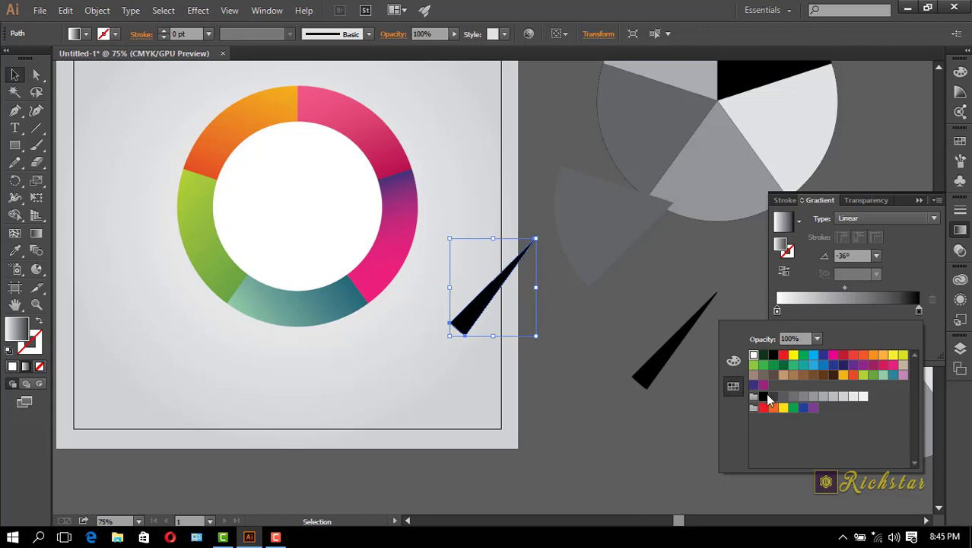
left_click(776, 311)
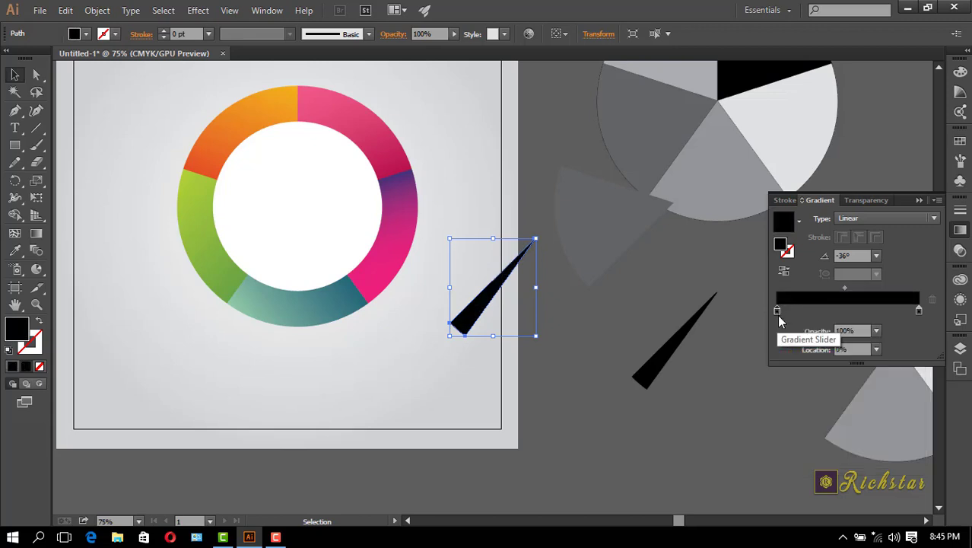
left_click(877, 331)
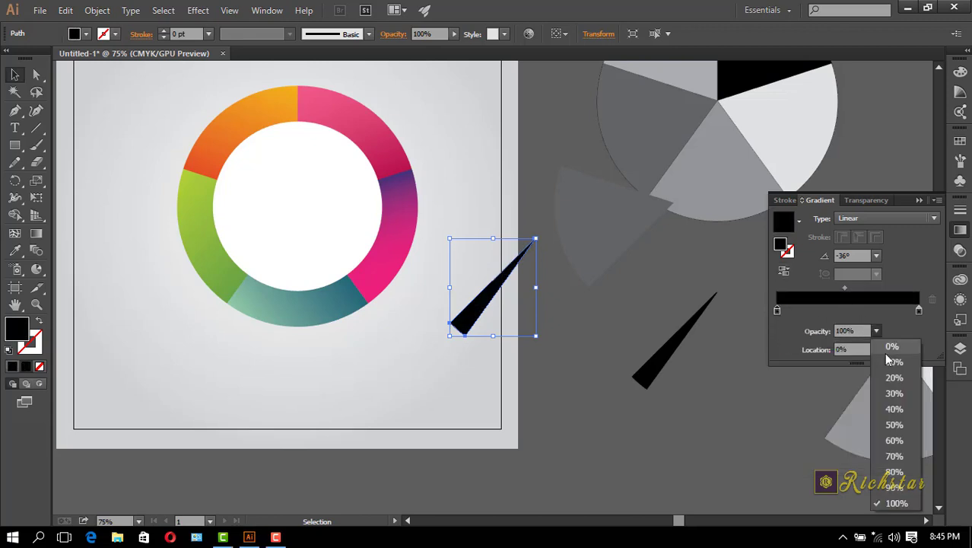
left_click(882, 347)
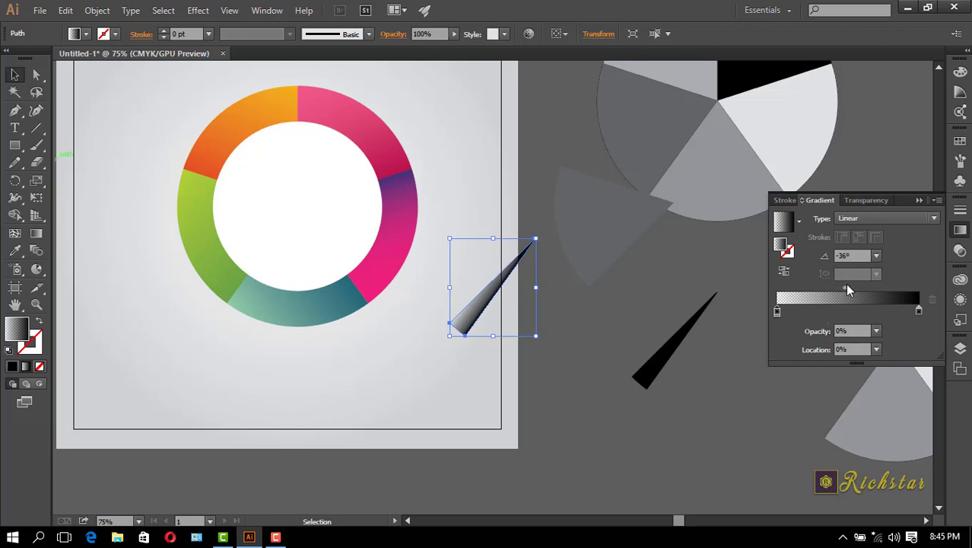
Step: Fine-tune the gradient to about a -38° angle with its midpoint at 38.42%
left_click_drag(843, 288, 857, 289)
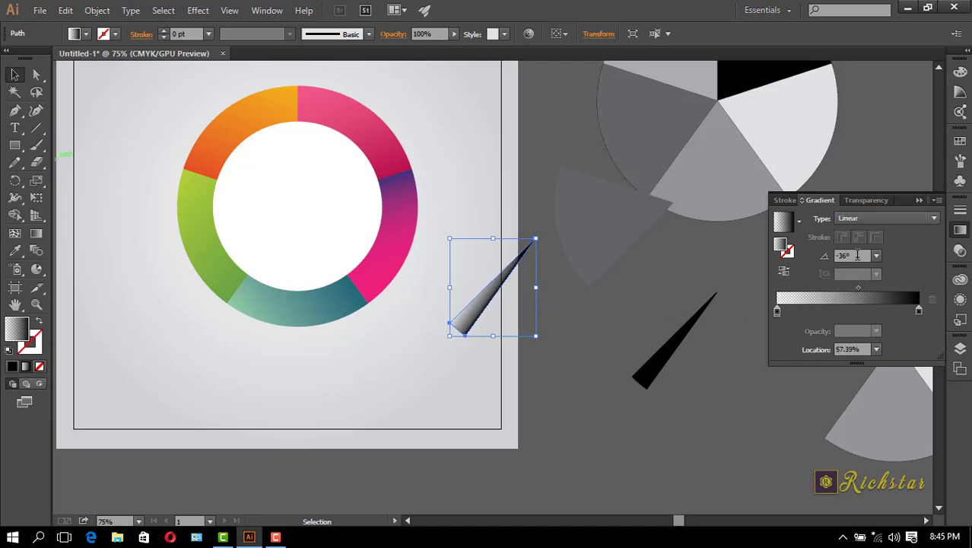
left_click(857, 255)
type("-41")
key("Return")
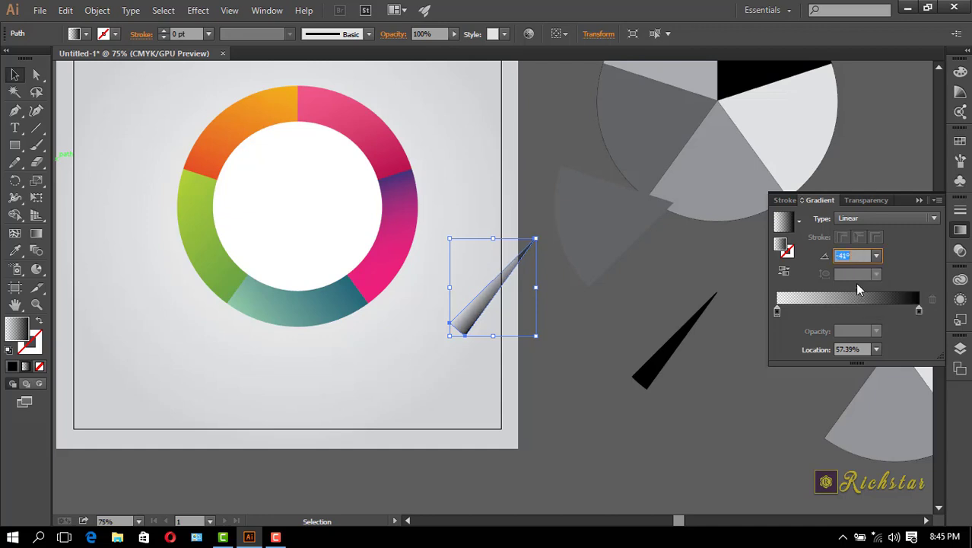
left_click(855, 283)
left_click_drag(859, 284, 840, 285)
left_click(852, 256)
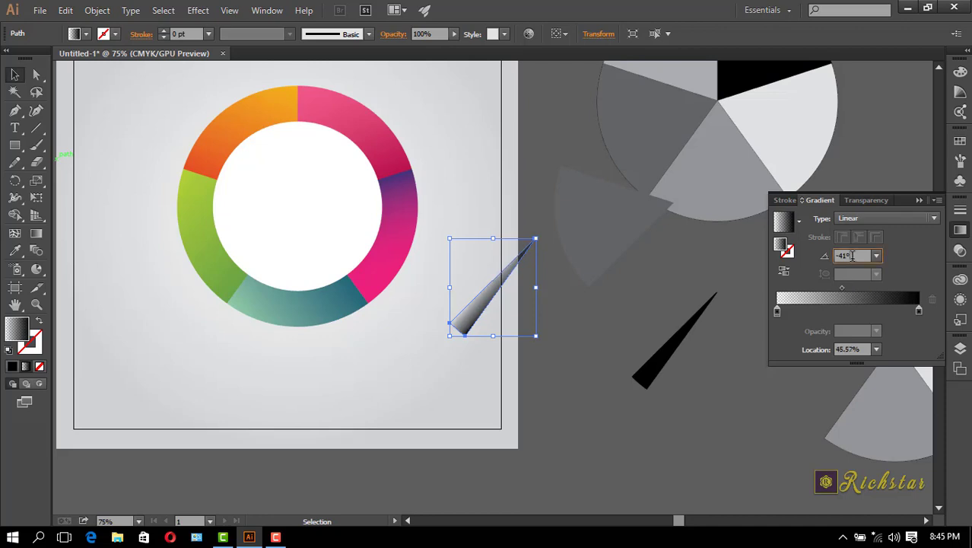
type("-43")
key("Return")
key("Up")
key("Up")
key("Up")
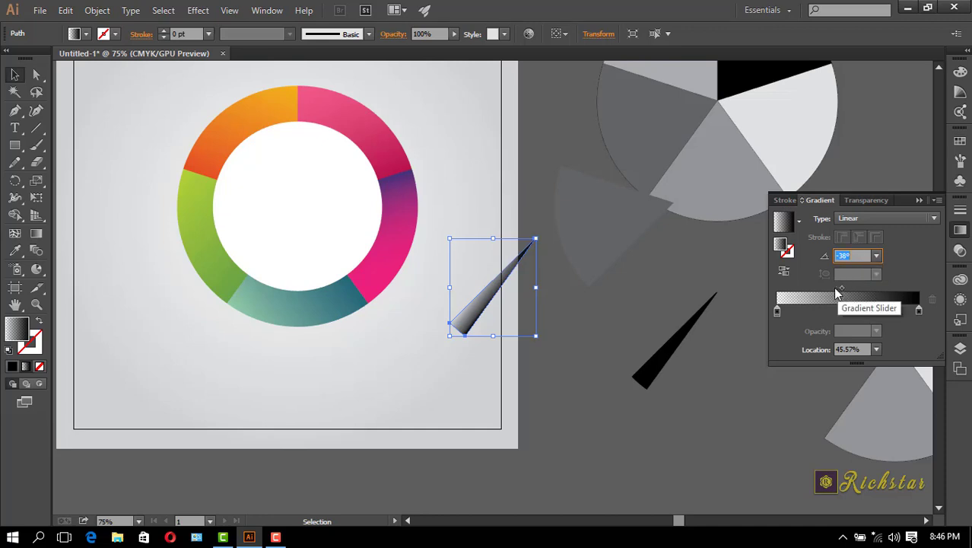
left_click_drag(838, 289, 831, 289)
Step: Move the grey pie slice about 50 px lower
left_click(644, 287)
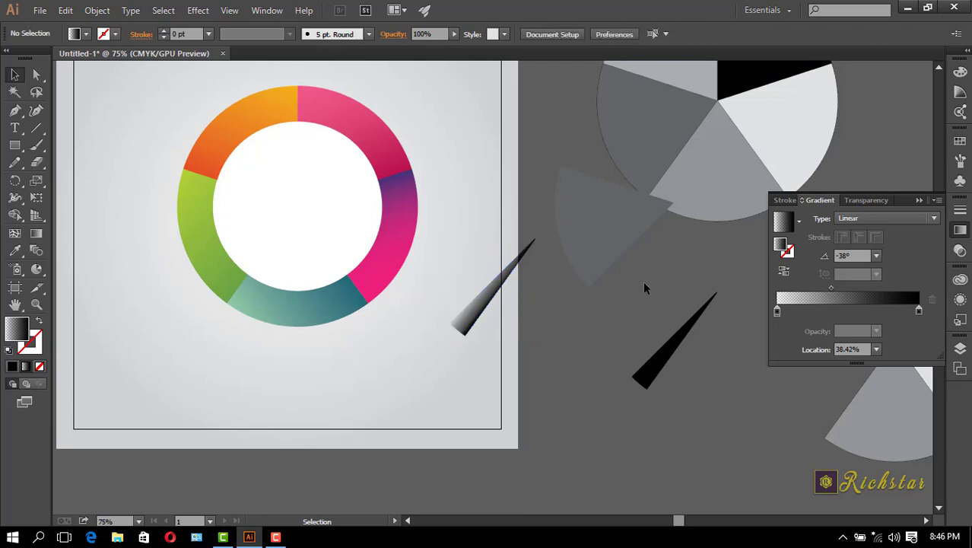
left_click(479, 299)
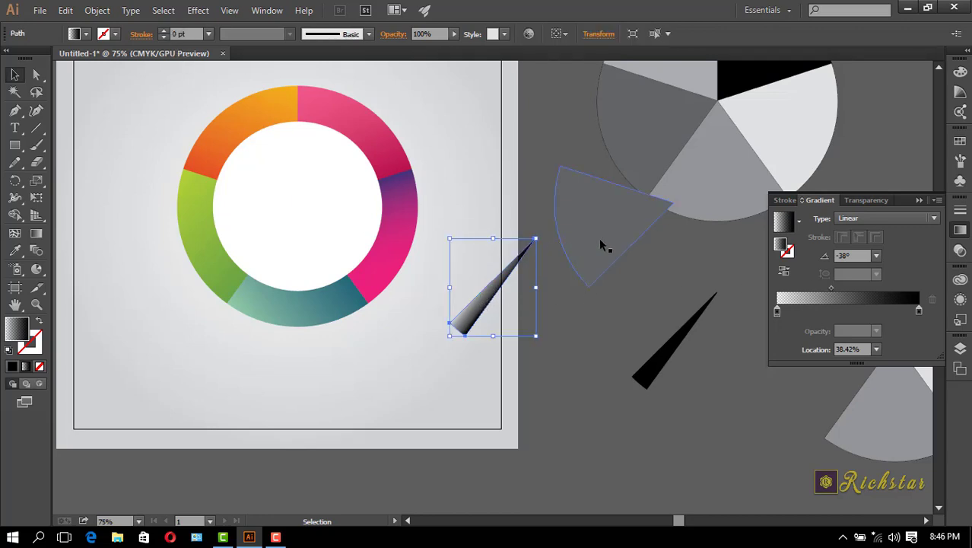
left_click_drag(597, 239, 600, 279)
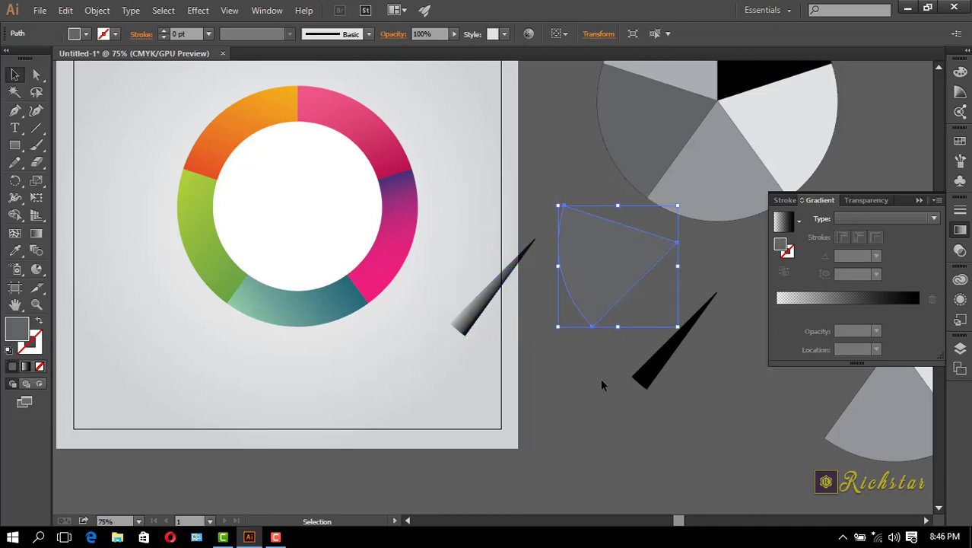
left_click(599, 387)
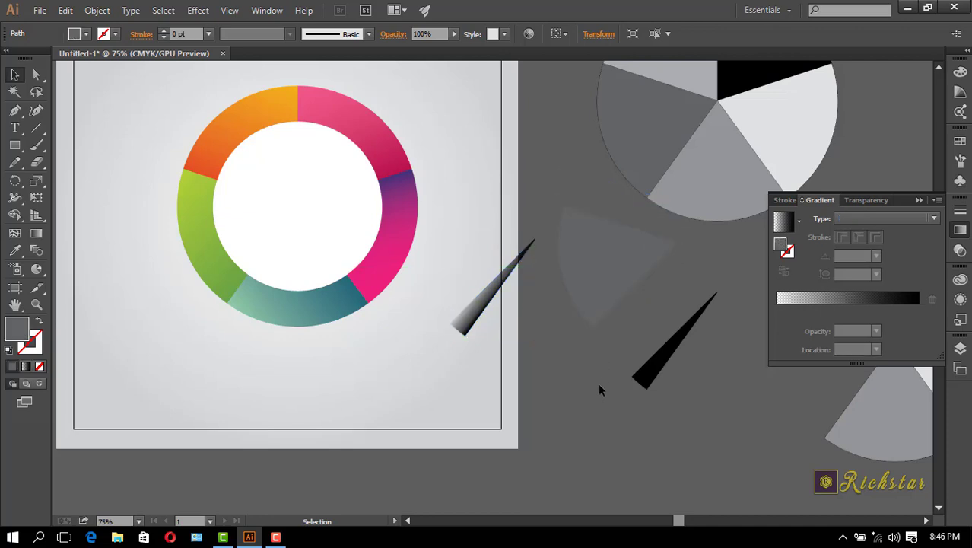
Step: Draw a 30° straight line across the grey slice and bring up the Object > Path operations
left_click(36, 128)
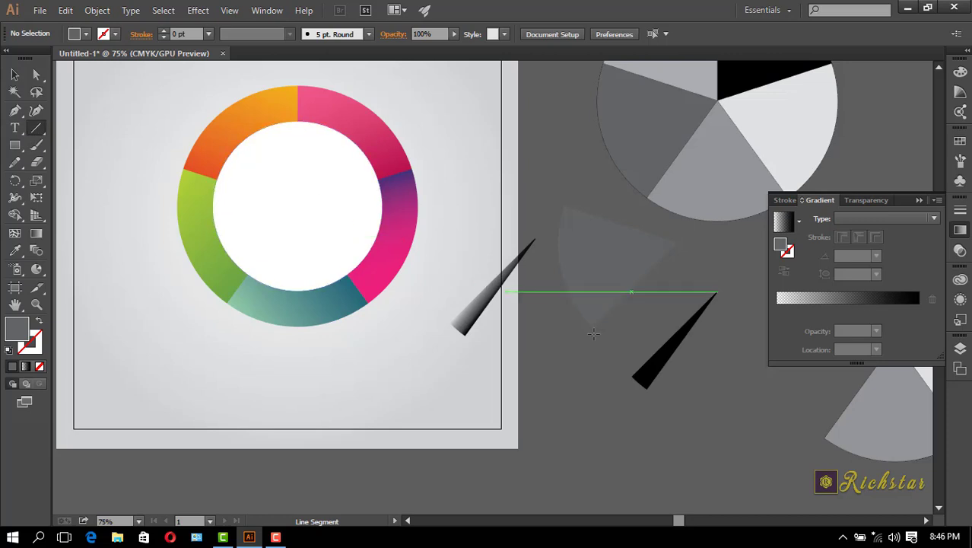
left_click_drag(558, 308, 699, 228)
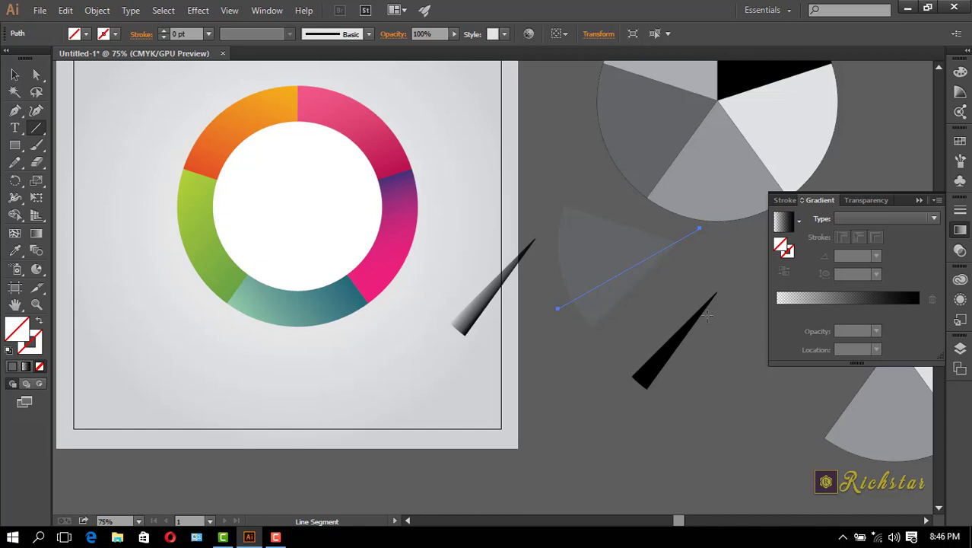
left_click(105, 11)
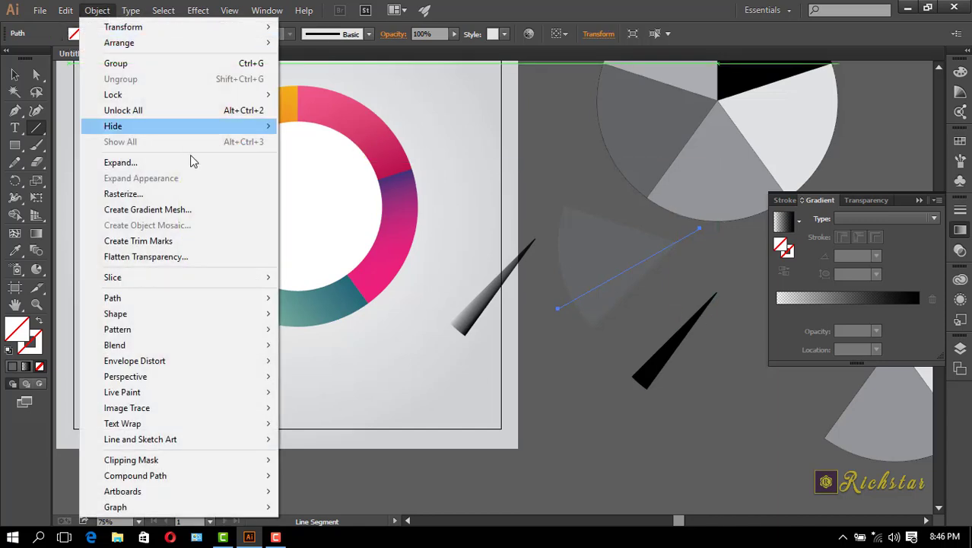
mouse_move(253, 305)
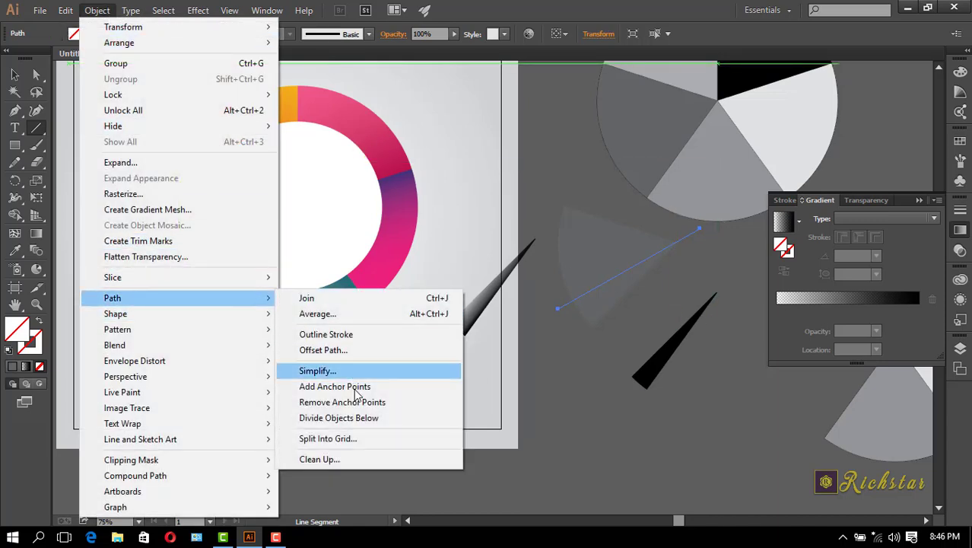
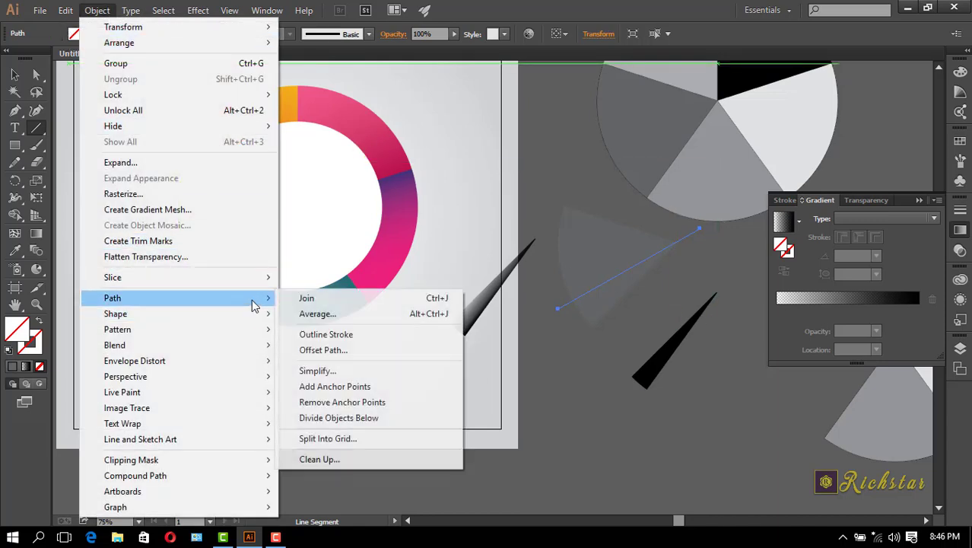
Step: Divide the grey shape along the drawn line and select the narrow wedge piece
left_click(338, 418)
key("v")
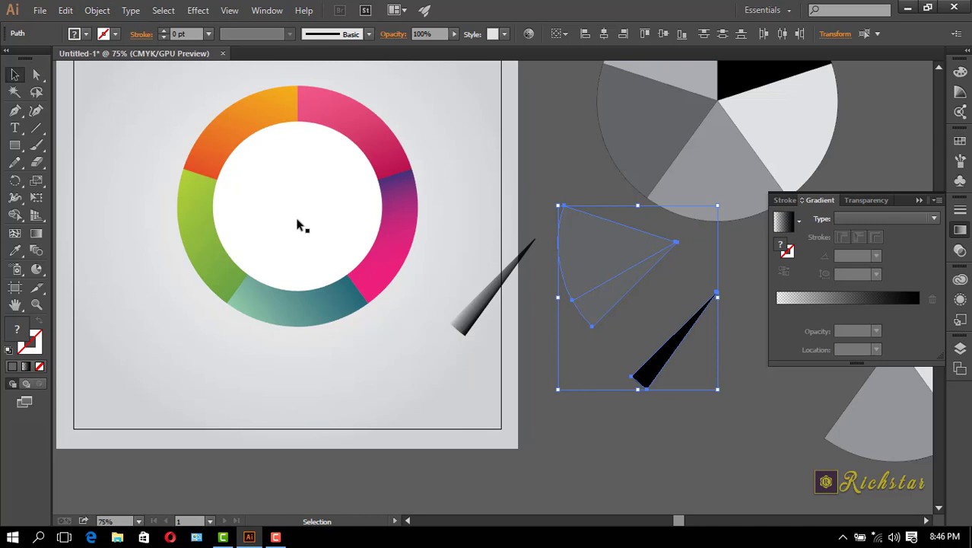
left_click(600, 434)
left_click(607, 307)
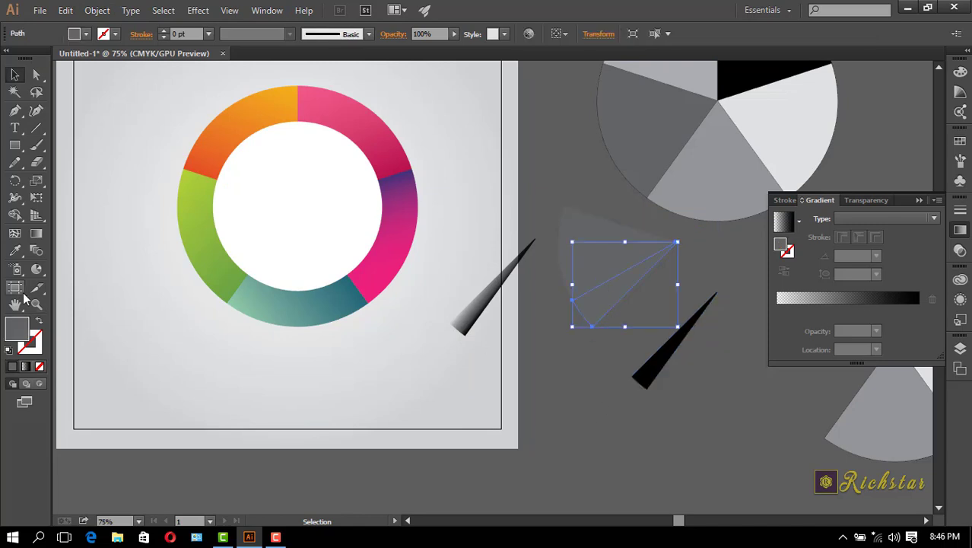
Step: Copy the left spike's black-to-white gradient onto the wedge and set its angle to -51°
left_click(14, 250)
left_click(482, 299)
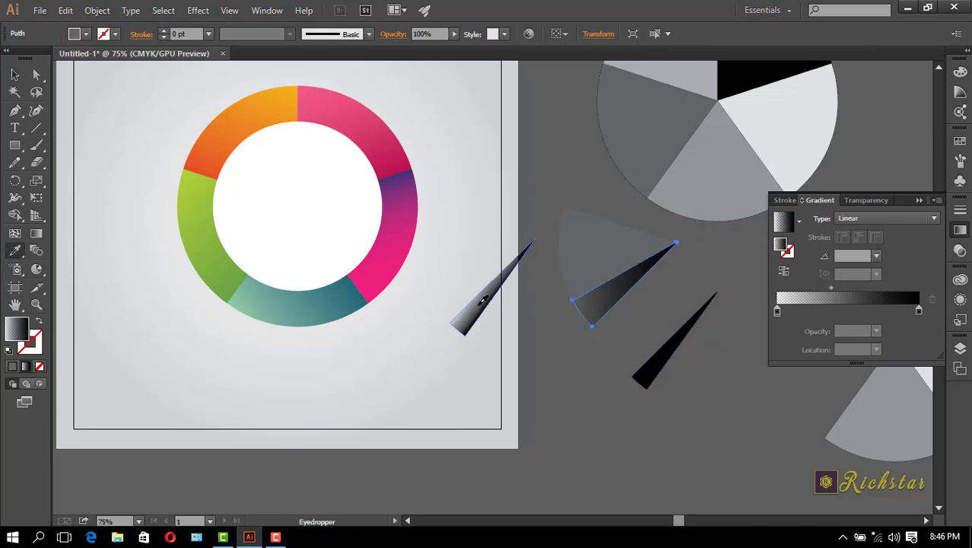
left_click(15, 74)
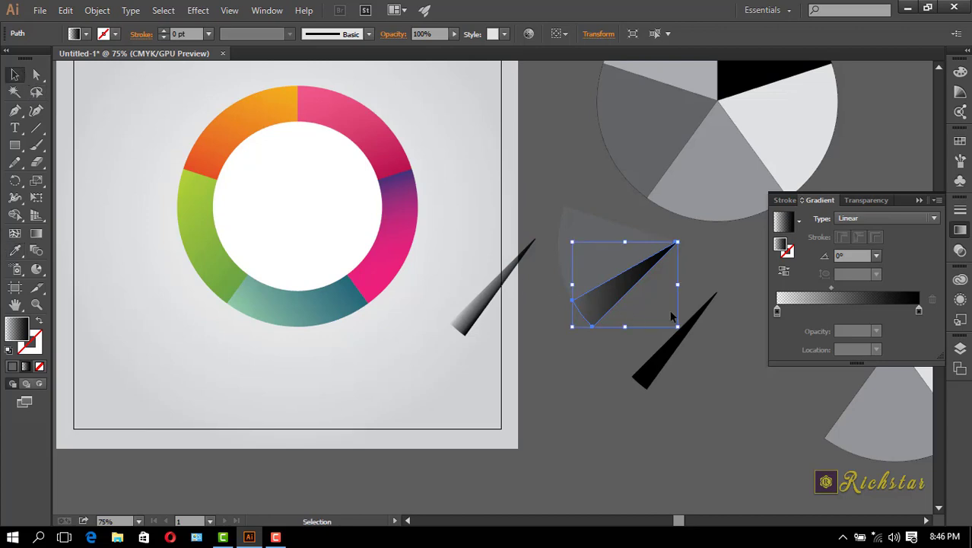
double_click(856, 257)
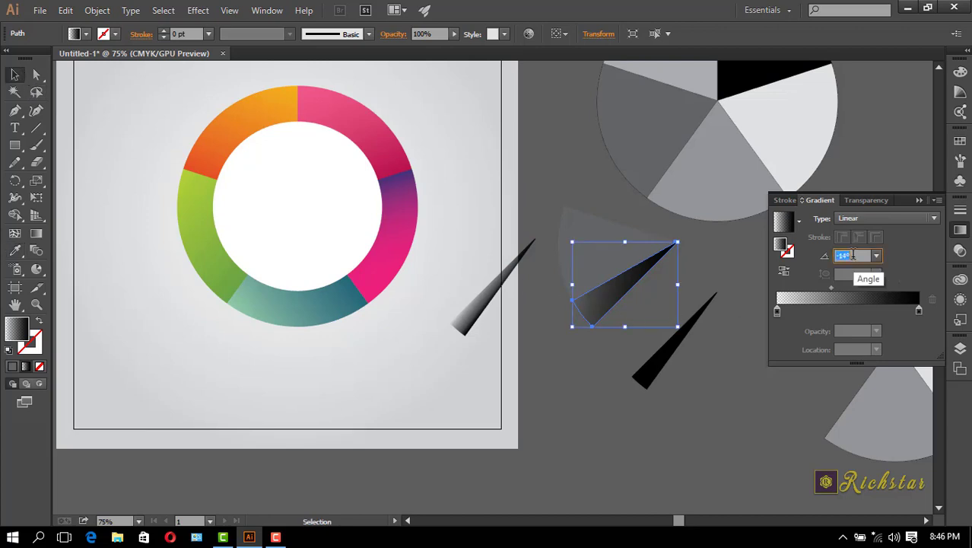
scroll(853, 256, "down", 15)
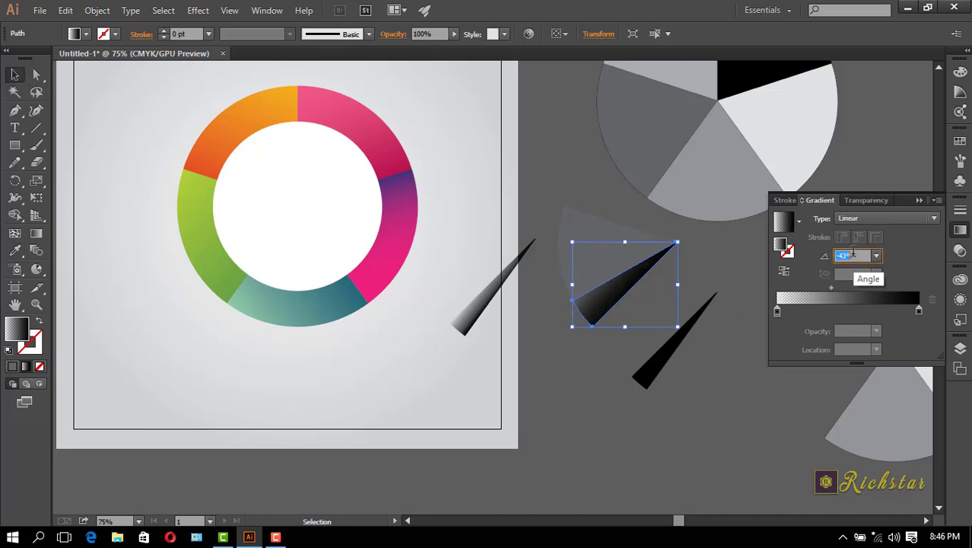
scroll(853, 254, "down", 4)
Step: Move the gradient wedge slightly down and right, beside the black shard
left_click(615, 403)
left_click(602, 307)
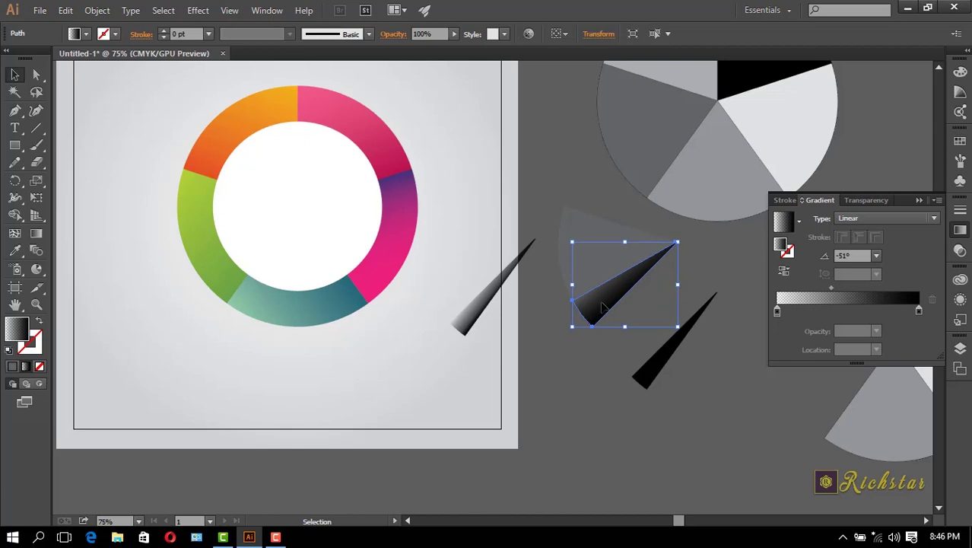
left_click_drag(601, 306, 609, 336)
left_click(197, 11)
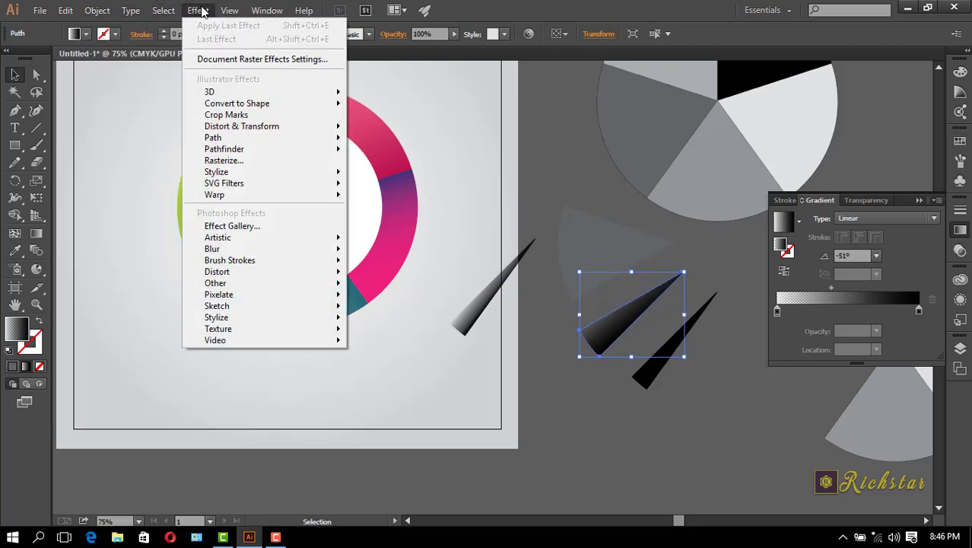
Step: Apply a Gaussian Blur with a 20-pixel radius to the gradient wedge, previewing it first
mouse_move(336, 252)
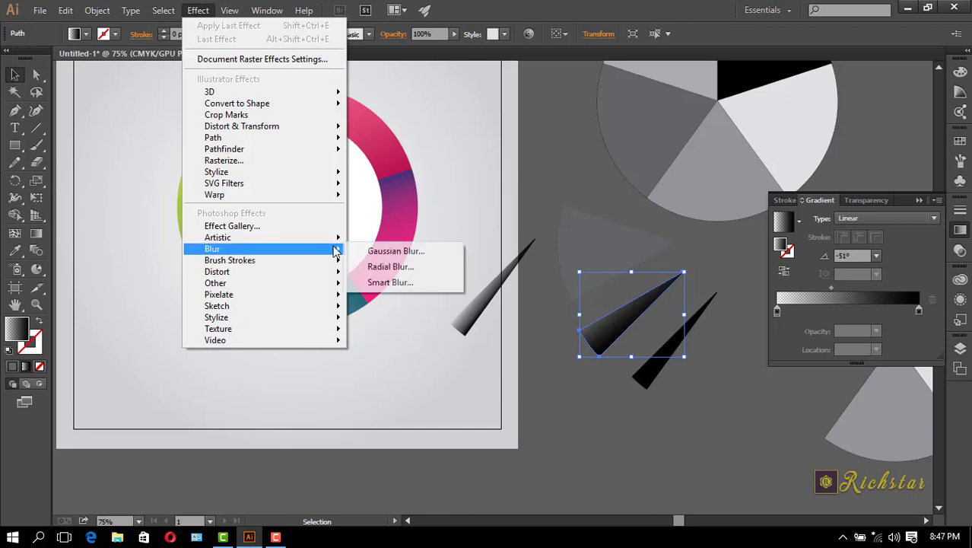
left_click(408, 254)
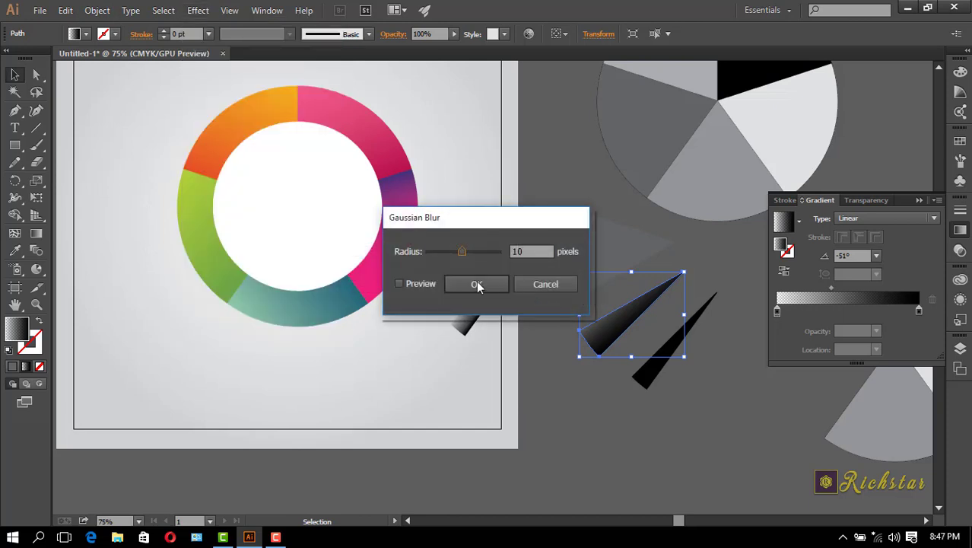
left_click(399, 284)
left_click_drag(534, 246, 508, 246)
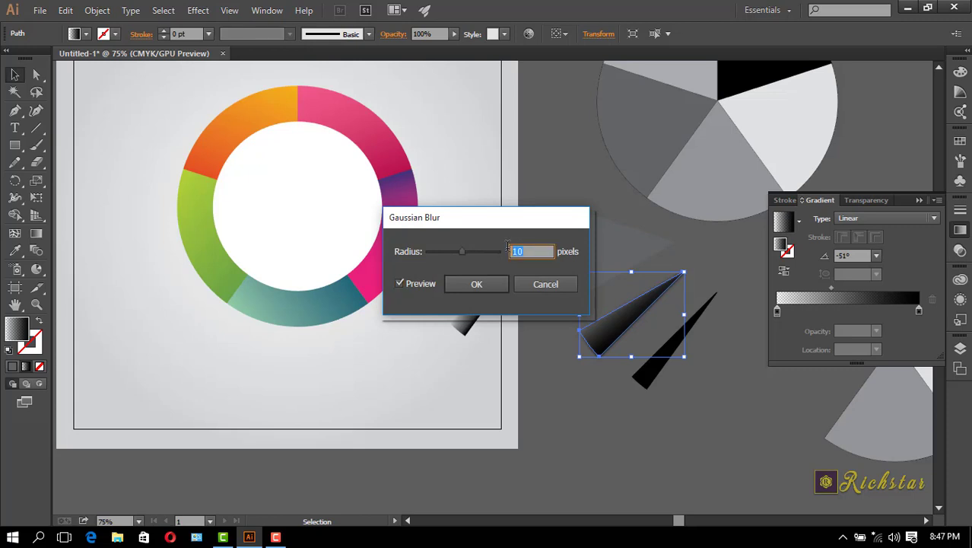
type("20")
left_click(487, 282)
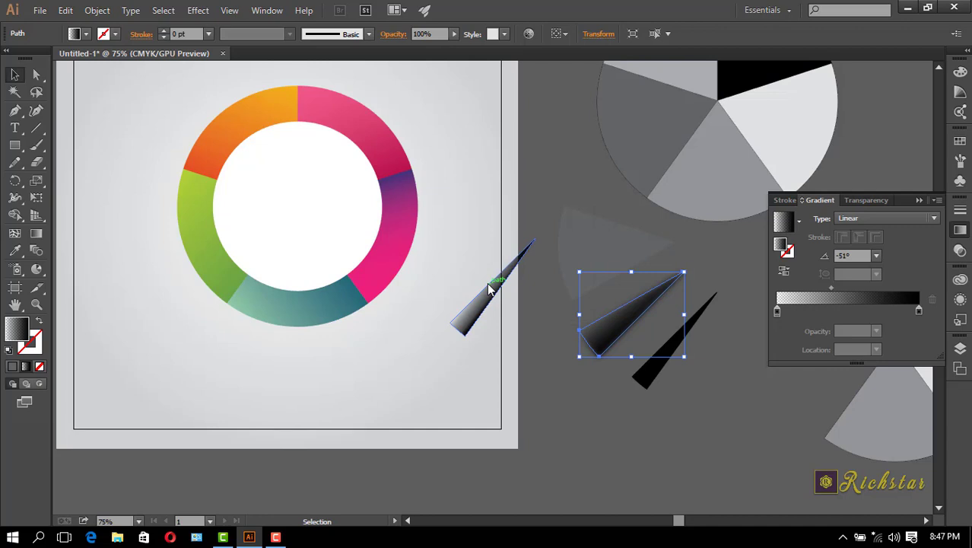
left_click(578, 369)
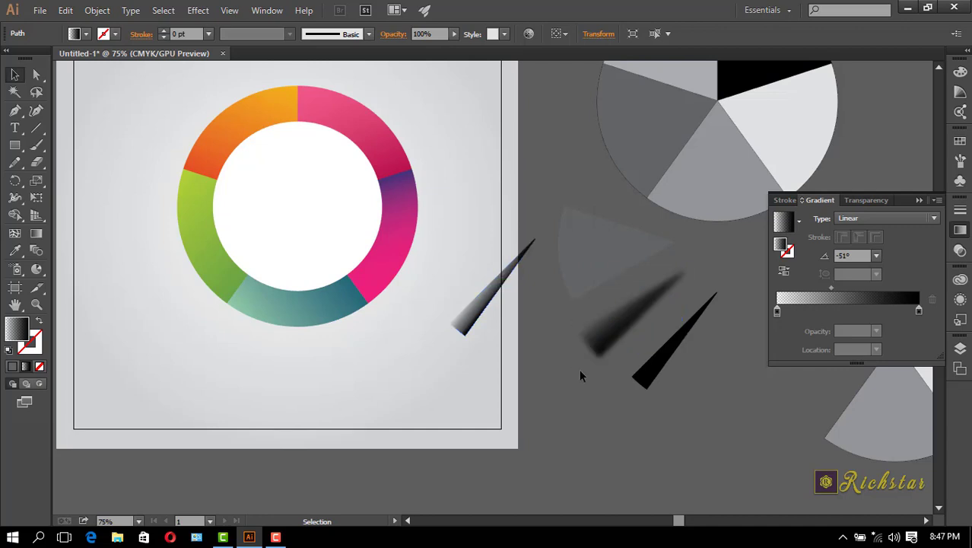
left_click(622, 327)
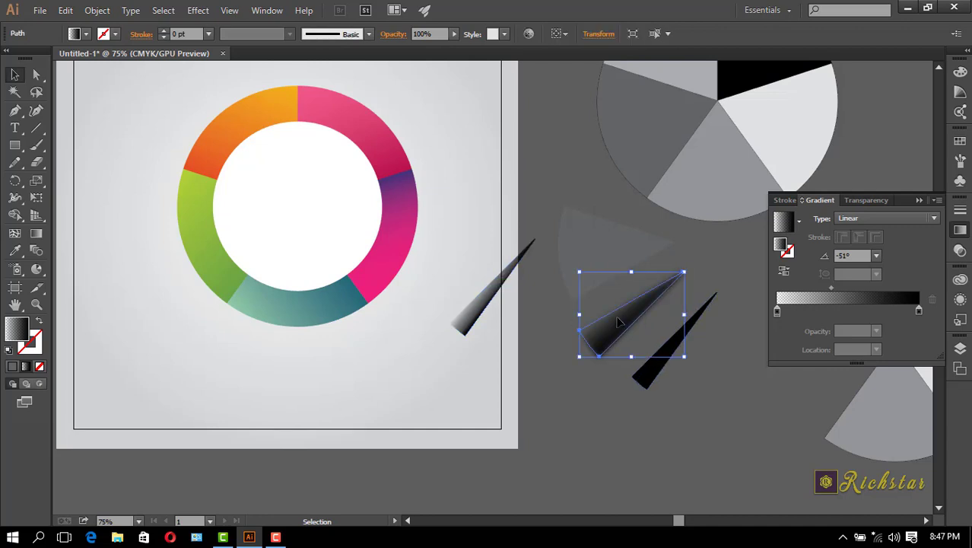
Step: Bring the black spike to the front and move it over the blurred shadow
left_click(651, 378)
right_click(654, 385)
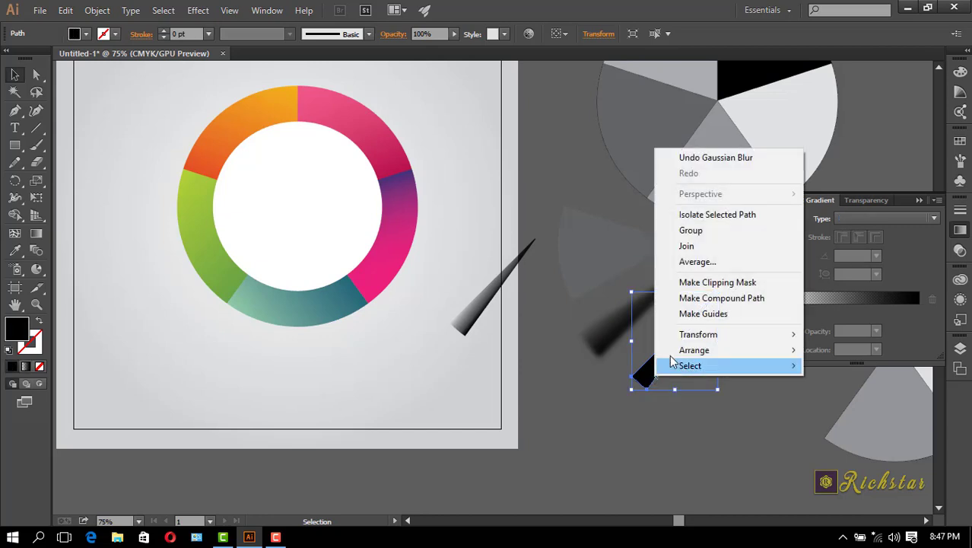
mouse_move(689, 350)
left_click(622, 350)
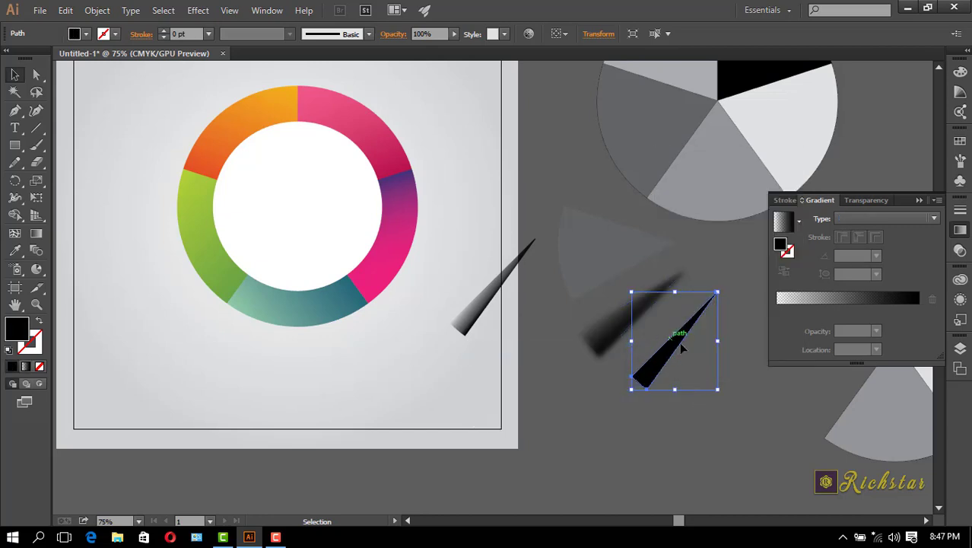
left_click_drag(679, 342, 648, 333)
Step: Zoom in, rotate the black spike clockwise and slide it to line up with the shadow
scroll(622, 432, "up", 1)
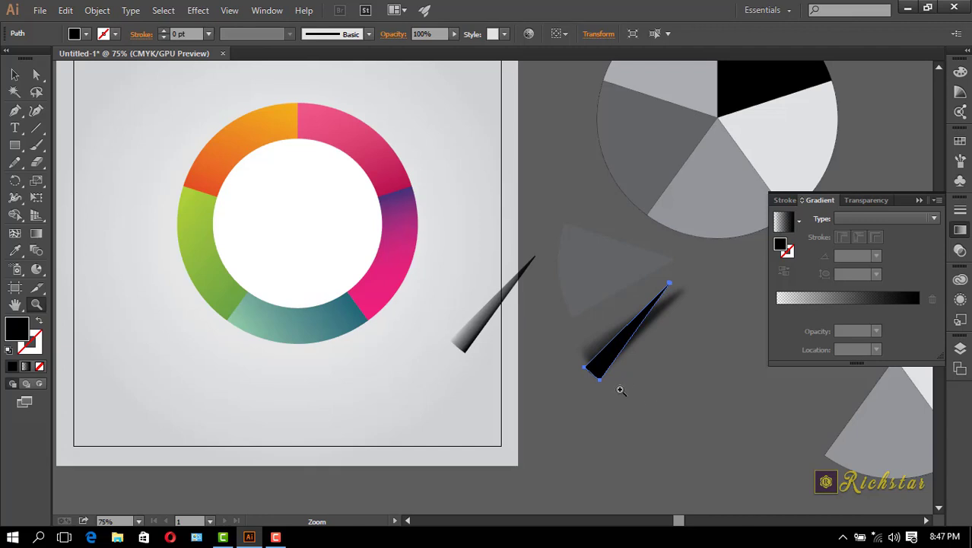
left_click(634, 369)
left_click(472, 270)
left_click(472, 270)
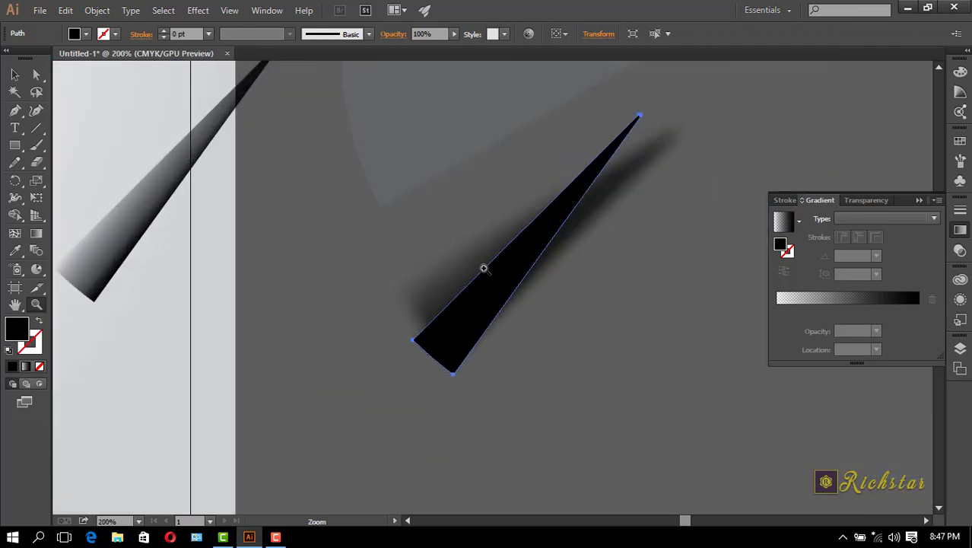
key("v")
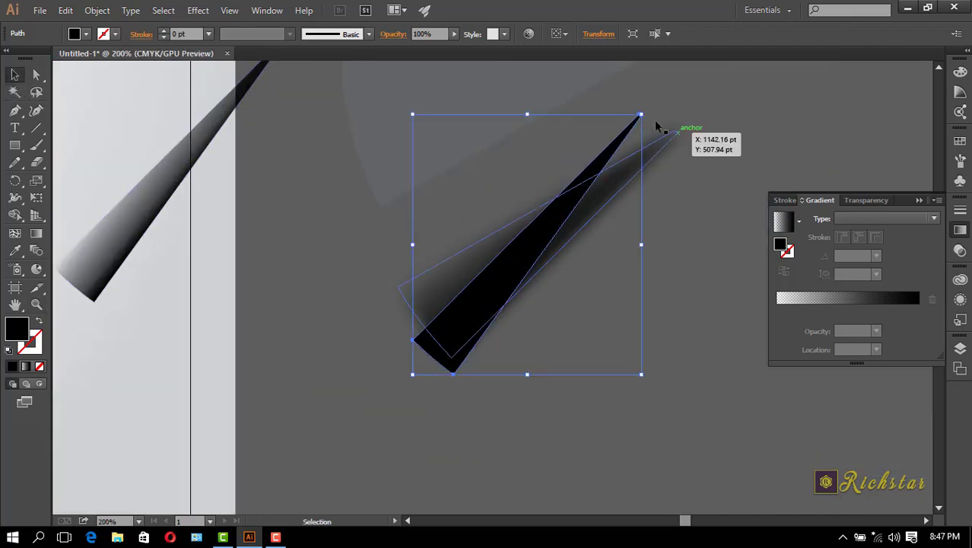
left_click_drag(648, 113, 681, 139)
key("period")
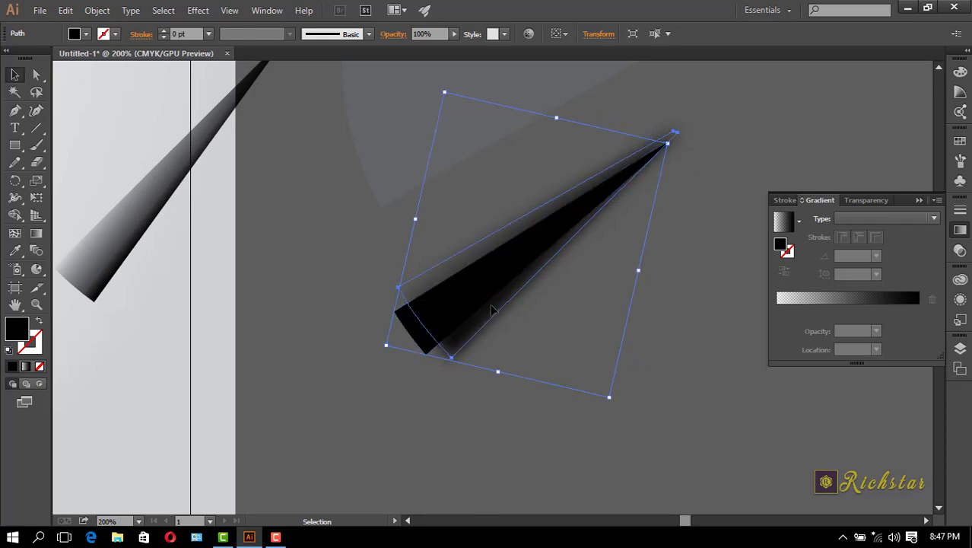
left_click(488, 438)
left_click_drag(426, 335, 450, 335)
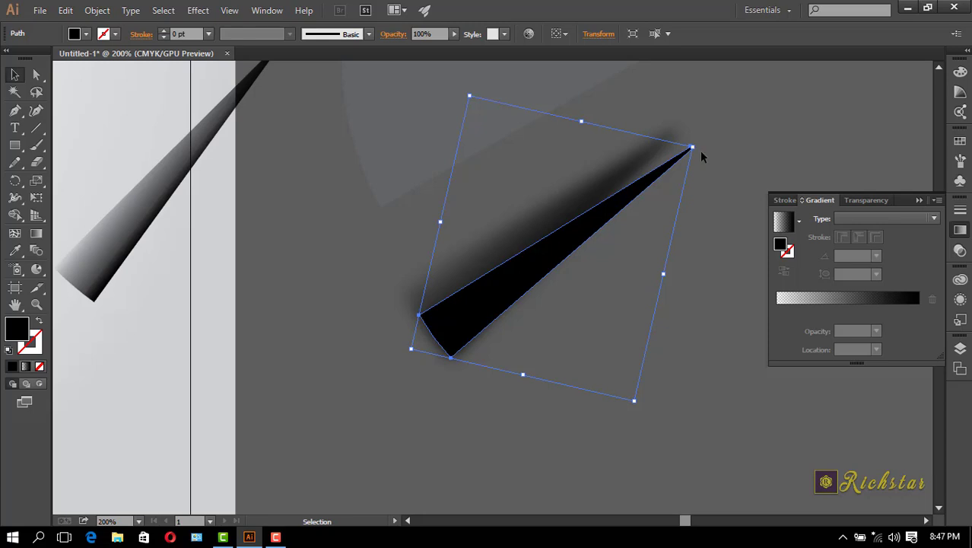
Step: Fine-tune the spike's rotation and nudge it with arrow keys to match the shadow
left_click_drag(695, 147, 686, 138)
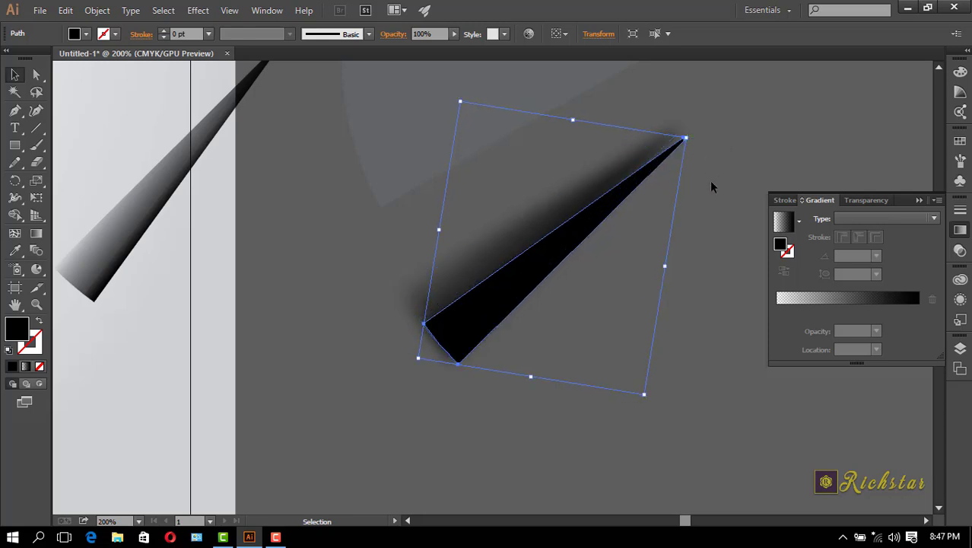
key("Left")
key("Left")
key("Left")
key("Left")
key("Up")
key("Up")
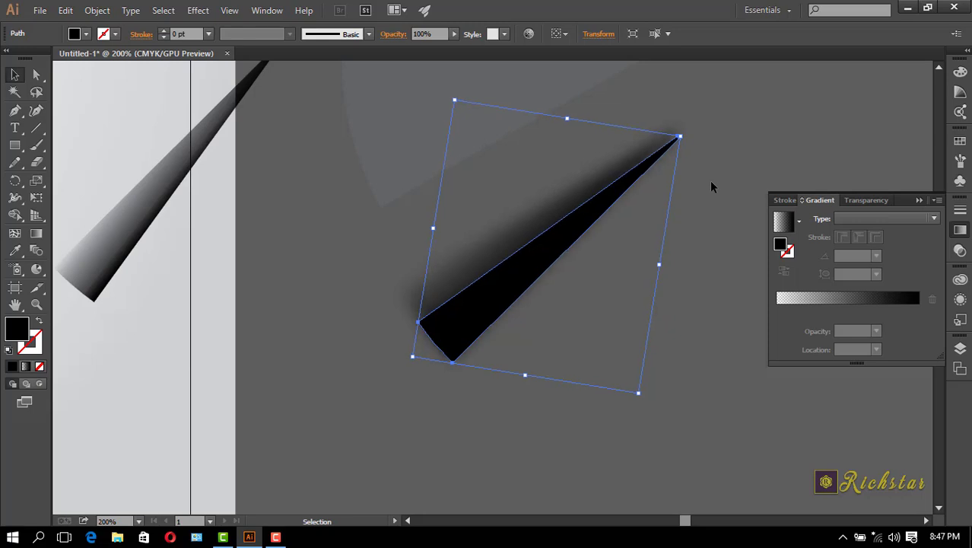
key("Left")
key("Left")
key("Left")
key("Left")
key("Left")
key("Left")
key("Left")
key("Left")
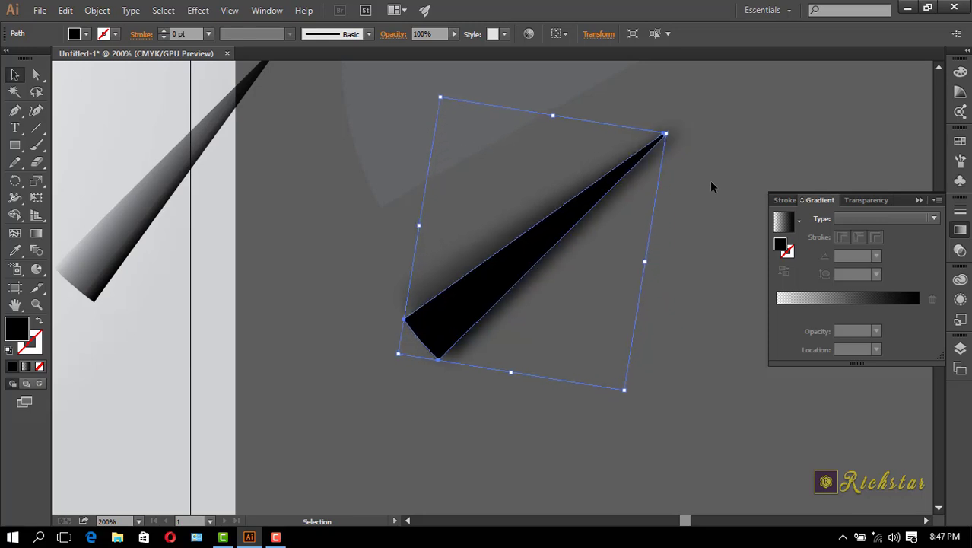
key("Right")
key("Right")
key("Right")
key("Right")
key("Up")
key("Up")
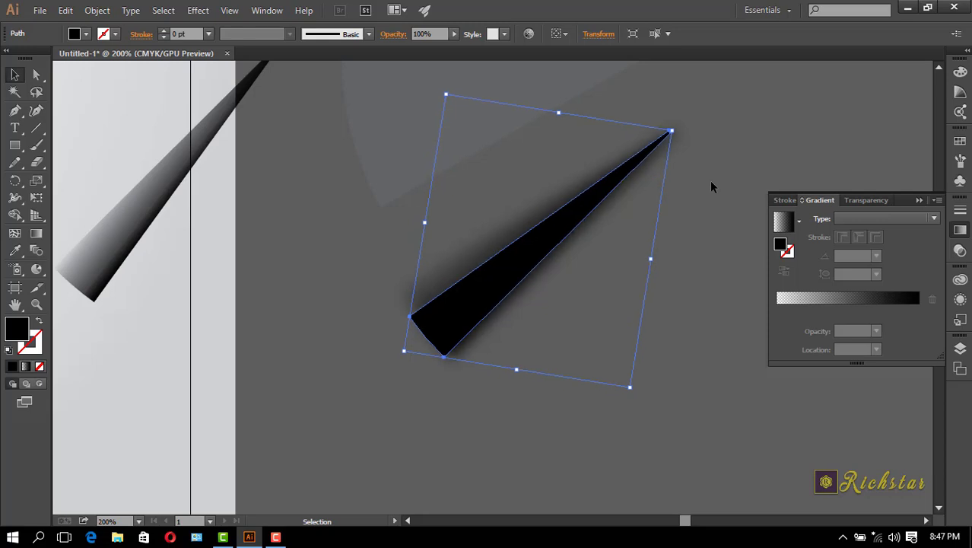
Step: Select the black spike and the blurred shadow together
left_click(701, 206)
left_click_drag(701, 106, 516, 306)
left_click_drag(546, 421, 456, 304)
Step: Clip the blurred shadow to the spike's shape and move the clip group onto the artboard
right_click(455, 303)
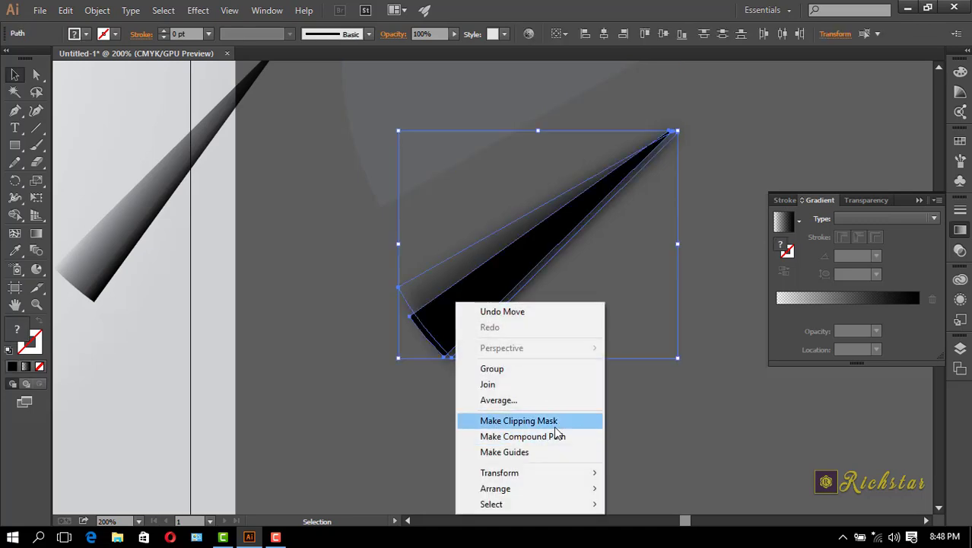
left_click(552, 422)
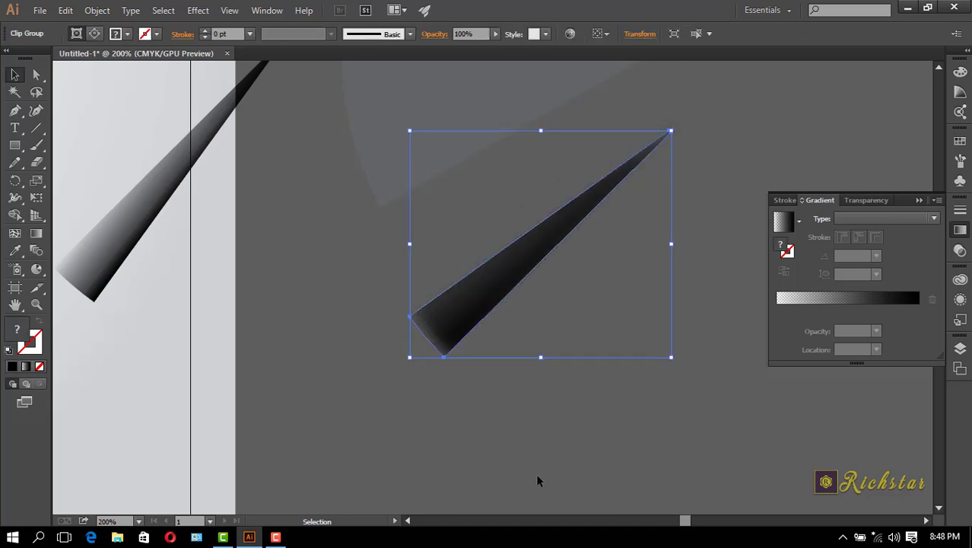
left_click(407, 521)
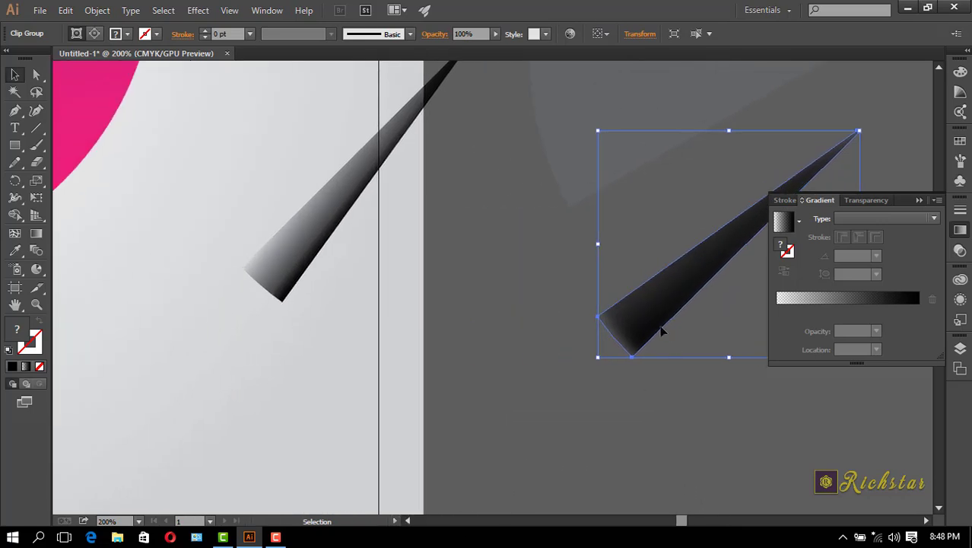
left_click_drag(662, 330, 84, 320)
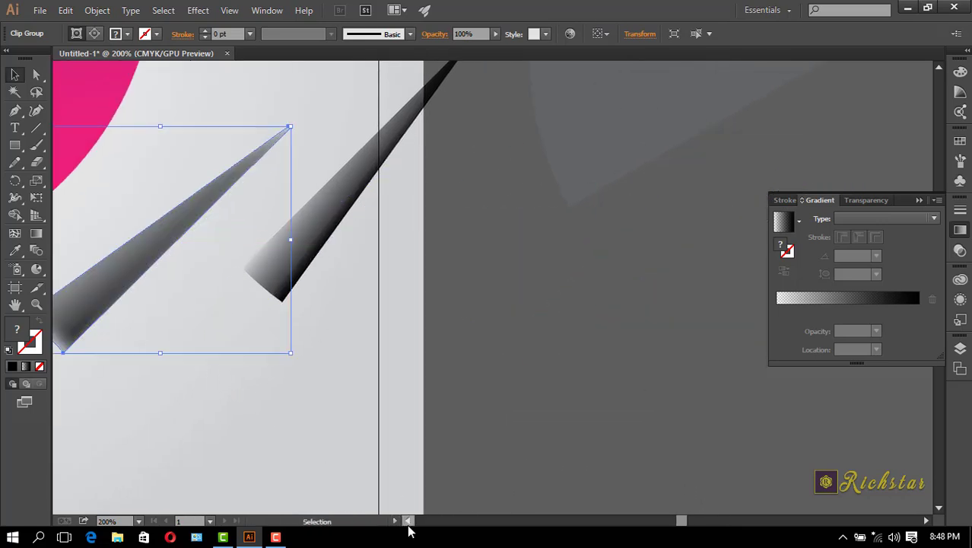
left_click(407, 521)
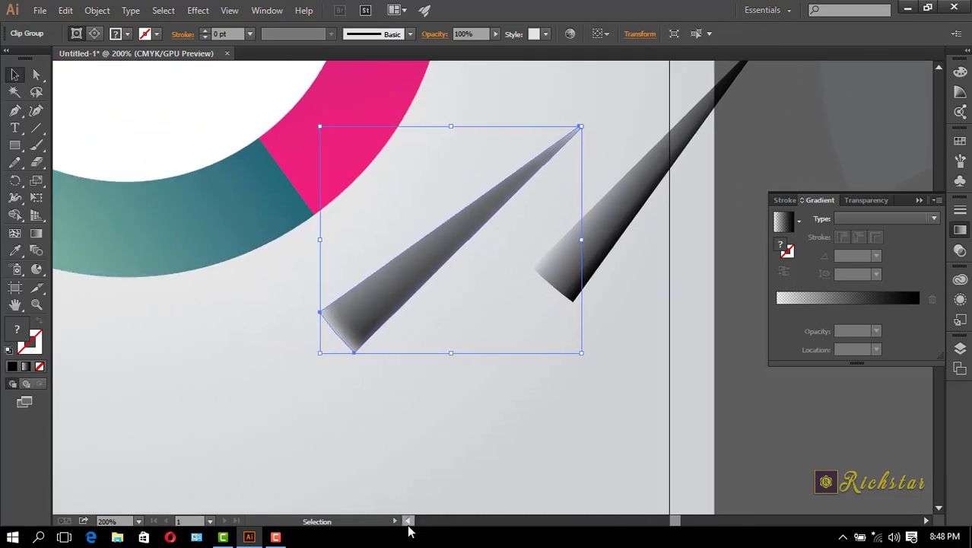
Step: Enlarge the gradient shape inside the clip group to about 213.66 × 172.05 pt
left_click(463, 398)
double_click(366, 291)
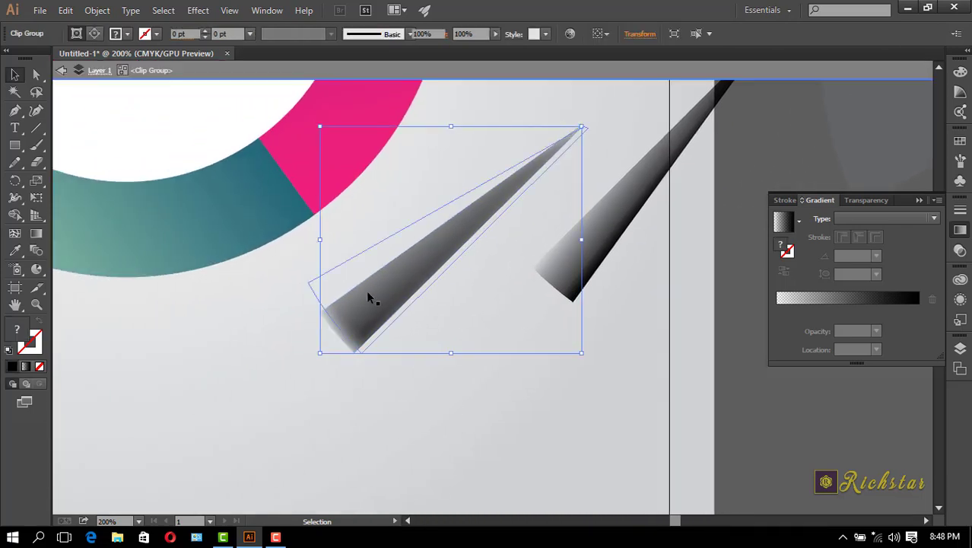
left_click(372, 304)
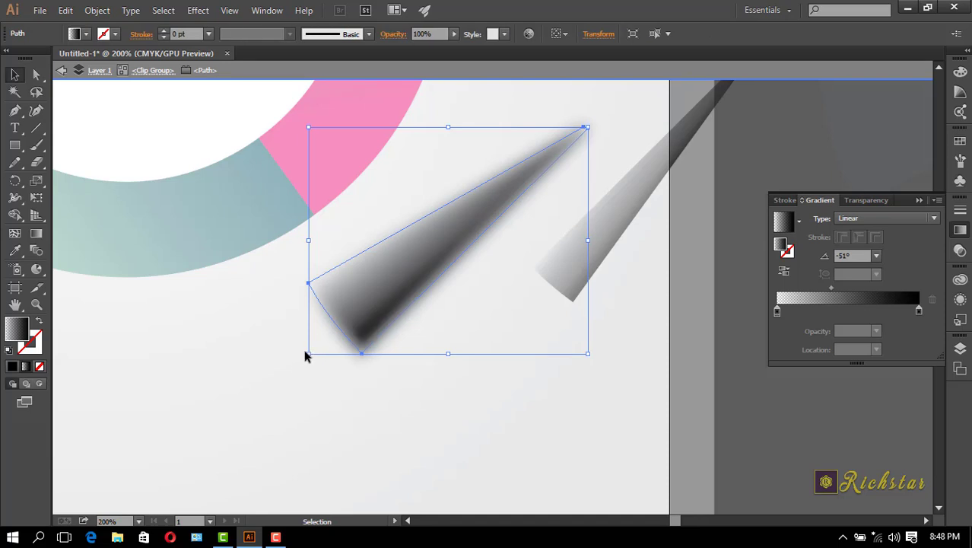
left_click_drag(309, 355, 278, 374)
left_click(336, 407)
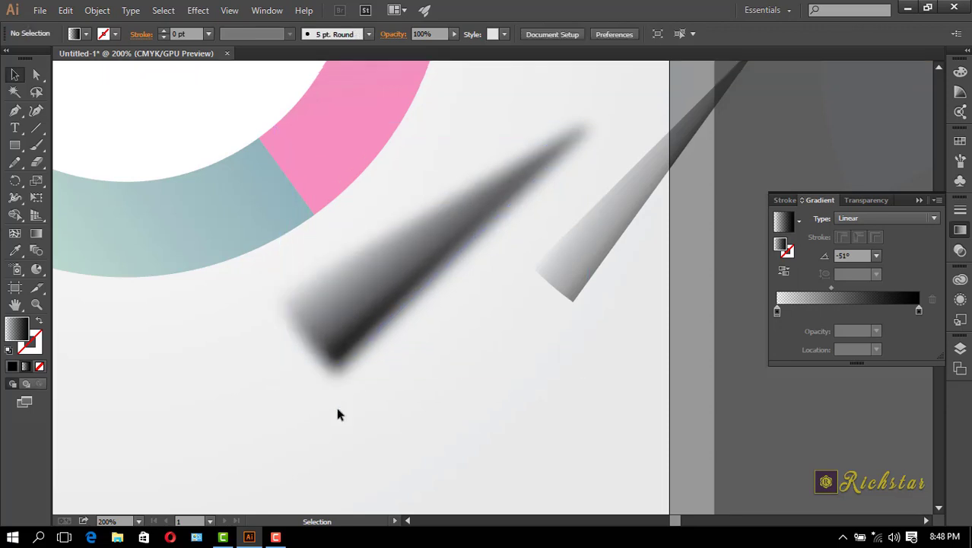
Step: Inside the clip group, shift the gradient midpoint toward the dark end and move the transparent stop inward
left_click(396, 275)
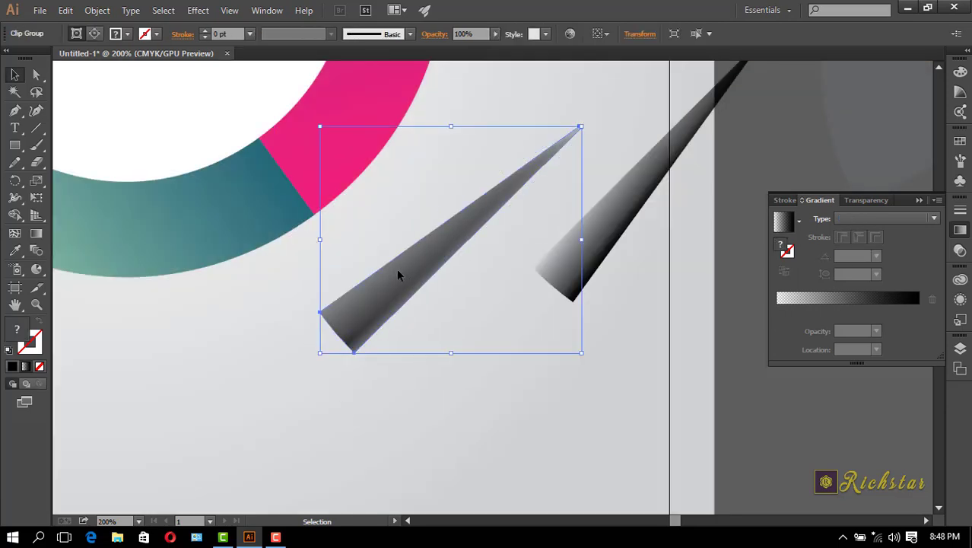
double_click(396, 277)
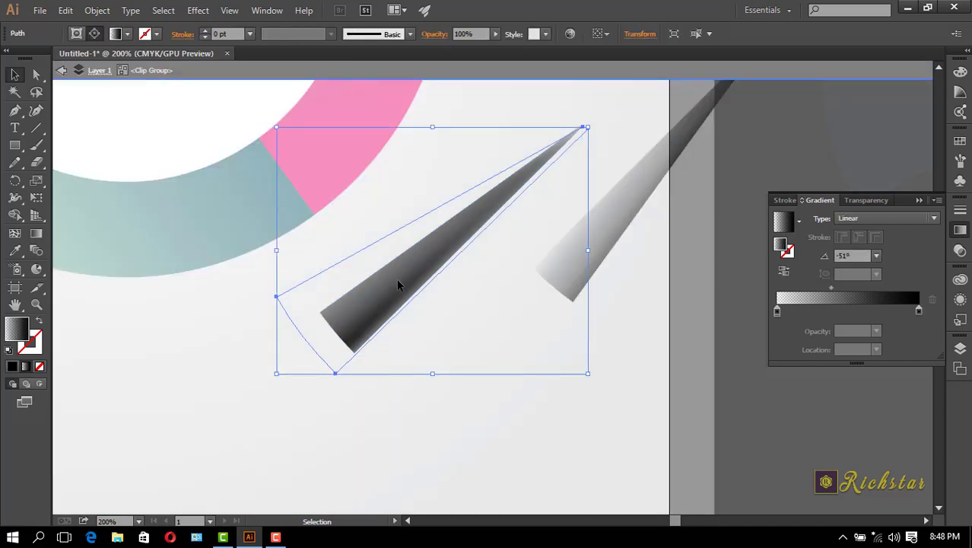
double_click(389, 287)
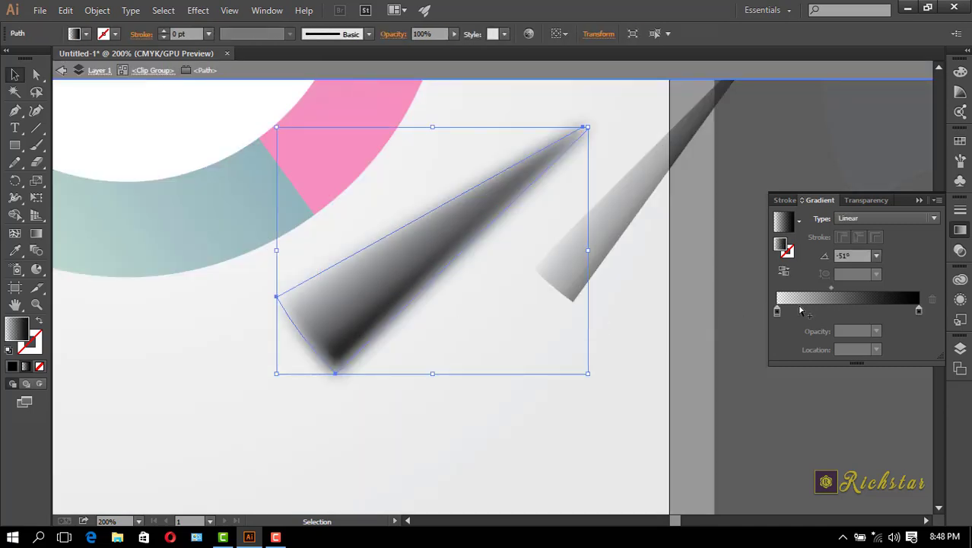
left_click_drag(831, 286, 872, 286)
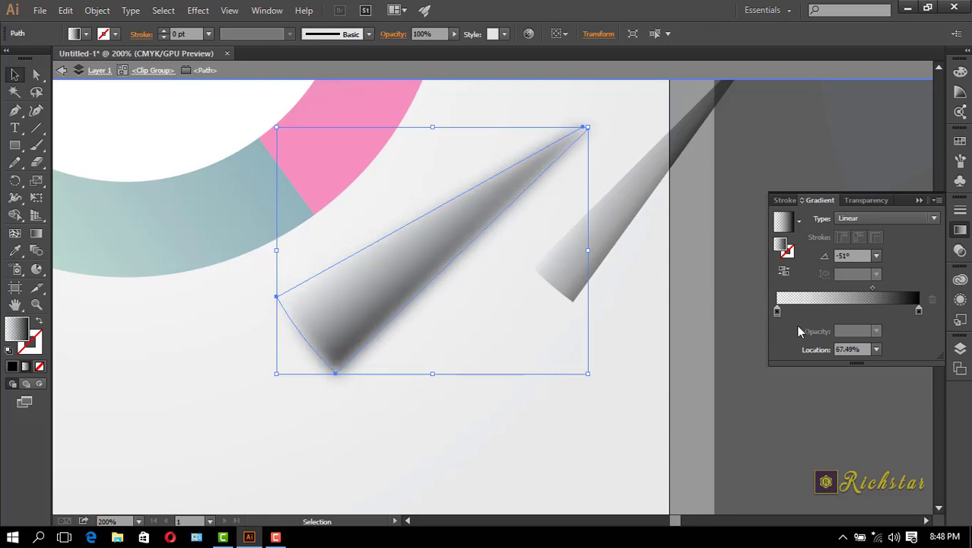
left_click_drag(778, 312, 804, 311)
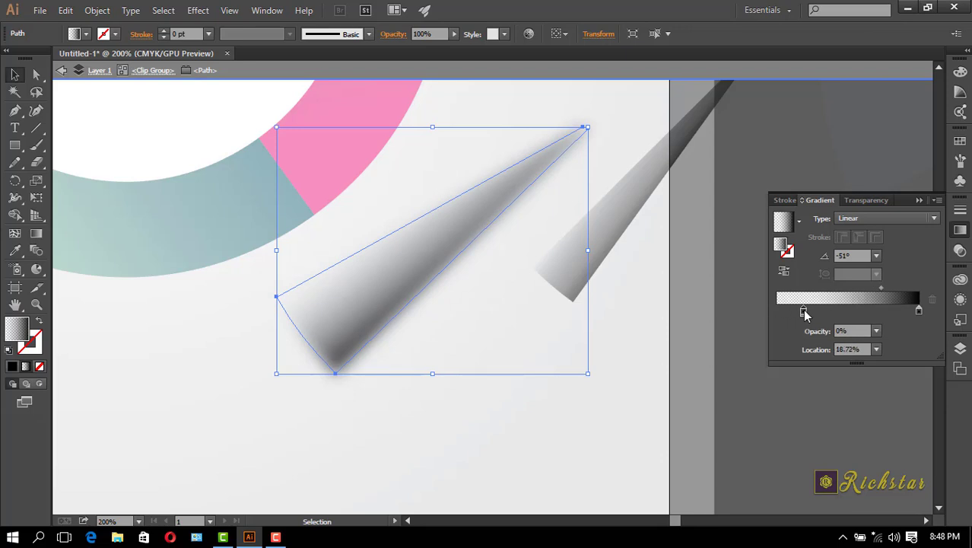
double_click(517, 404)
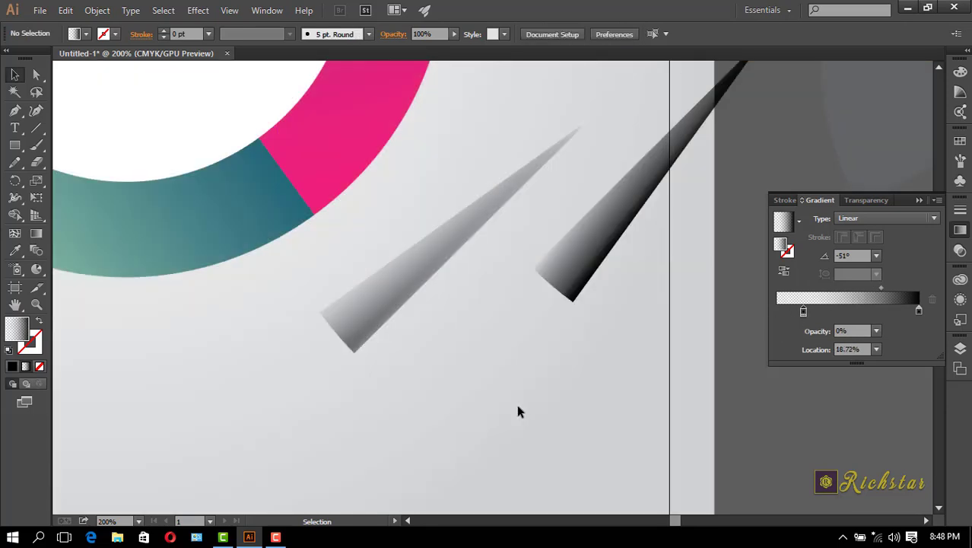
Step: Move the transparent gradient stop to 42.86% and step the gradient angle downward
left_click(387, 294)
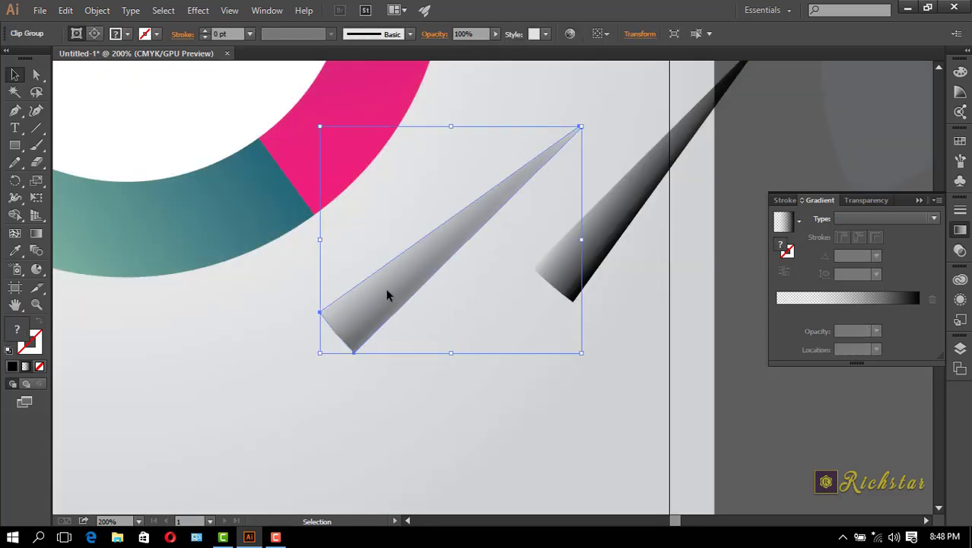
double_click(387, 296)
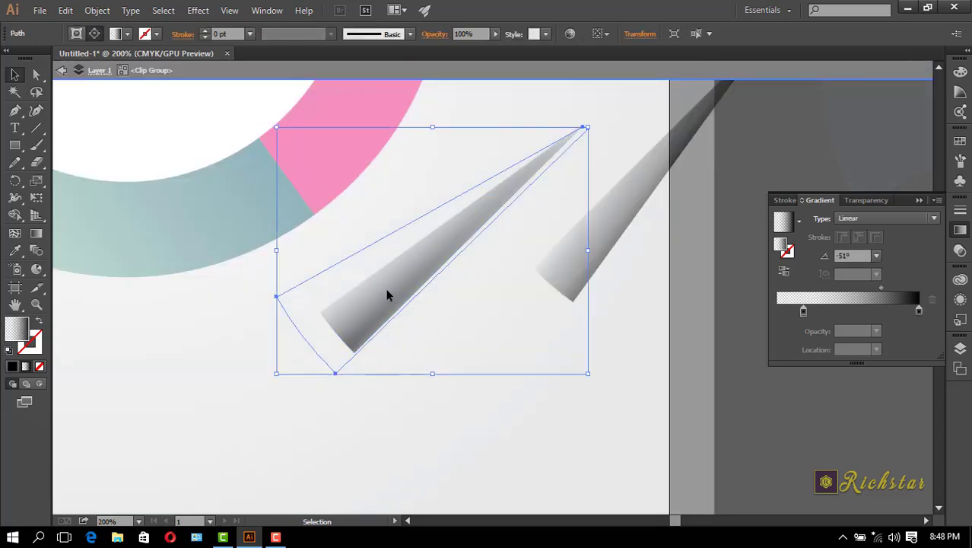
double_click(387, 295)
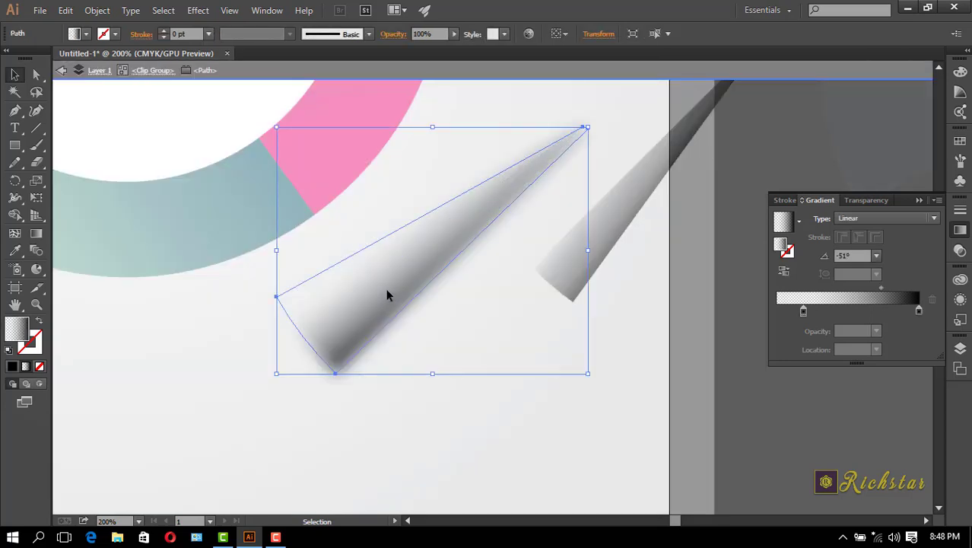
left_click(803, 311)
left_click_drag(803, 311, 837, 312)
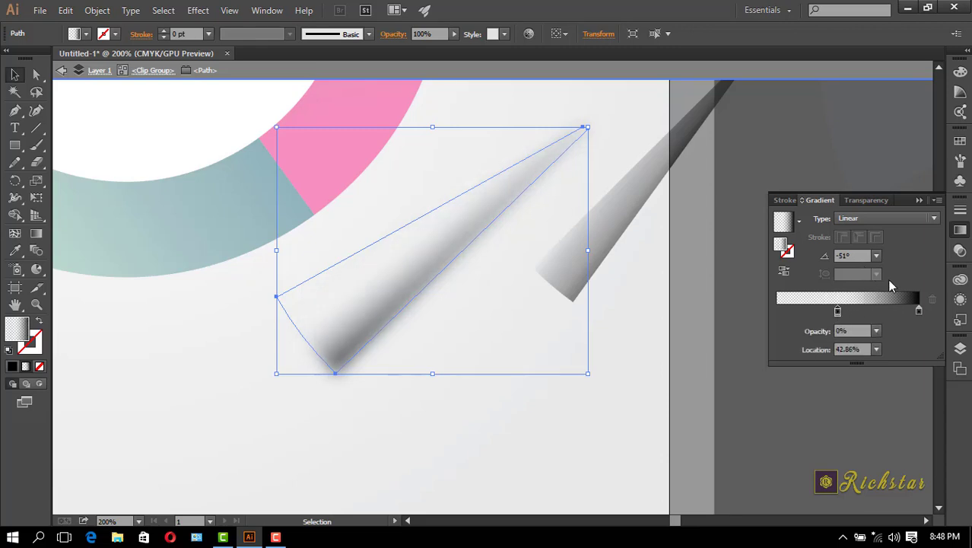
left_click(858, 257)
key("Down")
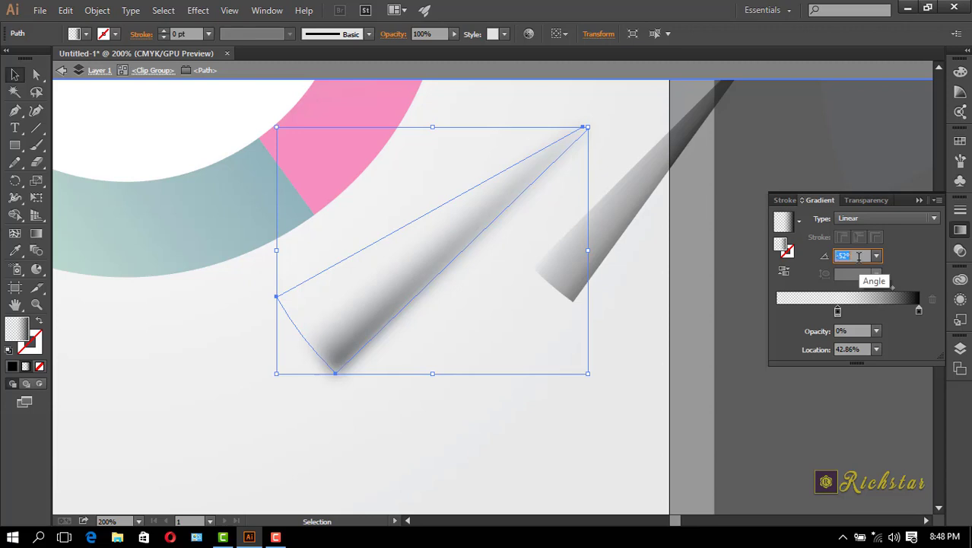
key("Down")
key("Down")
key("Down")
key("Down")
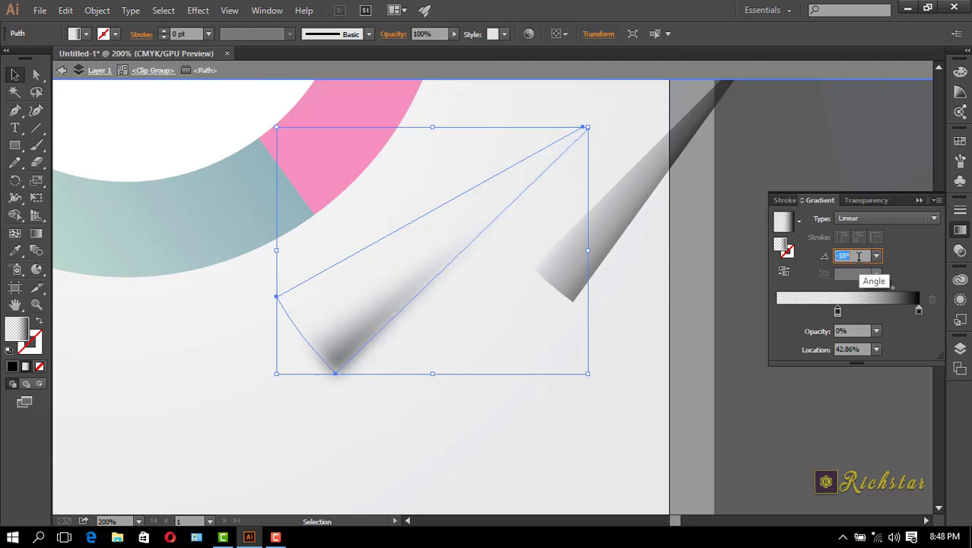
key("Down")
key("Down")
key("Down")
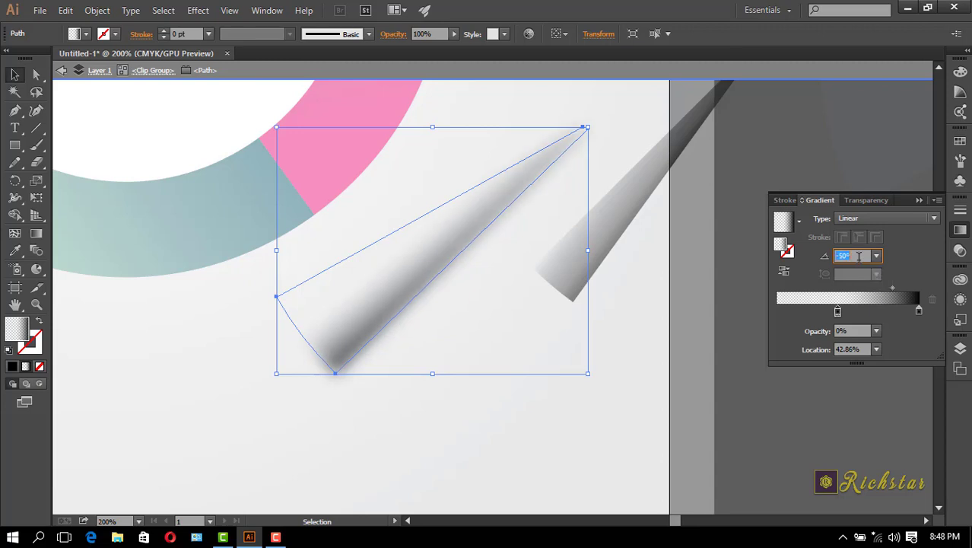
double_click(630, 326)
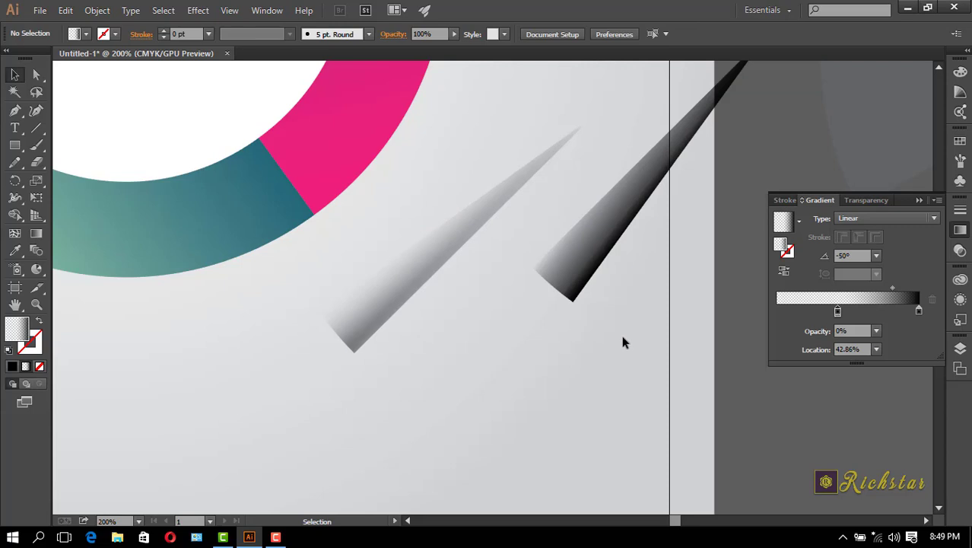
Step: Move the transparent stop to 59.11% and set the gradient angle to -53°
double_click(390, 283)
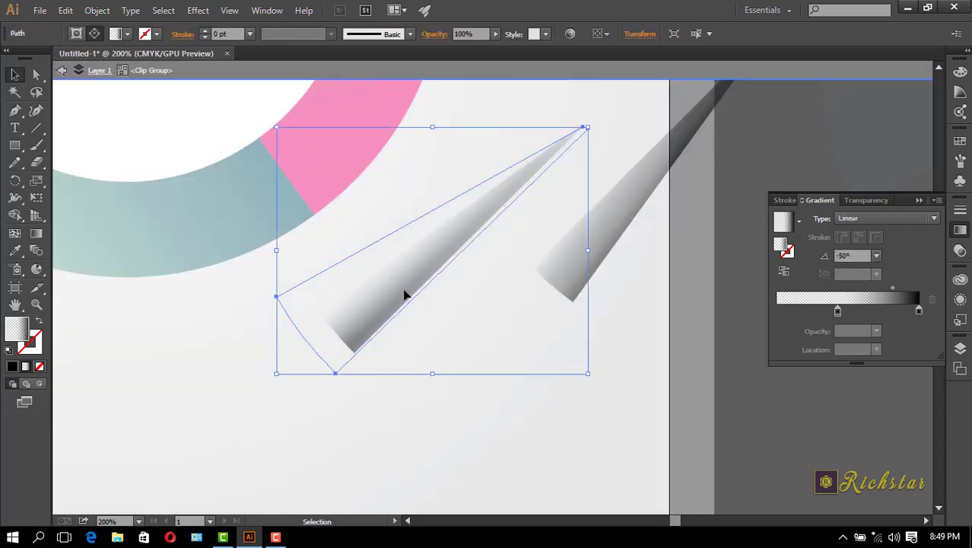
double_click(404, 295)
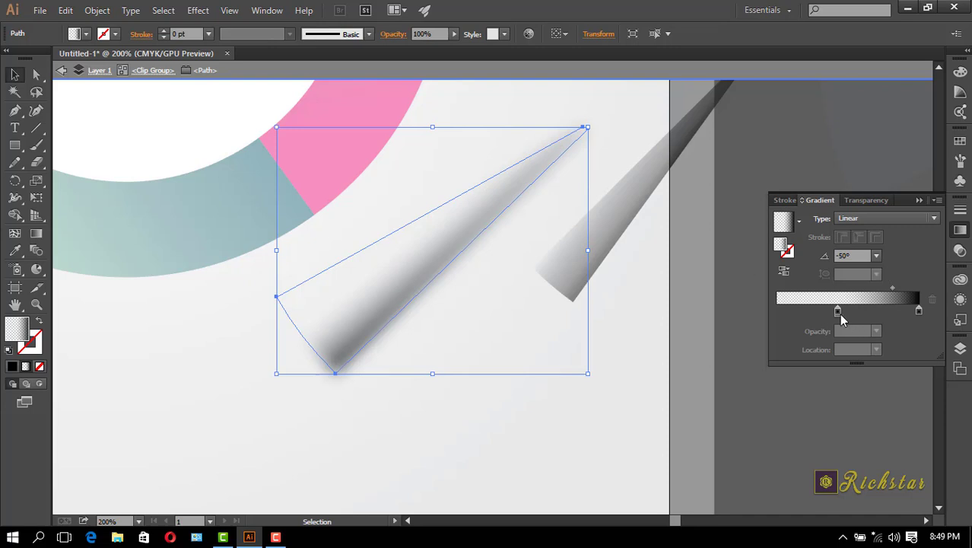
left_click_drag(838, 311, 865, 312)
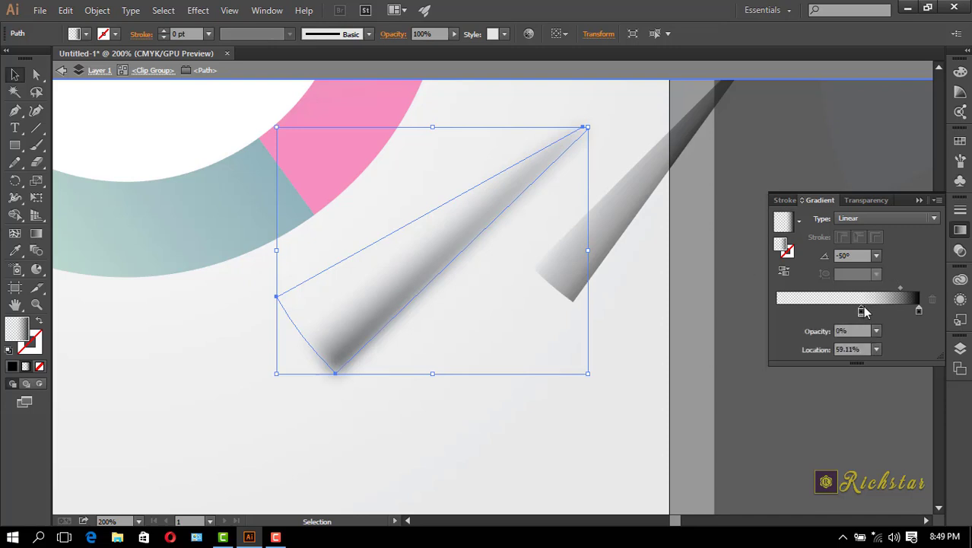
left_click(861, 256)
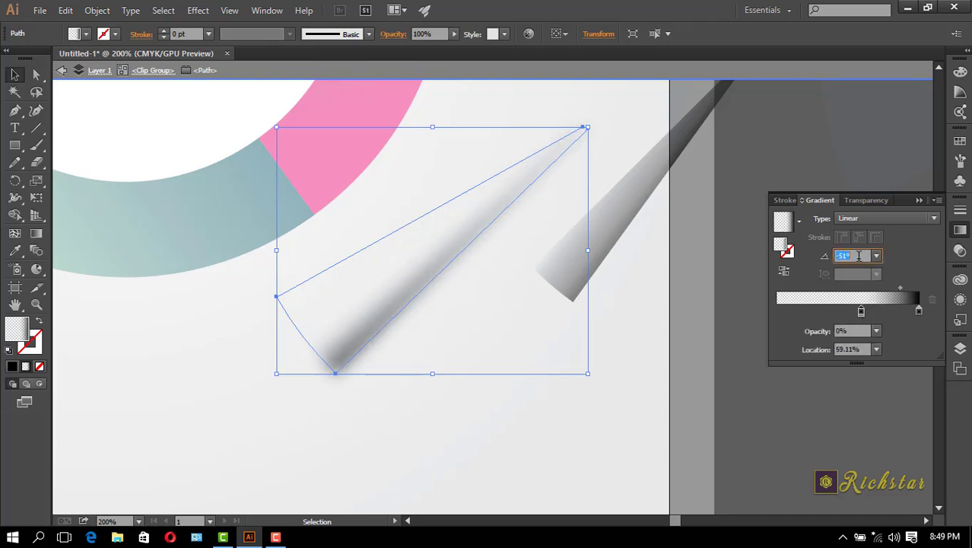
key("Down")
key("Down")
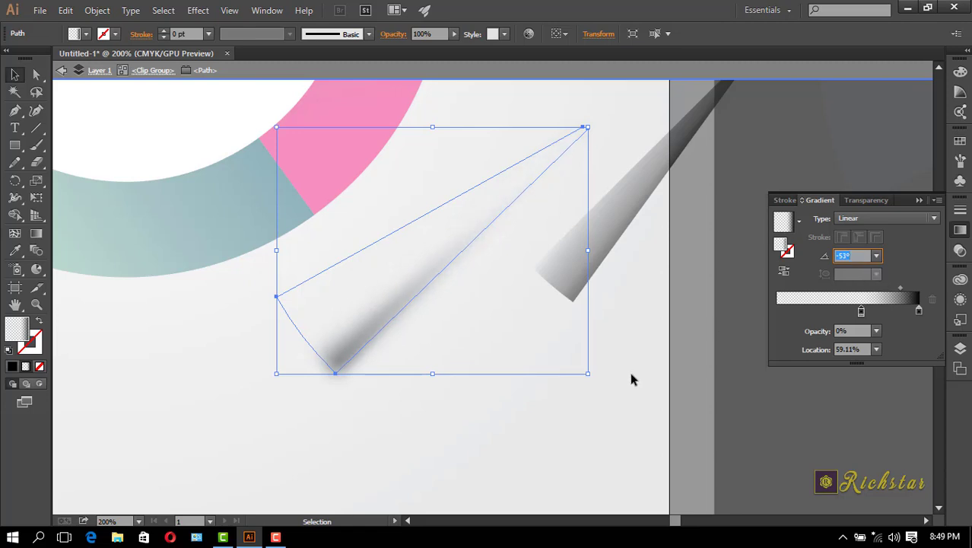
double_click(629, 372)
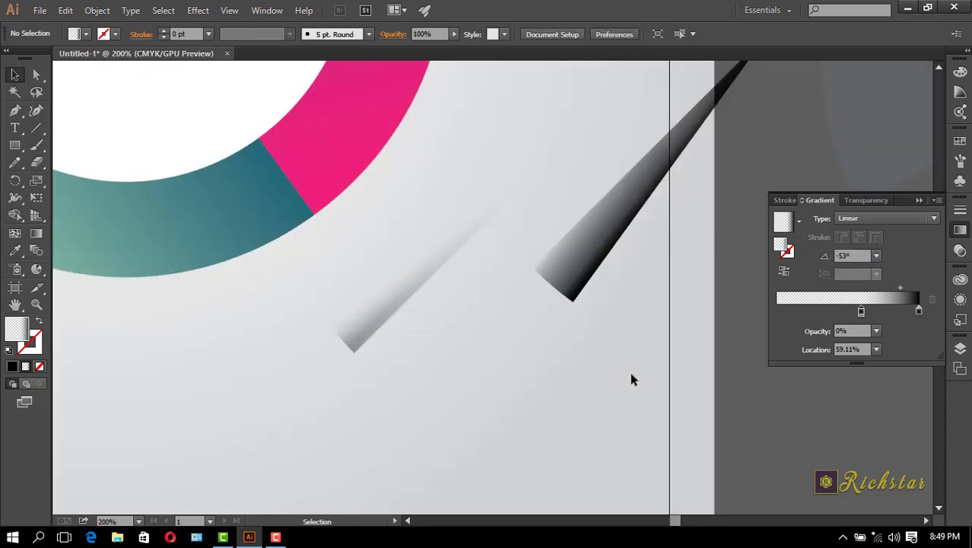
Step: Nudge the gradient shape inside the clip group slightly right
double_click(420, 280)
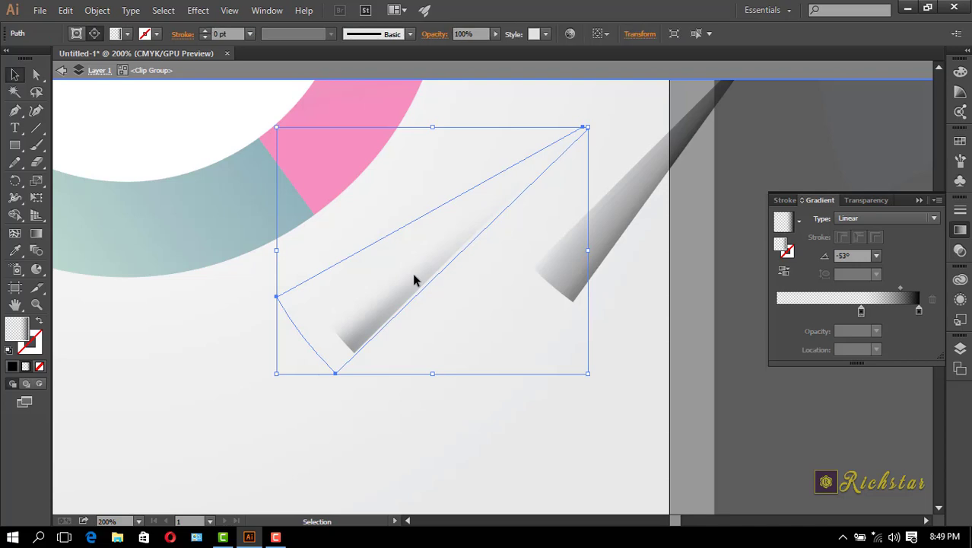
double_click(412, 279)
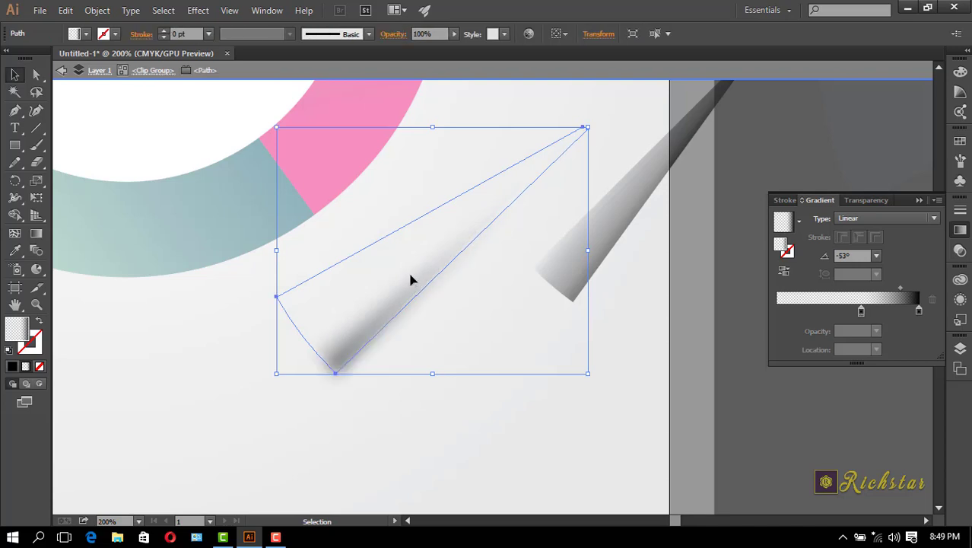
key("Right")
key("Right")
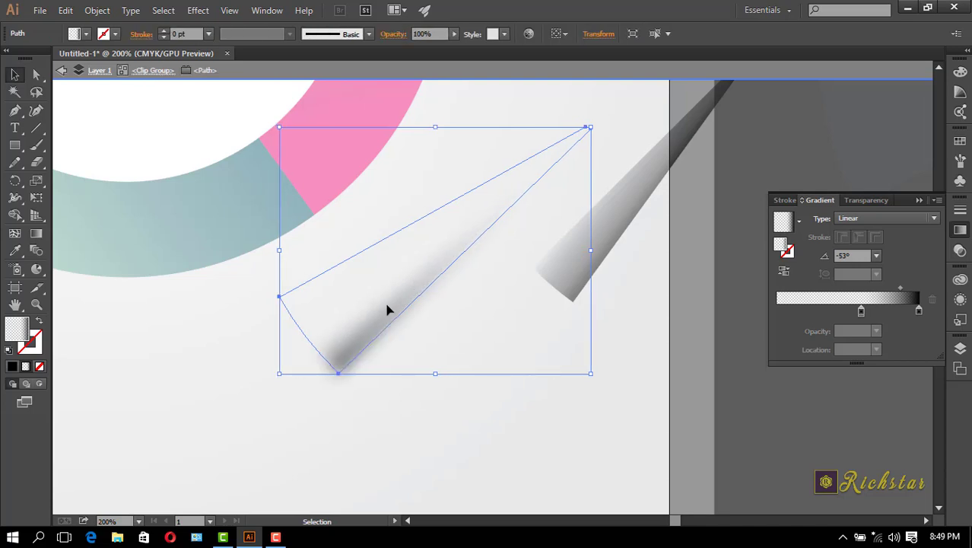
double_click(363, 444)
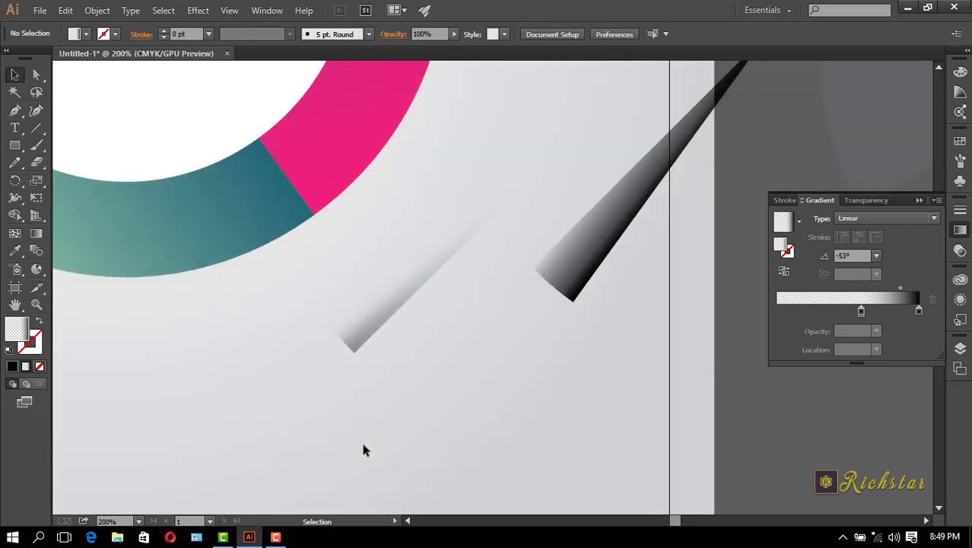
Step: Step the cone's gradient angle up to -50° and exit isolation mode
double_click(388, 350)
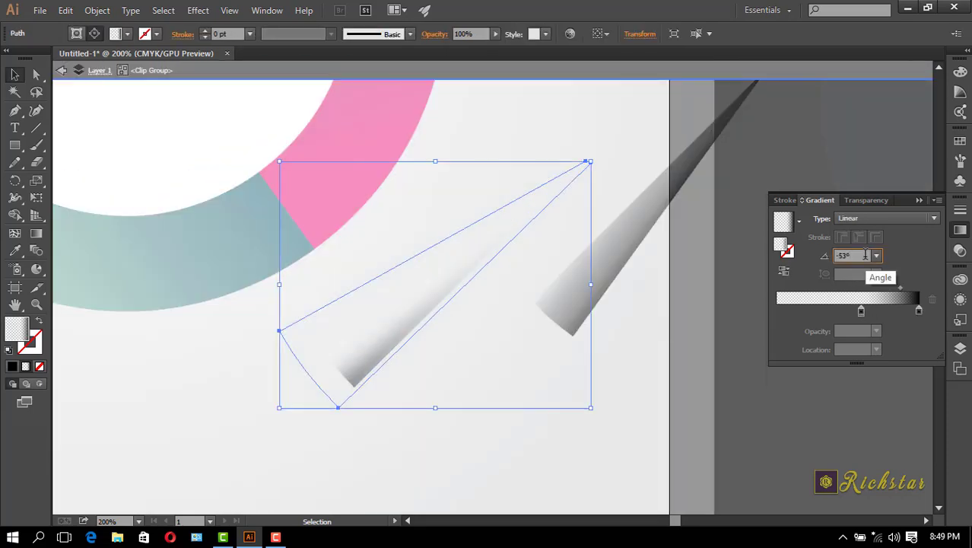
key("Up")
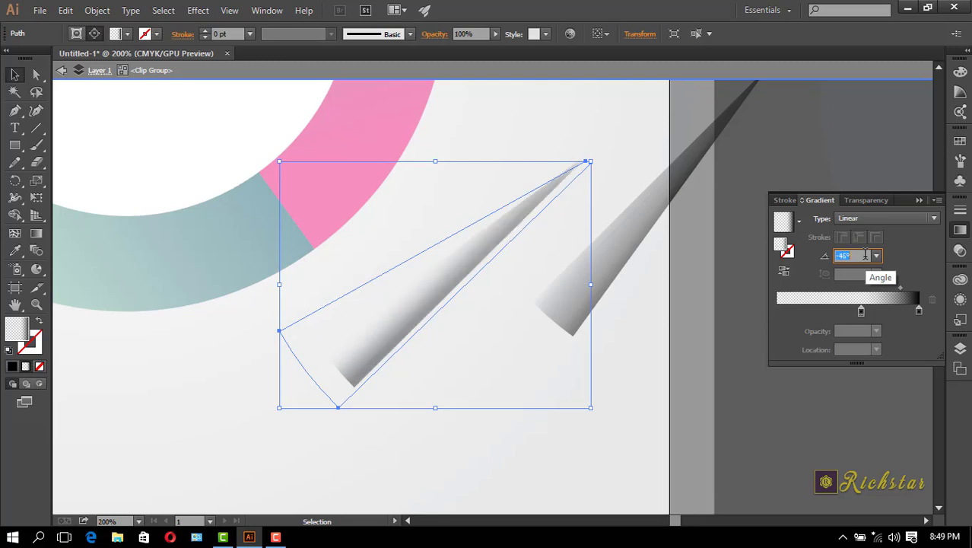
key("Up")
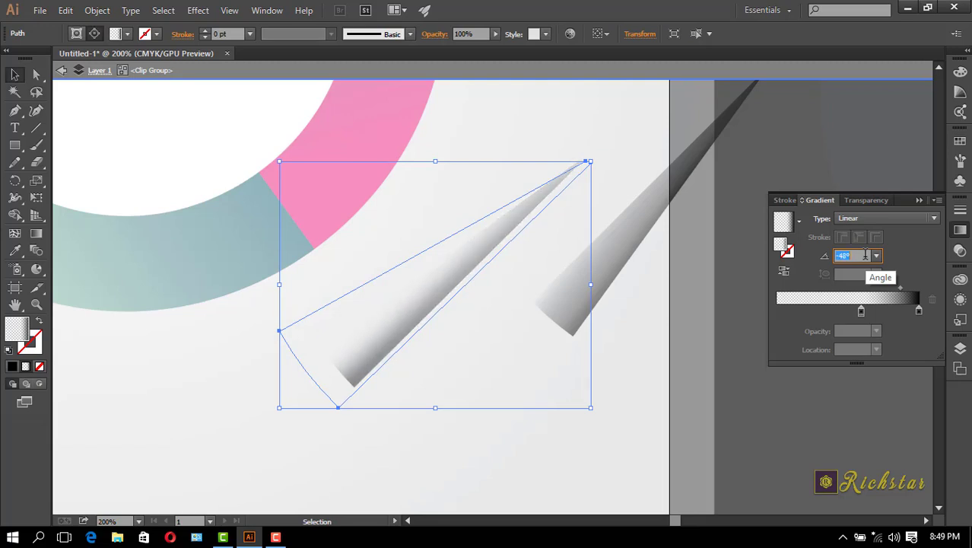
key("Up")
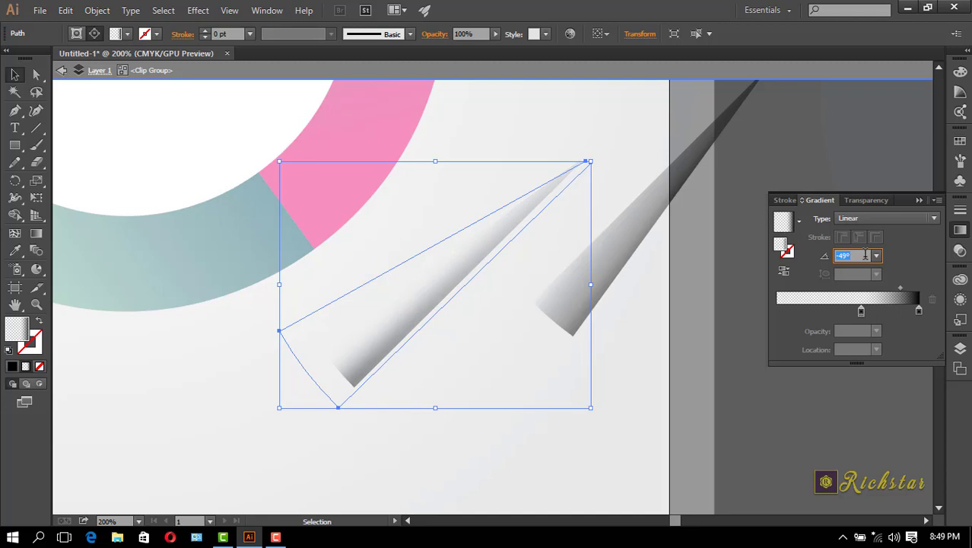
key("Up")
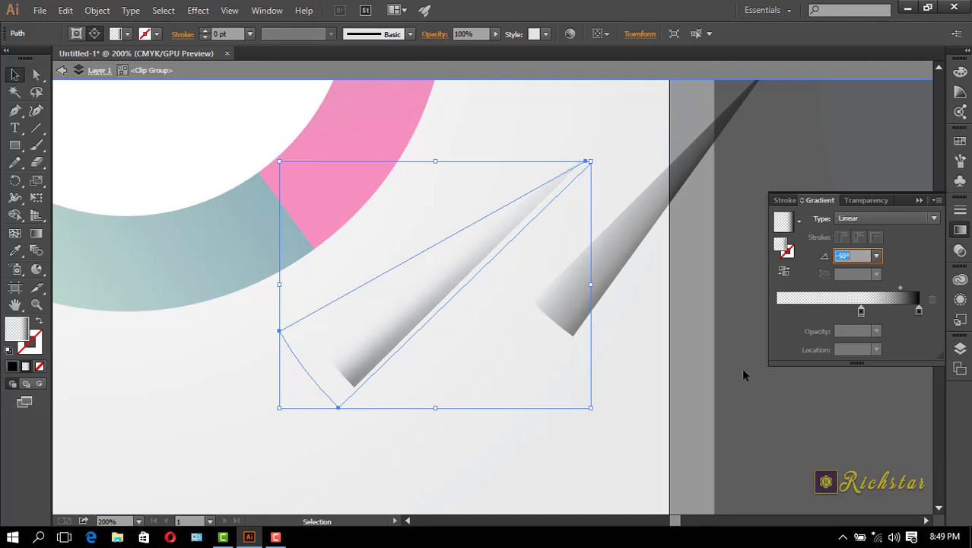
double_click(628, 391)
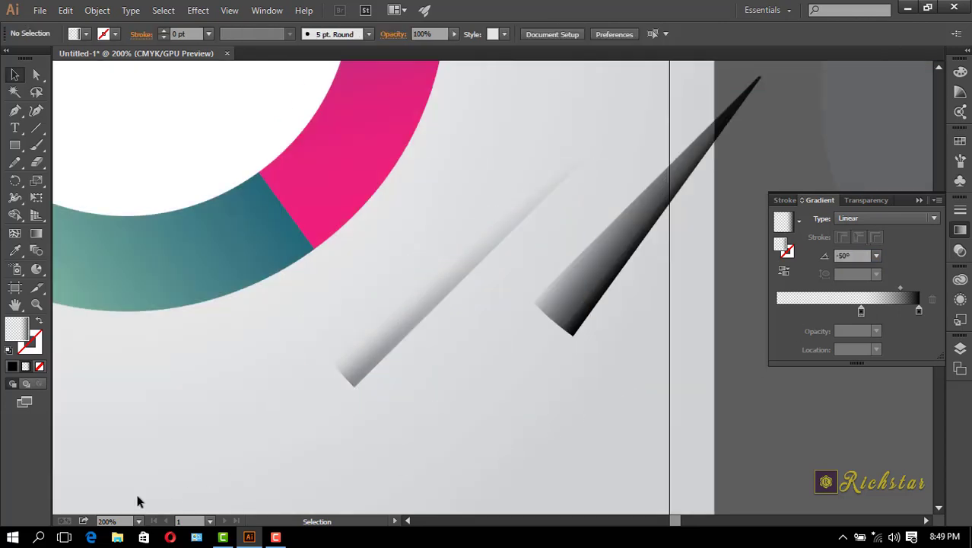
Step: Fit the artboard on screen, place the cone shadow on the ring rotated about -77°, then select the ring
left_click(139, 520)
left_click(156, 512)
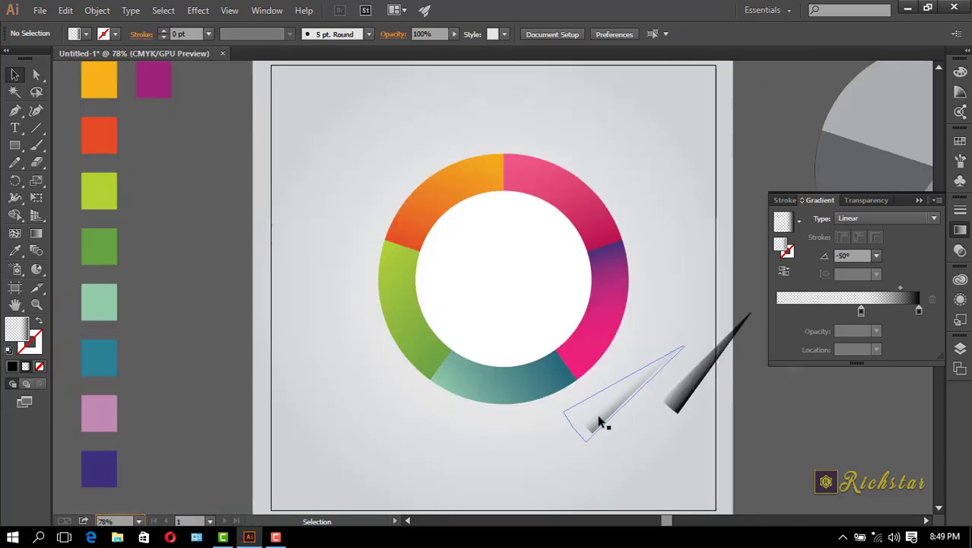
left_click_drag(599, 419, 450, 280)
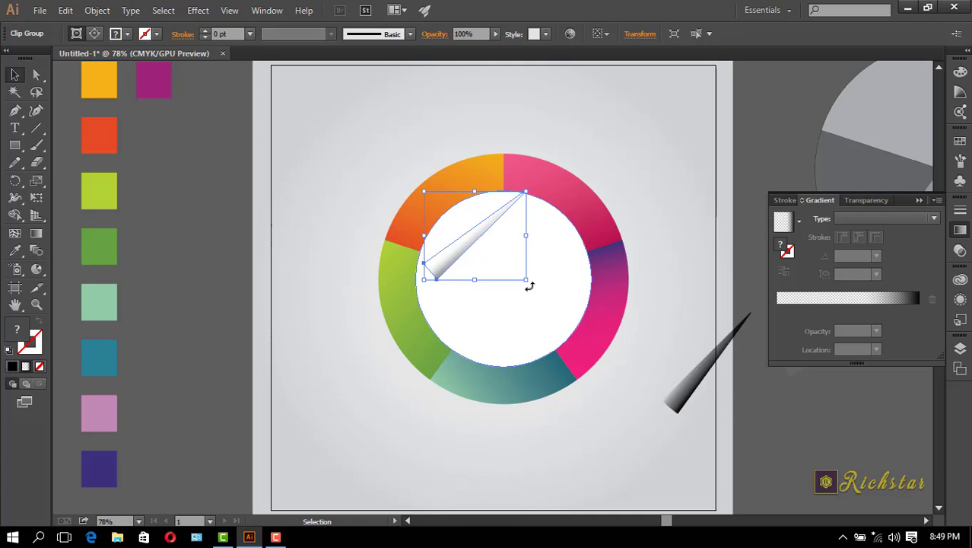
left_click_drag(530, 286, 443, 268)
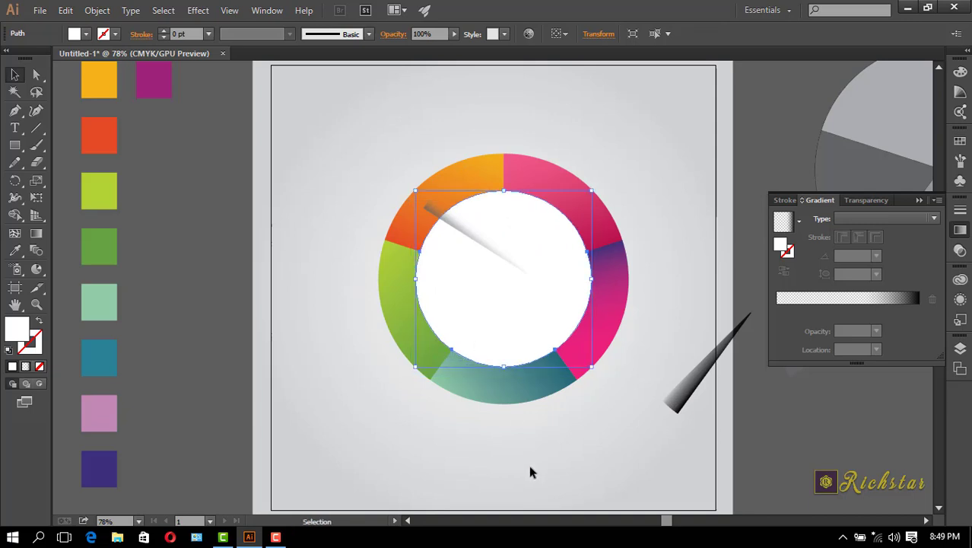
left_click_drag(530, 470, 436, 315)
Step: Move the shadow onto the orange–green seam and zoom in to 200% on it
key("a")
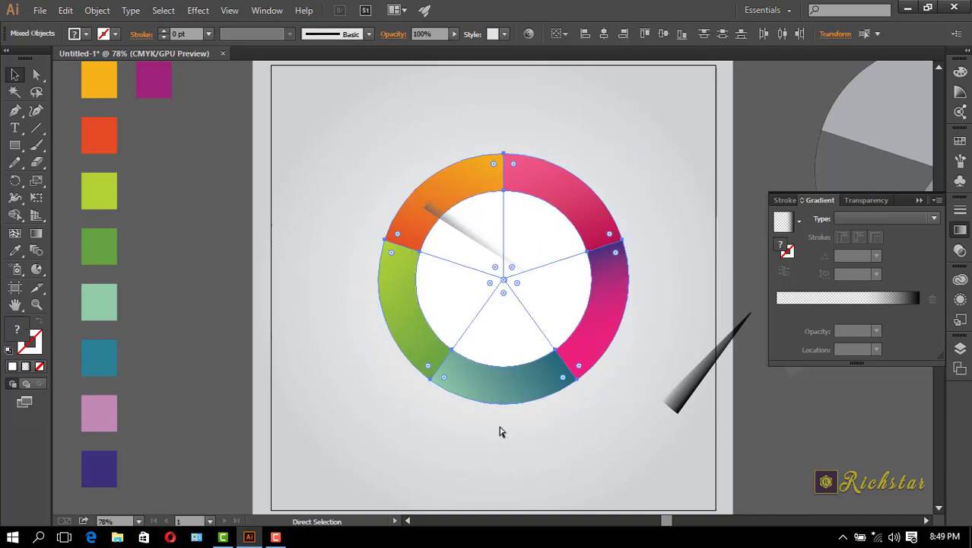
key("v")
left_click(509, 431)
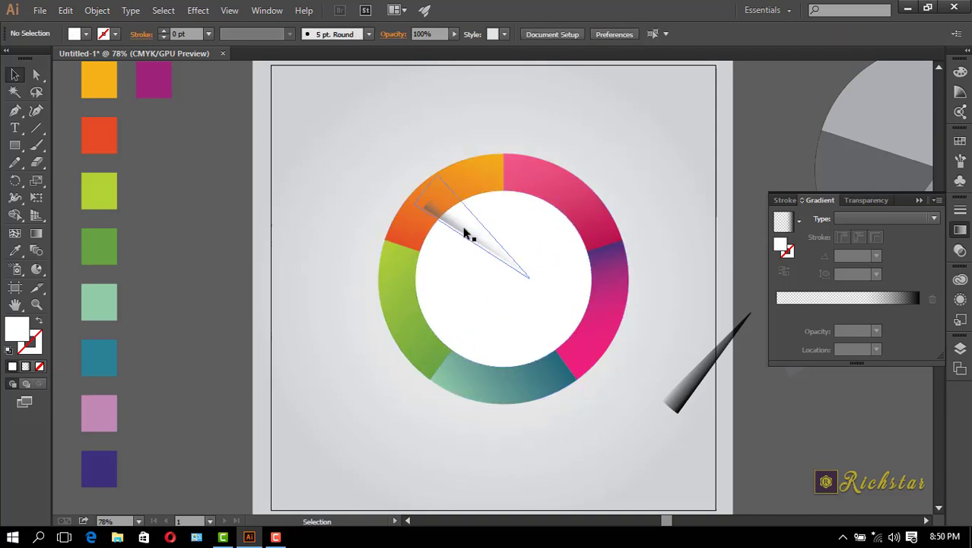
left_click_drag(466, 234, 426, 261)
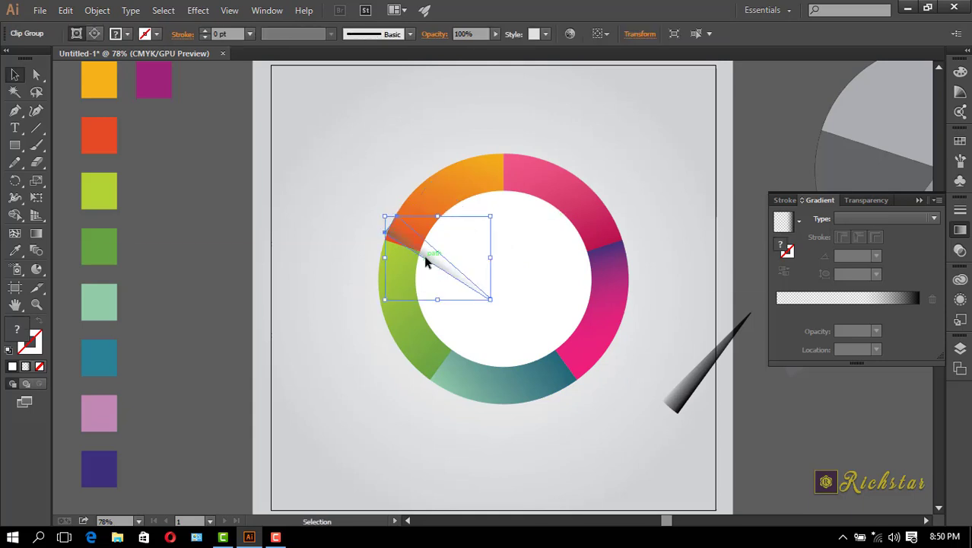
left_click(36, 306)
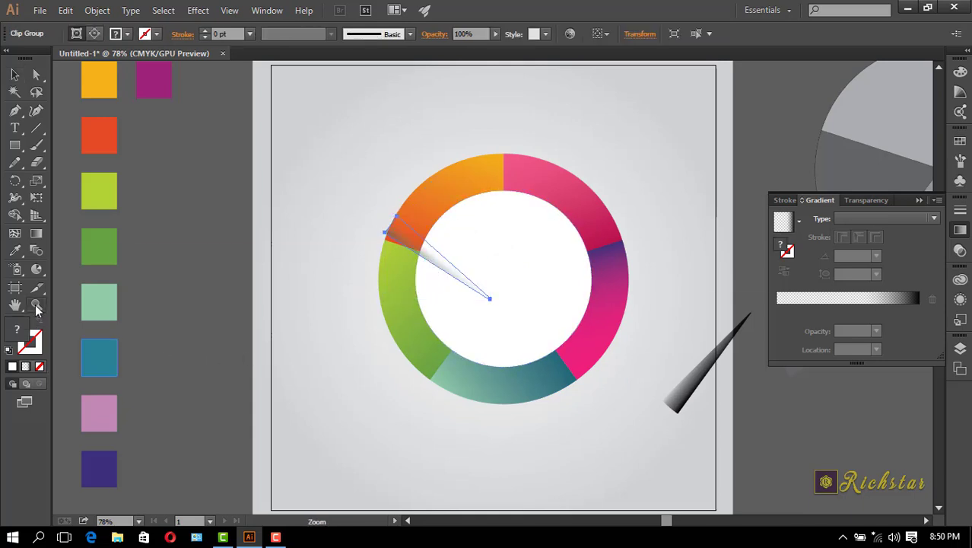
left_click(481, 303)
left_click(475, 251)
left_click(466, 252)
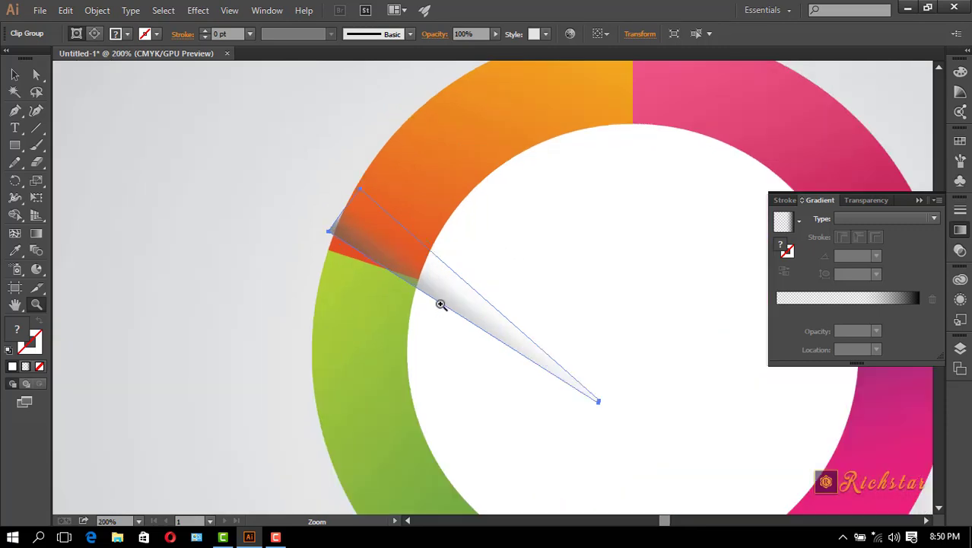
left_click(15, 74)
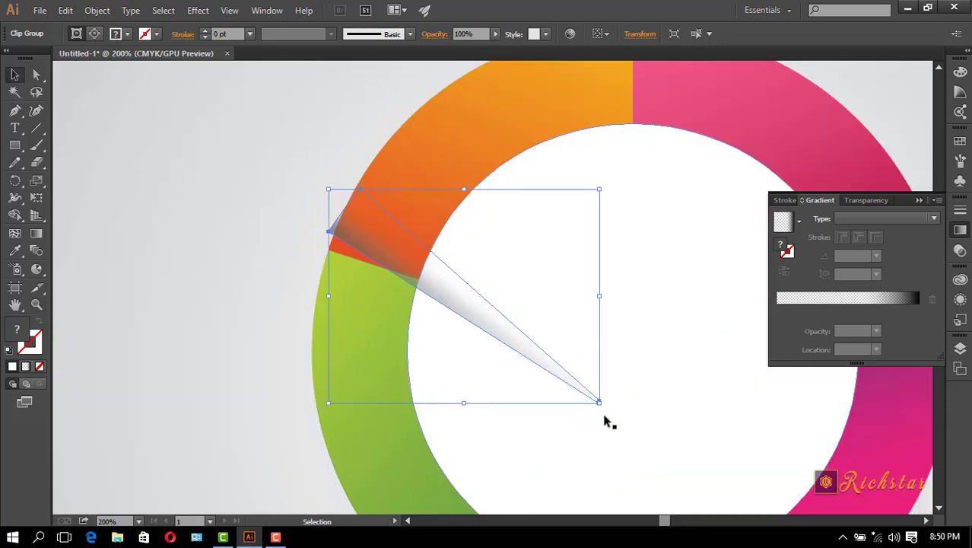
Step: Rotate the shadow about 13.74° and nudge it with arrow keys exactly onto the seam
left_click_drag(606, 403, 642, 378)
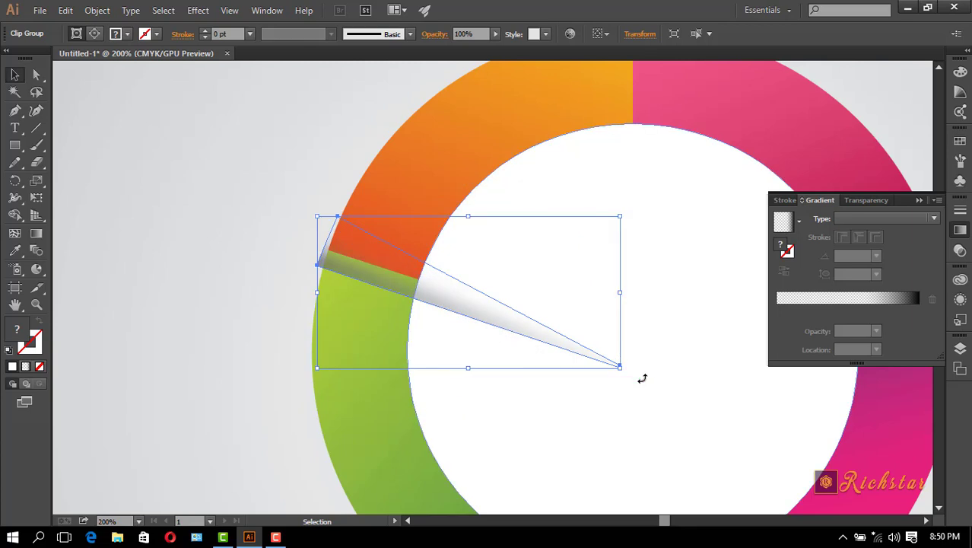
key("Up")
key("Up")
key("Up")
key("Up")
key("Up")
key("Up")
key("Up")
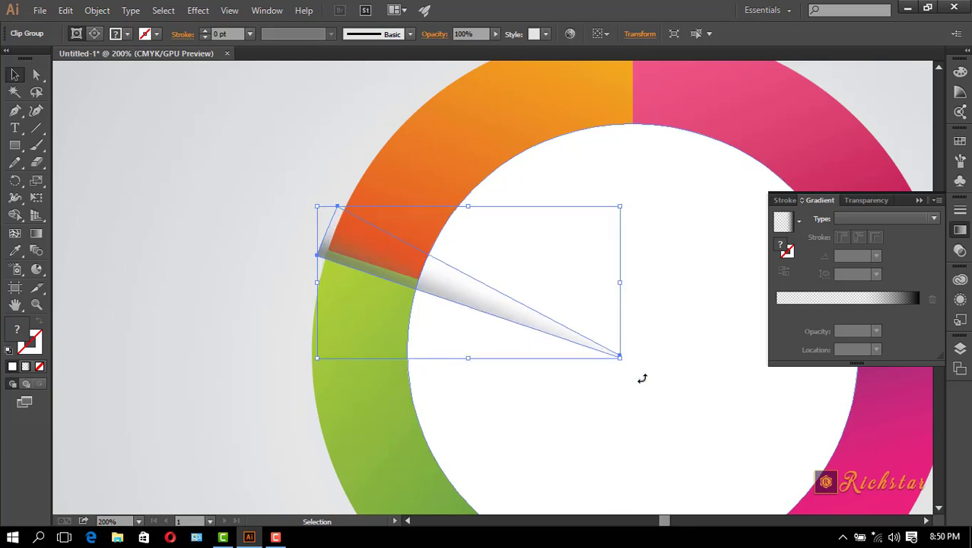
key("Up")
key("Up")
key("Up")
key("Up")
key("Up")
key("Up")
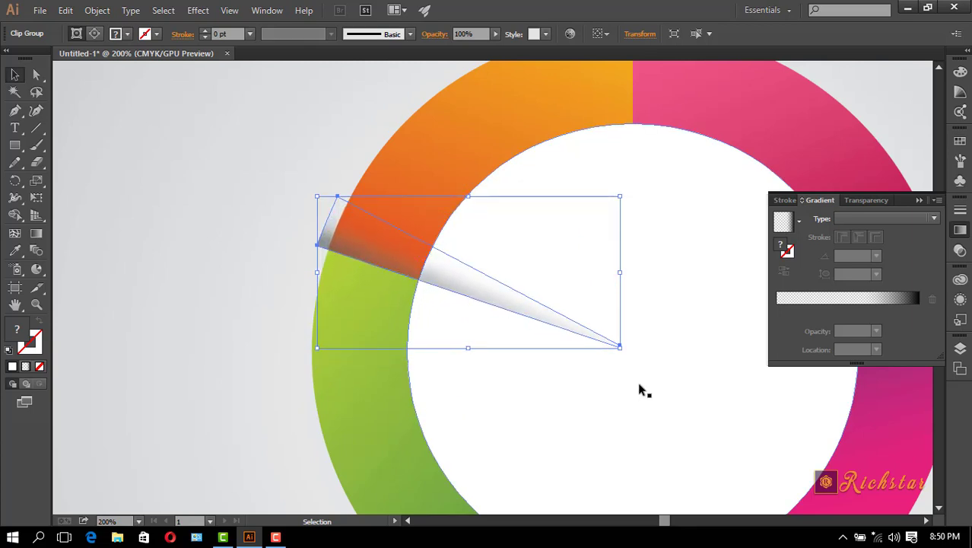
key("Right")
key("Right")
key("Right")
key("Right")
key("Right")
key("Right")
key("Down")
key("Down")
key("Down")
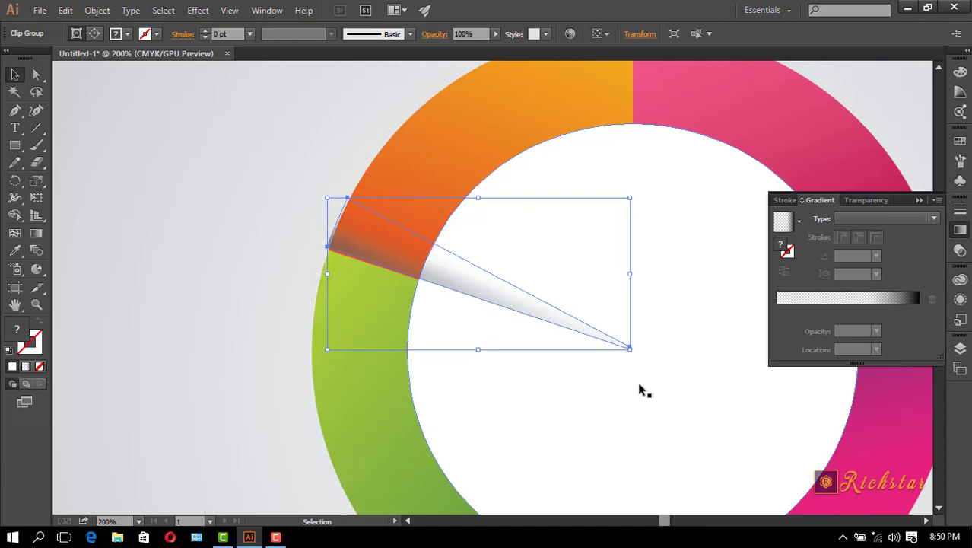
key("Right")
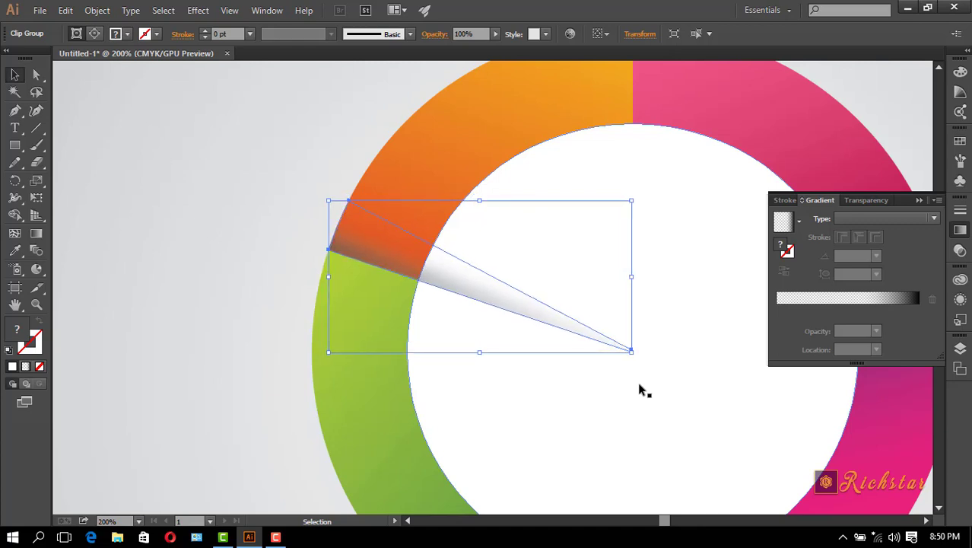
key("Right")
key("Left")
left_click(621, 438)
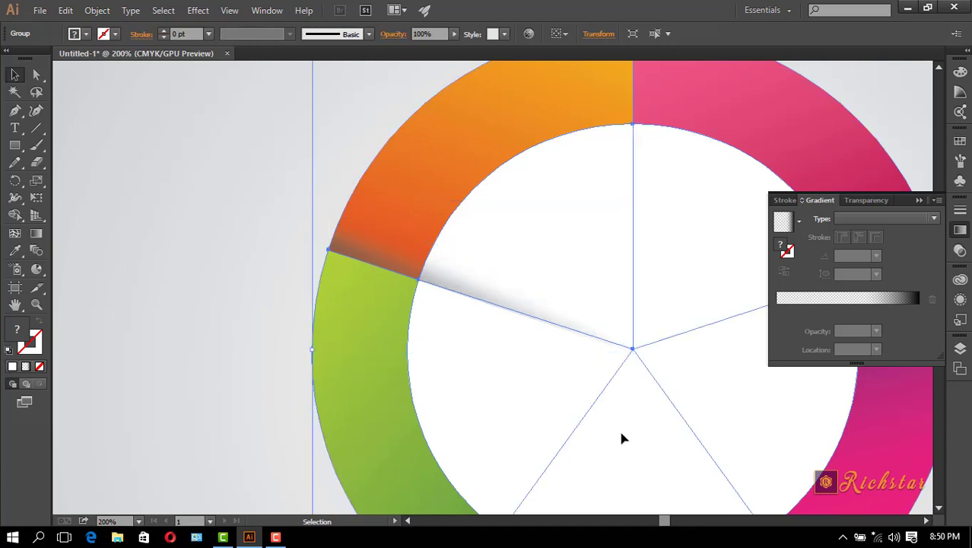
Step: Set the shadow's blend mode to Multiply, then fit the artboard on screen
left_click(107, 301)
left_click(445, 282)
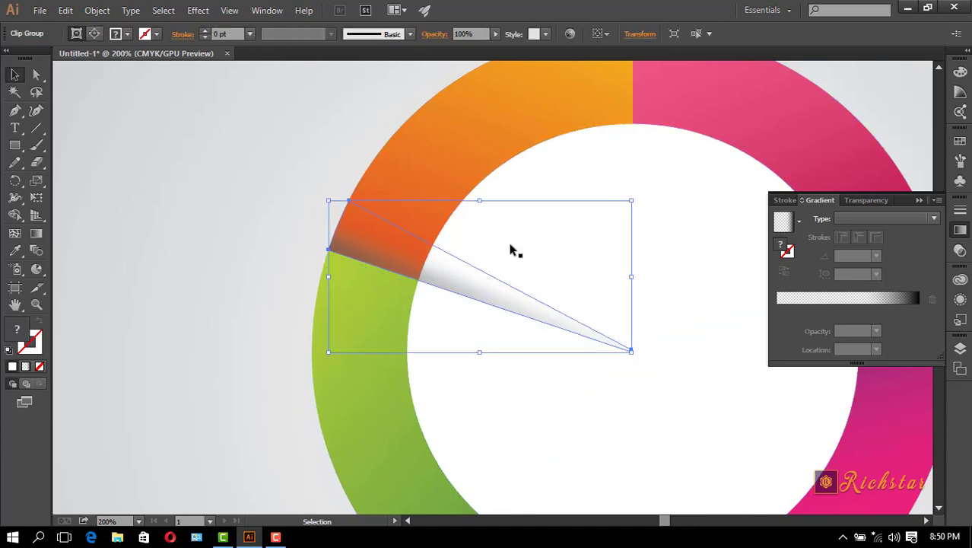
left_click(435, 34)
left_click(320, 60)
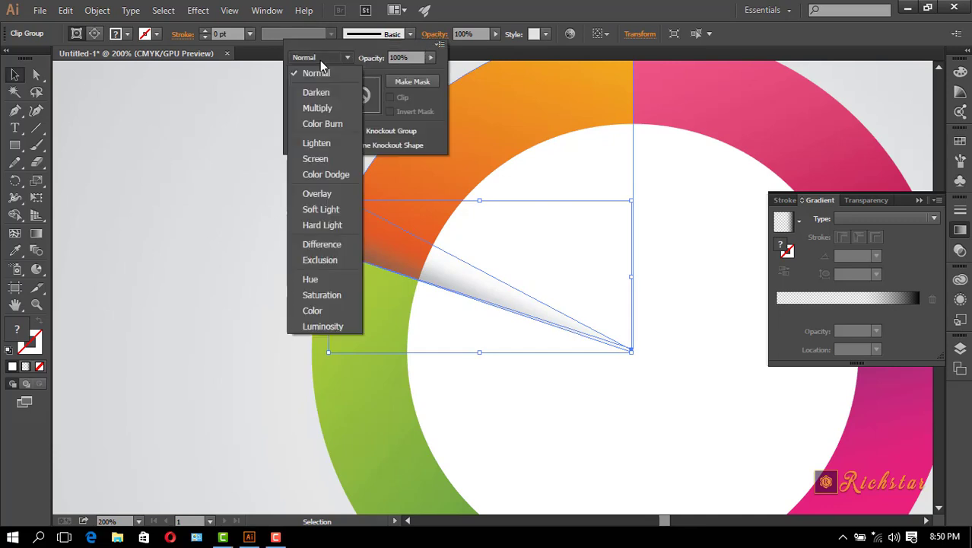
left_click(326, 108)
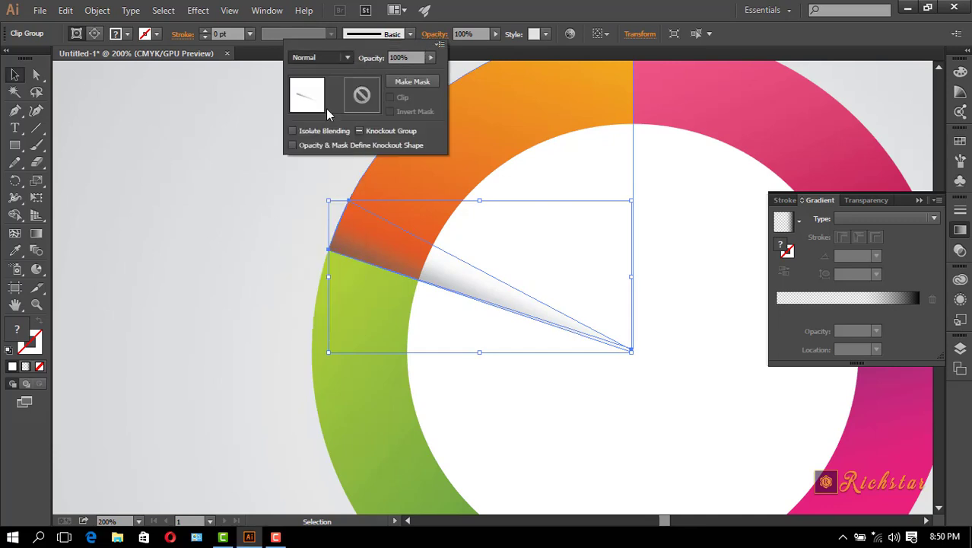
left_click(266, 215)
left_click(263, 214)
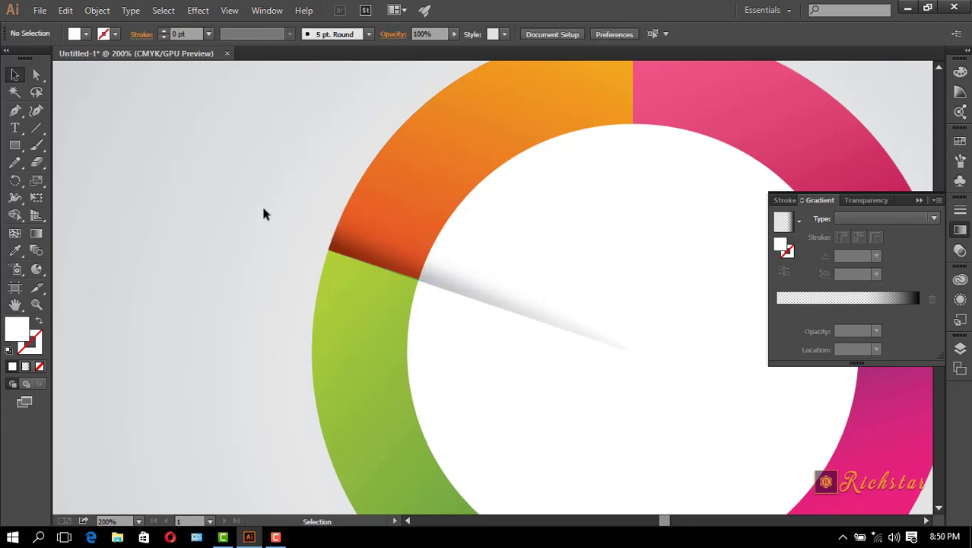
scroll(263, 210, "down", 3)
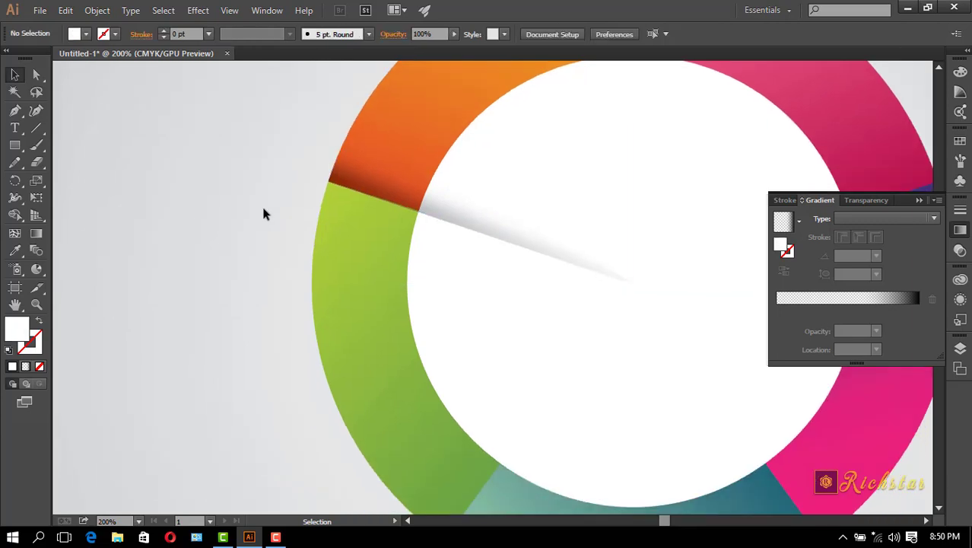
left_click(139, 522)
left_click(149, 507)
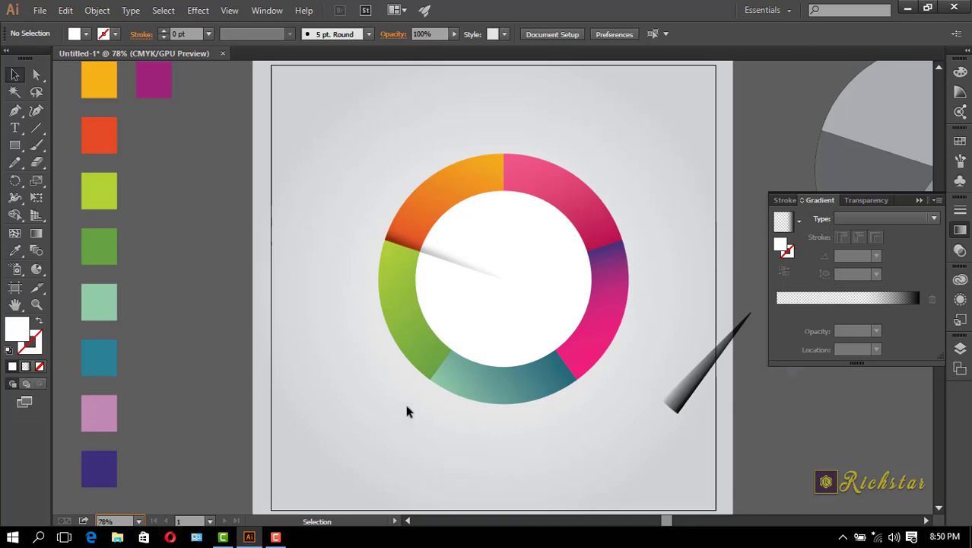
Step: Place a copy of the shadow in the ring, rotate it upright and move it to the top seam
left_click(448, 254)
key("a")
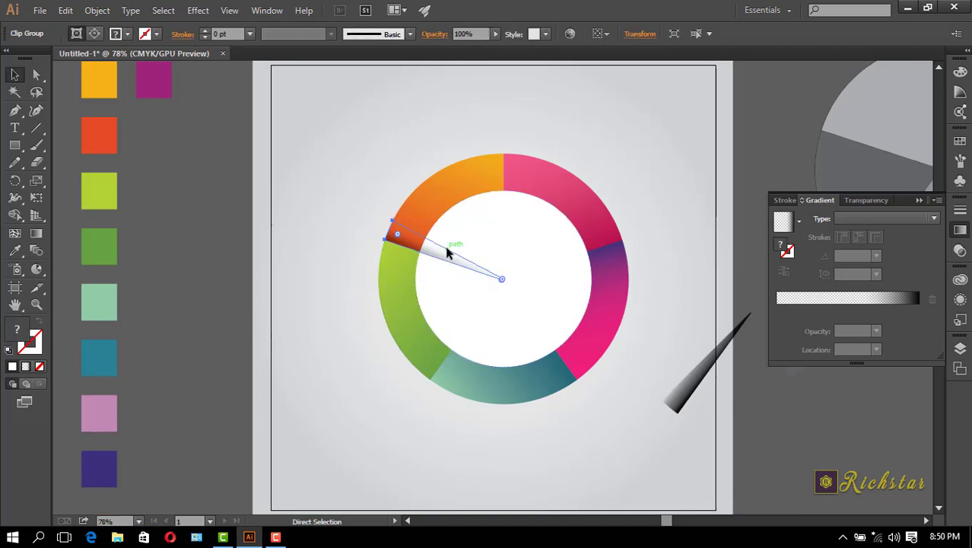
key("v")
key("a")
left_click_drag(447, 253, 500, 297)
key("v")
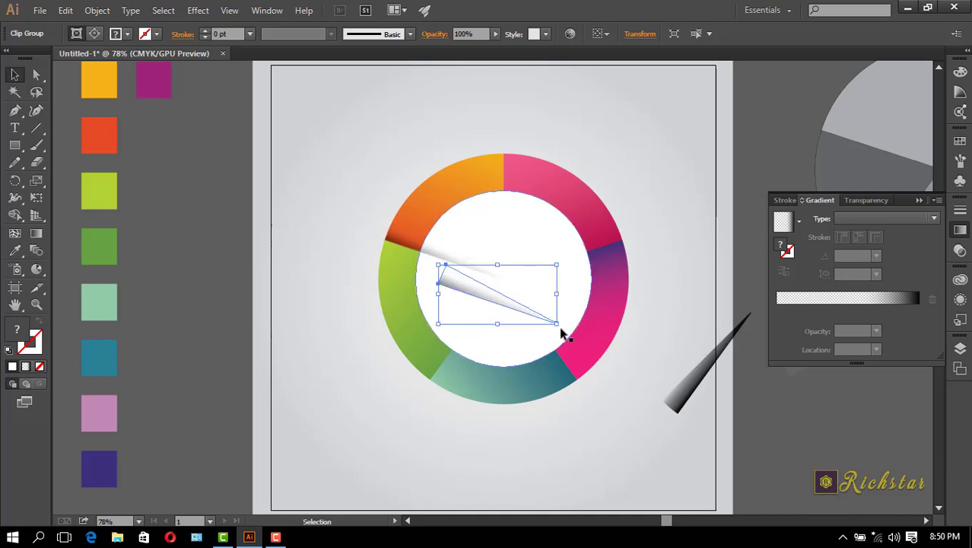
left_click_drag(560, 330, 481, 343)
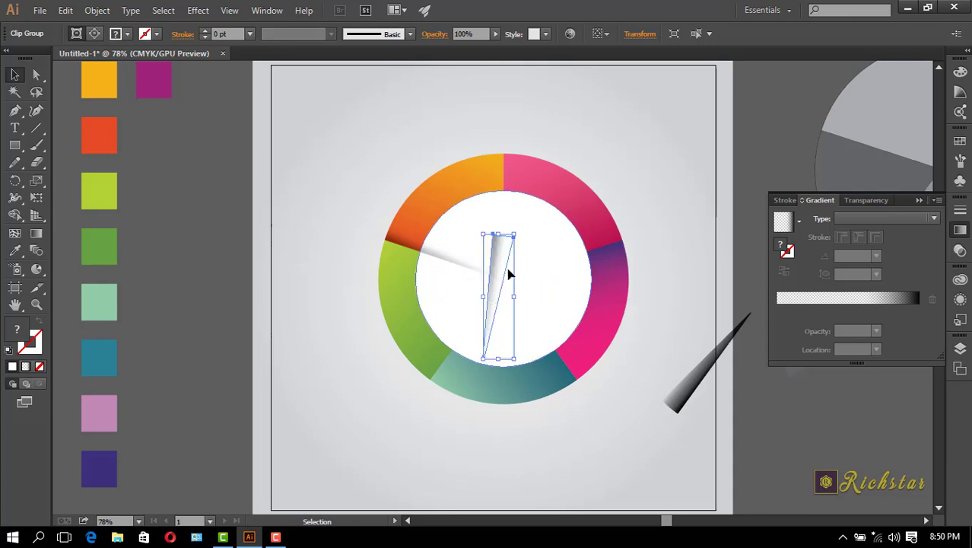
left_click_drag(496, 277, 506, 197)
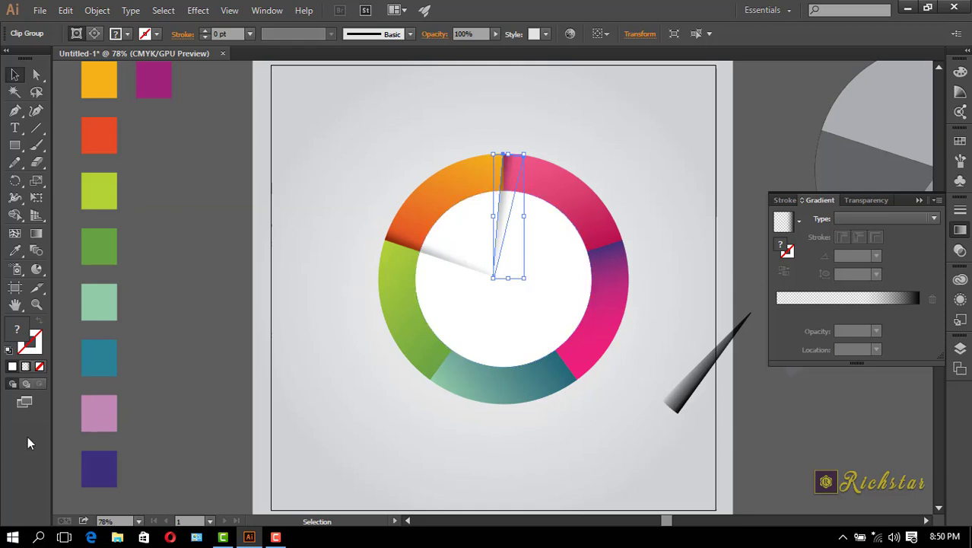
Step: At 200% zoom, straighten the wedge vertically and nudge it right and up onto the orange–pink seam
left_click(36, 304)
left_click(508, 258)
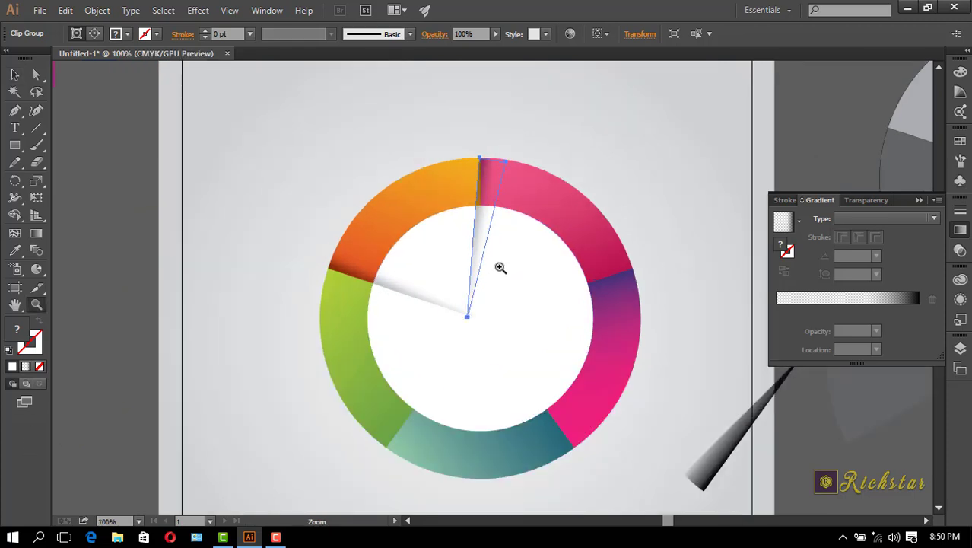
left_click(495, 278)
left_click(495, 328)
left_click(15, 74)
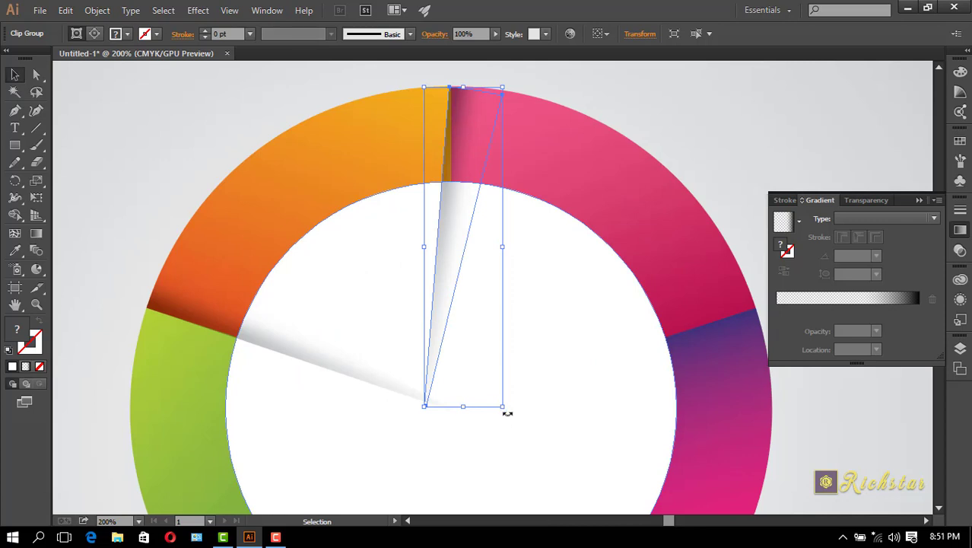
left_click_drag(507, 413, 524, 416)
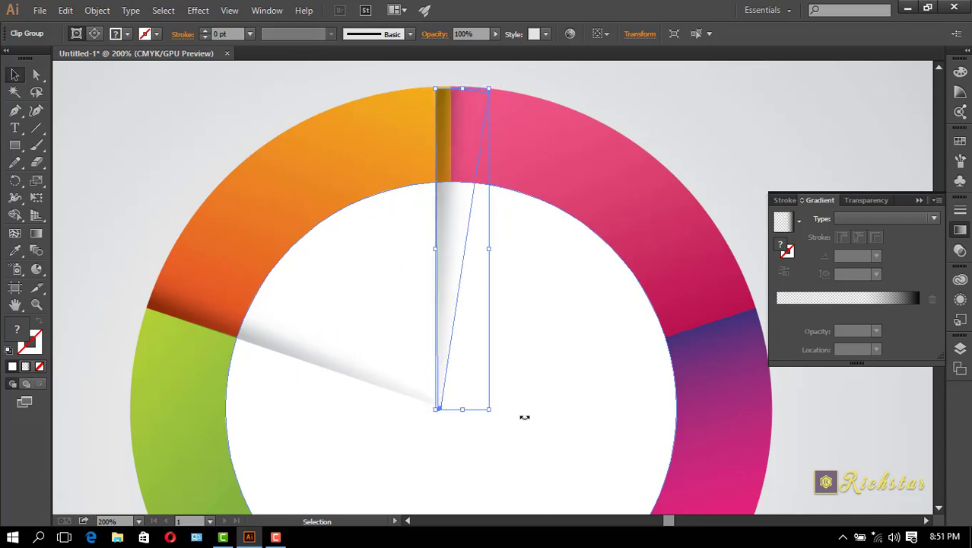
key("Right")
key("Right")
key("Right")
key("Right")
key("Right")
key("Right")
key("Right")
key("Right")
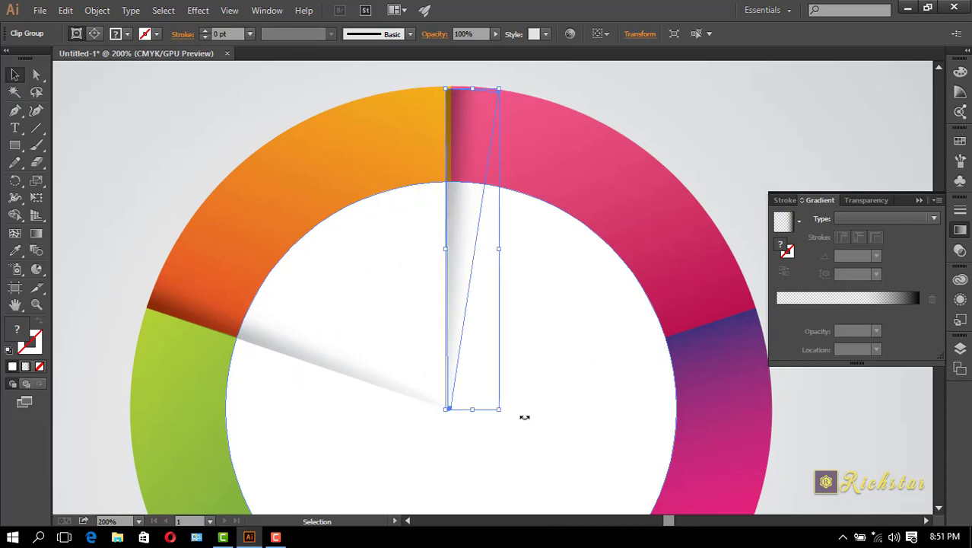
key("Right")
key("Right")
key("Up")
key("Up")
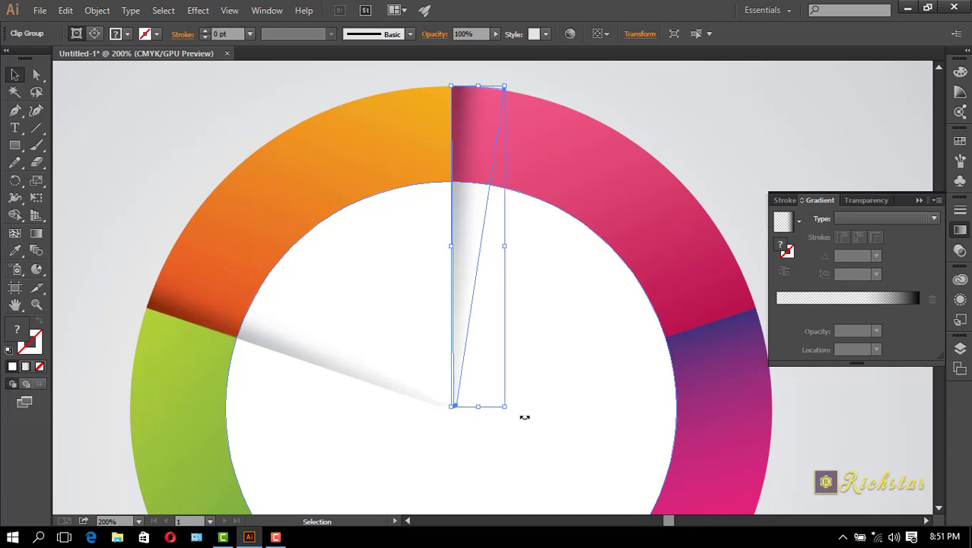
Step: Paste a shadow wedge copy and nudge its tip onto the pink–purple seam at the ring's centre
left_click(646, 108)
scroll(562, 289, "down", 2)
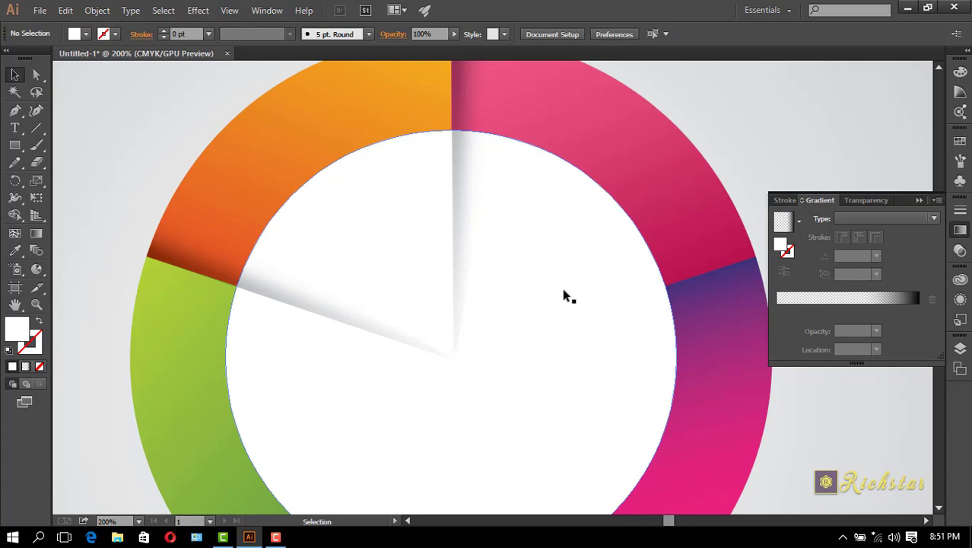
key("ctrl")
key("ctrl+v")
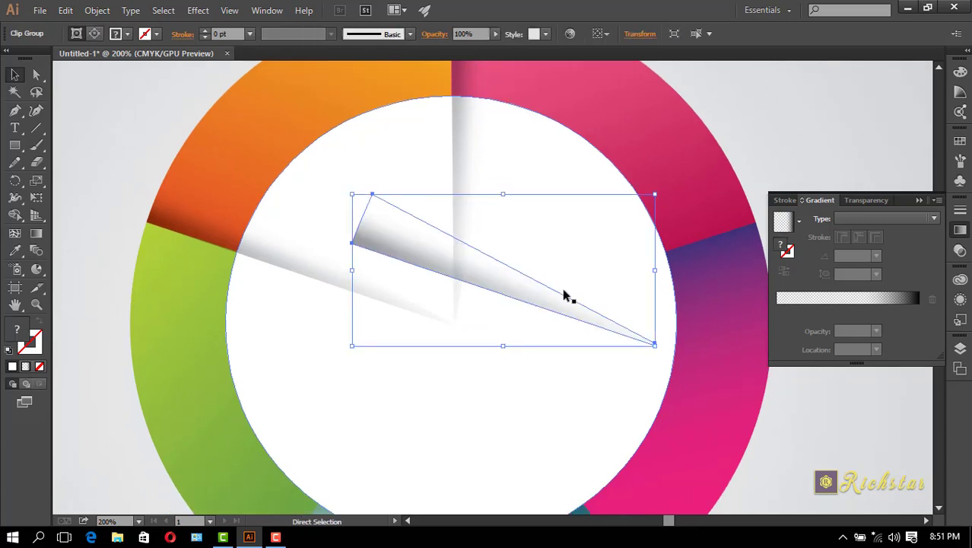
scroll(562, 292, "down", 2)
left_click_drag(657, 332, 721, 274)
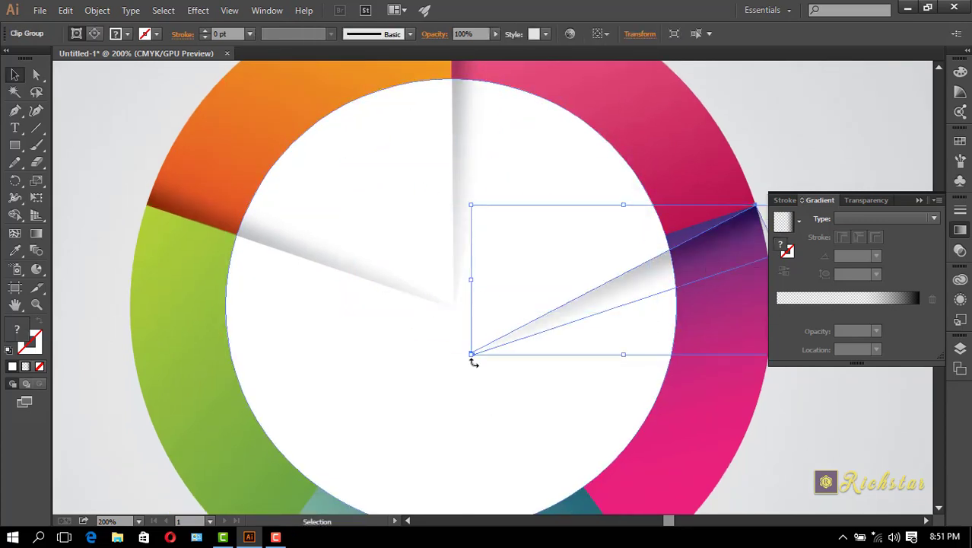
left_click_drag(473, 355, 450, 322)
key("Up")
key("Up")
key("Up")
key("Up")
key("Up")
key("Up")
key("Up")
key("Up")
key("Up")
key("Up")
key("Left")
key("Left")
key("Left")
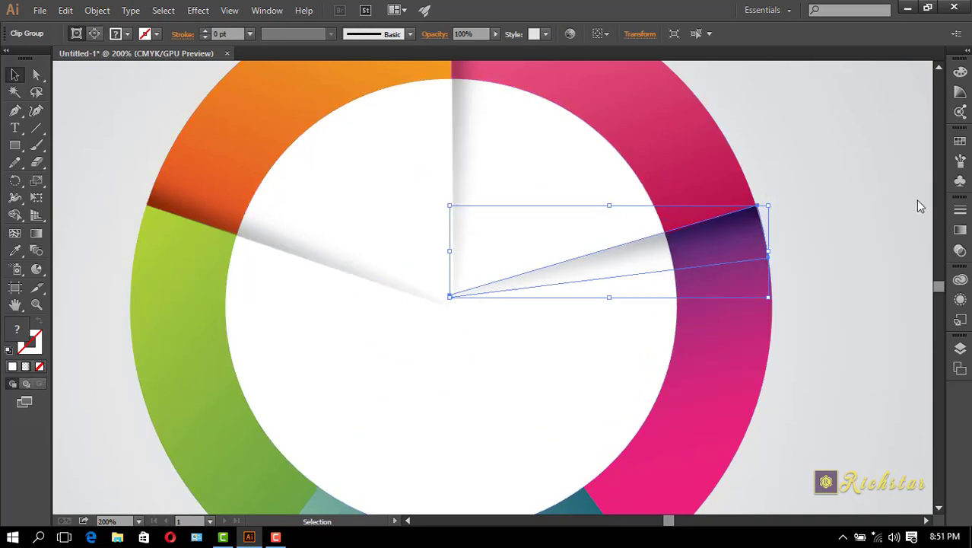
Step: Add another wedge copy, rotate it upright and move it down toward the teal segment
key("a")
left_click(769, 259)
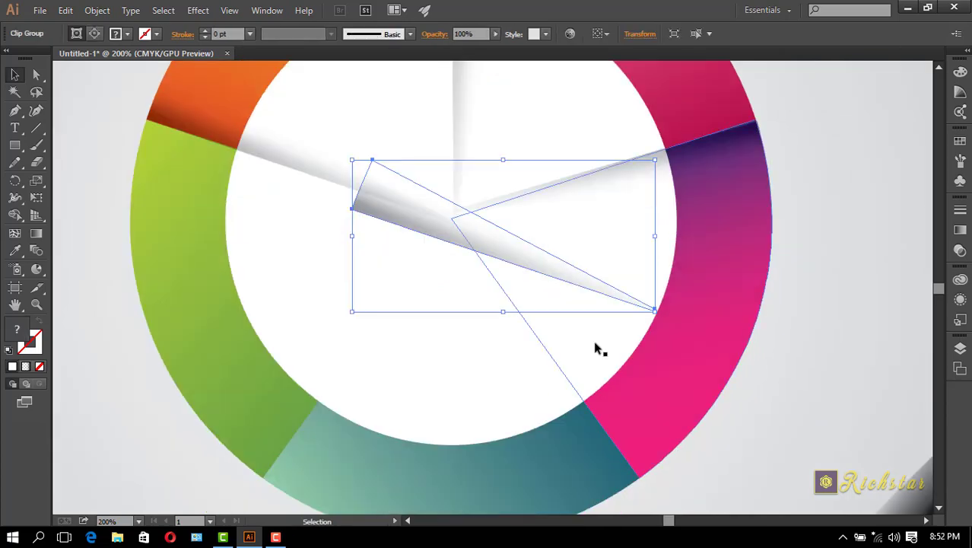
left_click_drag(597, 349, 761, 319)
scroll(685, 259, "down", 1)
left_click_drag(528, 274, 590, 491)
scroll(608, 449, "down", 3)
left_click_drag(644, 404, 527, 485)
Step: Move and rotate that wedge so it follows the green–teal seam
left_click(644, 399)
key("ctrl+z")
scroll(527, 485, "left", 5)
left_click_drag(608, 411, 417, 311)
left_click_drag(360, 362, 327, 338)
left_click_drag(414, 316, 498, 320)
mouse_move(382, 366)
left_mouse_down()
mouse_move(391, 356)
mouse_move(401, 388)
mouse_move(376, 368)
left_mouse_up()
Step: Adjust the angle of the wedge on the upper-right seam
left_click(636, 368)
scroll(636, 369, "up", 4)
left_click(630, 176)
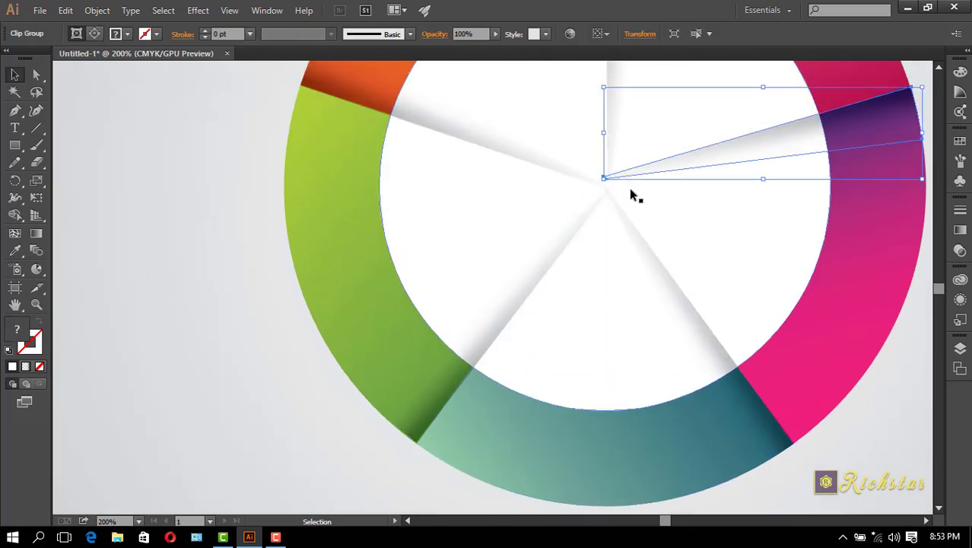
mouse_move(597, 90)
left_mouse_down()
mouse_move(602, 104)
mouse_move(601, 92)
left_mouse_up()
left_click(238, 242)
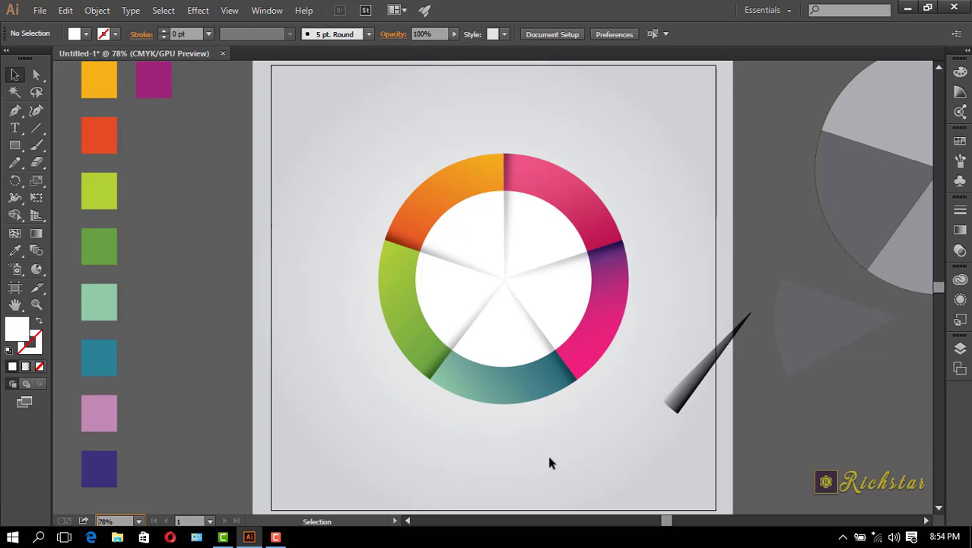
Step: Draw a white circle with the Ellipse tool and enlarge it over the top orange segment
left_click(14, 144)
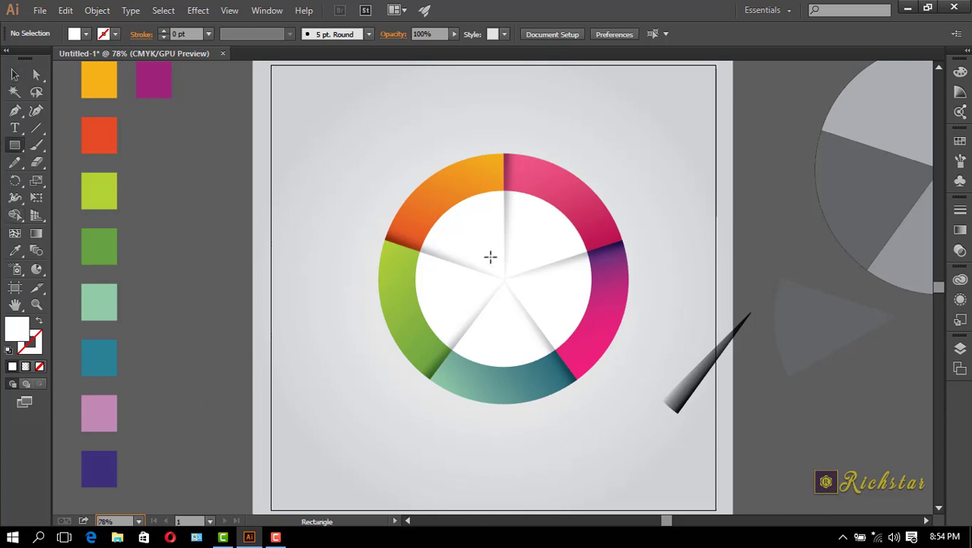
left_click_drag(307, 89, 354, 136)
key("Delete")
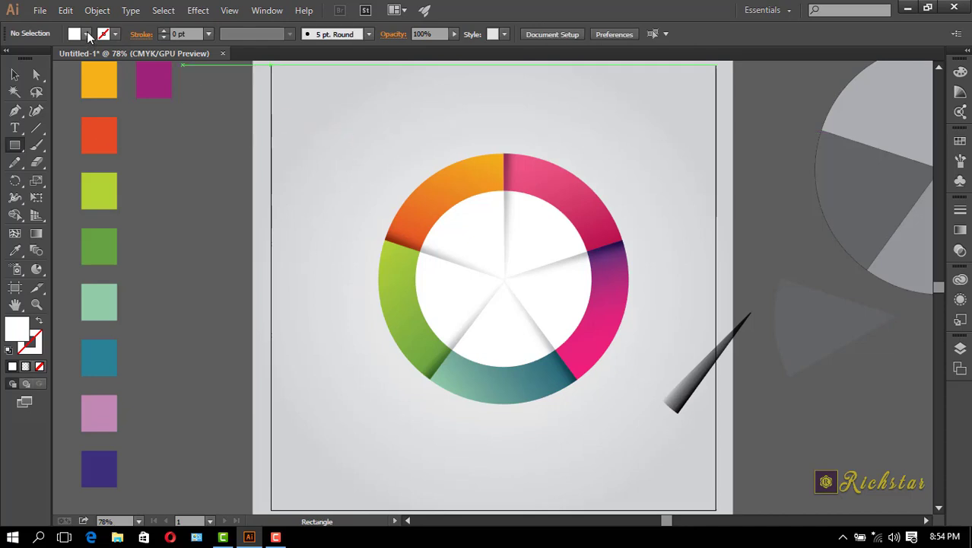
left_click(87, 31)
left_click_drag(15, 144, 50, 174)
left_click_drag(309, 112, 365, 167)
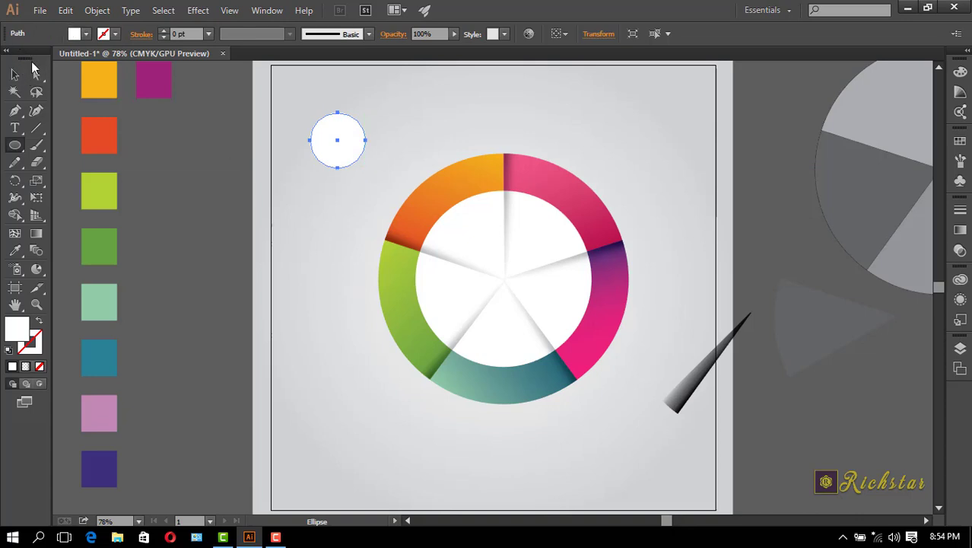
left_click(14, 76)
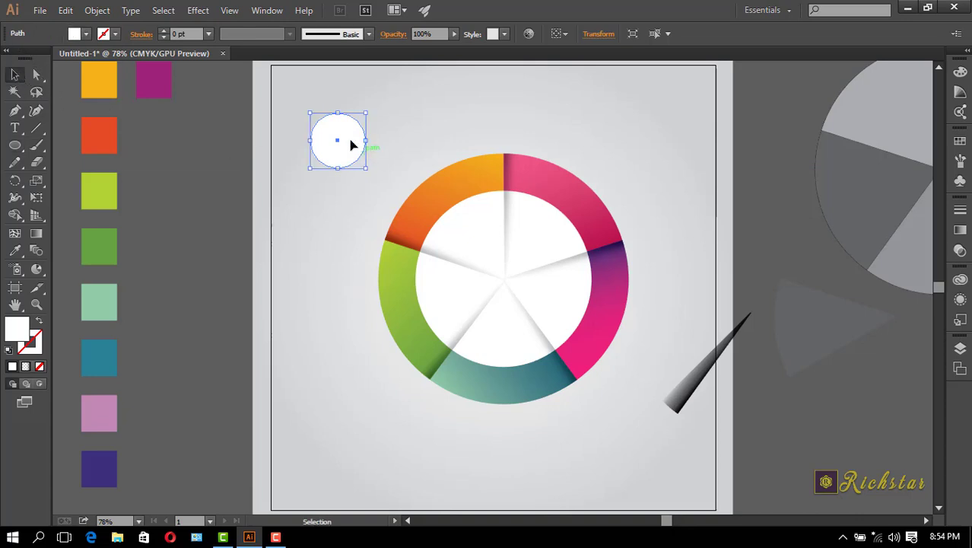
left_click_drag(331, 131, 440, 183)
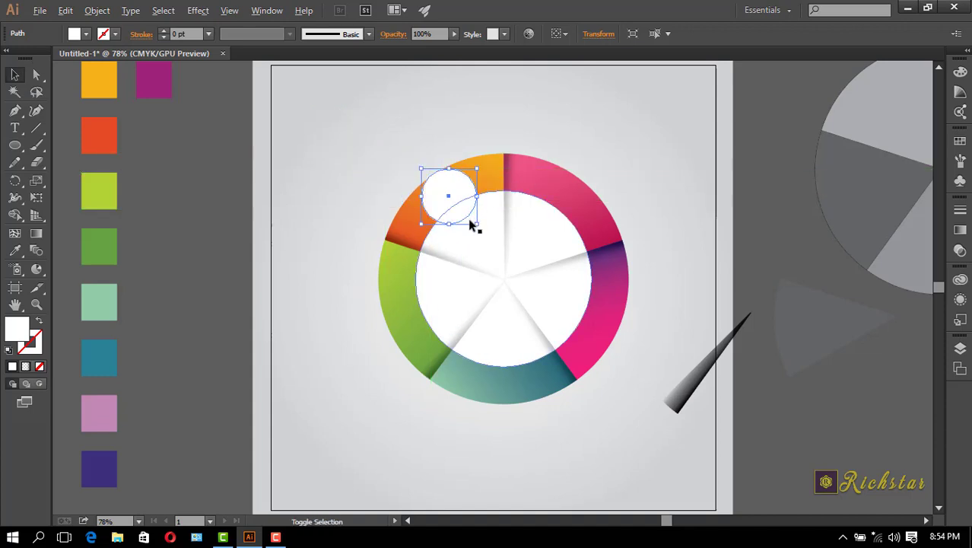
left_click_drag(479, 226, 498, 236)
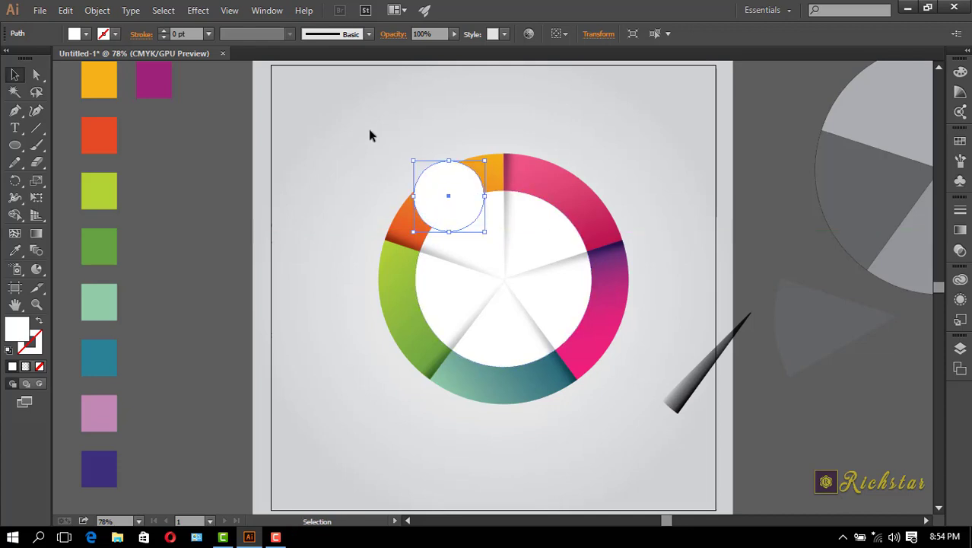
Step: Copy the circle and move the duplicate to the artboard's upper-left
left_click(368, 128)
left_click(458, 197)
key("ctrl+c")
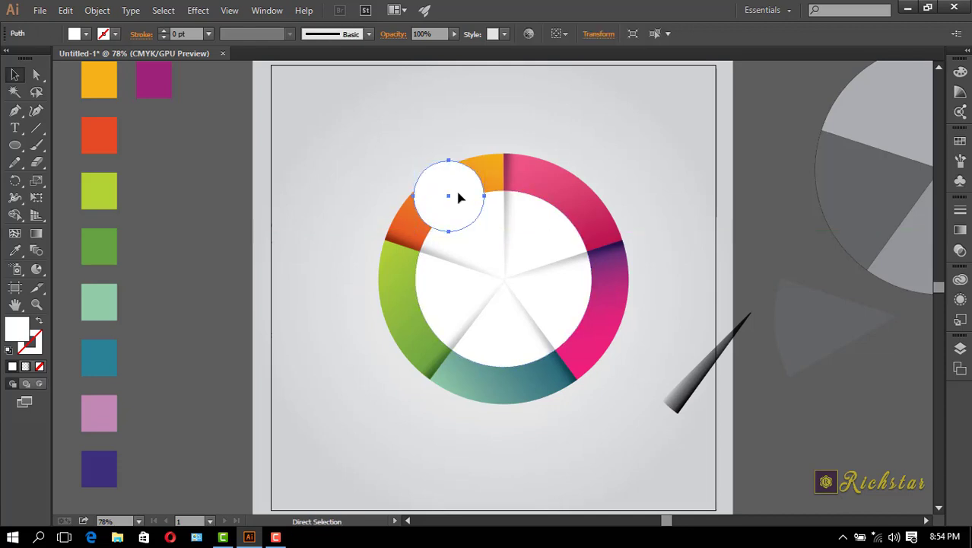
key("ctrl+v")
left_click_drag(486, 276, 332, 131)
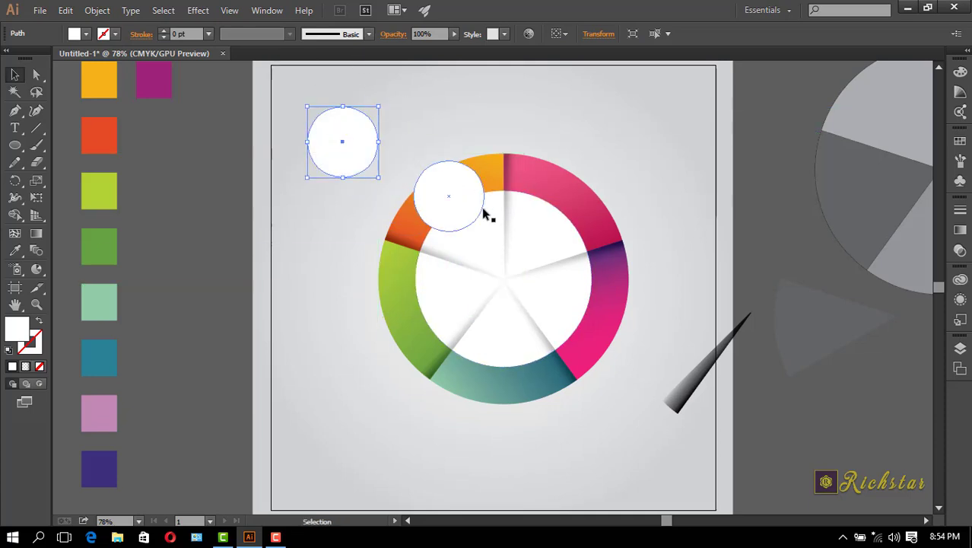
Step: Set the orange-segment circle's blending mode to Soft Light, trying Overlay on the way
left_click(435, 191)
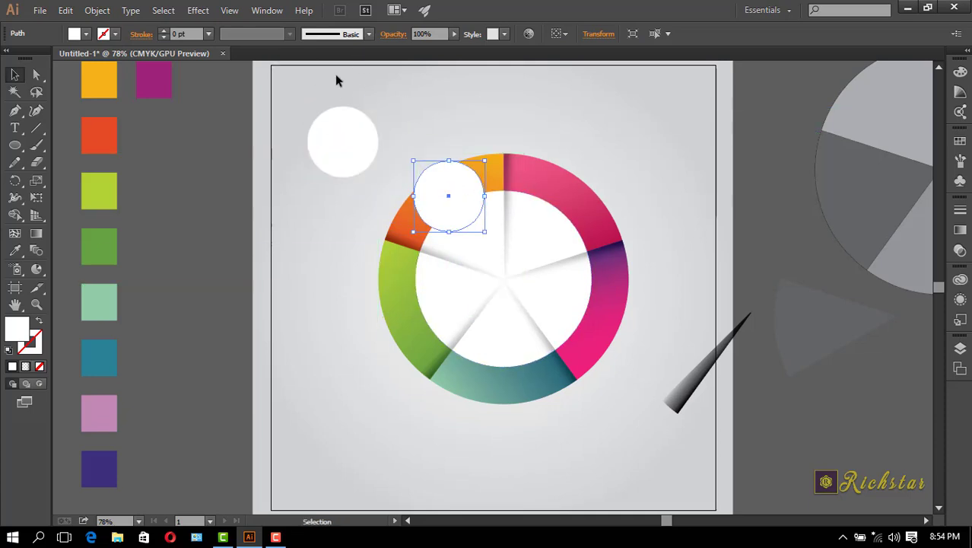
left_click(395, 33)
left_click(286, 59)
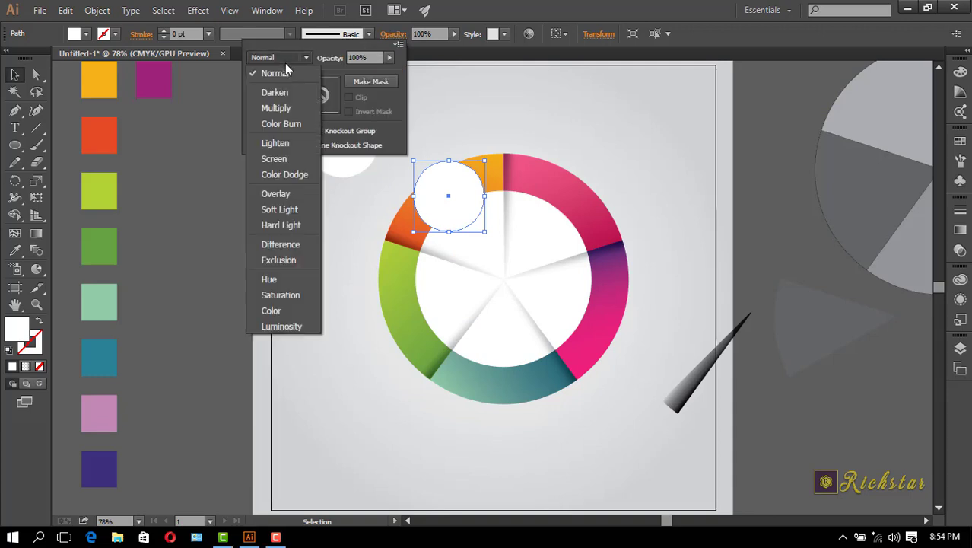
left_click(289, 200)
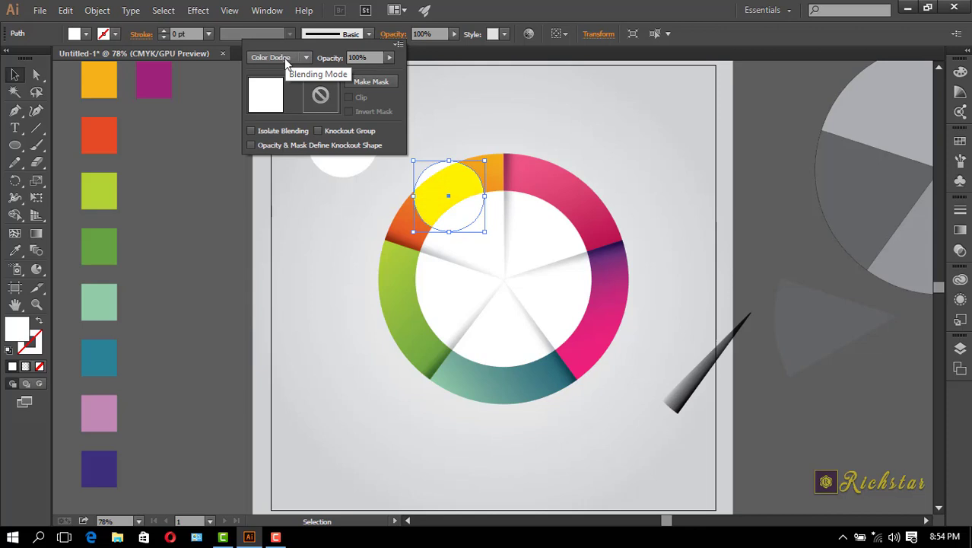
key("Down")
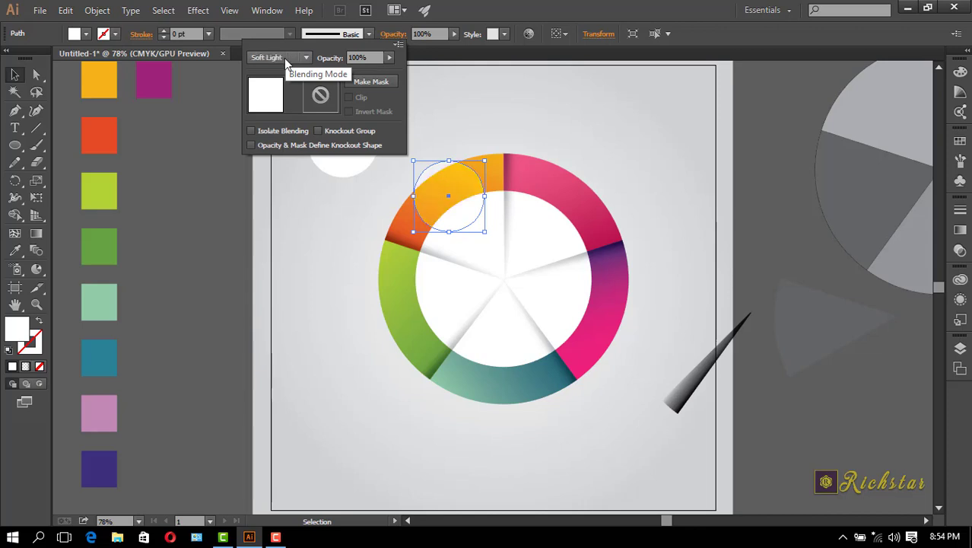
left_click(298, 205)
left_click(299, 205)
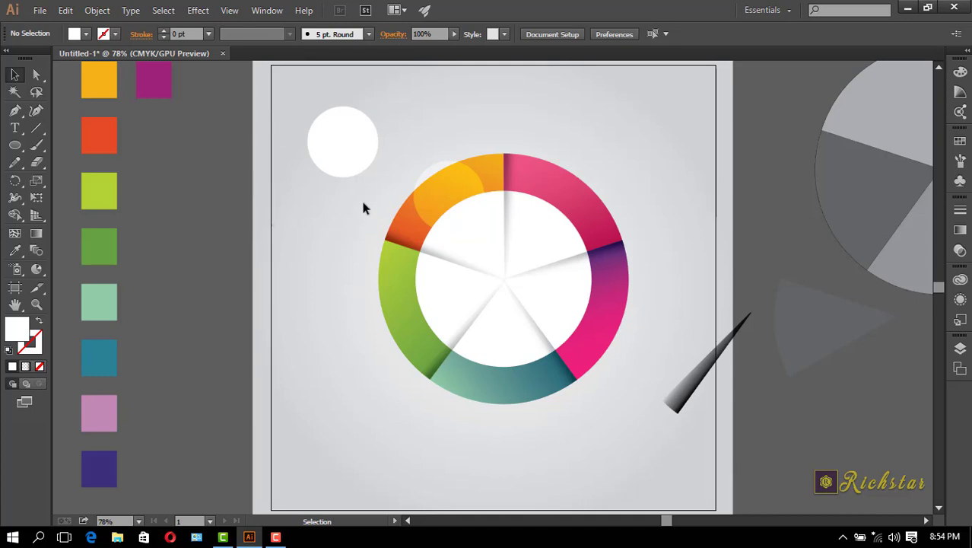
Step: Remove the white fill from the spare upper-left circle
left_click(340, 164)
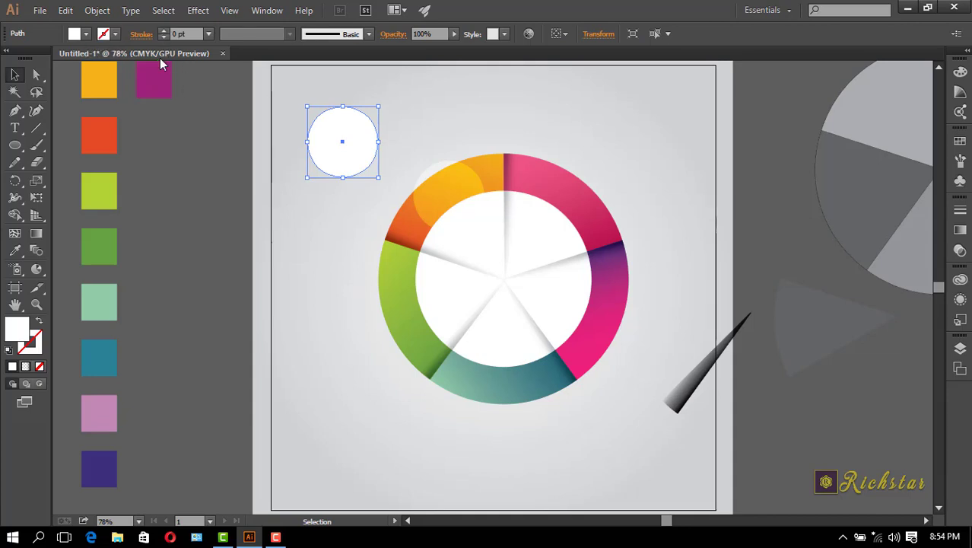
left_click(162, 31)
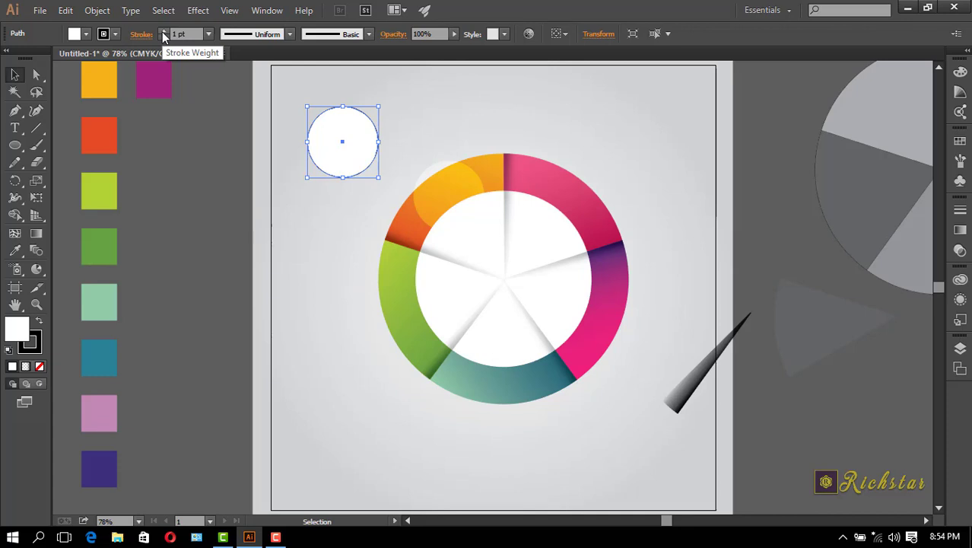
left_click(162, 32)
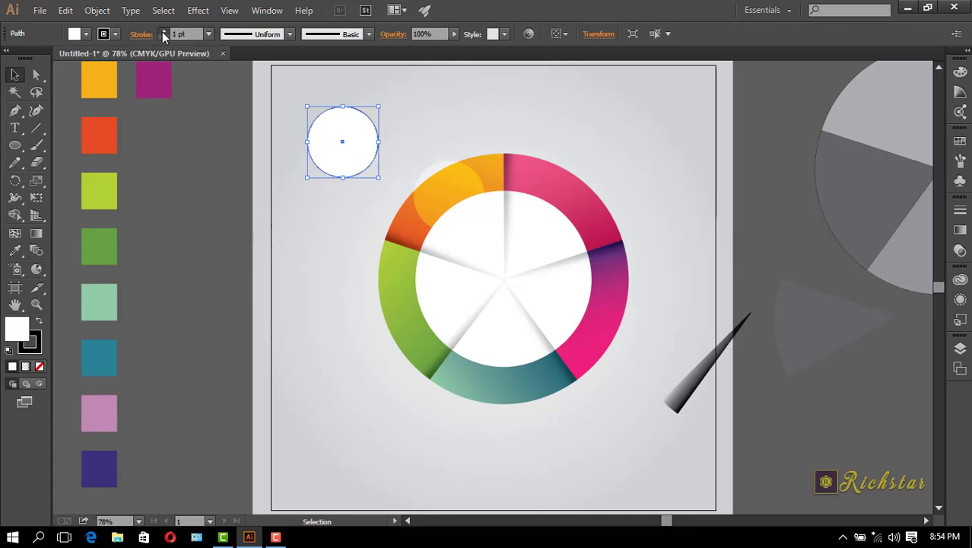
left_click(115, 34)
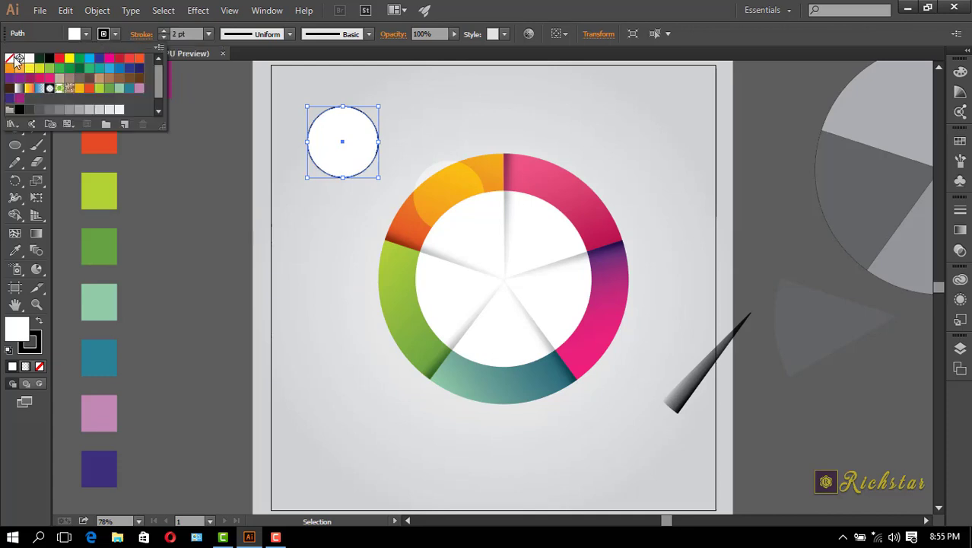
left_click(11, 59)
left_click(86, 35)
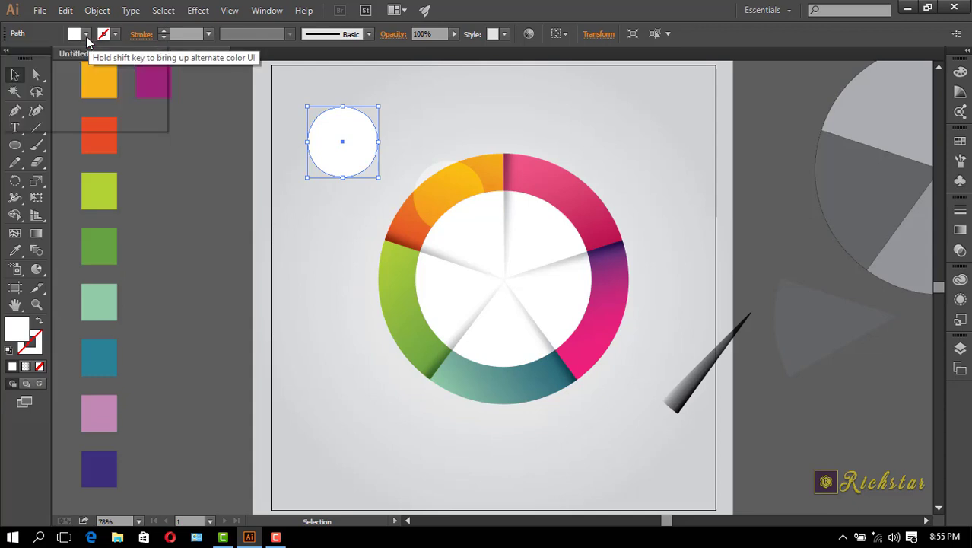
left_click(86, 35)
left_click(11, 59)
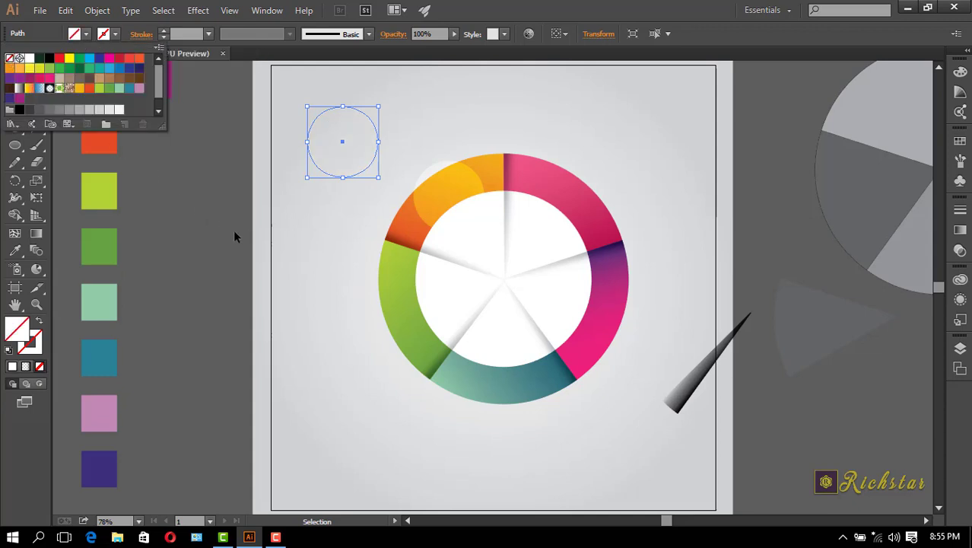
left_click(285, 242)
left_click(306, 240)
Step: Give that circle a 2 pt white stroke and drag the pale Soft Light circle toward it
left_click_drag(289, 96, 371, 210)
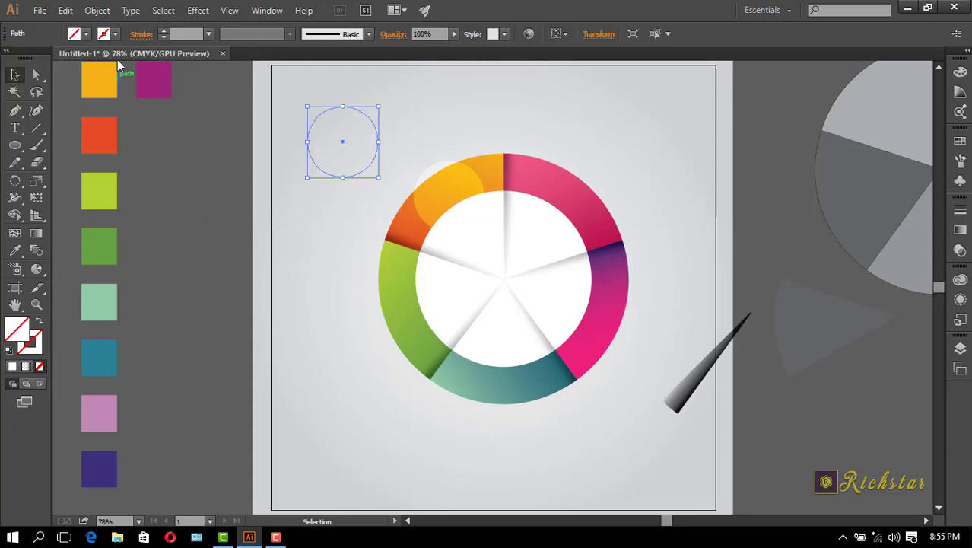
left_click(161, 31)
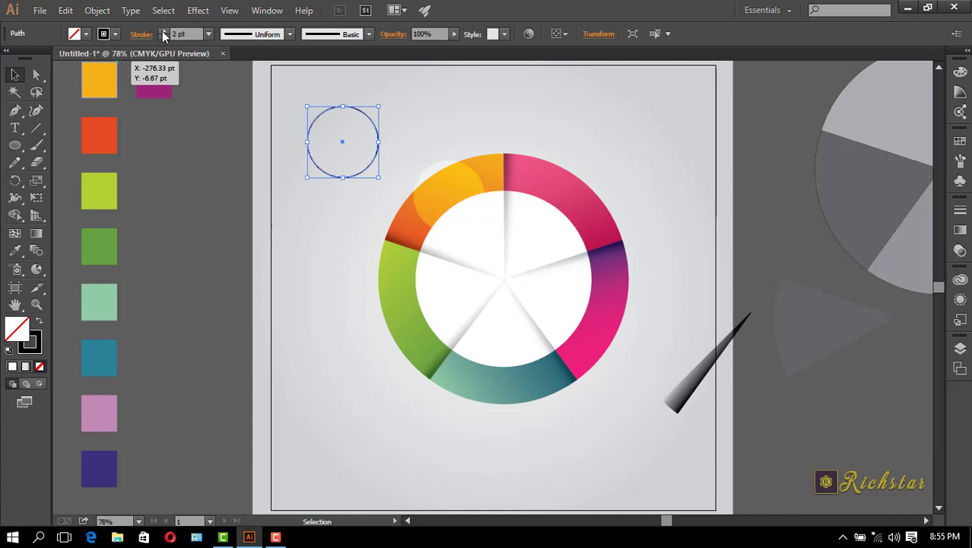
left_click(115, 34)
left_click(31, 58)
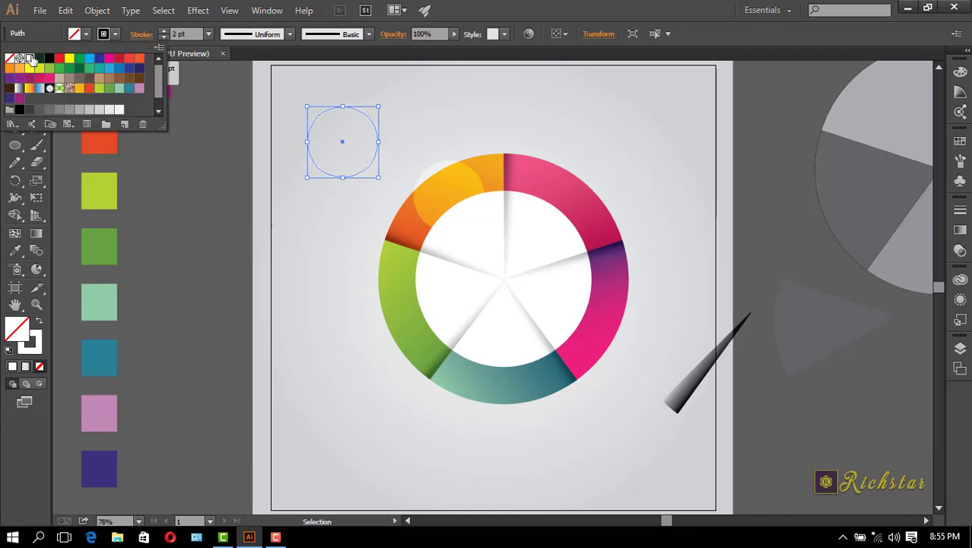
left_click(302, 202)
left_click(303, 202)
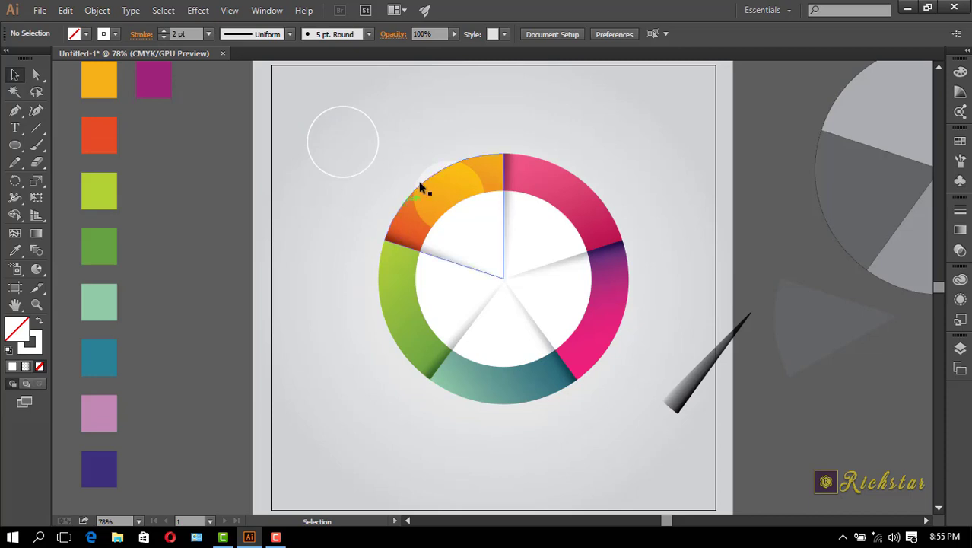
left_click_drag(434, 181, 329, 141)
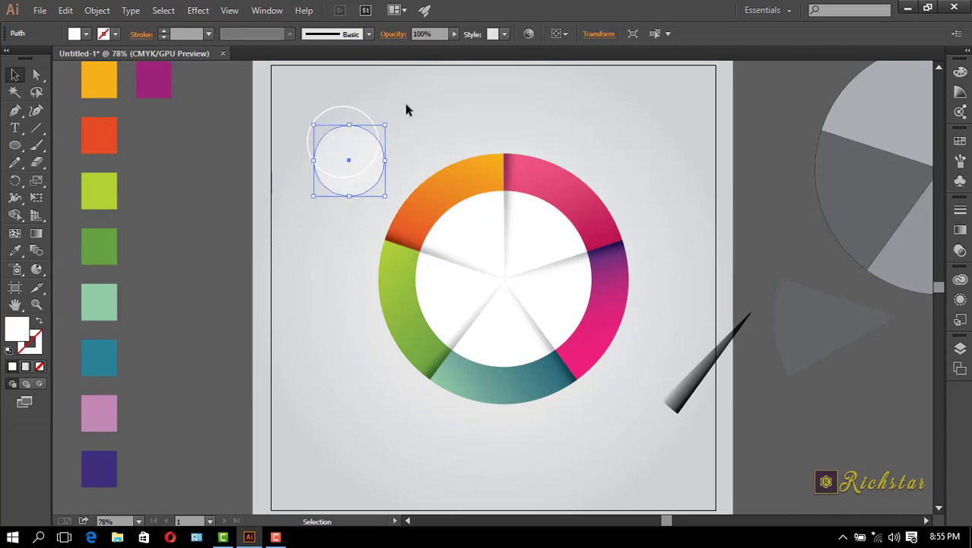
Step: Centre the two top-left circles on each other, trying and undoing a move to the orange segment
left_click_drag(406, 107, 319, 169)
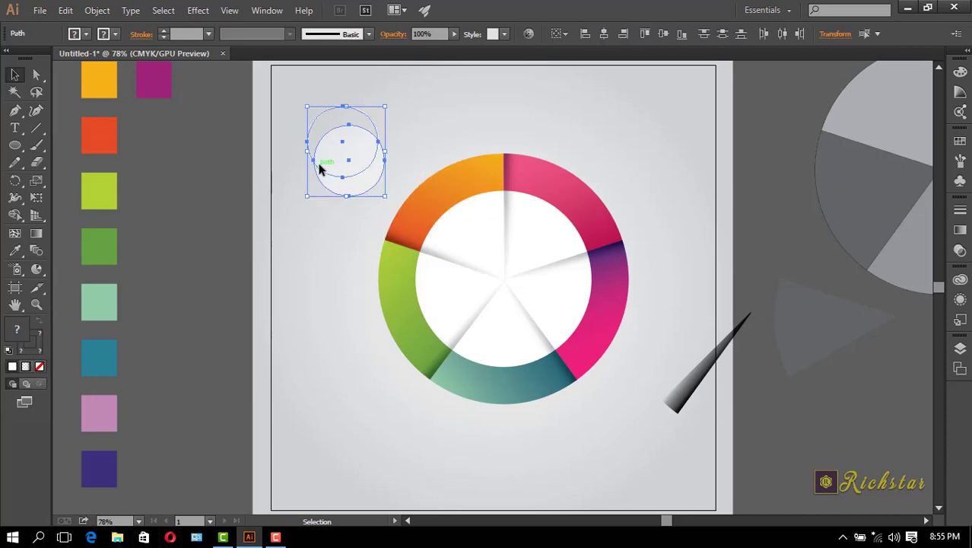
left_click(601, 35)
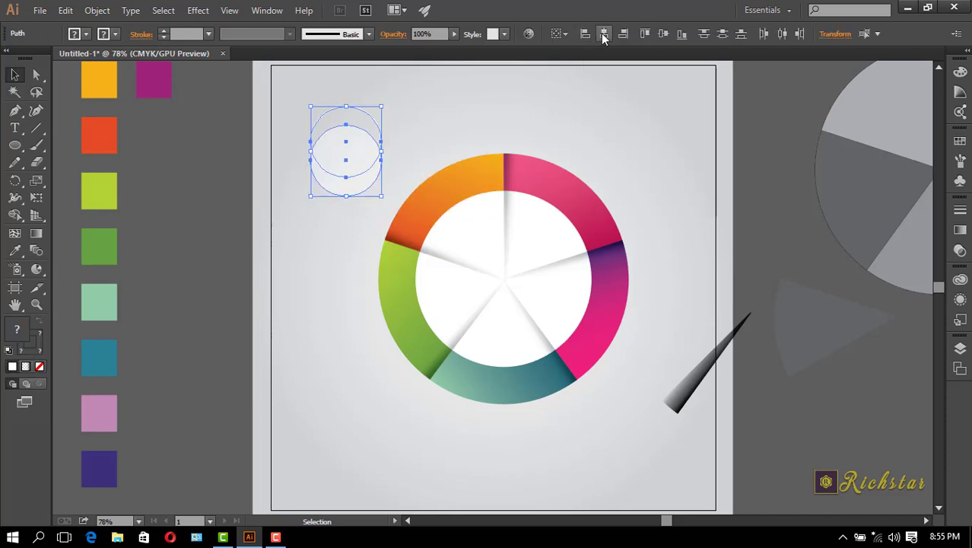
left_click(662, 35)
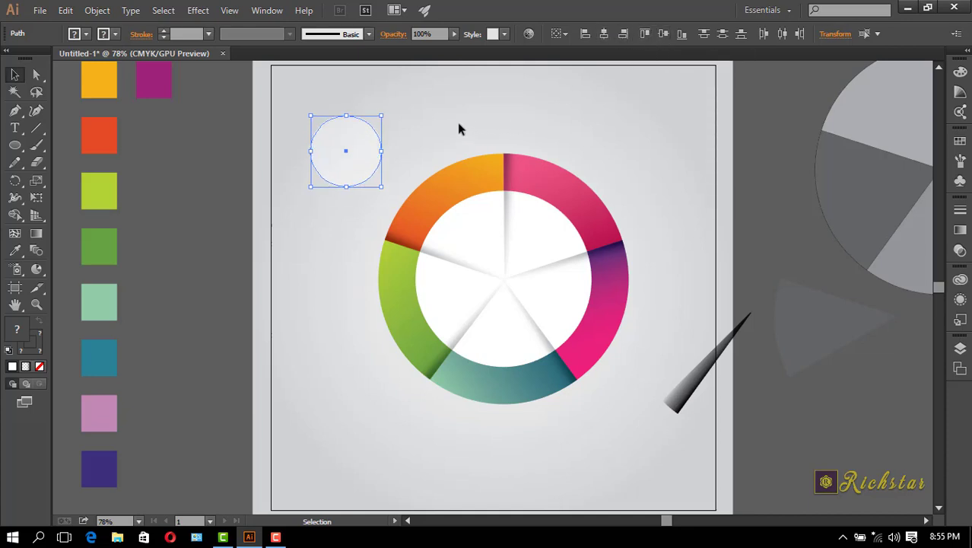
left_click_drag(346, 125, 436, 193)
left_click(488, 289)
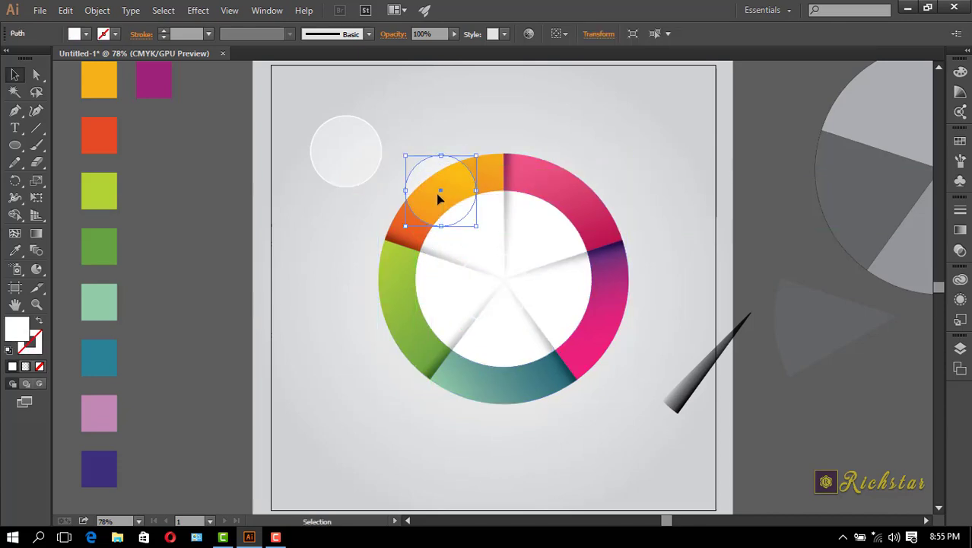
left_click(438, 111)
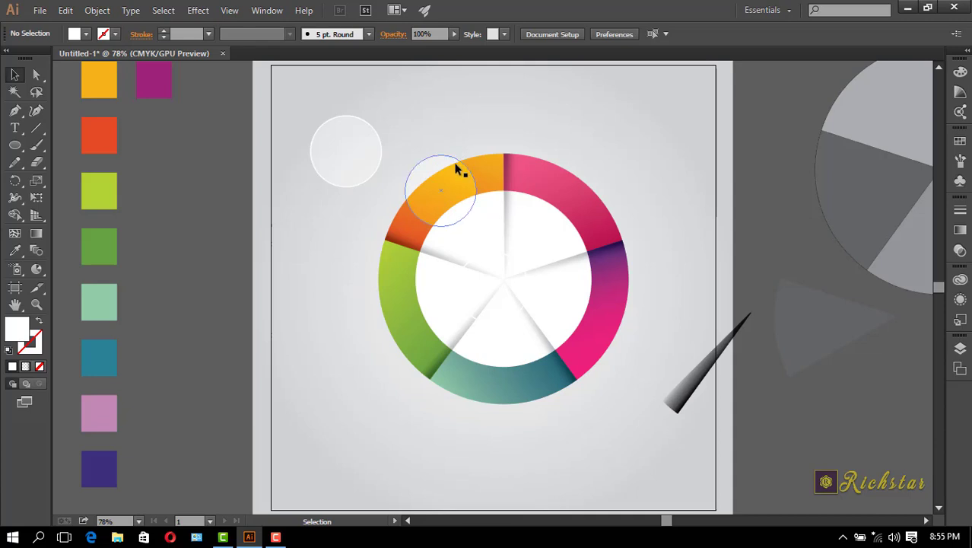
key("ctrl+z")
key("ctrl+z")
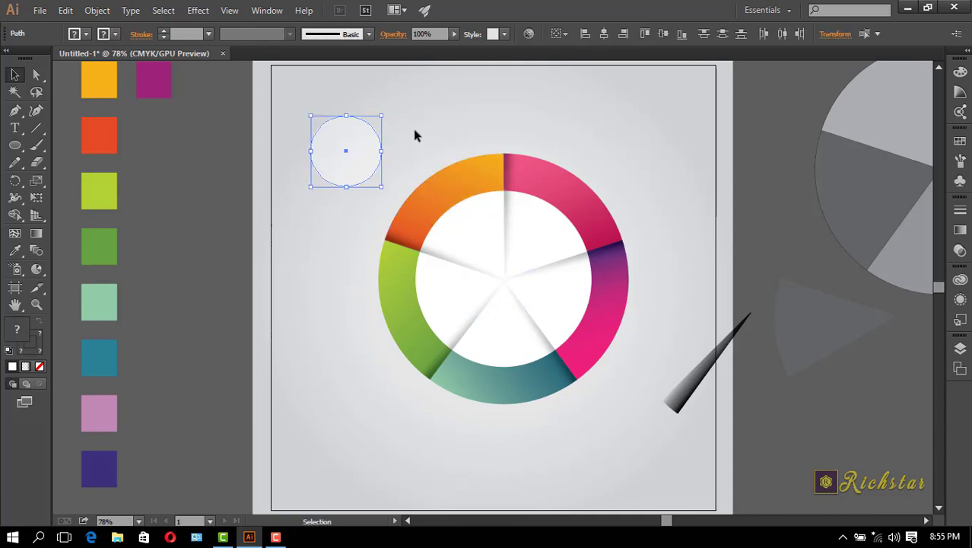
Step: Reselect the top-left circles and check their transparency settings
left_click(413, 129)
left_click_drag(413, 113, 330, 199)
left_click(330, 199)
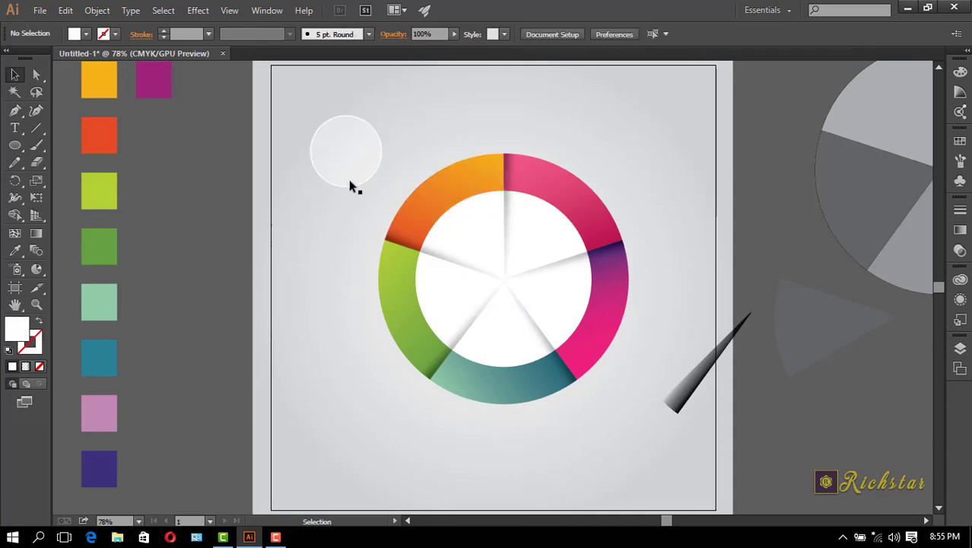
left_click(344, 179)
left_click(343, 229)
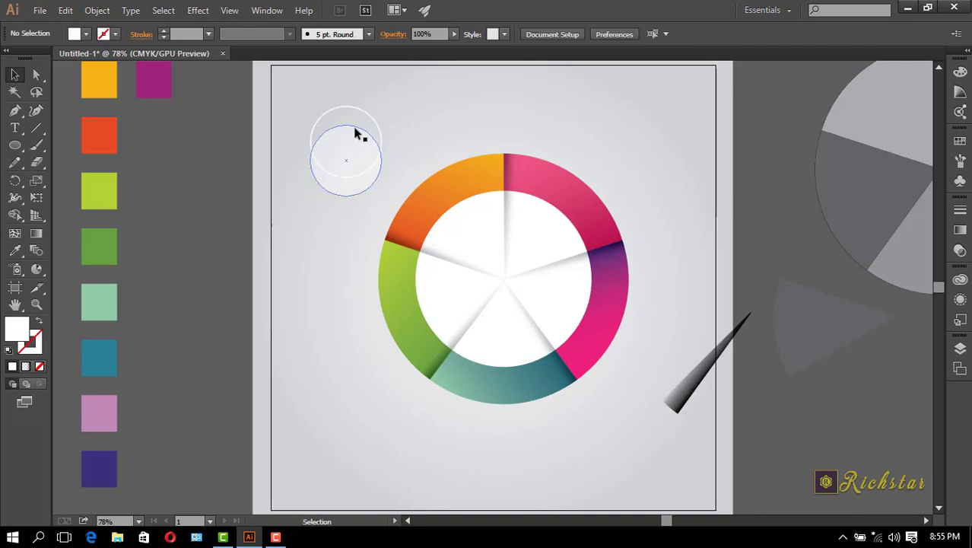
left_click(352, 108)
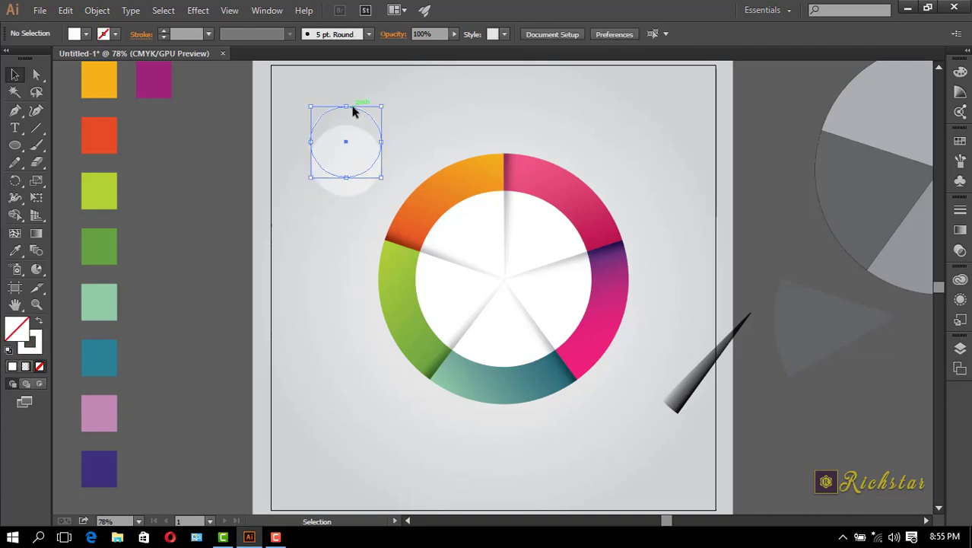
left_click(392, 34)
key("Escape")
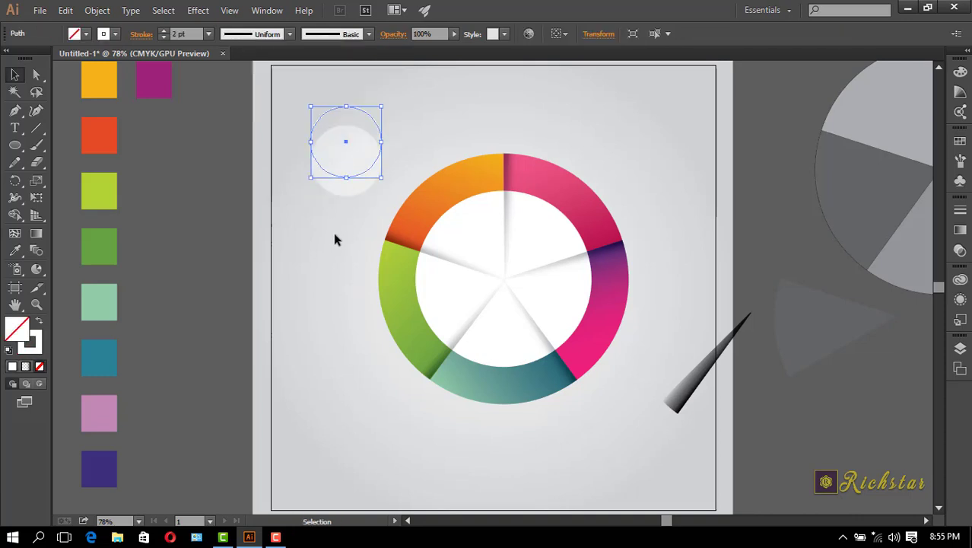
left_click(330, 145)
left_click(347, 214)
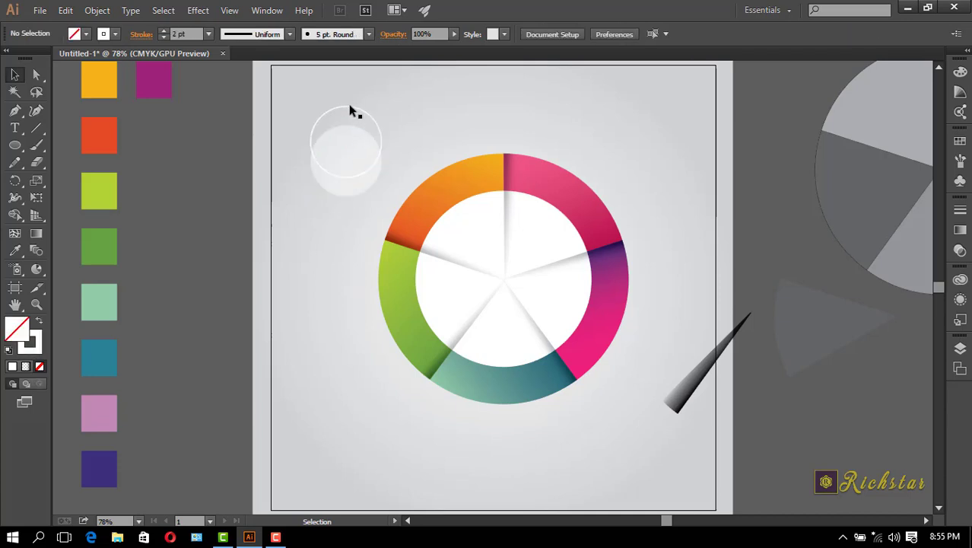
left_click(351, 110)
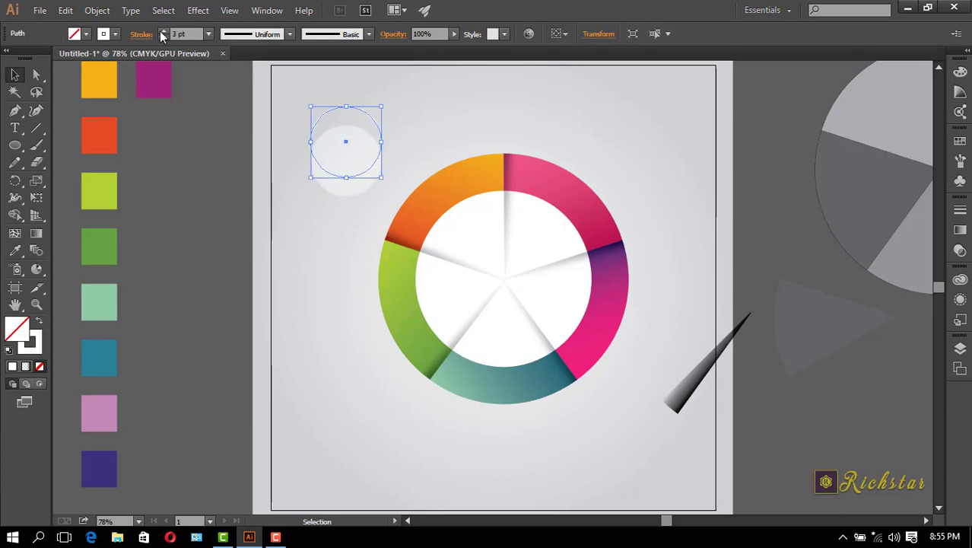
left_click(391, 93)
Step: Re-centre both circles, group them, and place a pasted copy over the orange segment
left_click(333, 160)
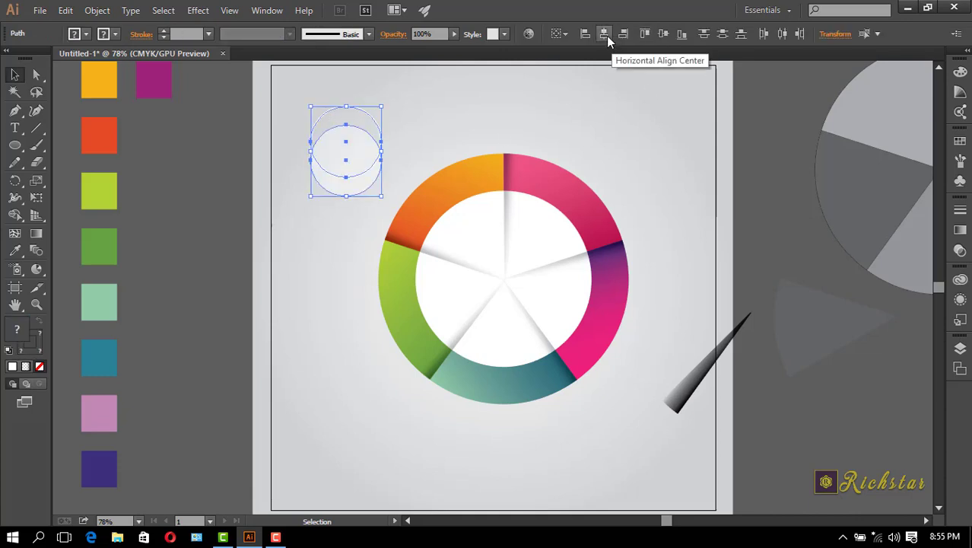
left_click(605, 35)
left_click(663, 35)
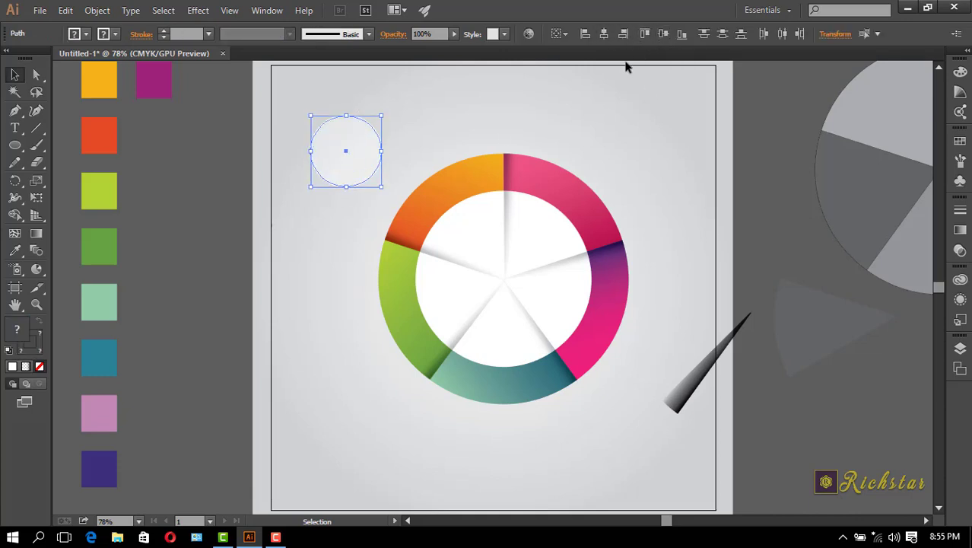
key("ctrl+g")
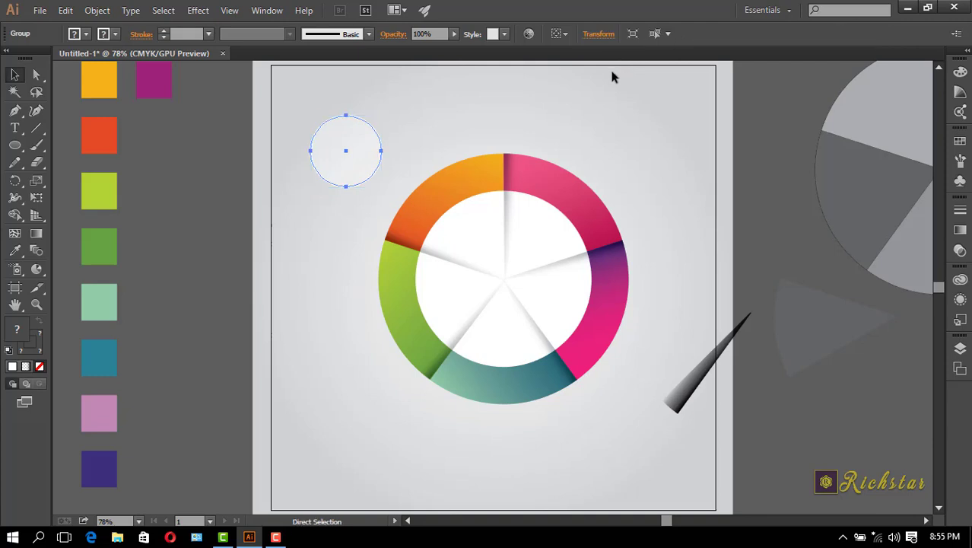
key("ctrl+c")
key("ctrl+v")
left_click_drag(479, 272, 444, 195)
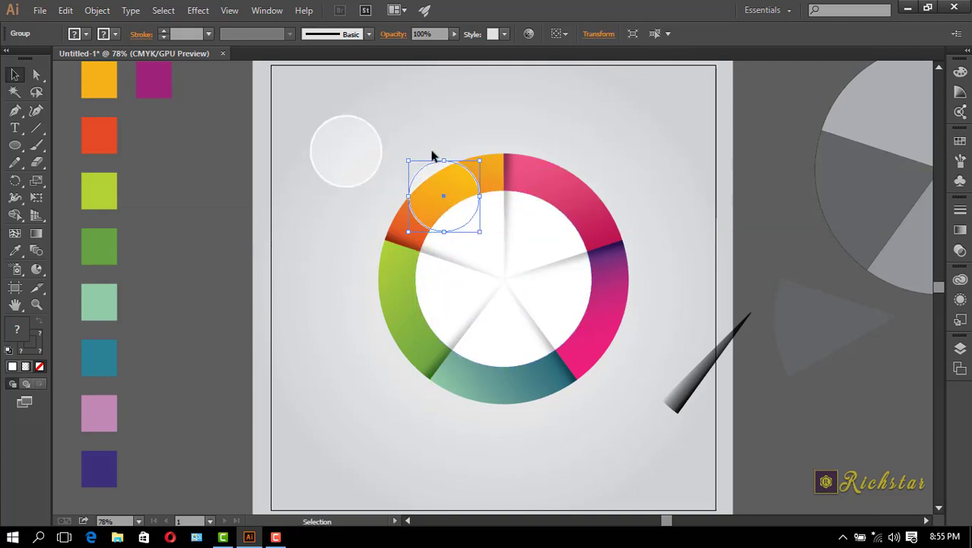
left_click(424, 120)
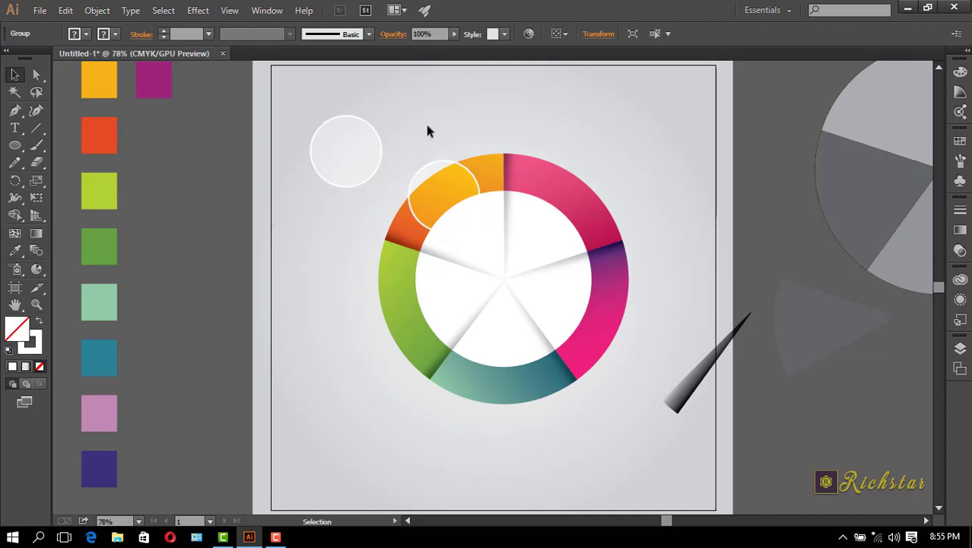
scroll(424, 122, "down", 1)
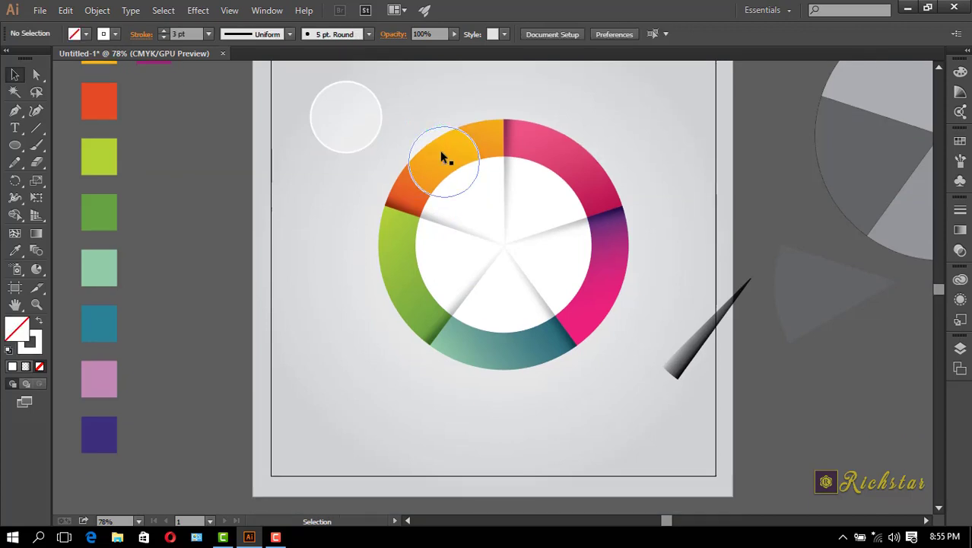
Step: Enter and leave the copied circle group, then undo placing the copy
double_click(439, 157)
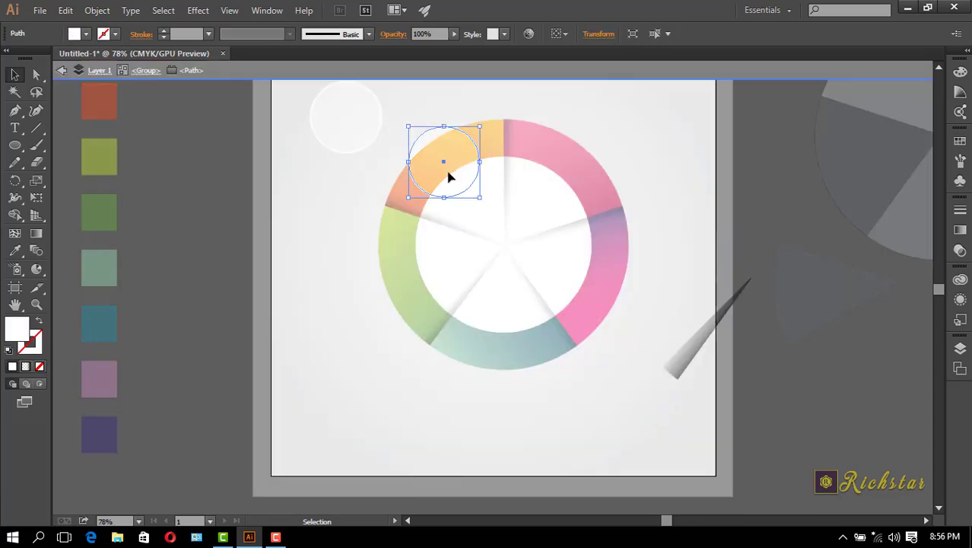
left_click(323, 197)
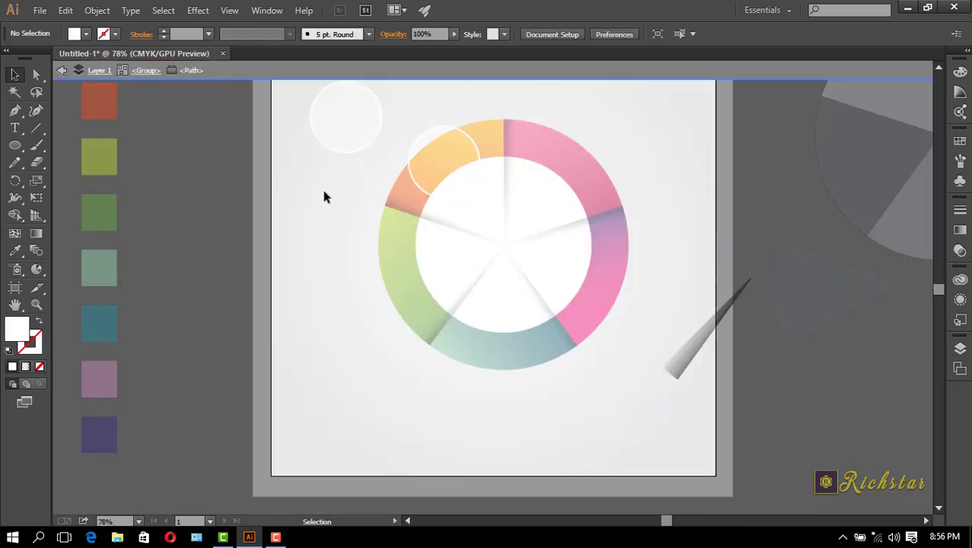
double_click(323, 197)
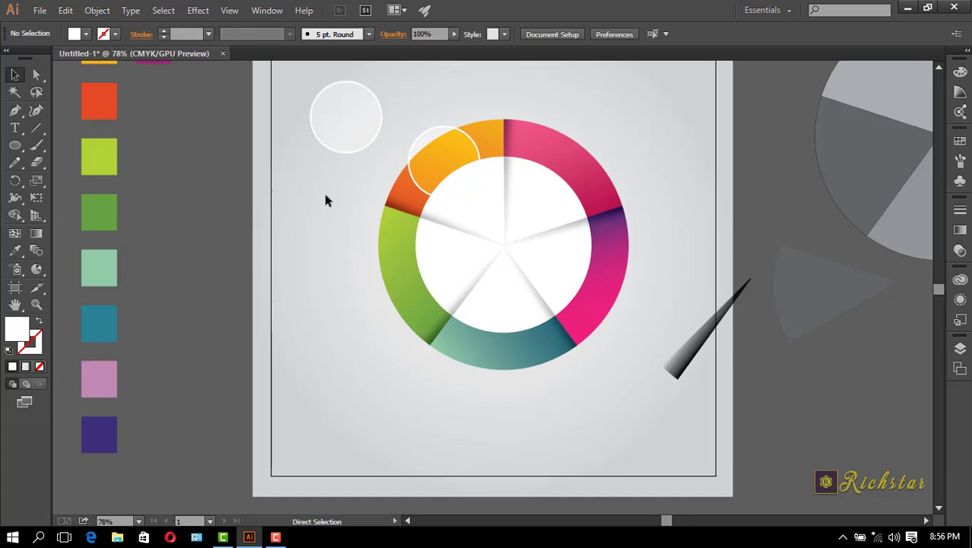
key("ctrl+z")
key("ctrl+z")
key("v")
left_click(327, 199)
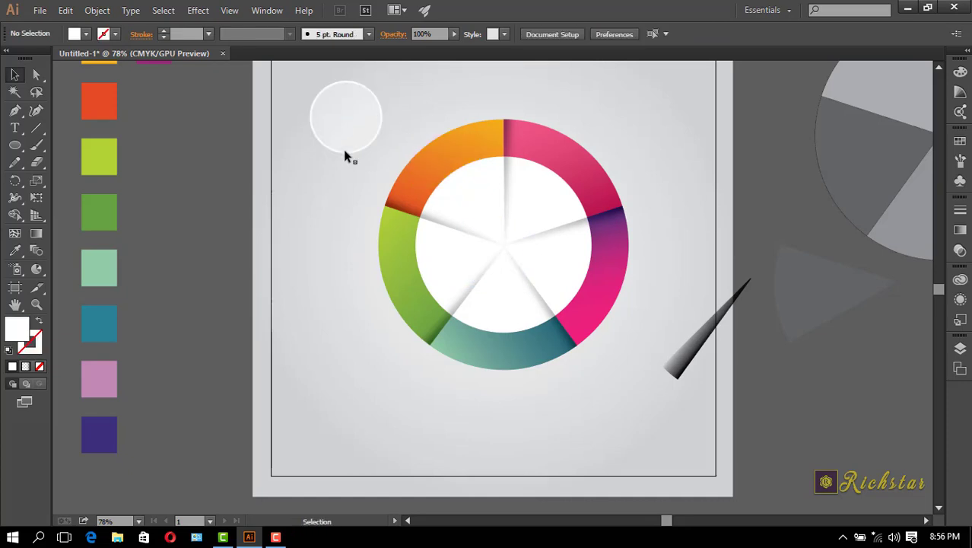
Step: Isolate the top-left group's inner circle and set its blend mode to Soft Light
left_click(343, 128)
double_click(343, 128)
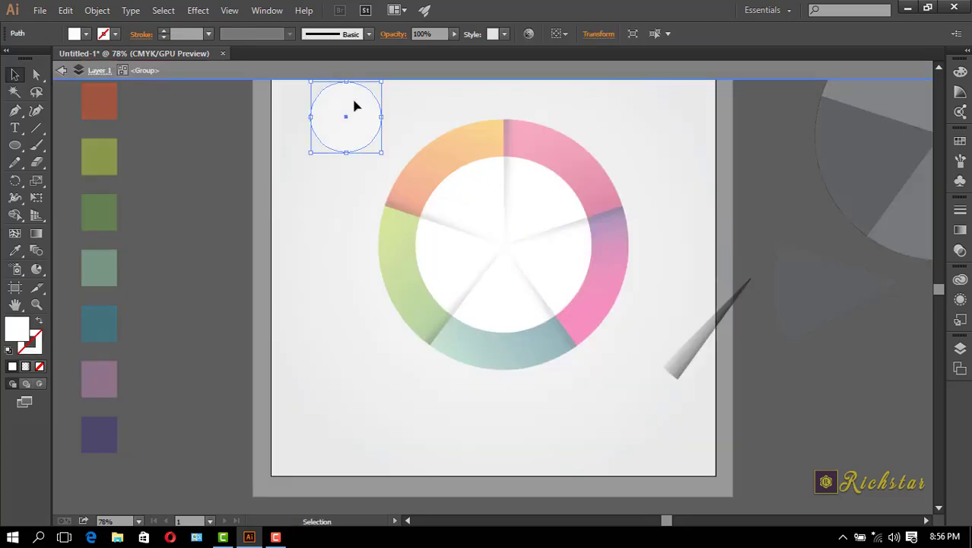
double_click(350, 109)
left_click(403, 36)
left_click(270, 56)
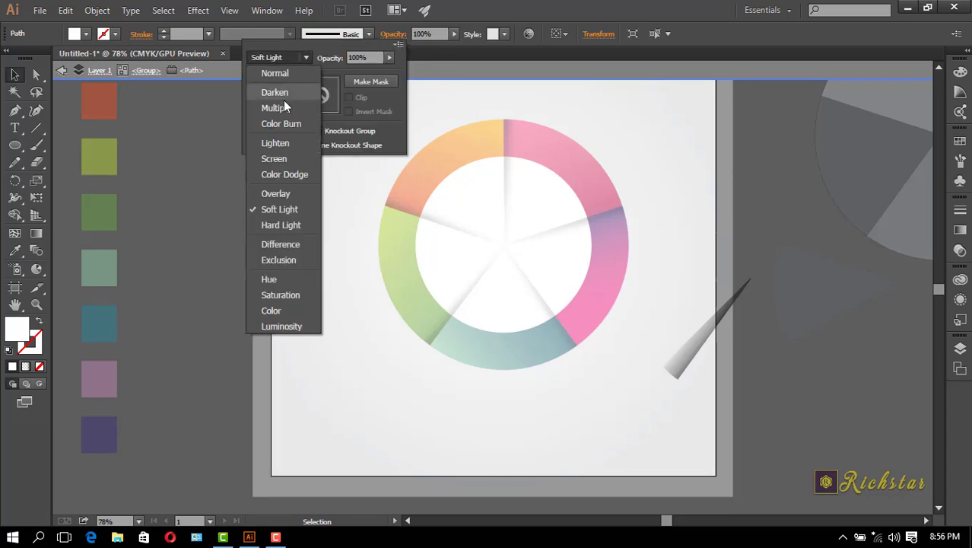
left_click(272, 61)
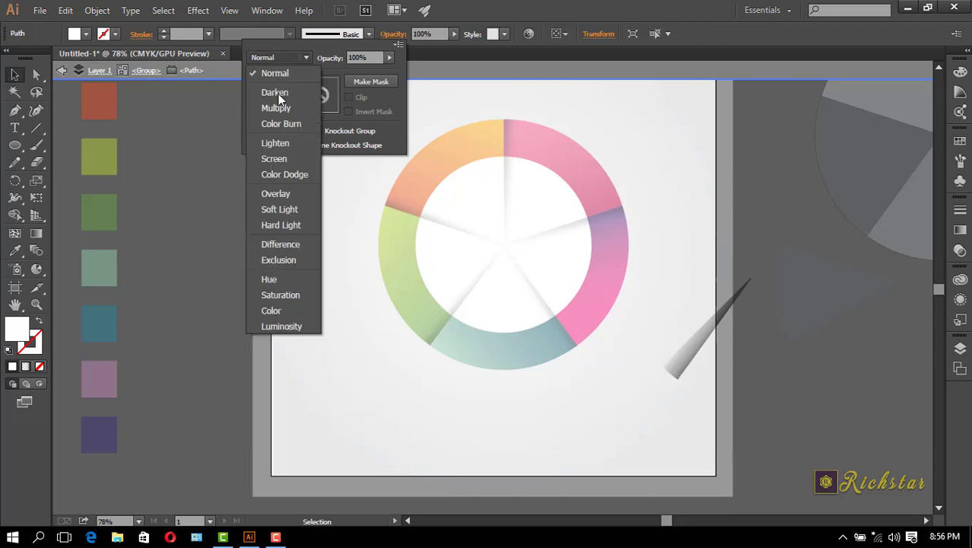
left_click(287, 209)
left_click(350, 141)
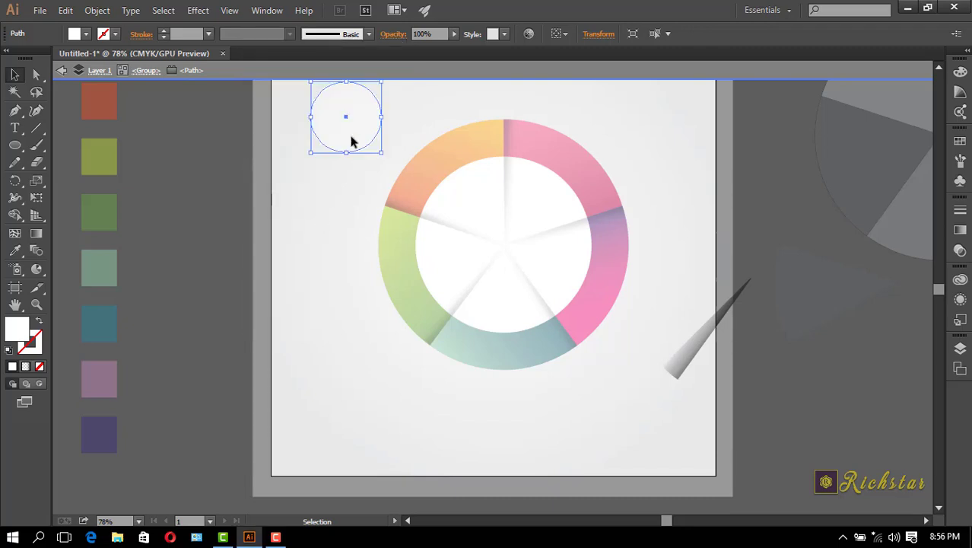
left_click(352, 193)
Step: Fill the inner circle light grey, move the group onto the orange segment, and re-enter it
left_click(346, 127)
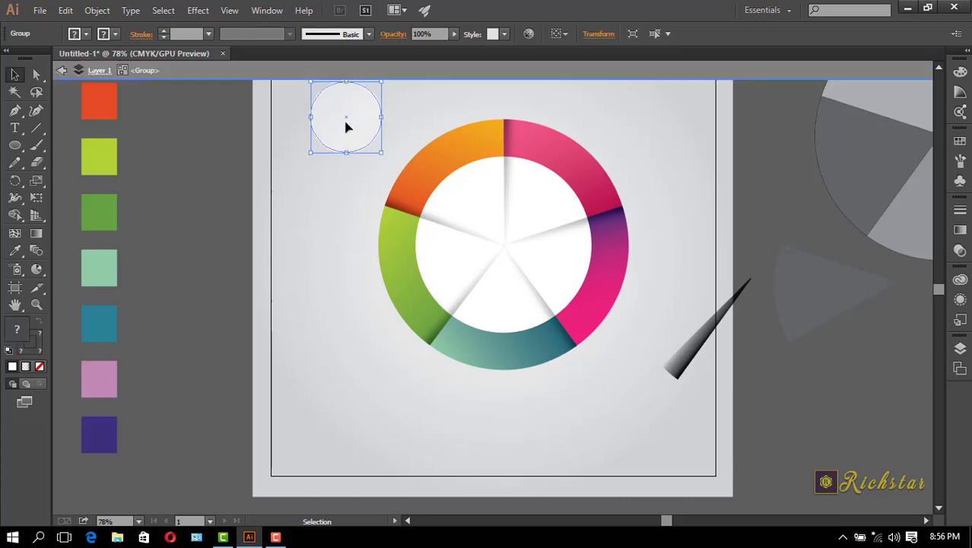
double_click(346, 127)
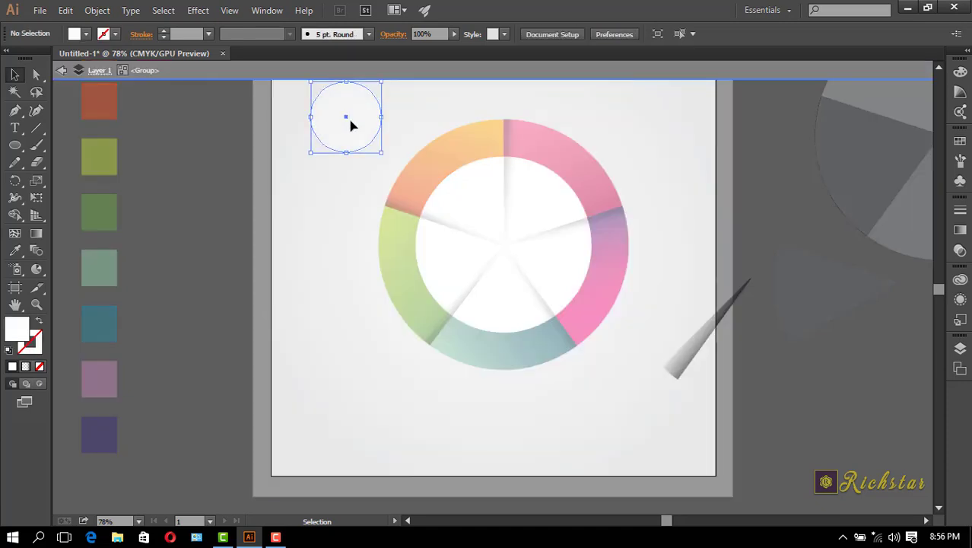
left_click(74, 34)
left_click(107, 110)
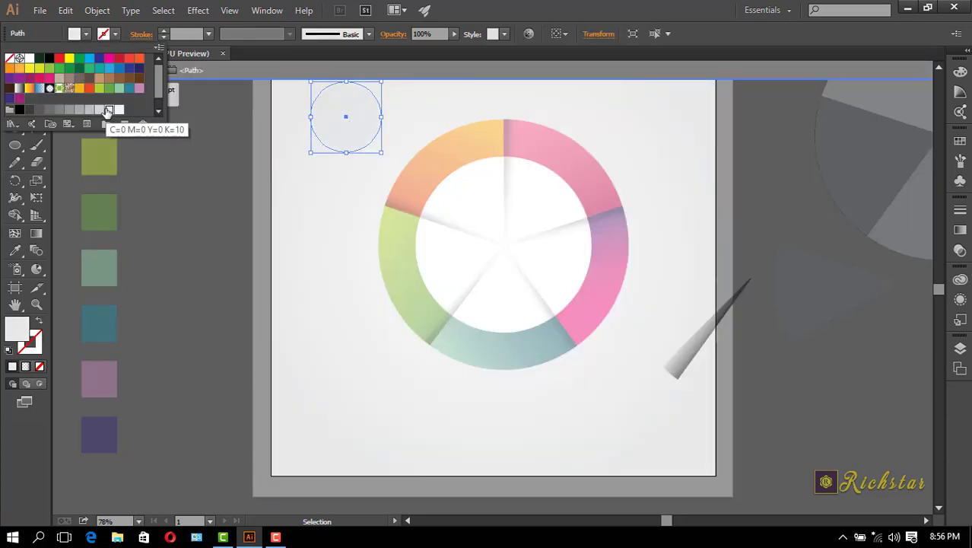
double_click(293, 186)
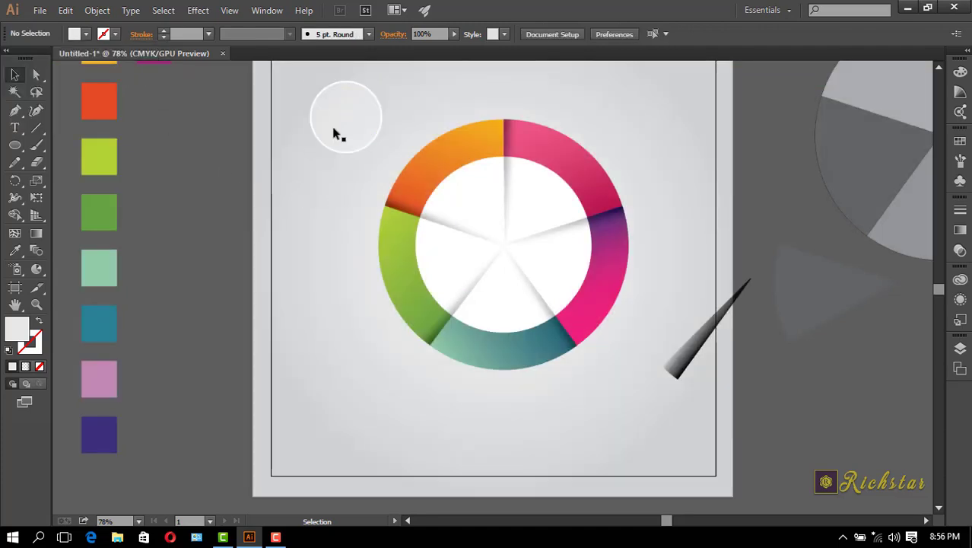
left_click(343, 116)
left_click_drag(329, 103, 448, 167)
left_click(305, 167)
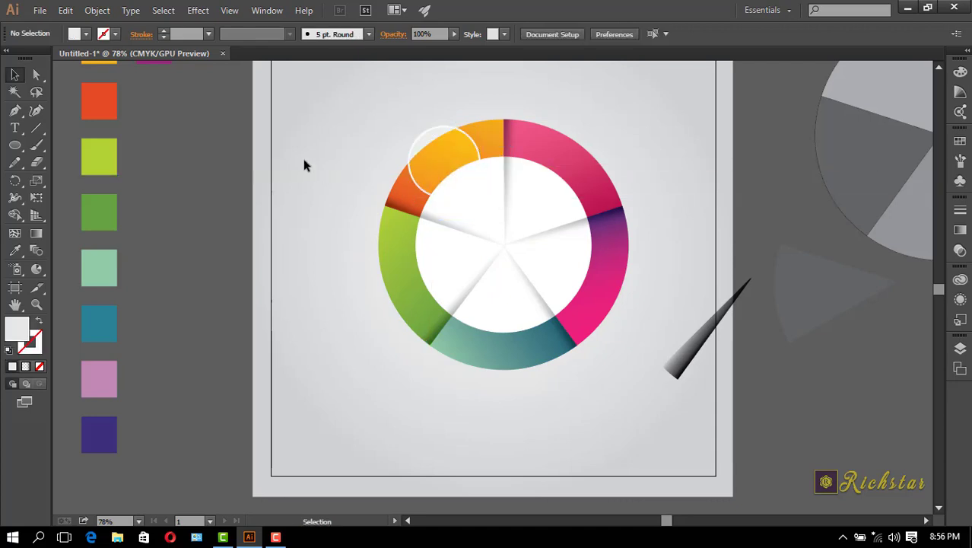
left_click(428, 134)
double_click(427, 134)
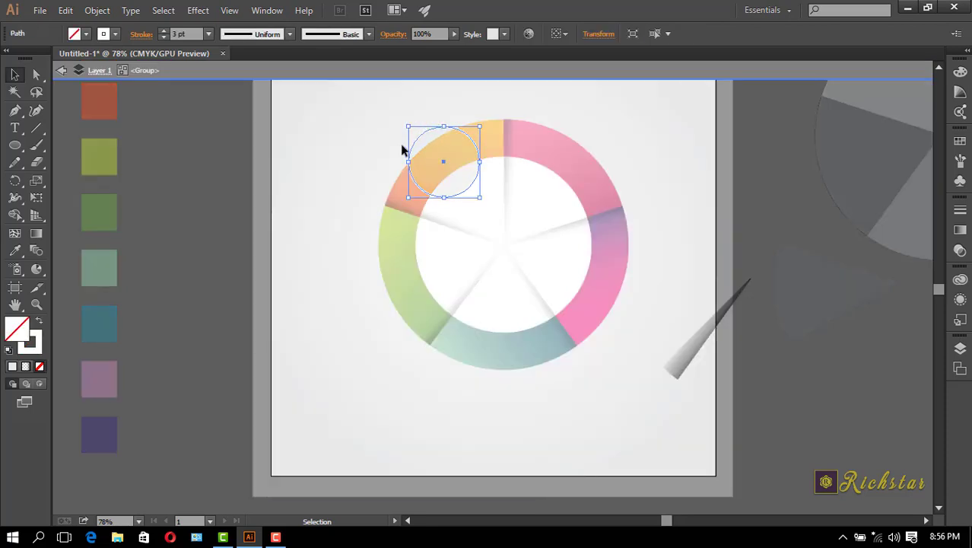
Step: Apply the White, Black gradient preset to the circle's outline with a -27 angle
left_click(959, 230)
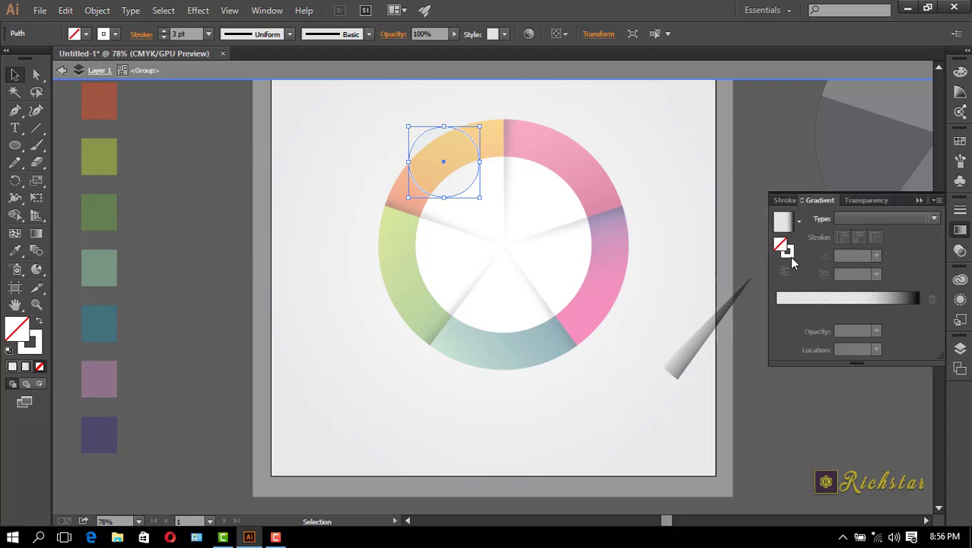
left_click(798, 221)
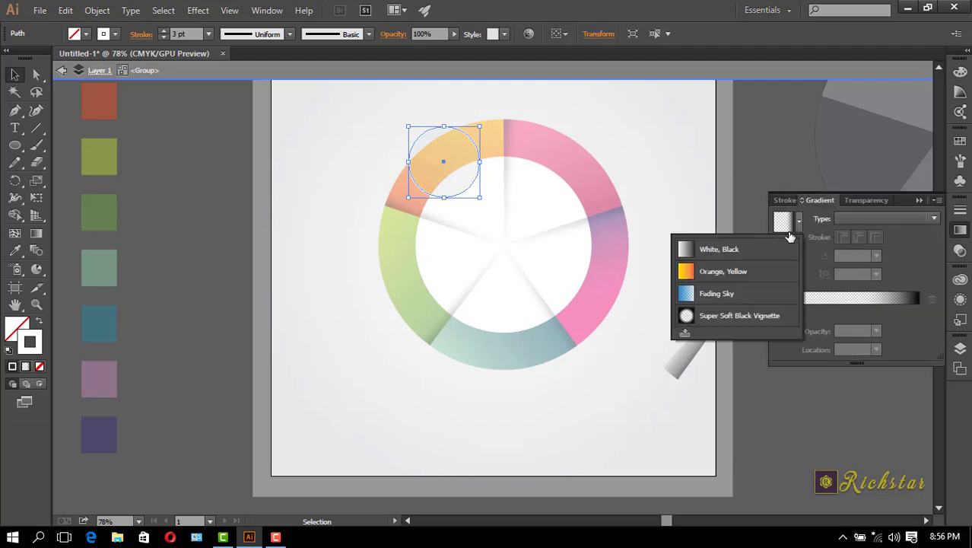
left_click(729, 250)
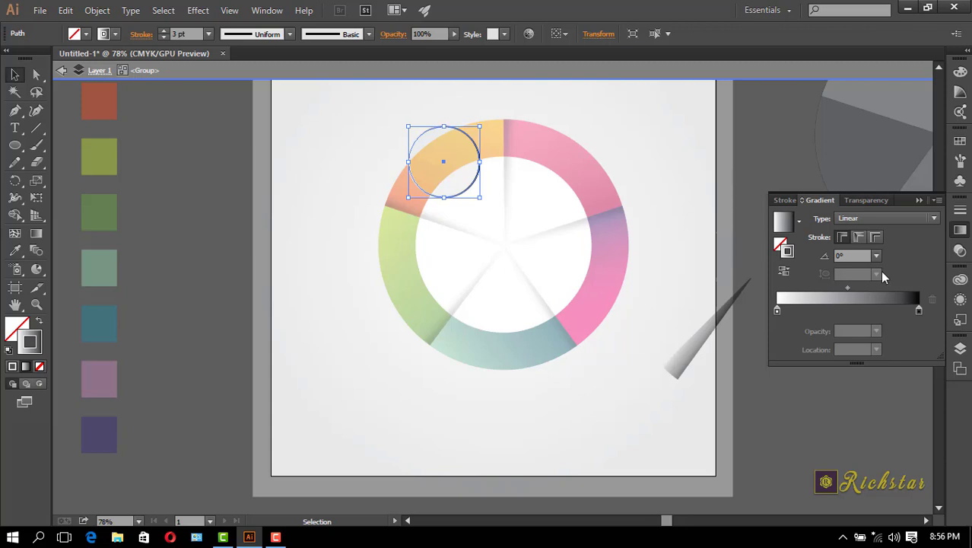
left_click(861, 256)
type("-27")
key("Return")
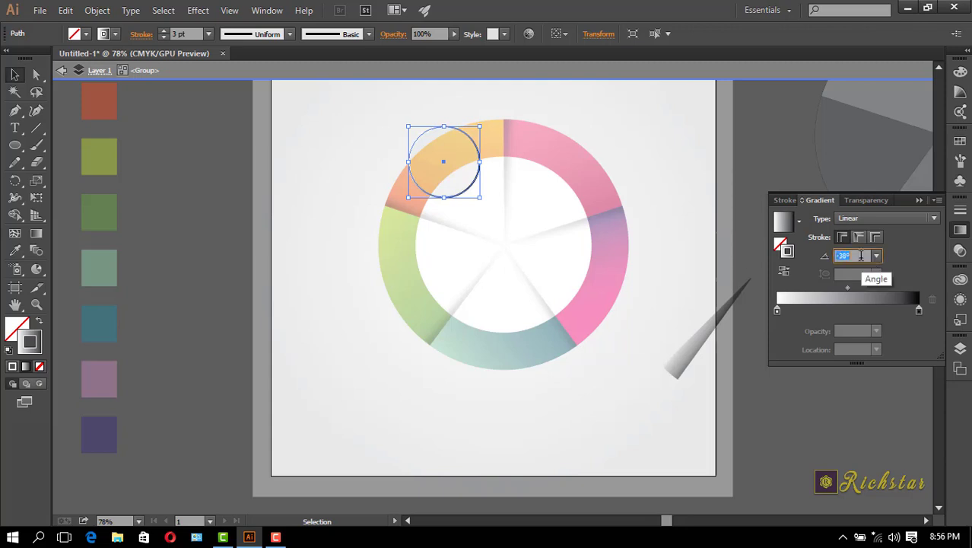
Step: Change the black gradient stop to a light grey
double_click(918, 310)
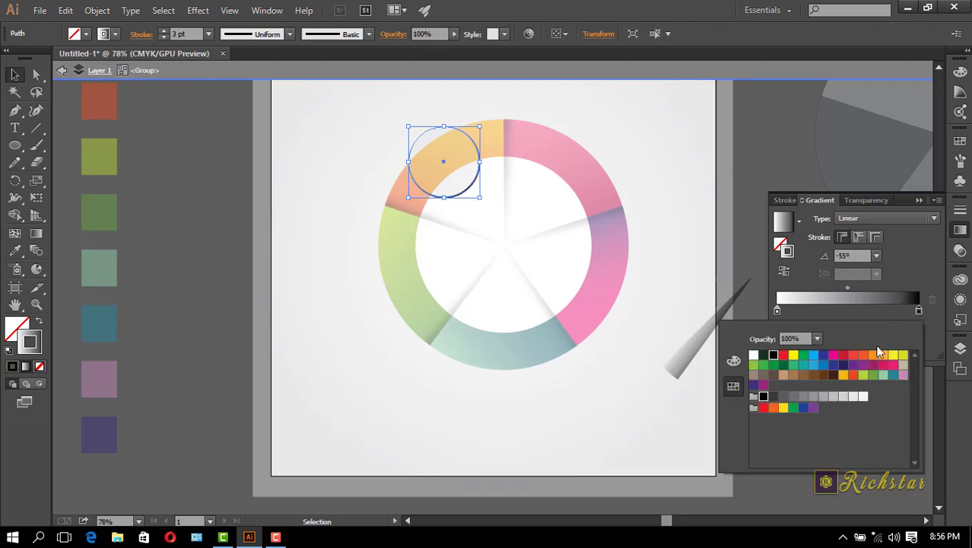
left_click(844, 397)
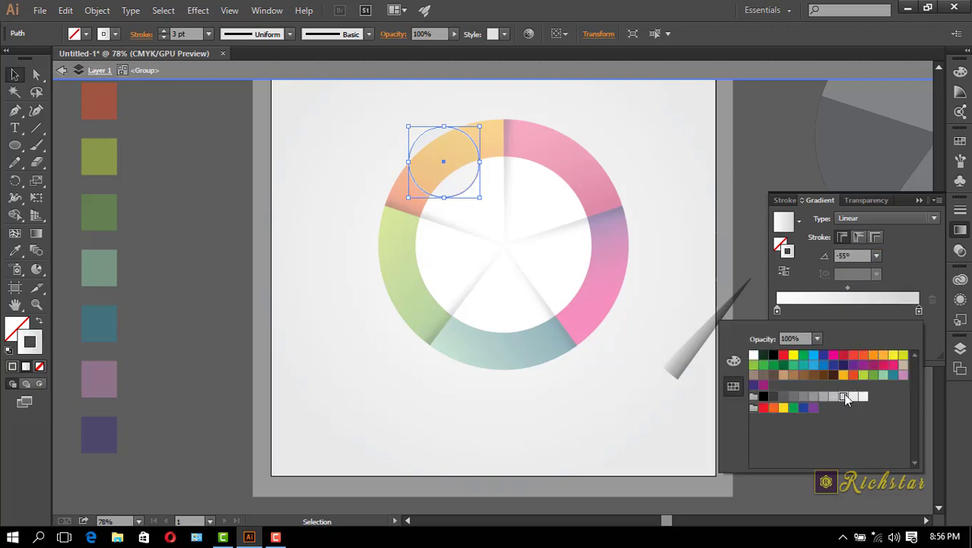
left_click(852, 397)
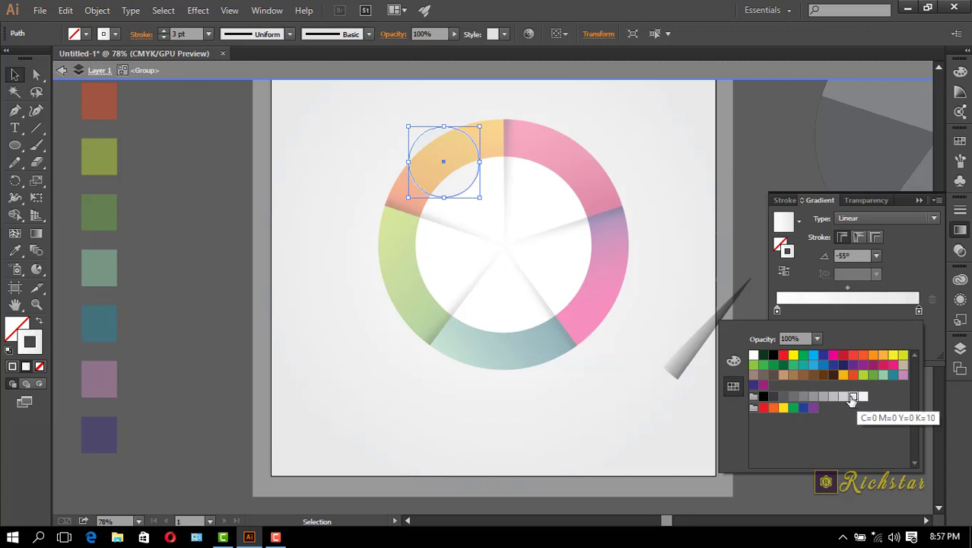
left_click(776, 311)
double_click(775, 310)
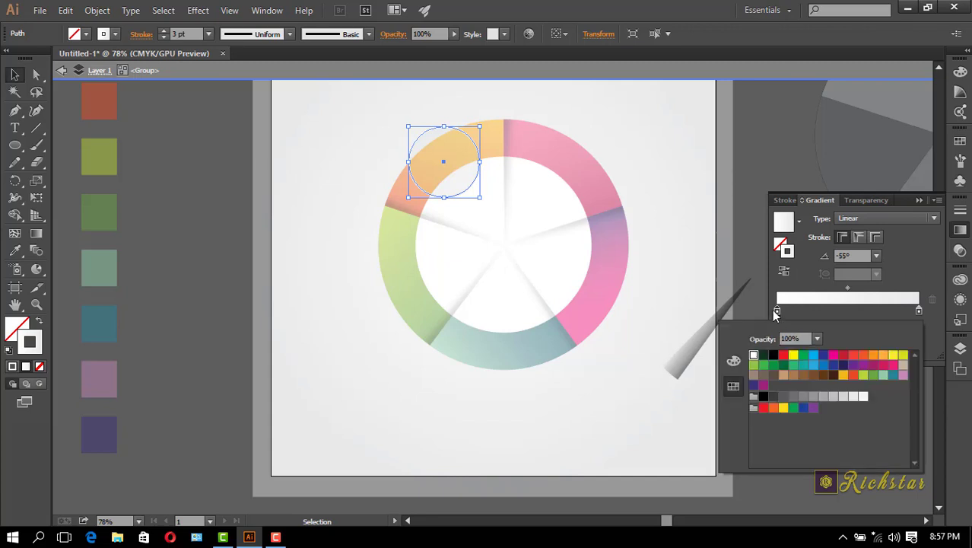
left_click(330, 340)
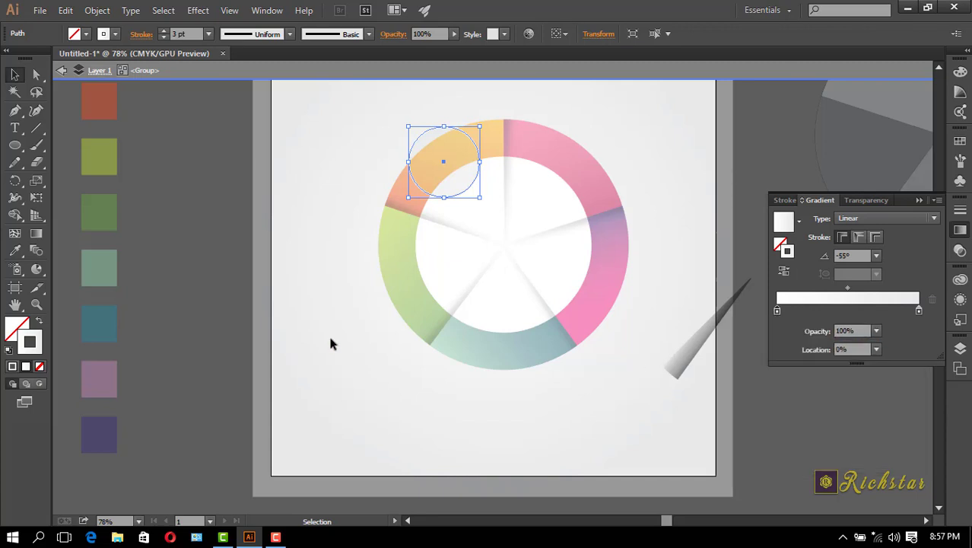
left_click(330, 343)
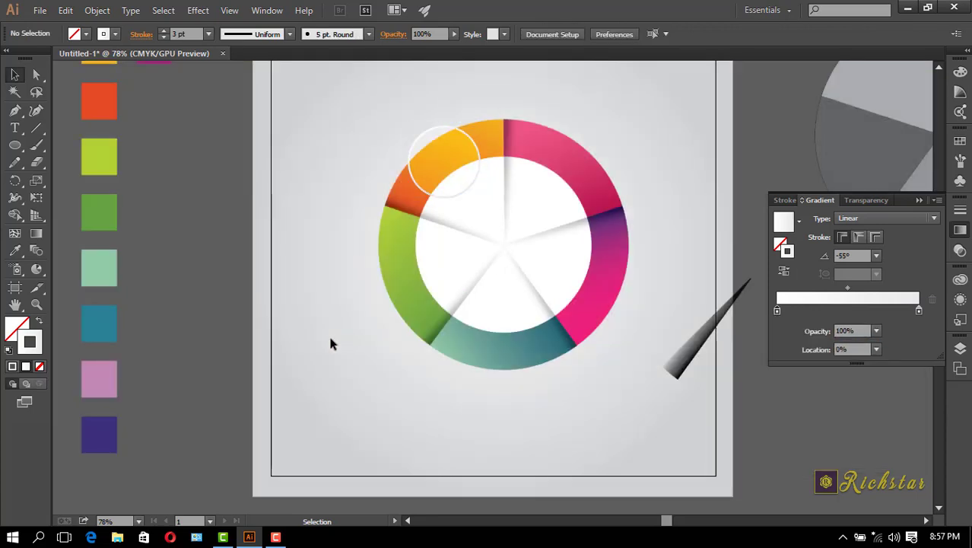
Step: Set the right gradient stop to white and exit group editing
double_click(464, 194)
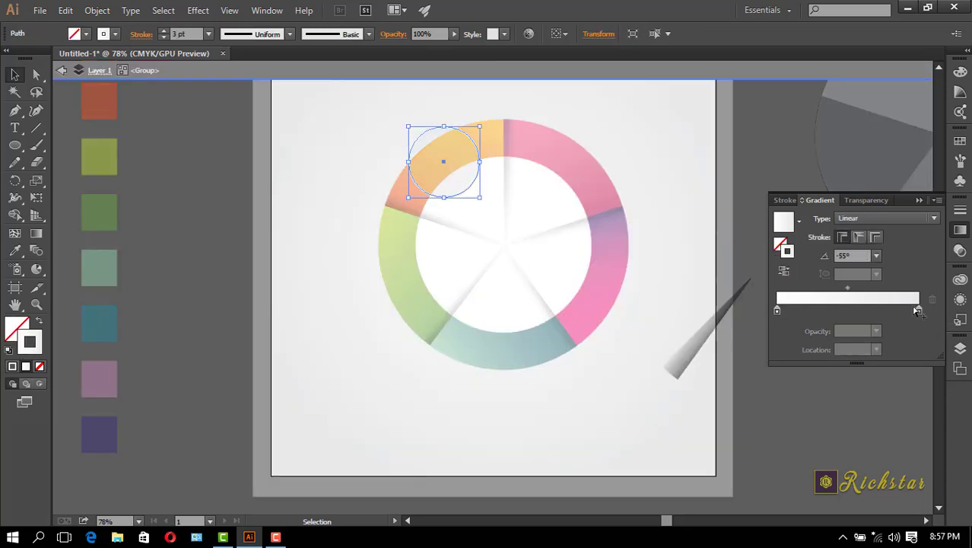
double_click(918, 311)
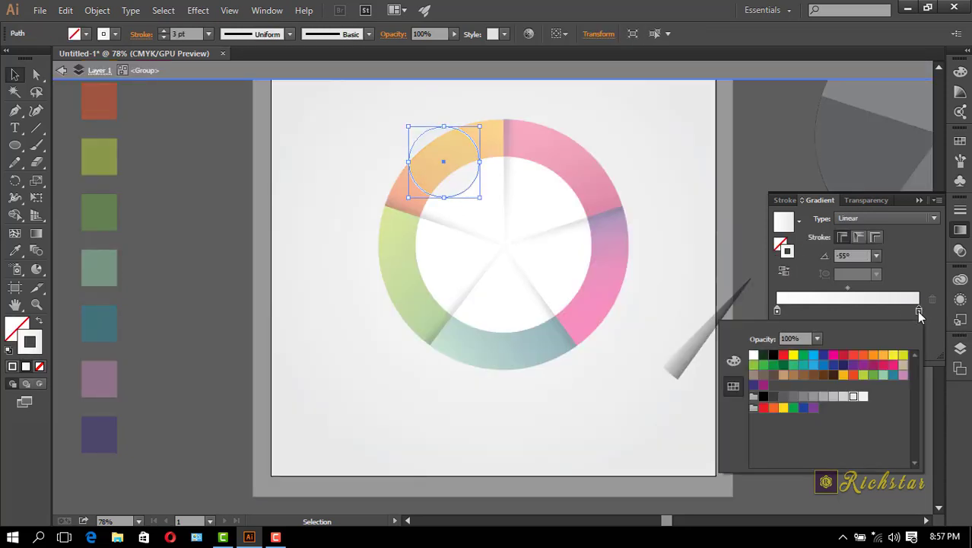
left_click(861, 397)
double_click(628, 373)
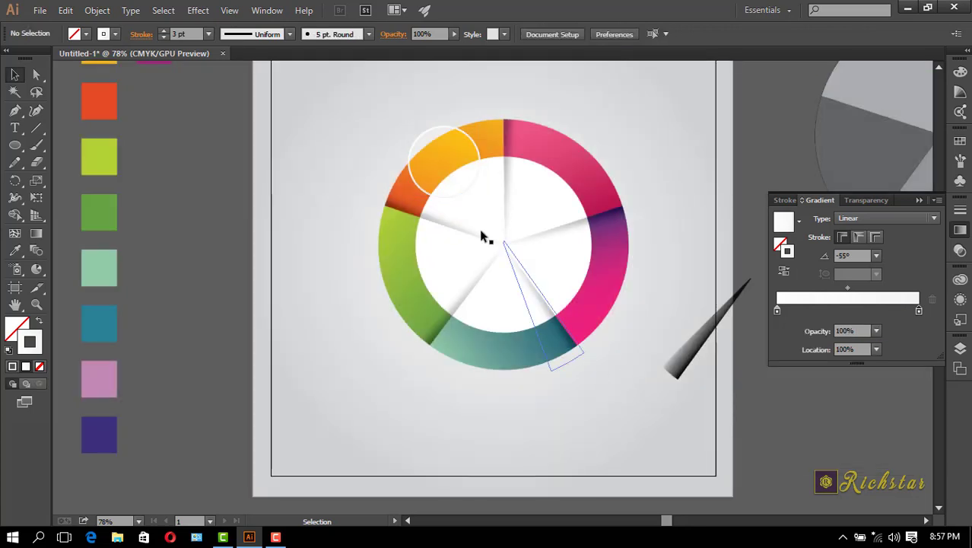
Step: Move one stacked highlight circle from the wheel centre onto the pink arc
left_click(435, 175)
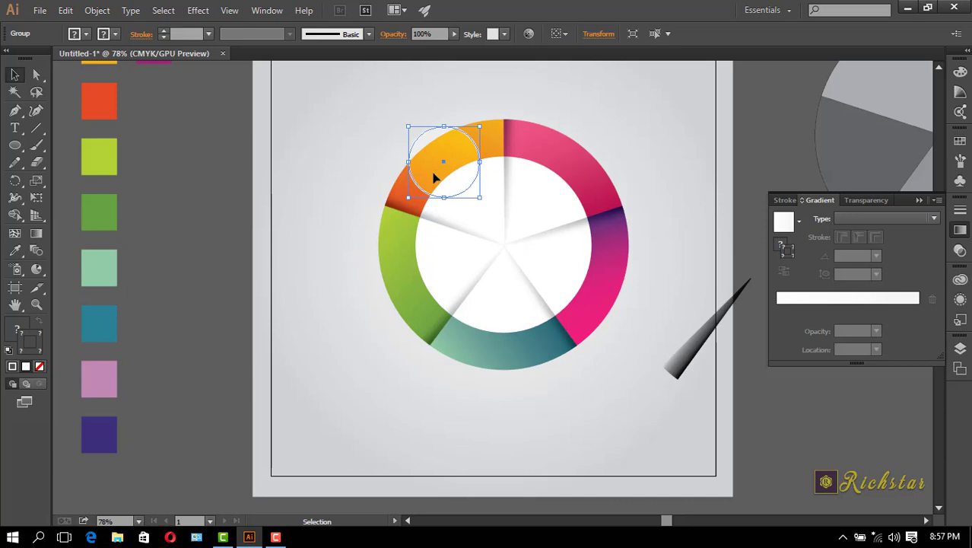
key("a")
key("v")
left_click_drag(491, 286, 565, 157)
left_click(663, 156)
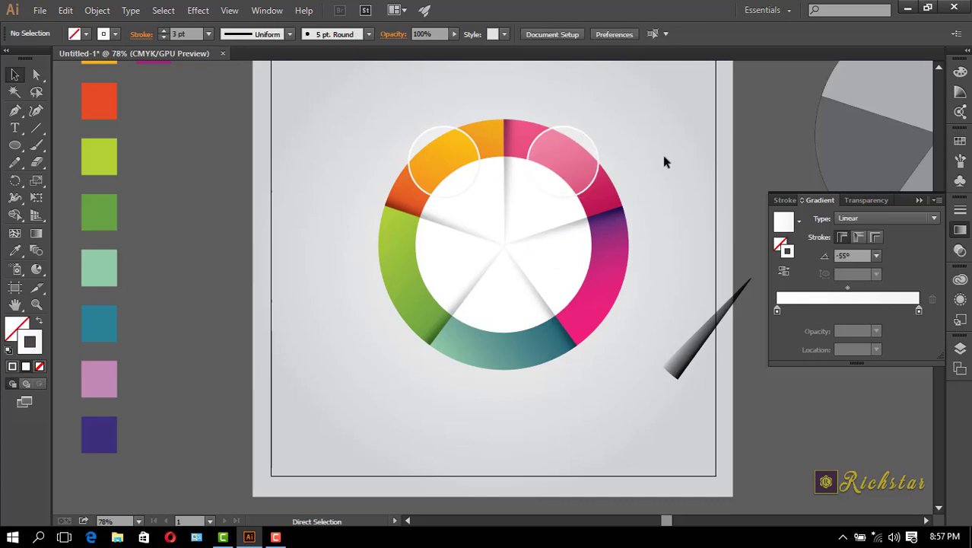
Step: Place further centre circles on the teal and green arcs, undoing a misplaced magenta move
left_click(494, 285)
left_click_drag(544, 280, 600, 264)
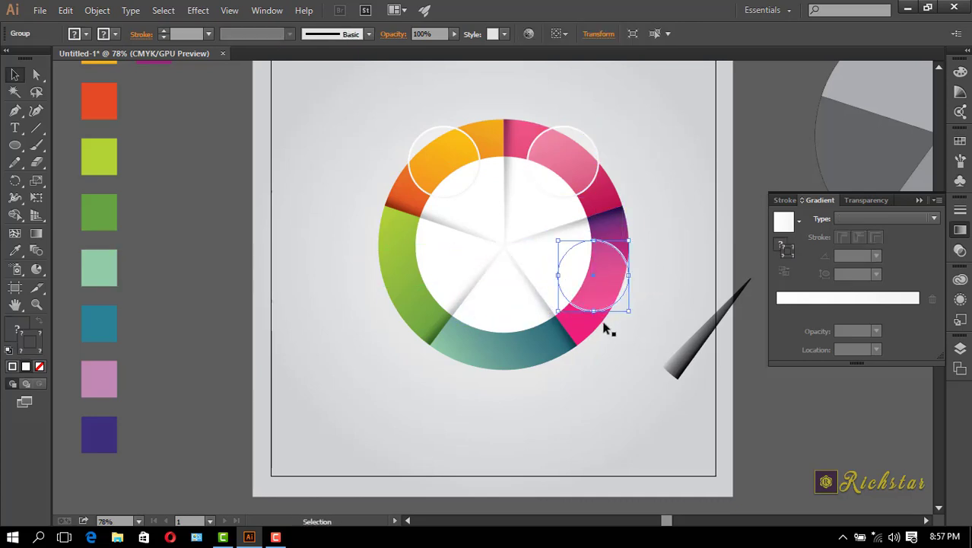
left_click(610, 382)
key("ctrl+z")
left_click_drag(489, 284, 502, 348)
left_click(521, 394)
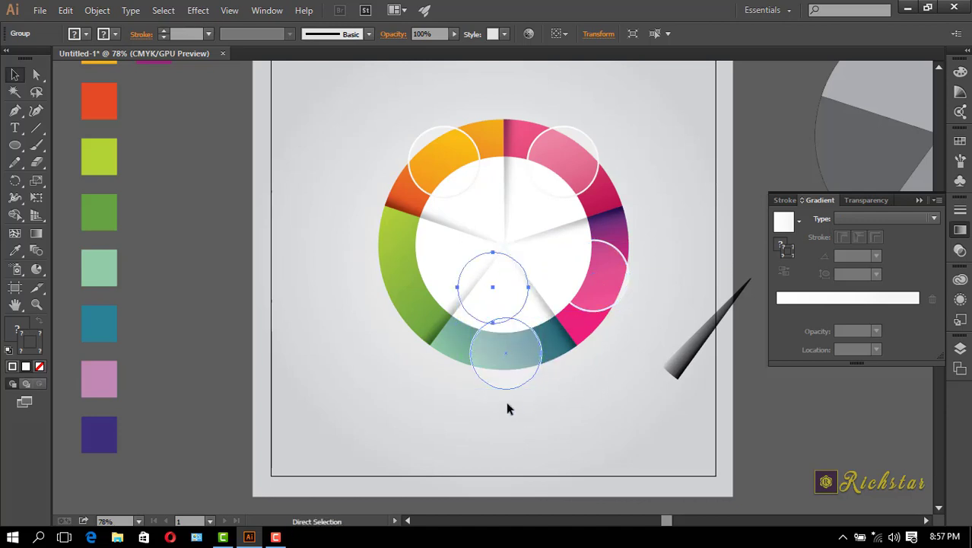
left_click_drag(501, 267, 417, 272)
left_click(440, 416)
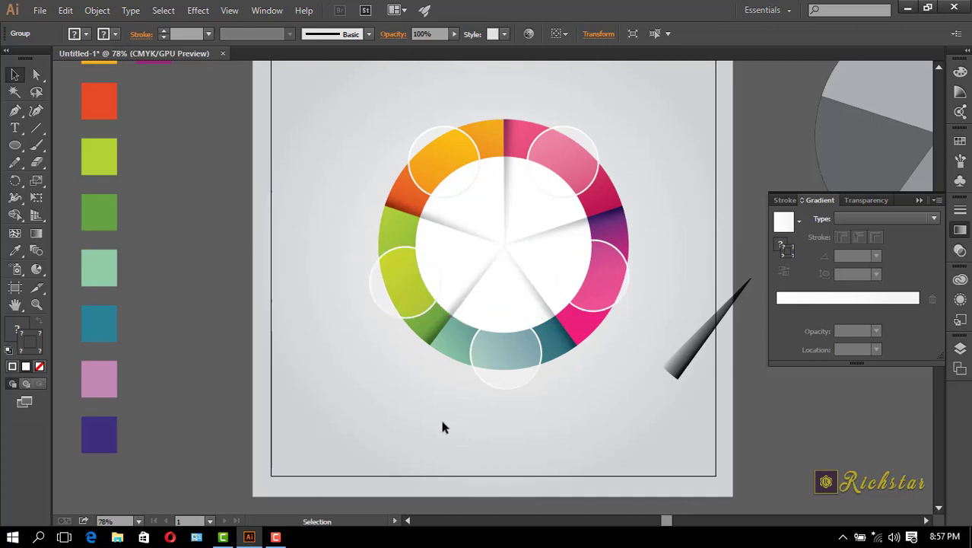
double_click(516, 305)
Step: Try a light grey fill on the wheel's centre circle, then revert it to white
left_click(514, 304)
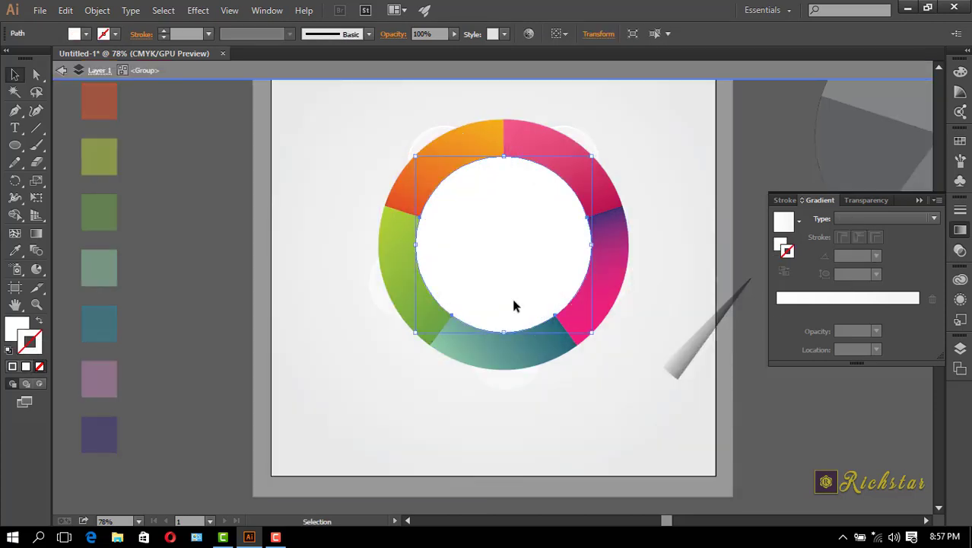
left_click(86, 35)
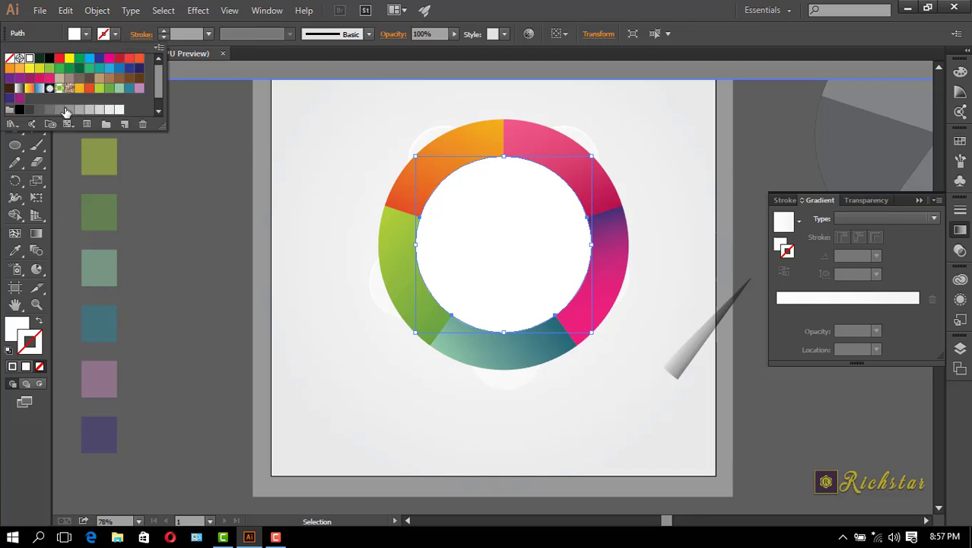
left_click(109, 111)
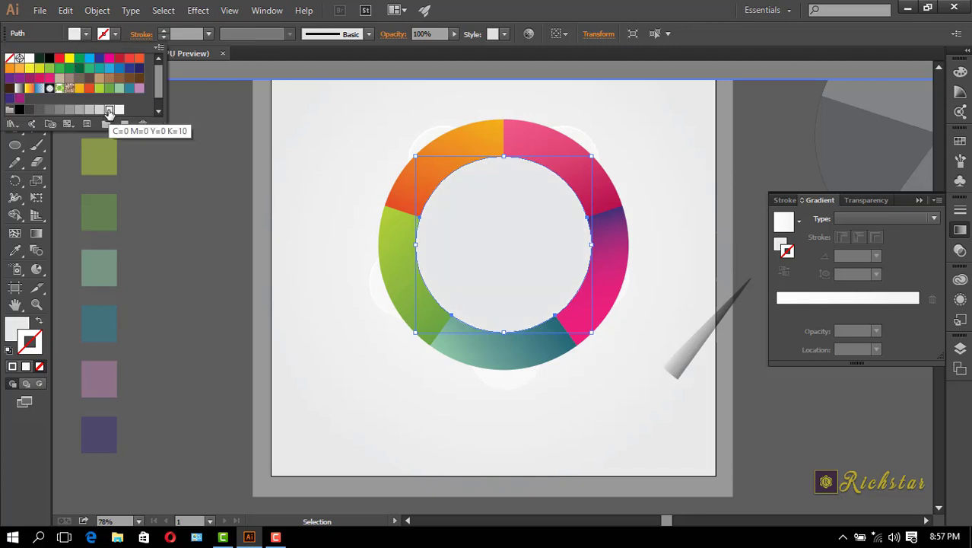
double_click(352, 303)
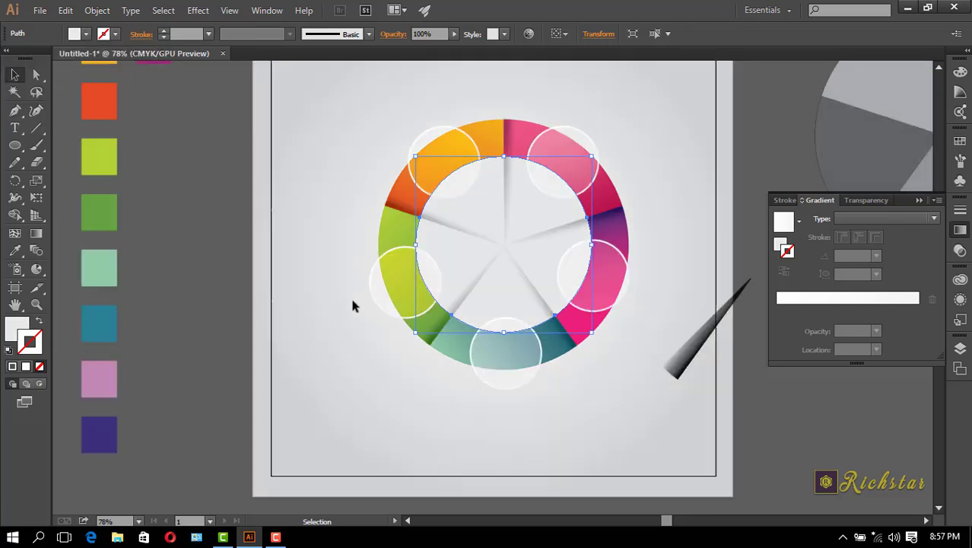
double_click(507, 296)
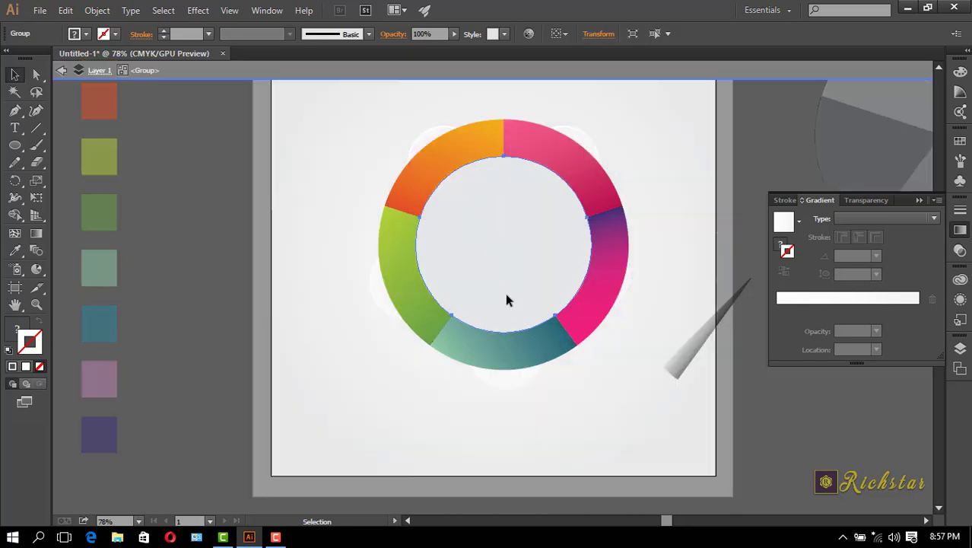
left_click(87, 34)
left_click(118, 110)
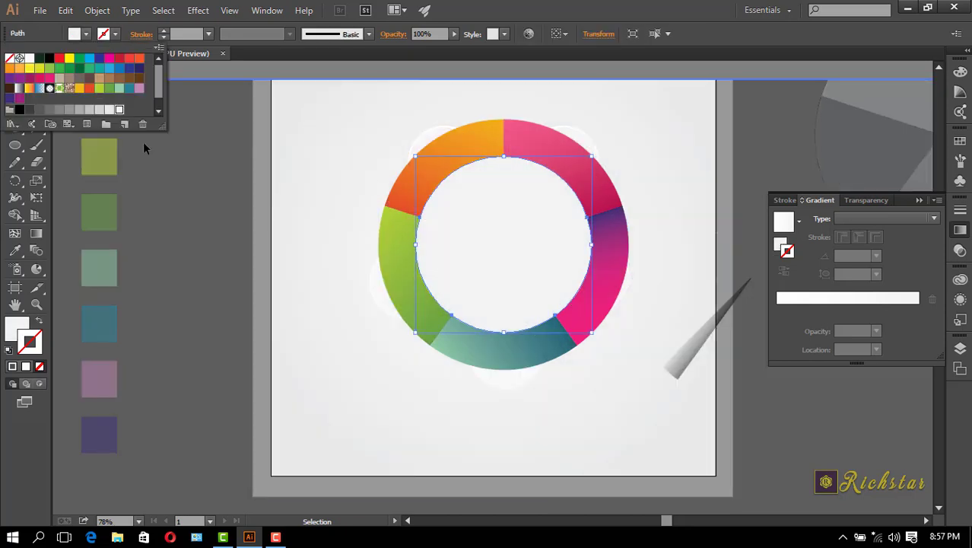
double_click(356, 319)
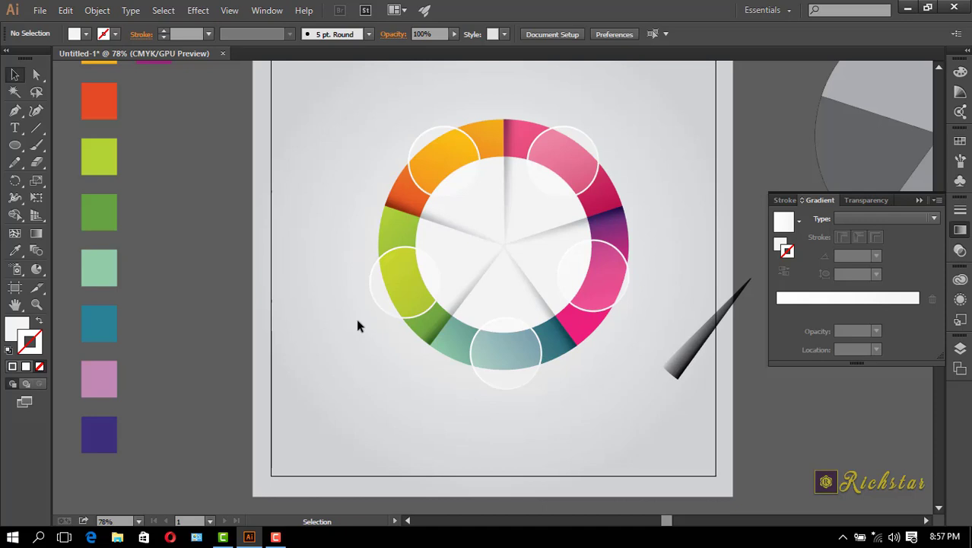
Step: Delete the highlight circles on the lime, teal, right pink and top-right pink segments
left_click(433, 276)
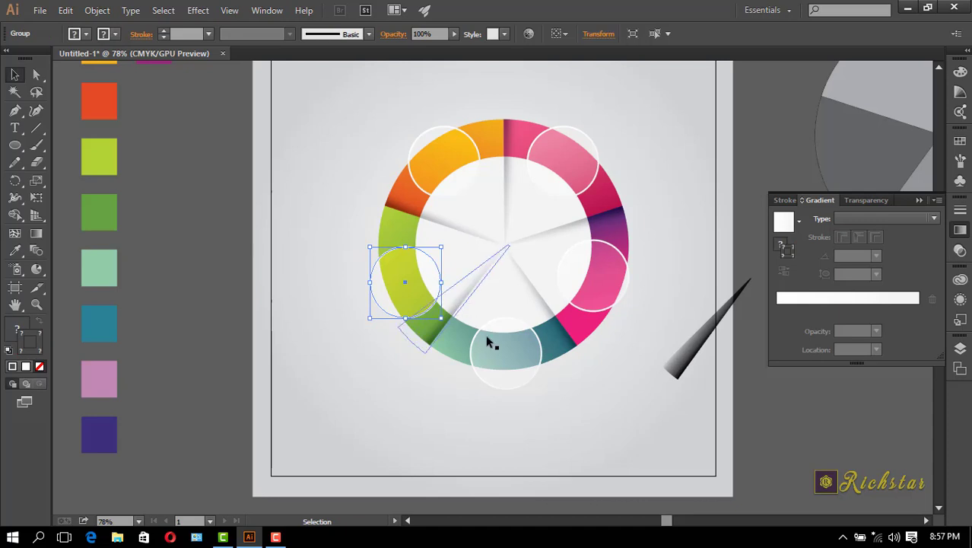
key("Delete")
left_click(530, 342)
key("Delete")
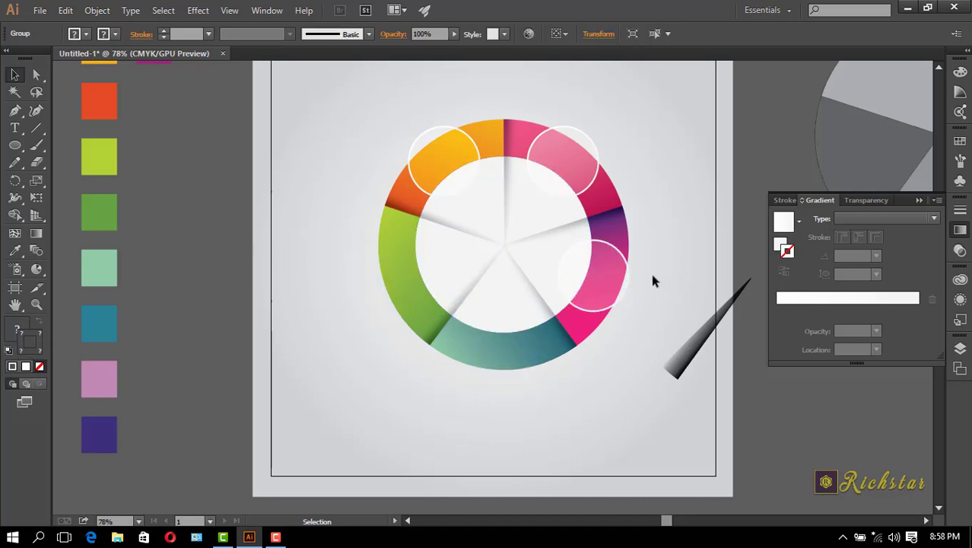
left_click(589, 273)
key("Delete")
left_click(563, 183)
key("Delete")
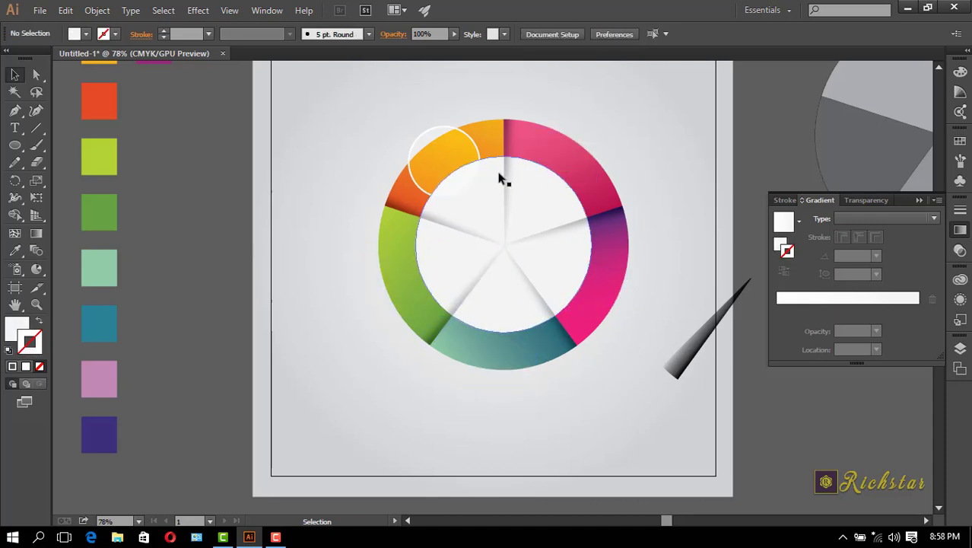
Step: Paste a highlight circle copy at the artboard's top-left, shrink it slightly, and show Pathfinder
key("ctrl+v")
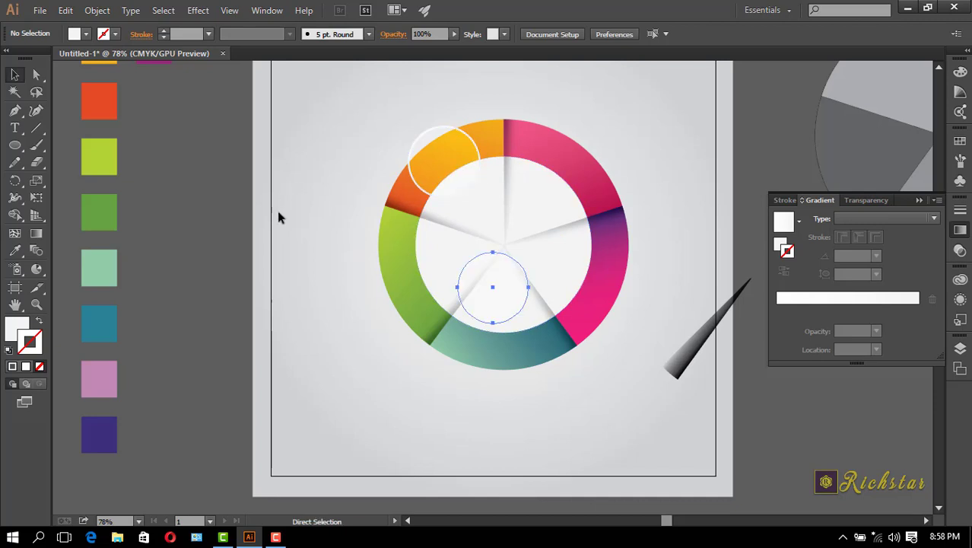
left_click_drag(489, 282, 280, 137)
left_click(290, 143)
left_click_drag(331, 181, 322, 171)
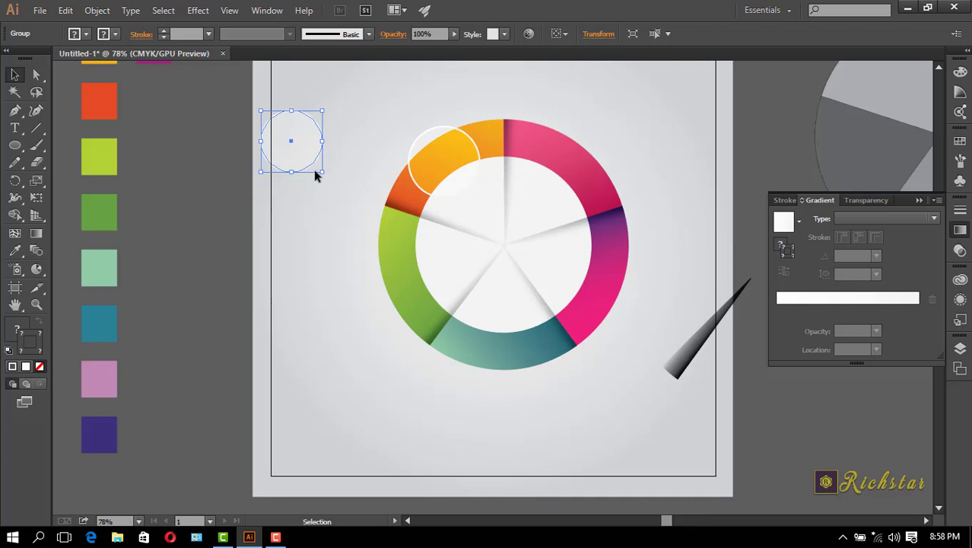
left_click_drag(318, 172, 315, 165)
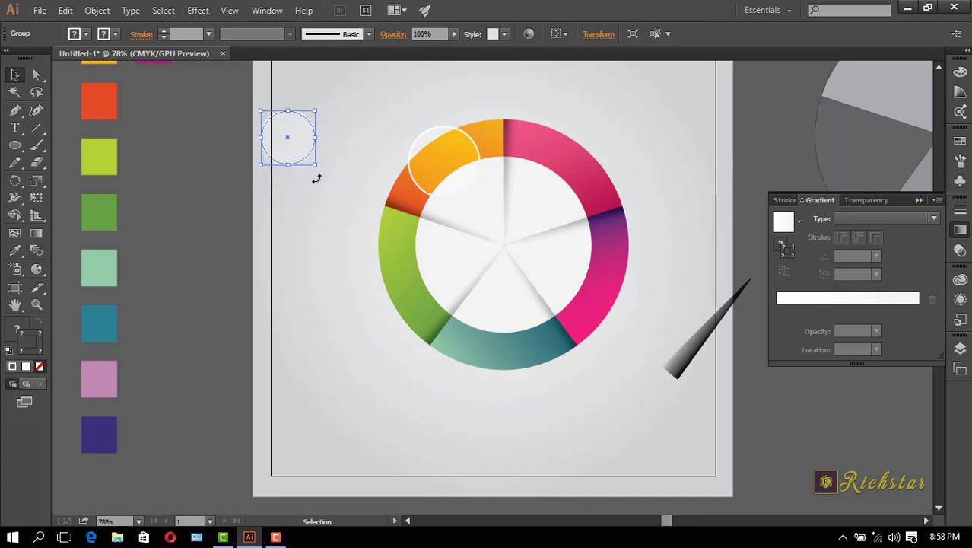
left_click(267, 11)
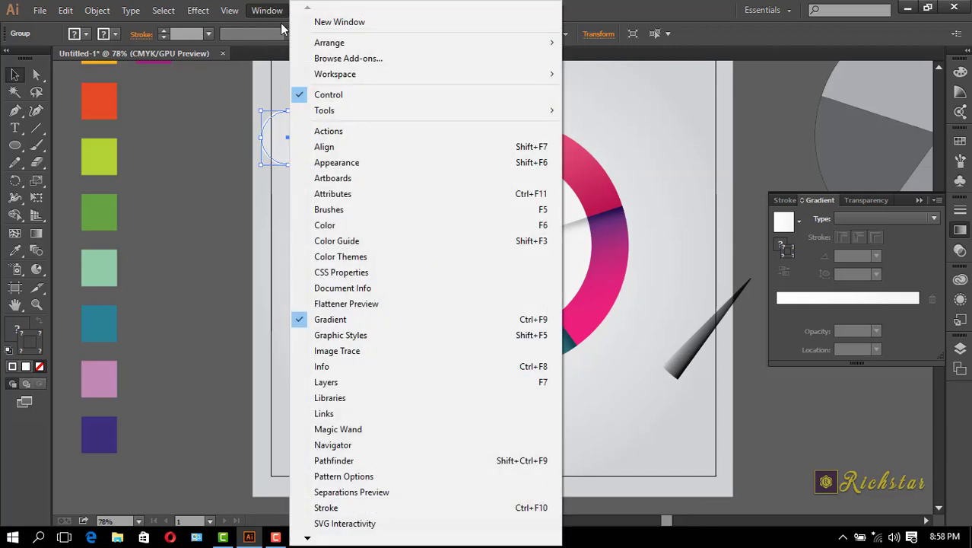
left_click(333, 461)
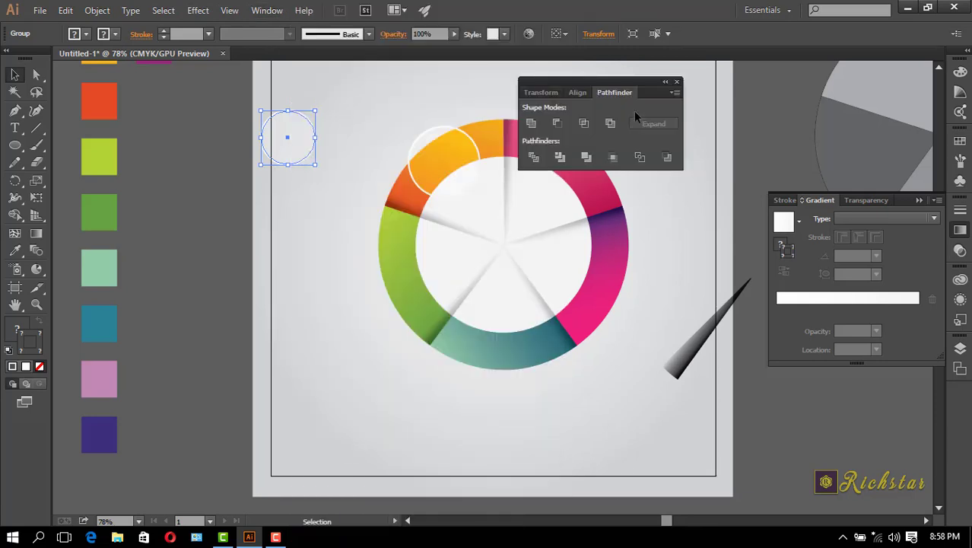
Step: Unite the copied circle into one path, remove its stroke and fill it black
left_click(530, 124)
left_click(164, 31)
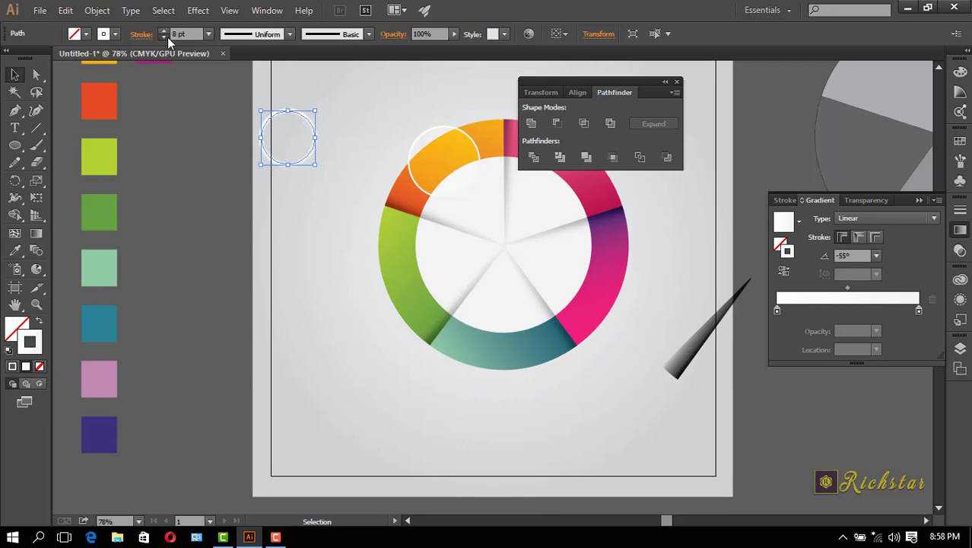
left_click(168, 37)
left_click(168, 37)
left_click(168, 38)
left_click(168, 37)
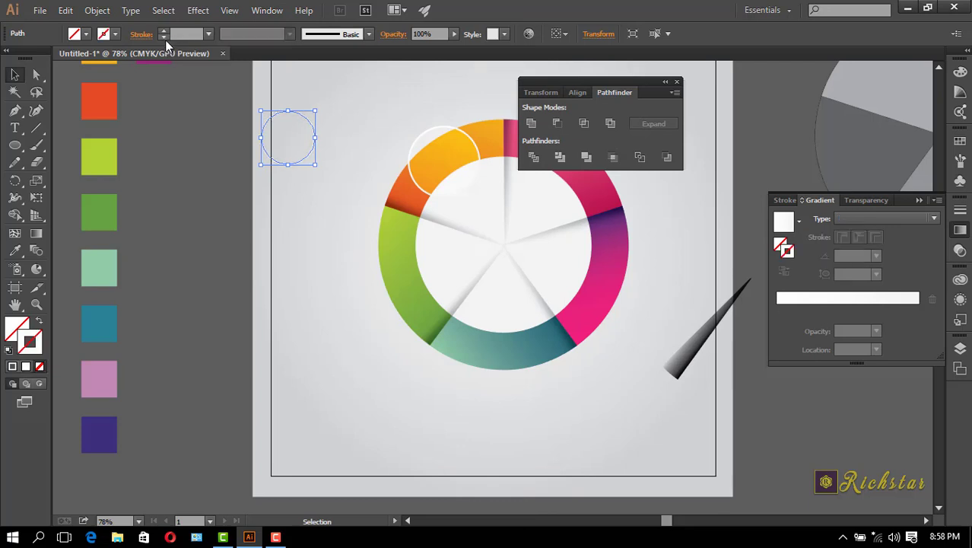
left_click(86, 34)
left_click(39, 57)
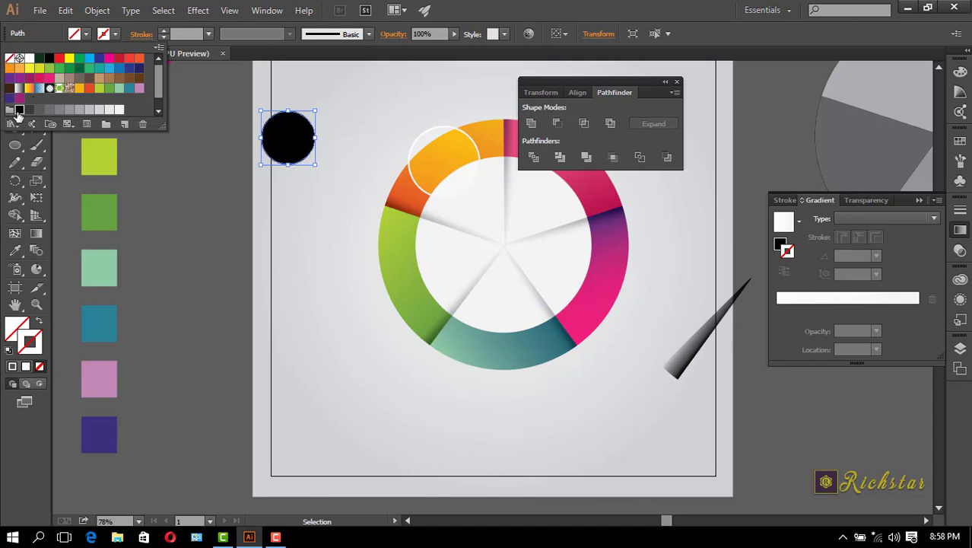
left_click(329, 219)
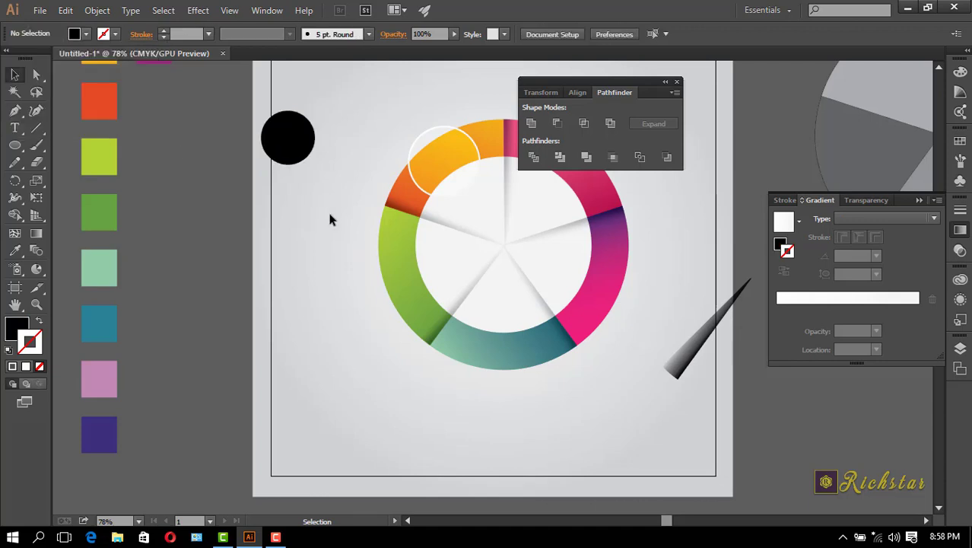
left_click(304, 143)
Step: Apply a Gaussian Blur with radius 6 to the black circle and shrink it slightly
left_click(202, 10)
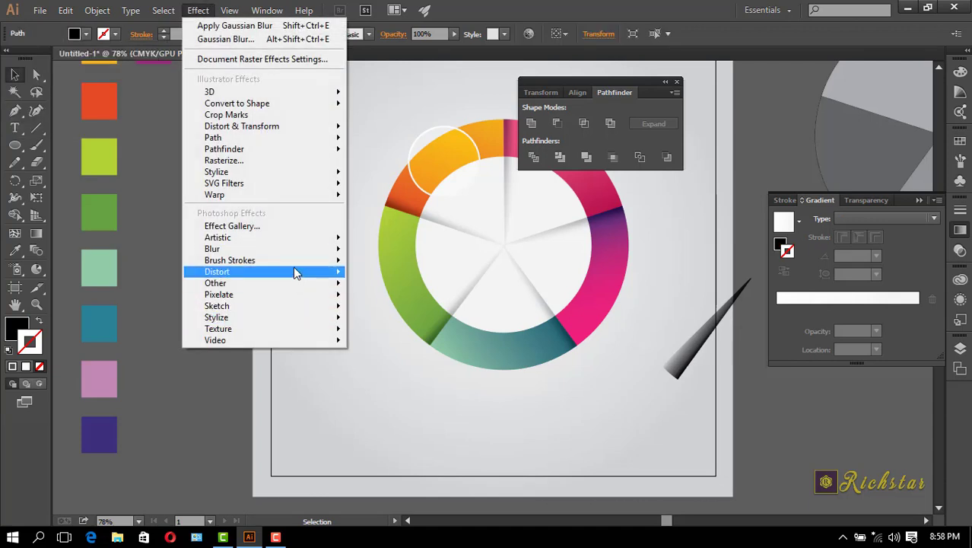
mouse_move(301, 249)
left_click(391, 250)
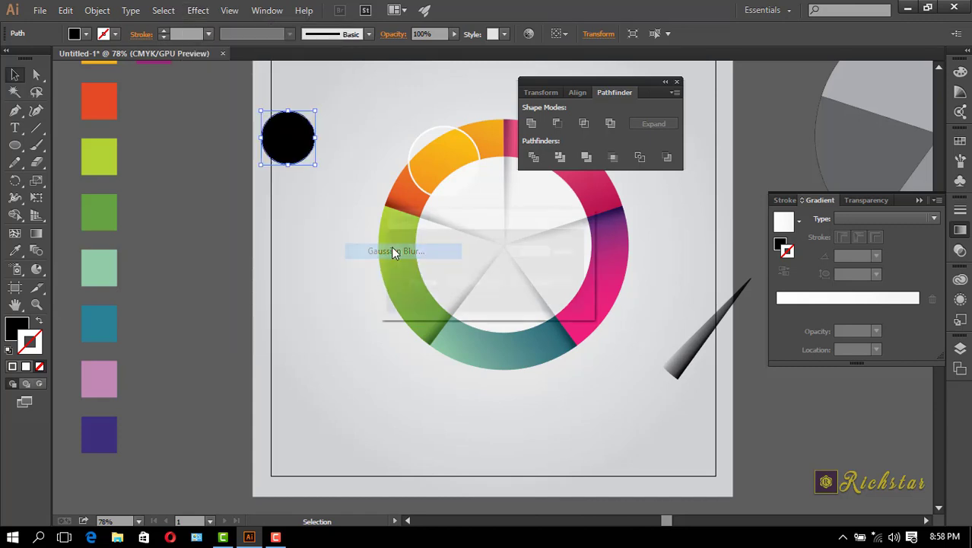
left_click(415, 283)
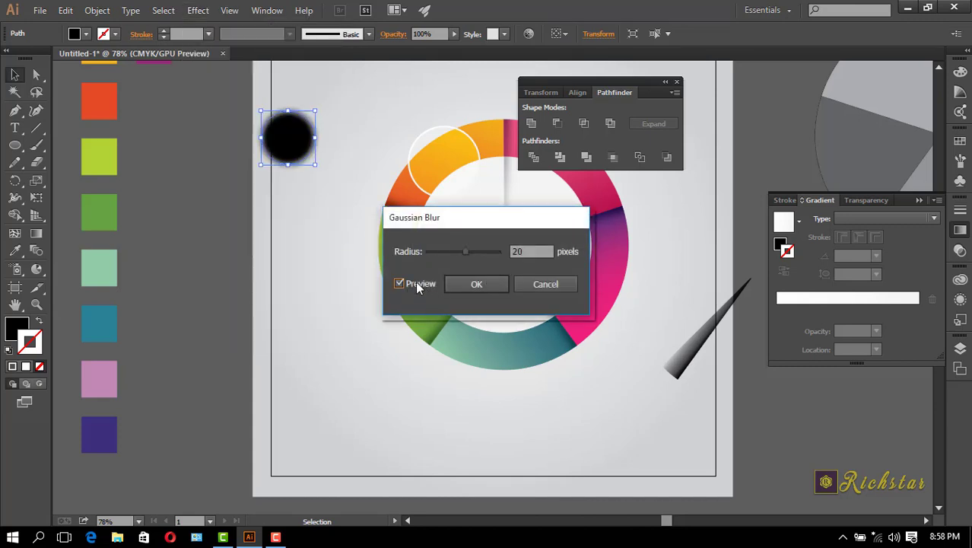
left_click(515, 252)
type("65")
left_click(488, 289)
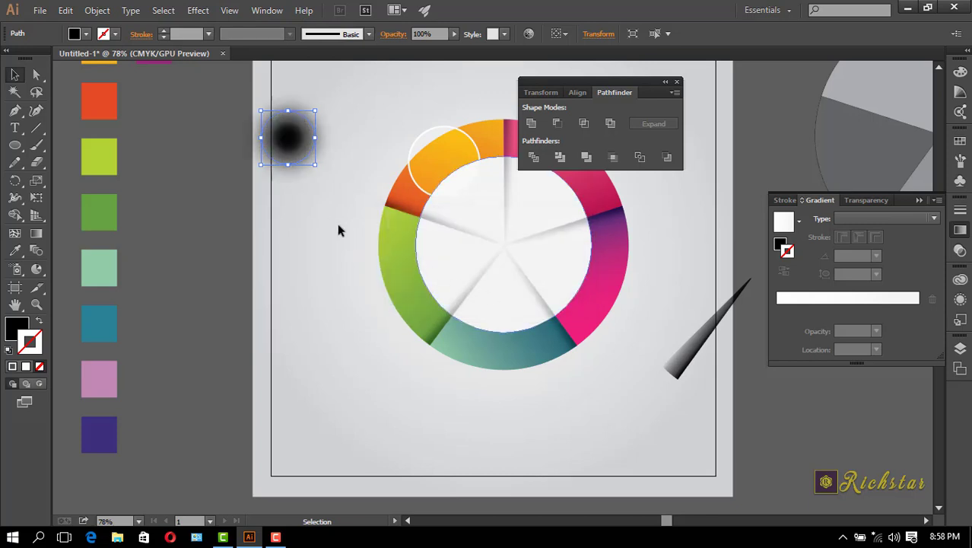
left_click(309, 202)
left_click(299, 147)
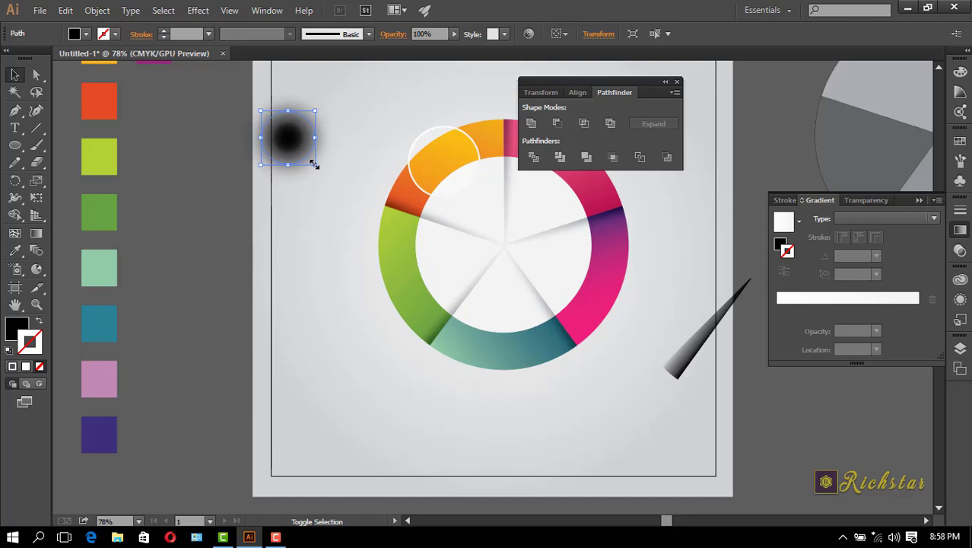
left_click_drag(315, 164, 309, 176)
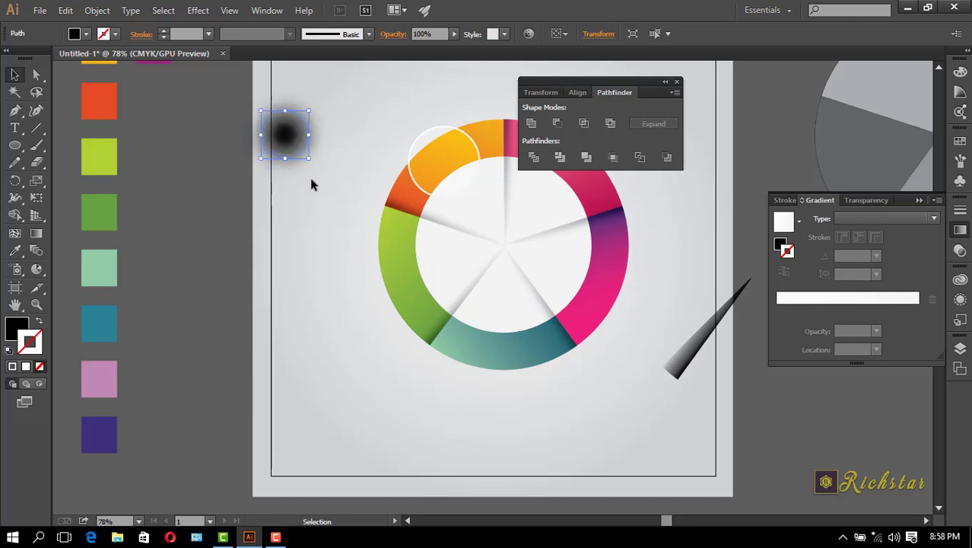
Step: Move the orange highlight aside, then resize the blurred circle and place it on orange
left_click(310, 178)
left_click(444, 161)
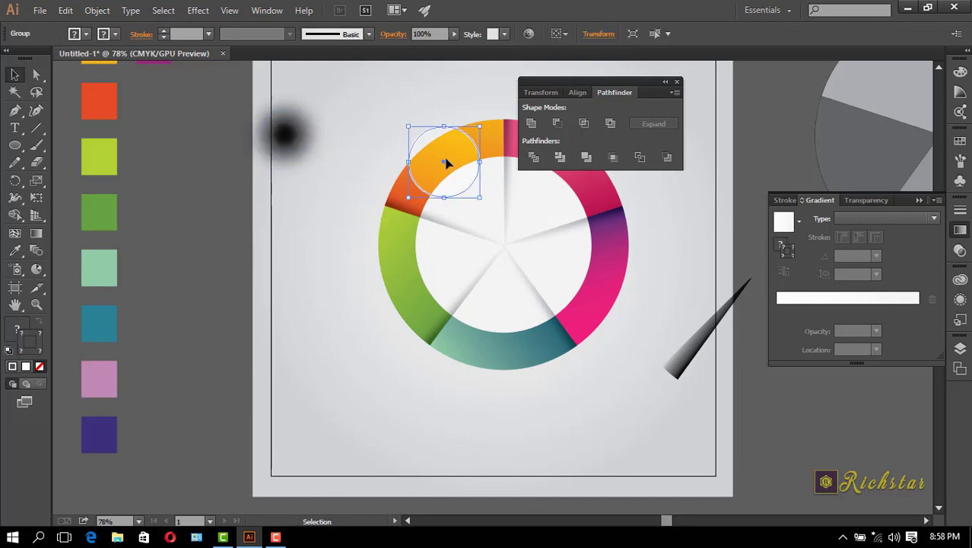
left_click_drag(443, 161, 270, 221)
left_click(327, 149)
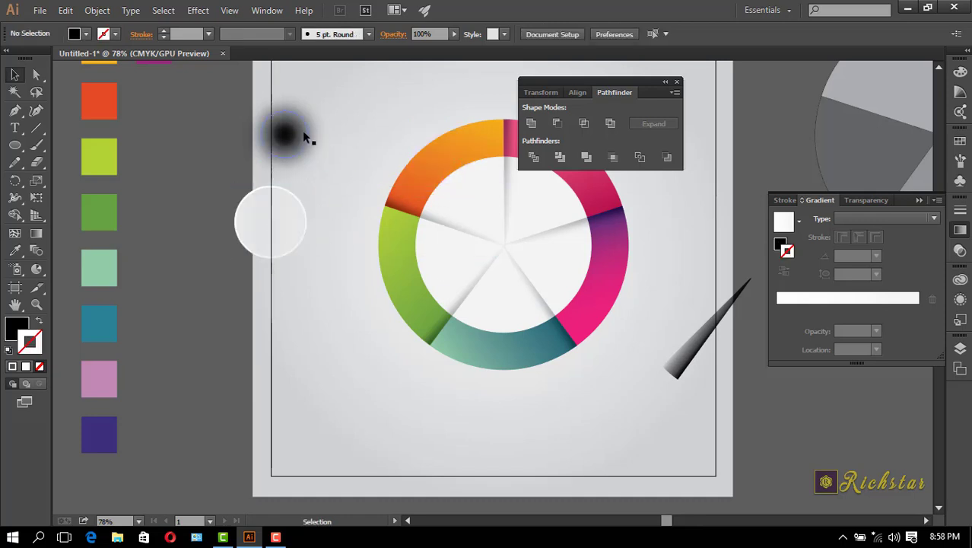
left_click(304, 139)
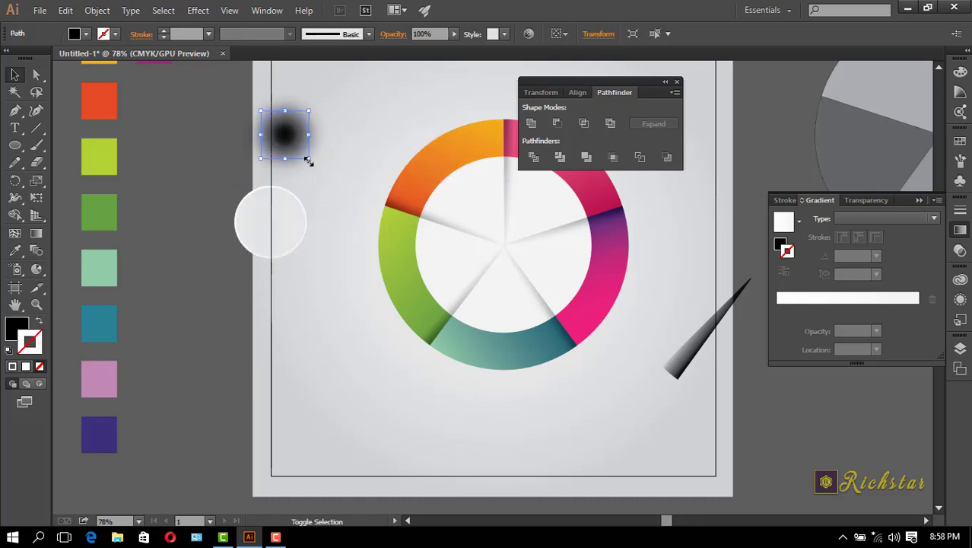
left_click_drag(305, 161, 331, 183)
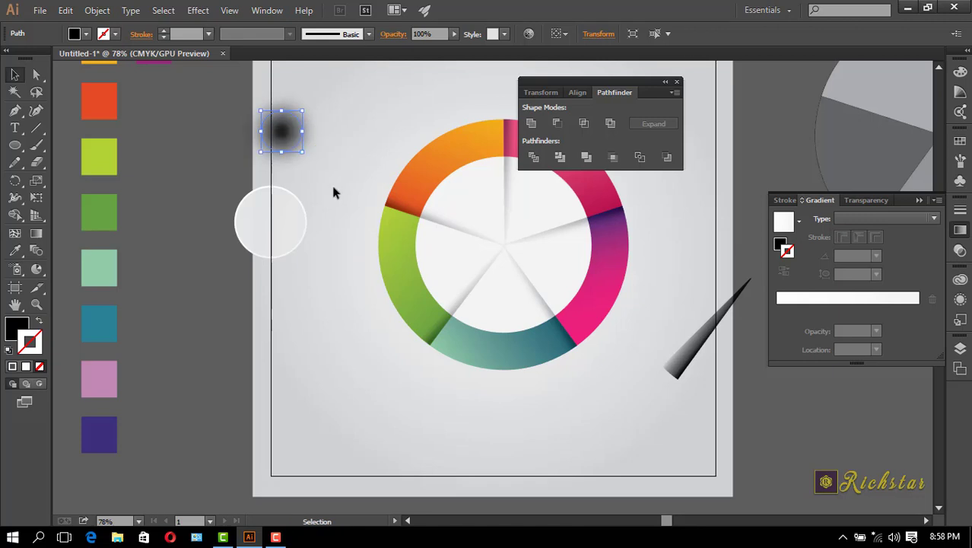
left_click(331, 183)
left_click_drag(291, 140, 457, 186)
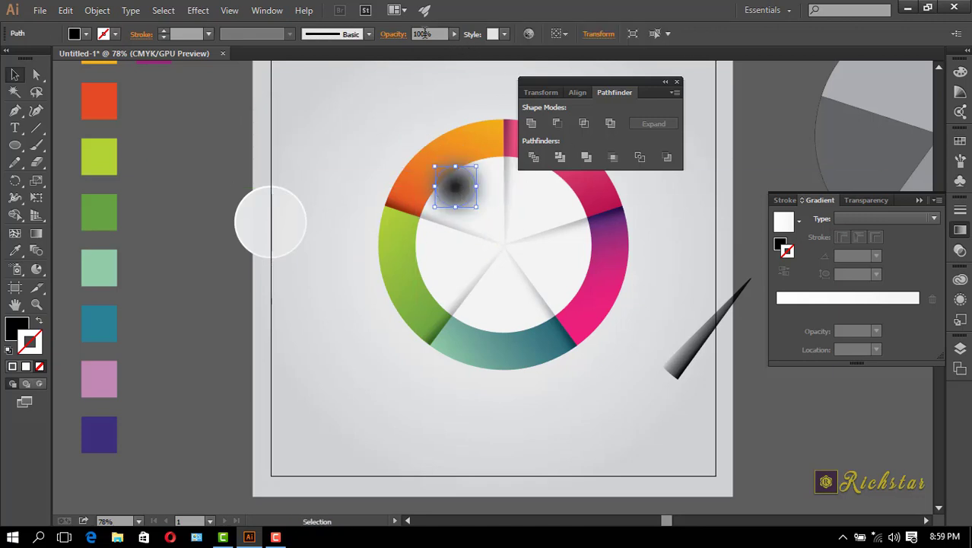
Step: Set the shadow to Multiply at 36% opacity and move the highlight back over it
left_click(393, 34)
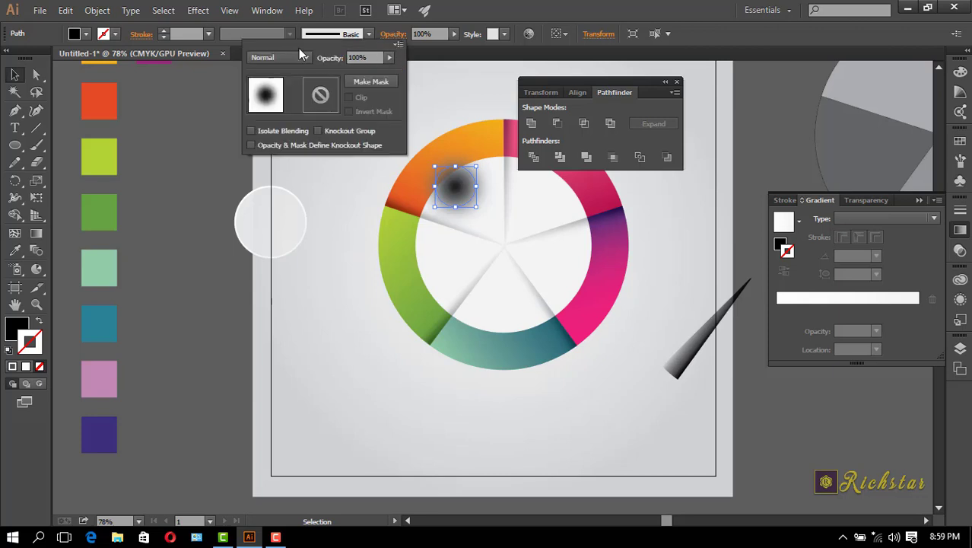
left_click(300, 57)
left_click(296, 104)
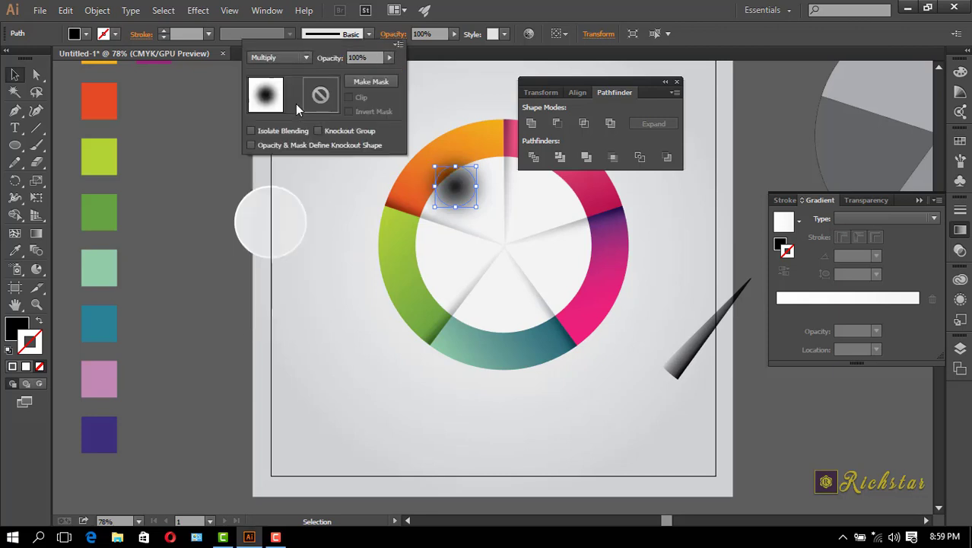
left_click(447, 38)
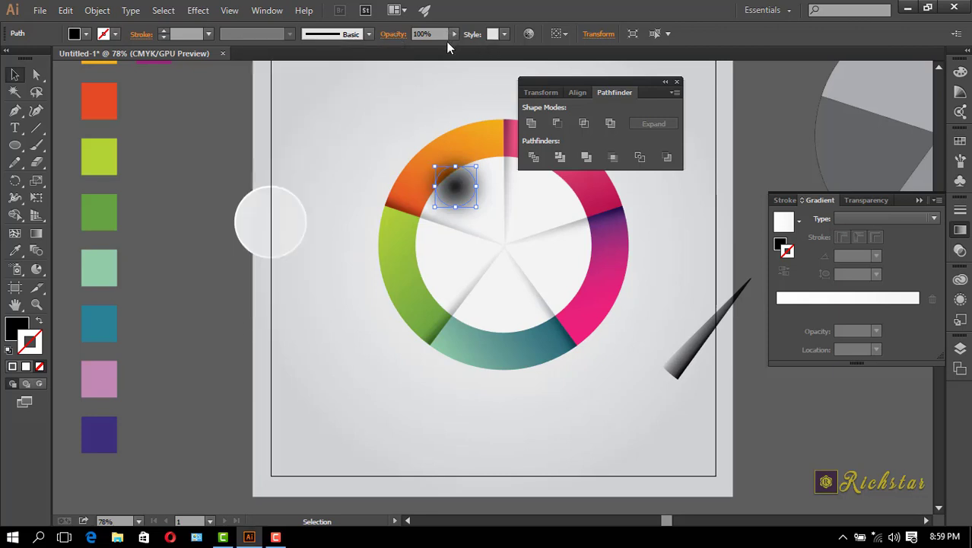
left_click(449, 39)
left_click(408, 44)
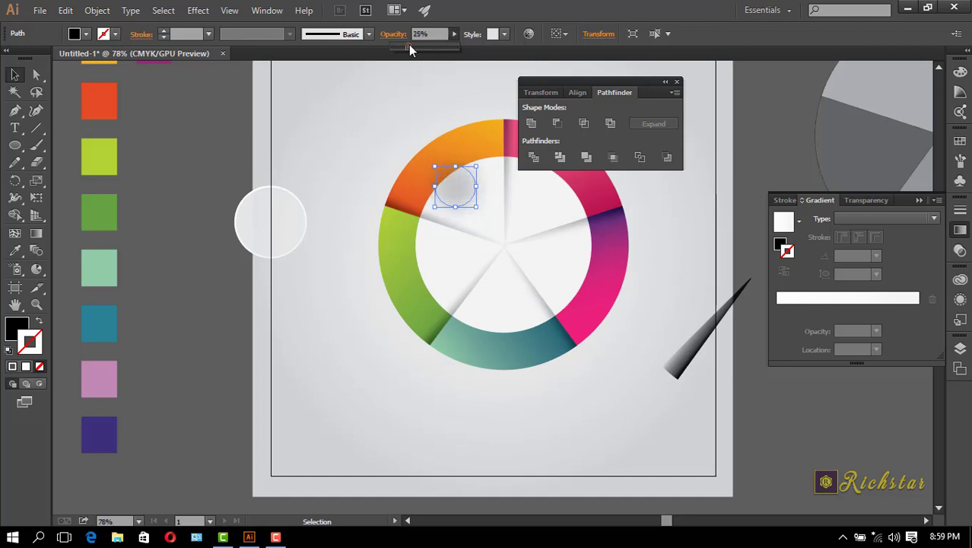
left_click_drag(410, 44, 414, 44)
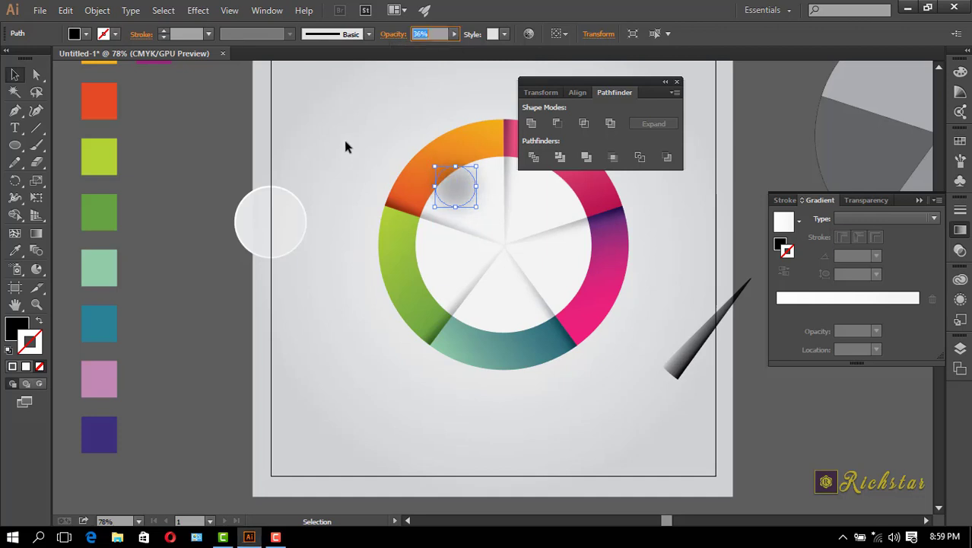
left_click(270, 216)
left_click_drag(265, 211, 437, 148)
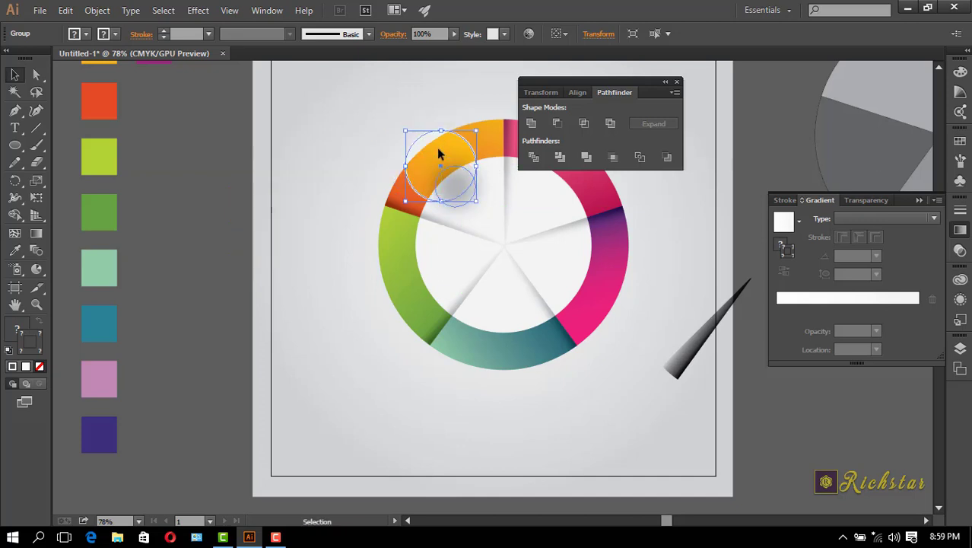
Step: Nudge the shadow circle with arrow keys and try opacity 25%, then 30%
left_click(458, 201)
key("Up")
key("Up")
key("Up")
key("Up")
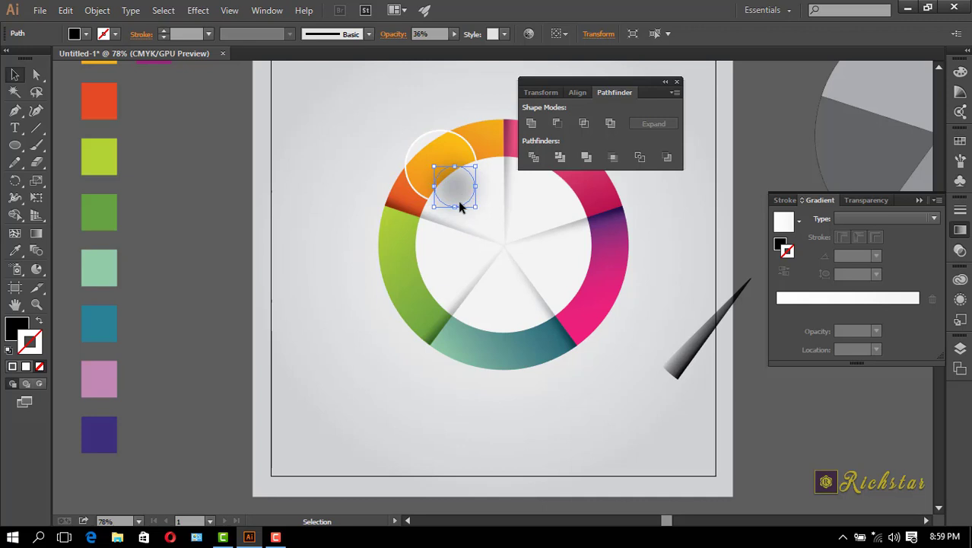
key("Left")
key("Left")
key("Right")
key("Right")
key("Right")
key("Right")
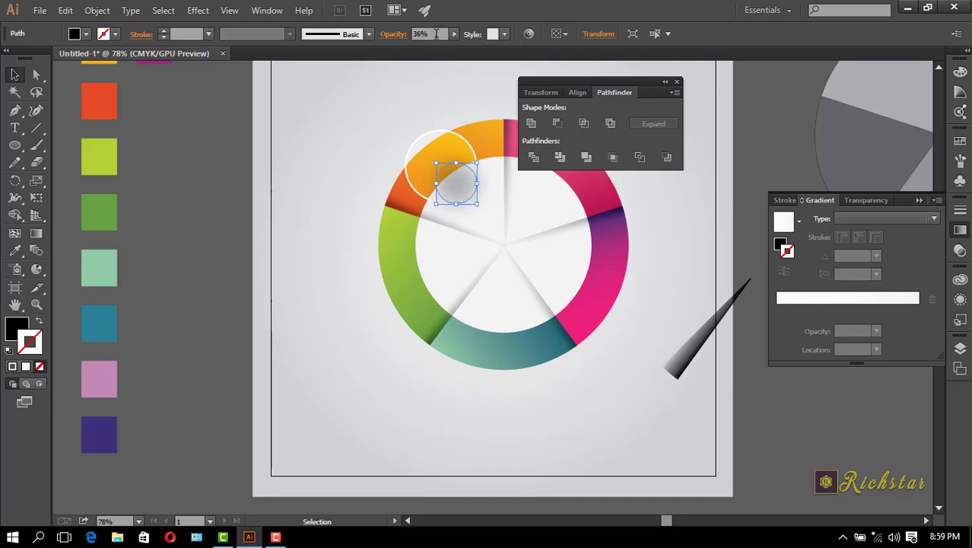
left_click(436, 33)
type("25")
key("Return")
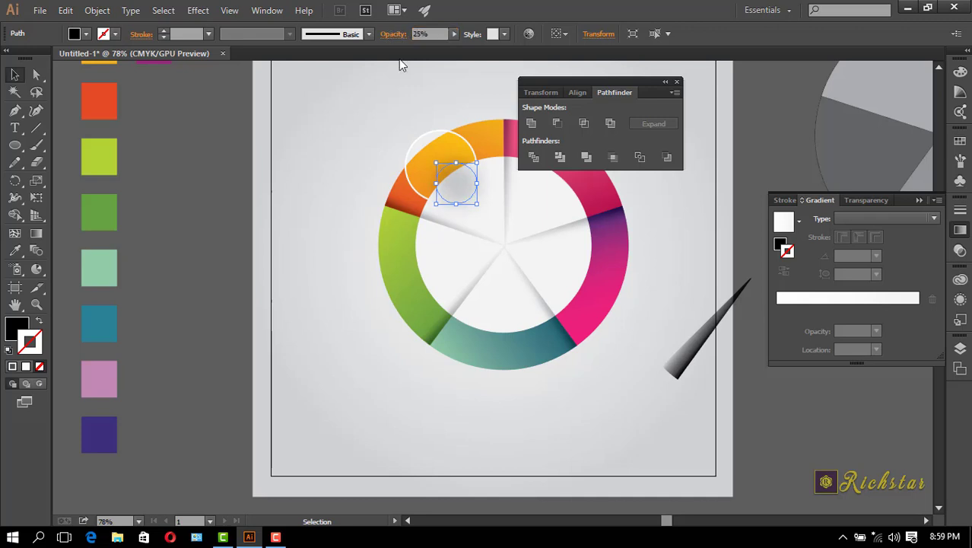
left_click(434, 33)
type("30")
key("Return")
Step: Bring the white highlight circle to front and proportionally enlarge the shadow circle slightly
left_click(317, 110)
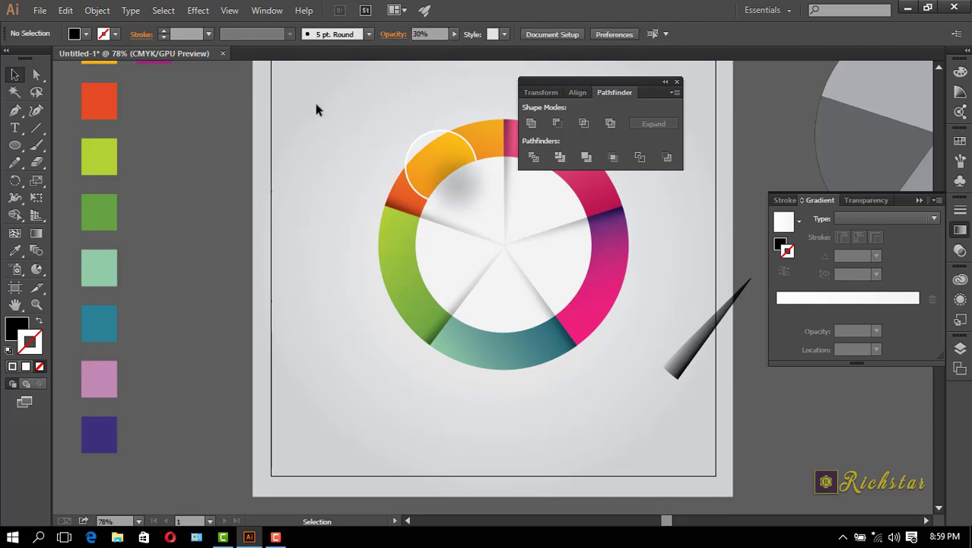
left_click(433, 140)
right_click(434, 140)
mouse_move(539, 266)
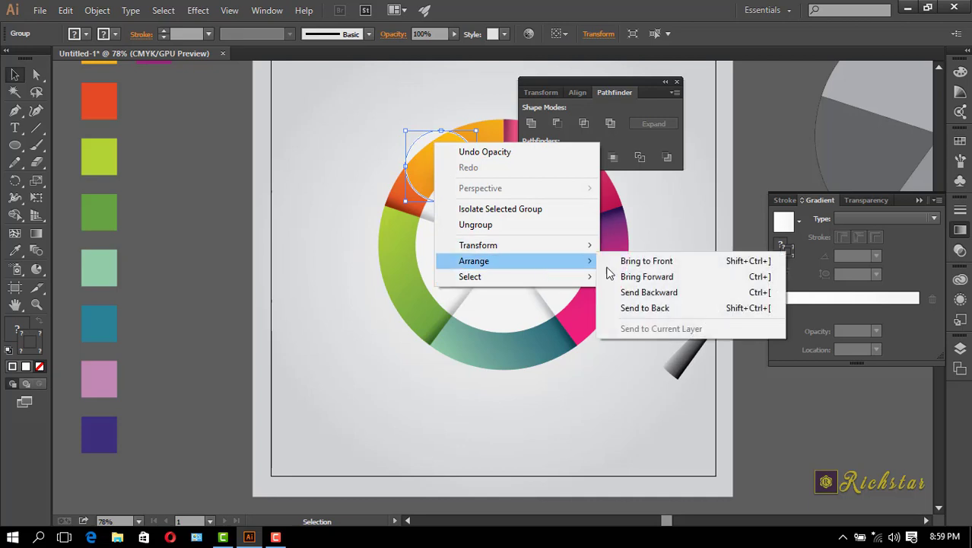
left_click(650, 257)
left_click(685, 191)
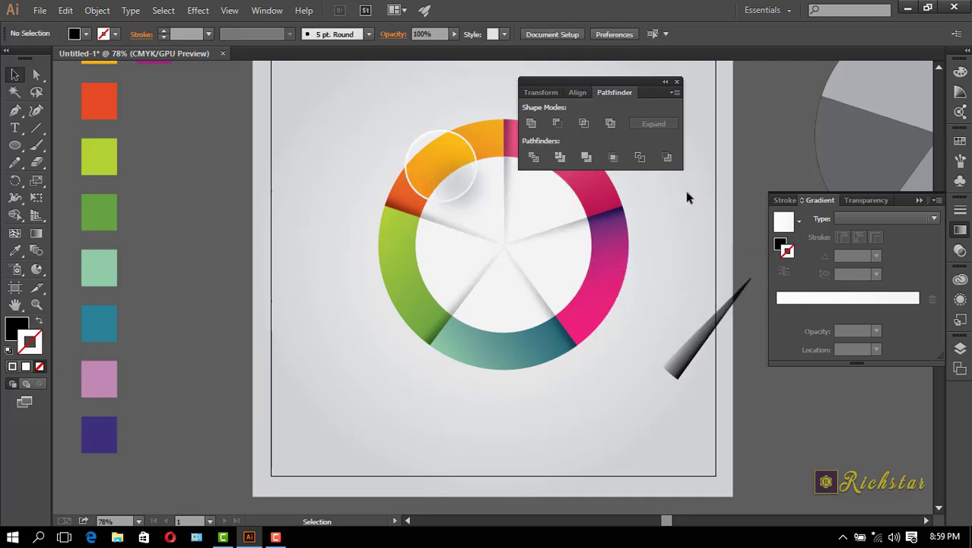
left_click(473, 200)
key("shift")
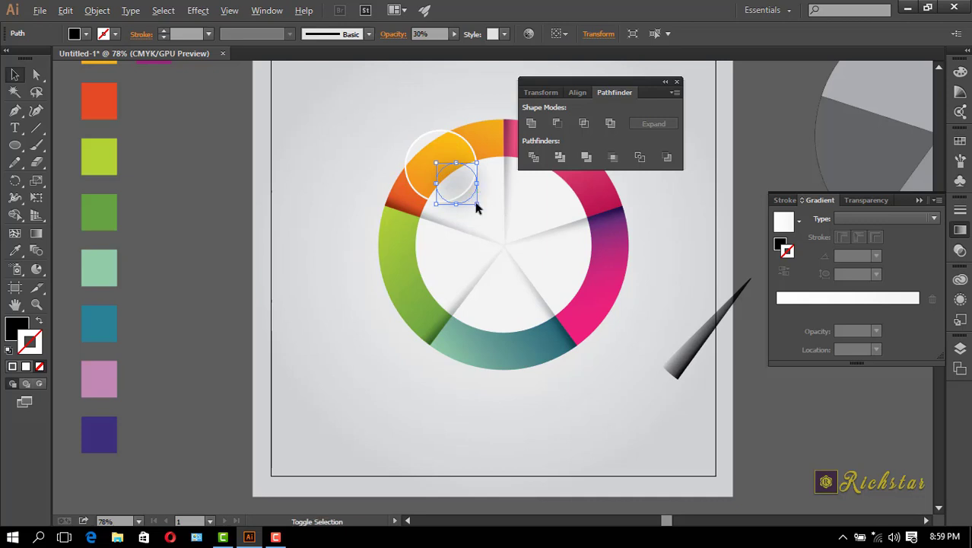
left_click_drag(476, 205, 484, 211)
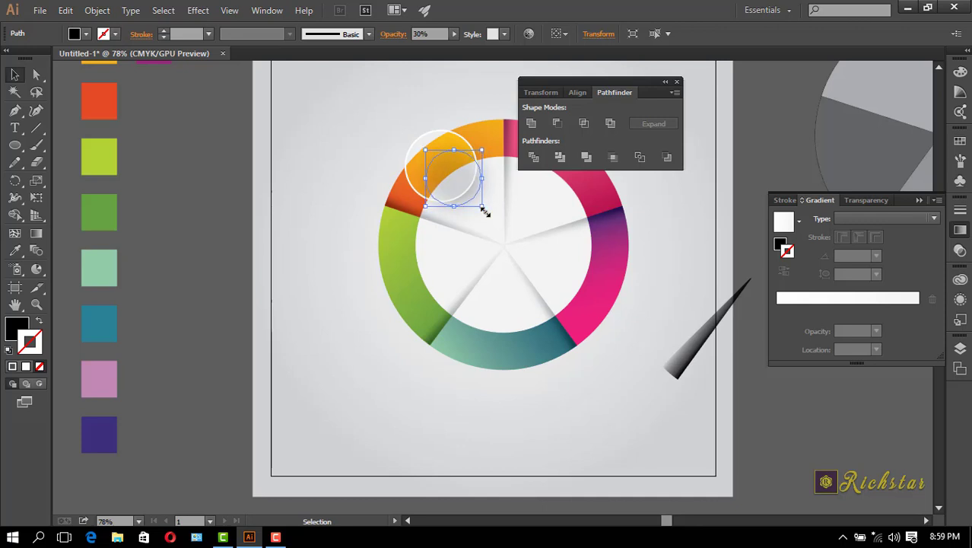
Step: Set the shadow circle to 25% opacity and select it together with the highlight
left_click(321, 160)
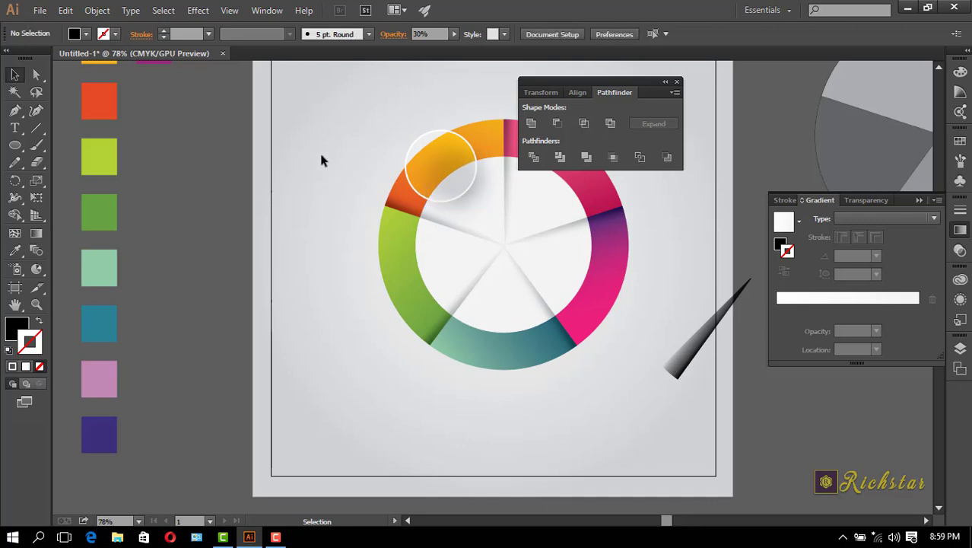
left_click(471, 199)
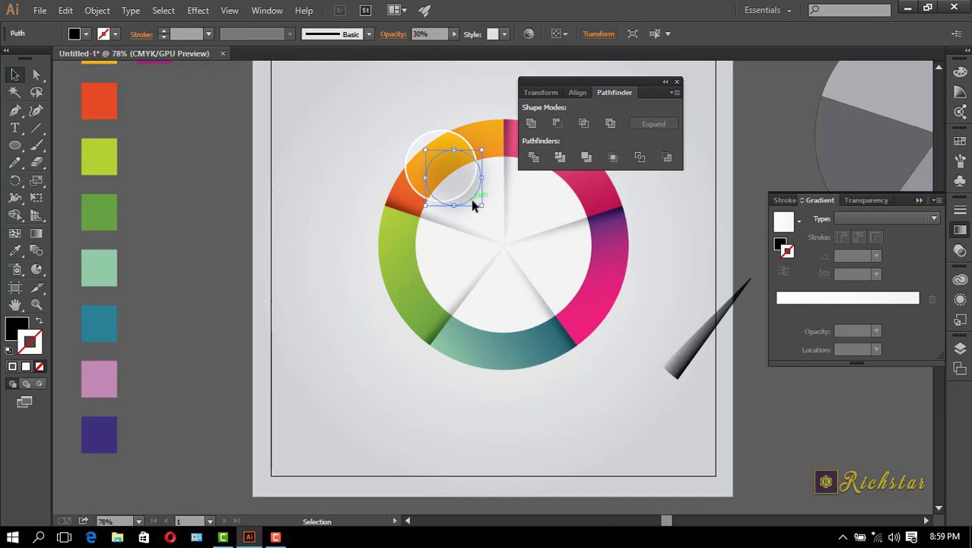
left_click(430, 32)
type("25")
key("Return")
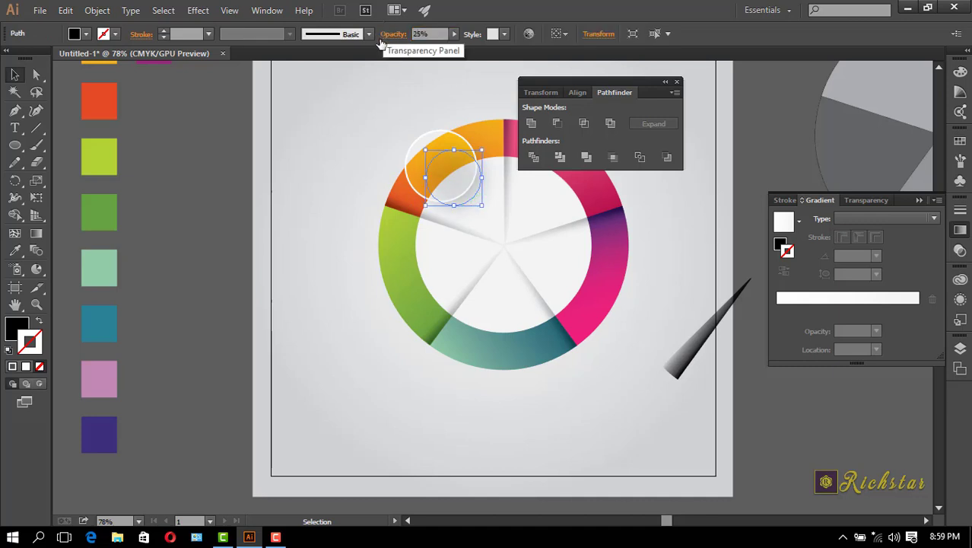
left_click(363, 124)
left_click(435, 152)
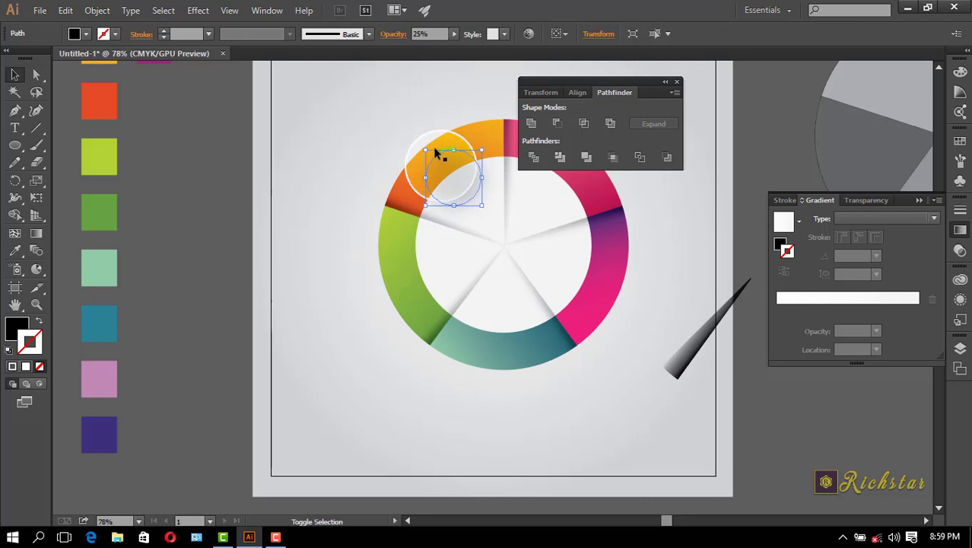
left_click(429, 143, "shift")
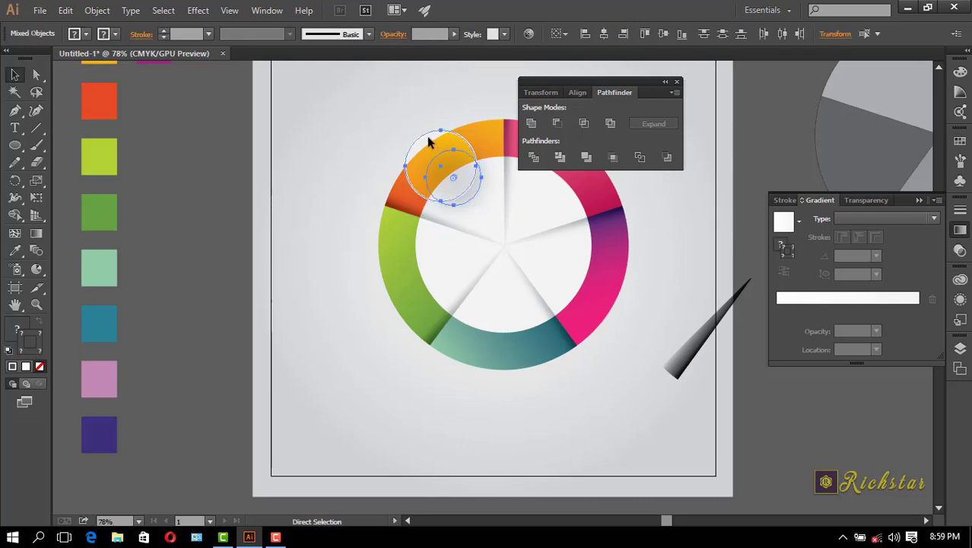
Step: Group the highlight and shadow circles, copy the pair, and place a copy on the pink segment
key("ctrl+g")
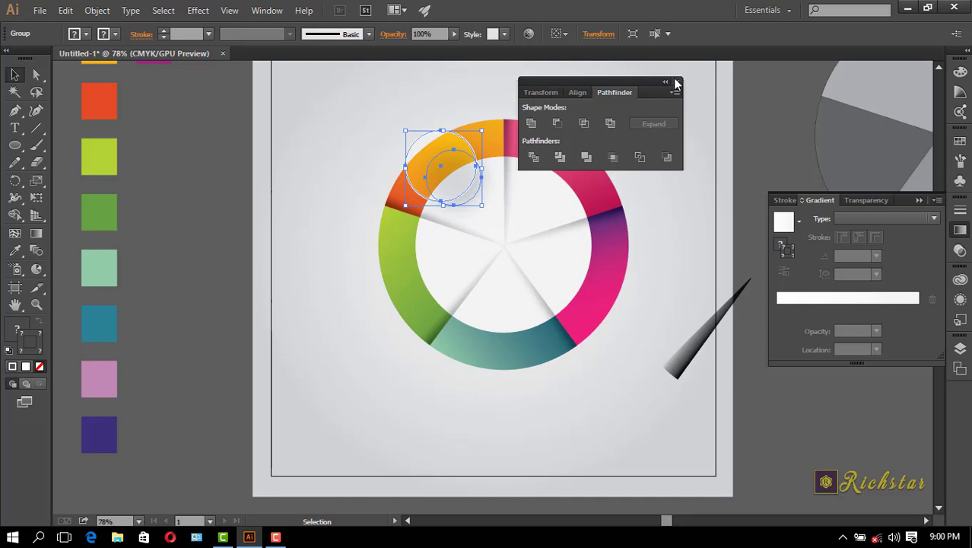
left_click(676, 82)
key("ctrl")
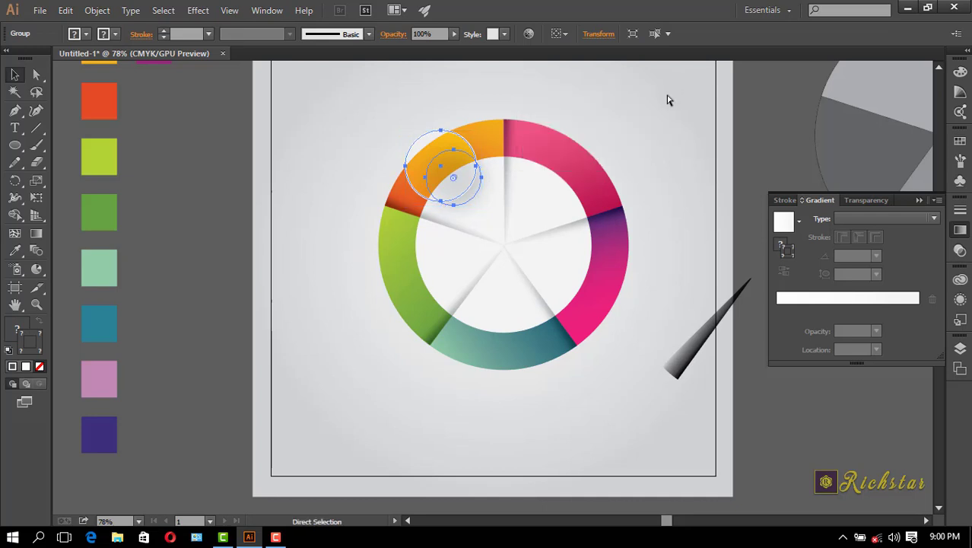
key("ctrl+v")
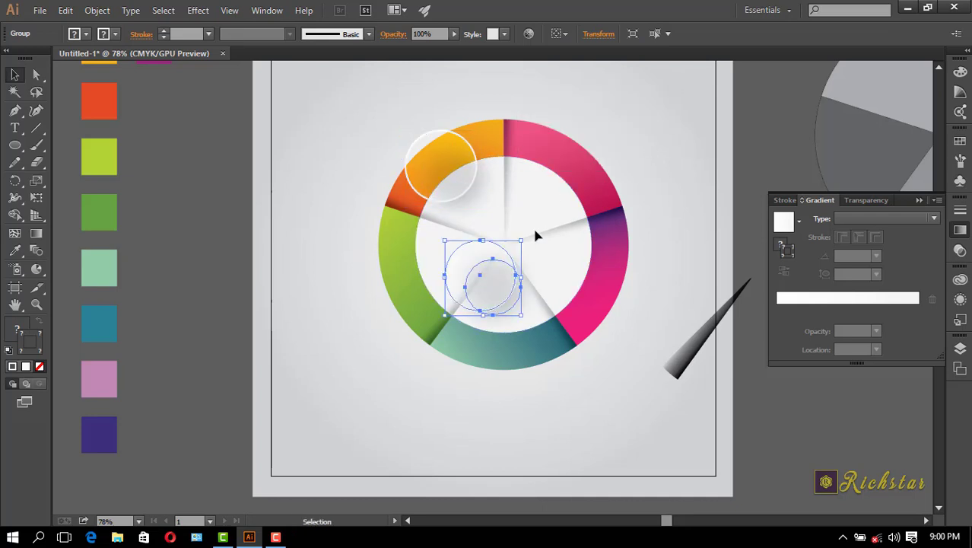
left_click_drag(480, 292, 559, 161)
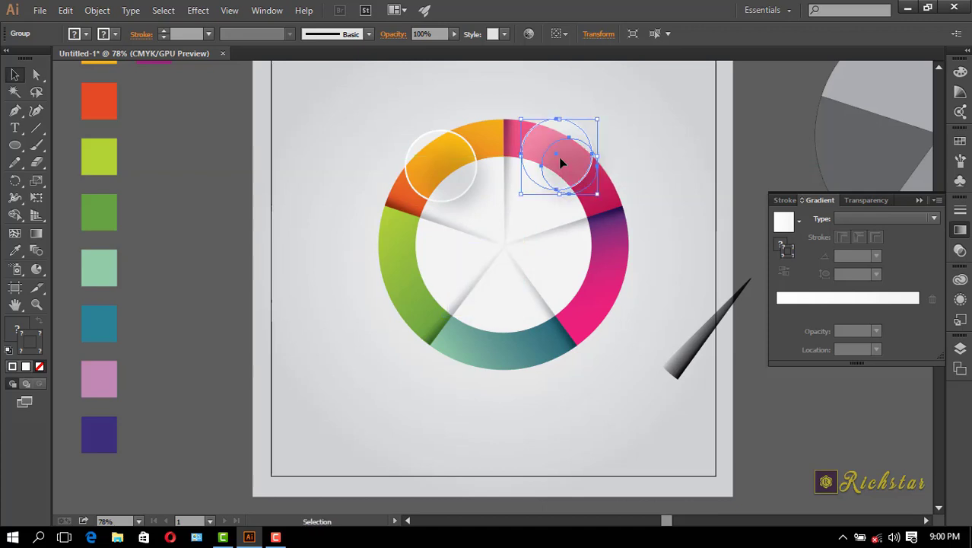
left_click(664, 168)
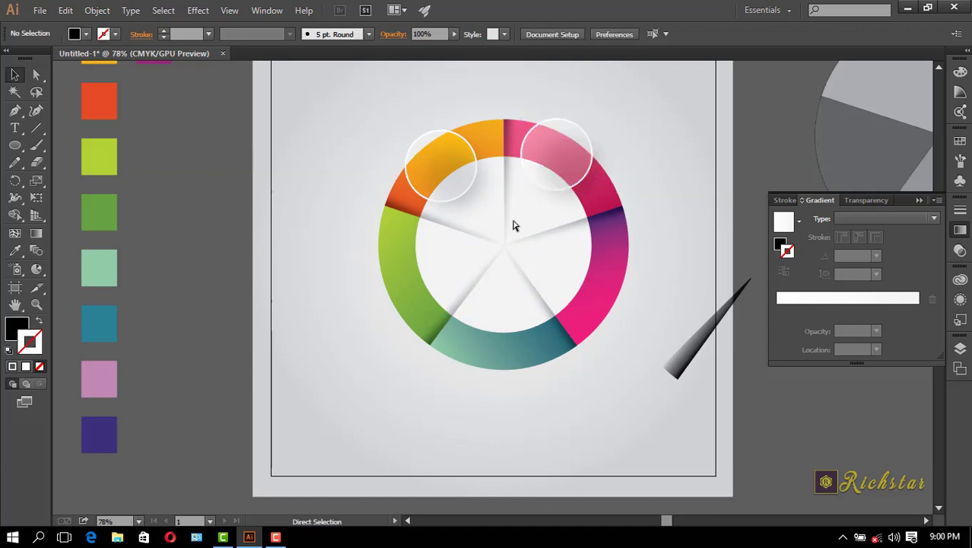
Step: Paste further copies of the pair onto the magenta, teal and green segments
key("ctrl+v")
left_click_drag(481, 278, 597, 270)
key("a")
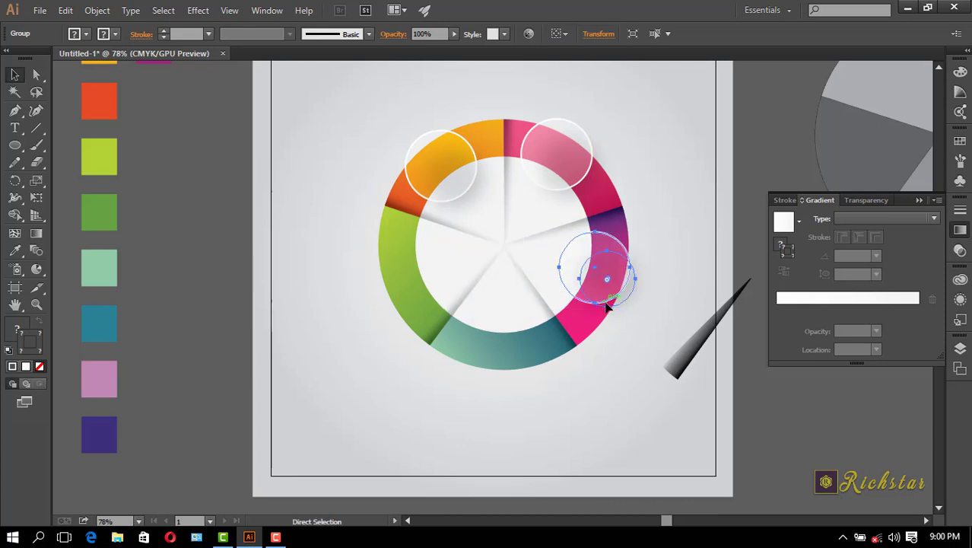
key("v")
key("ctrl+v")
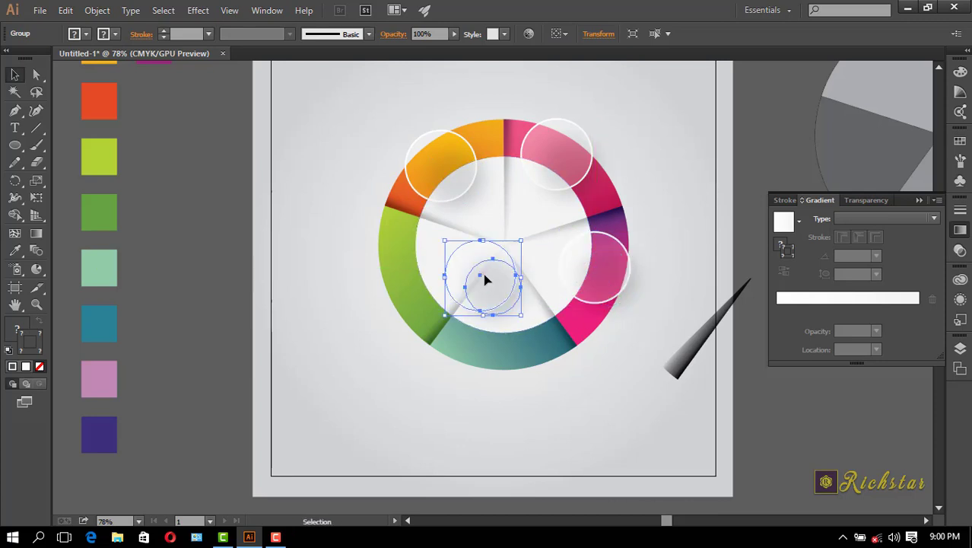
left_click_drag(486, 276, 507, 345)
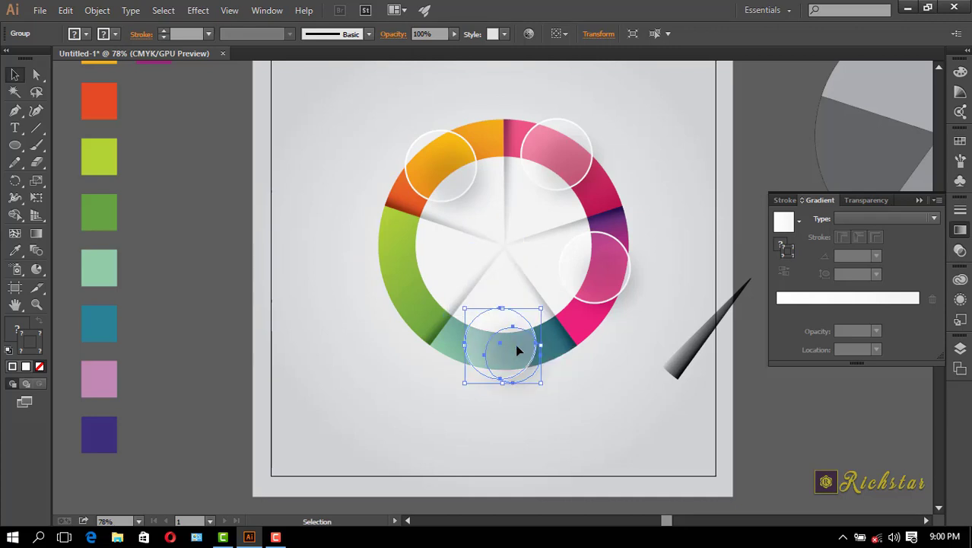
key("a")
key("ctrl+v")
key("v")
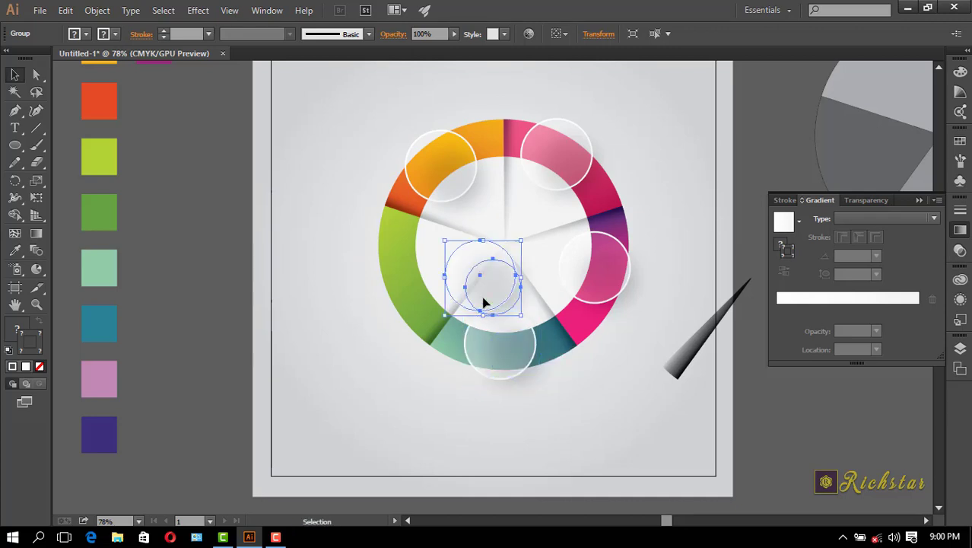
left_click_drag(488, 290, 405, 282)
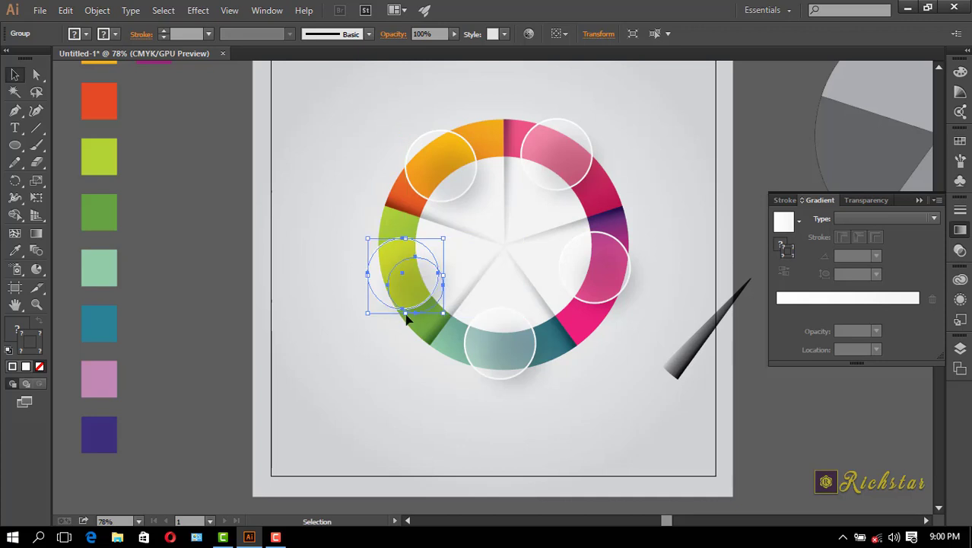
left_click(403, 407)
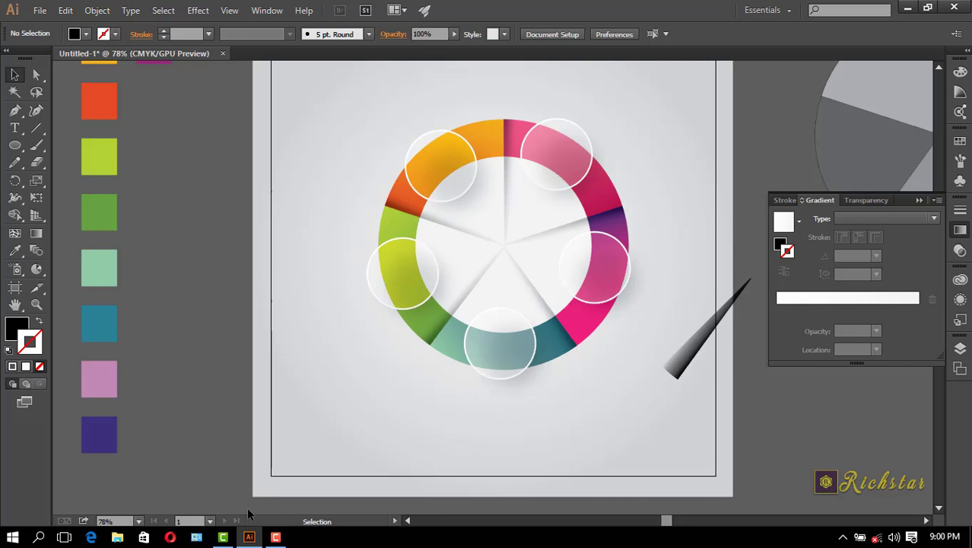
Step: Draw a small circle with the Ellipse tool left of the artboard
key("t")
left_click(15, 146)
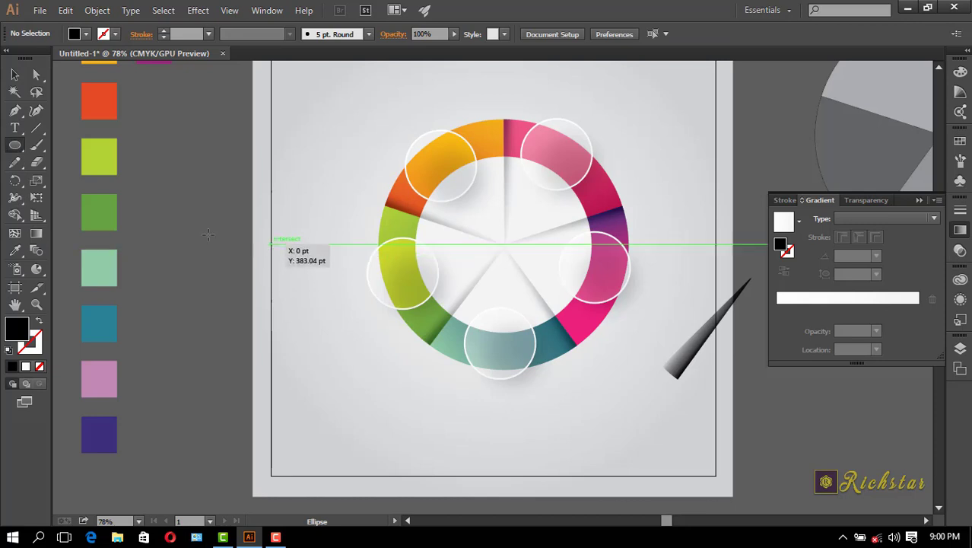
left_click_drag(200, 221, 245, 266)
left_click(17, 74)
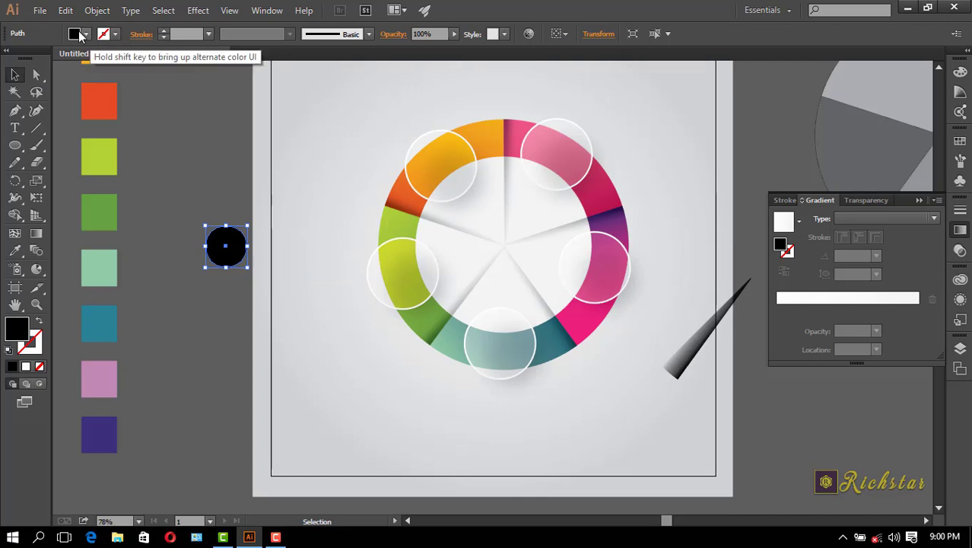
Step: Give the small circle a white fill and a 2 pt stroke
left_click(114, 38)
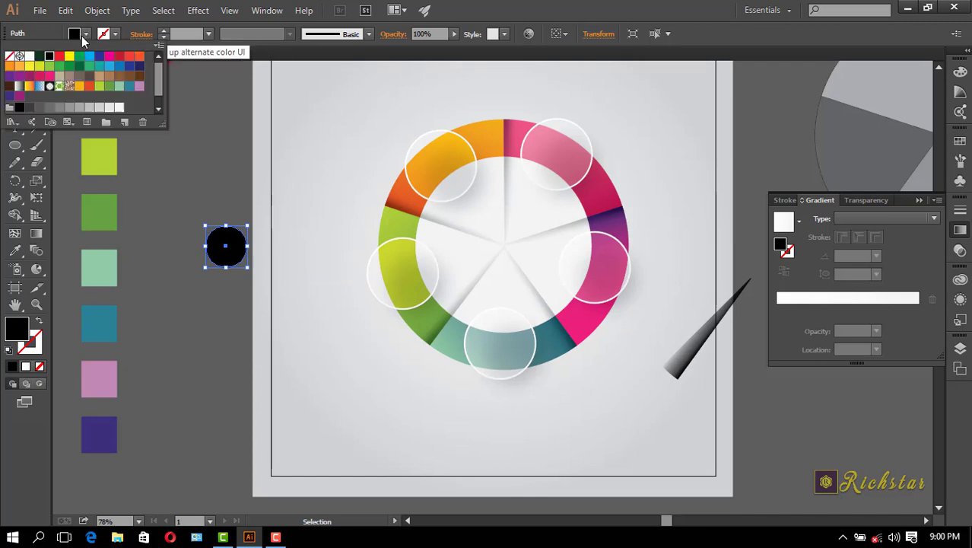
left_click(118, 108)
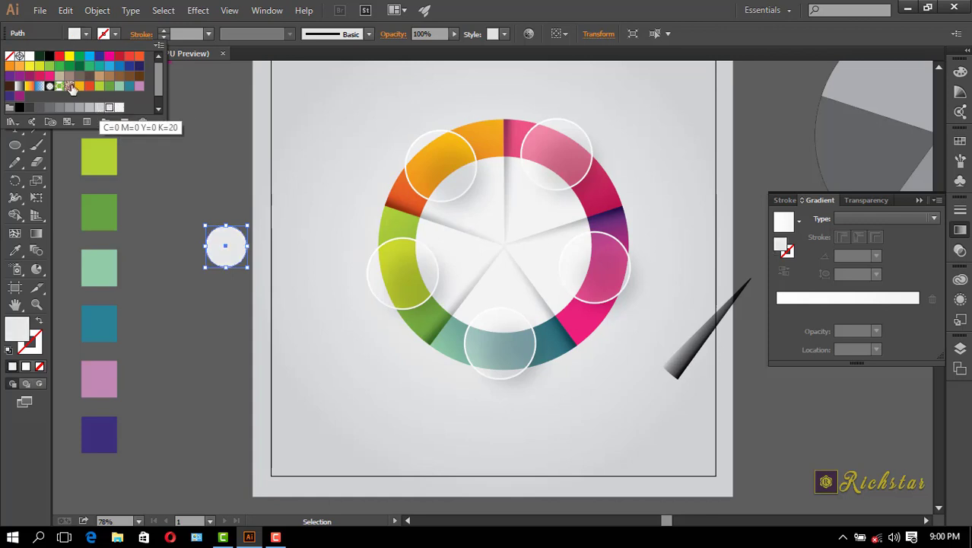
left_click(162, 33)
left_click(162, 33)
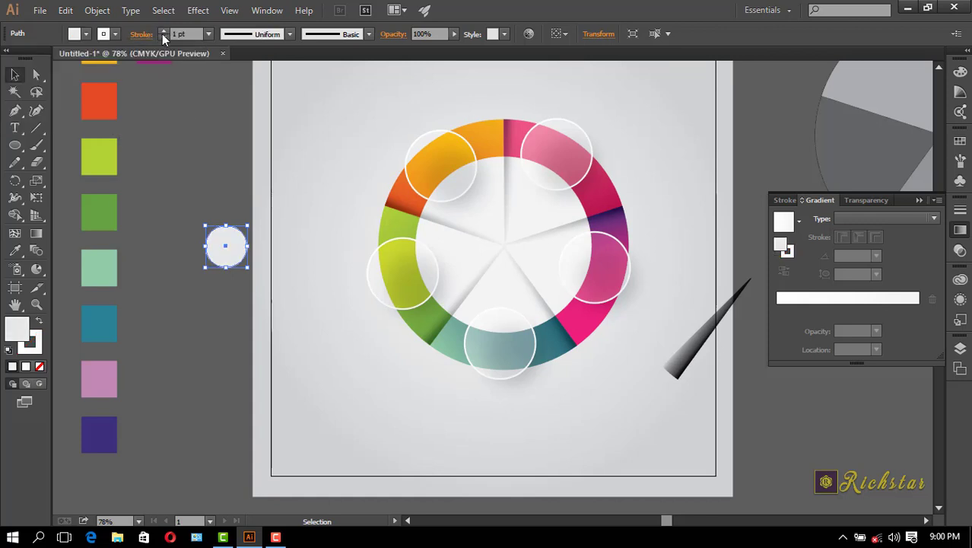
Step: Move the small circle into the left yellow-green marker circle and reapply the white fill
left_click(183, 138)
left_click_drag(226, 244, 422, 292)
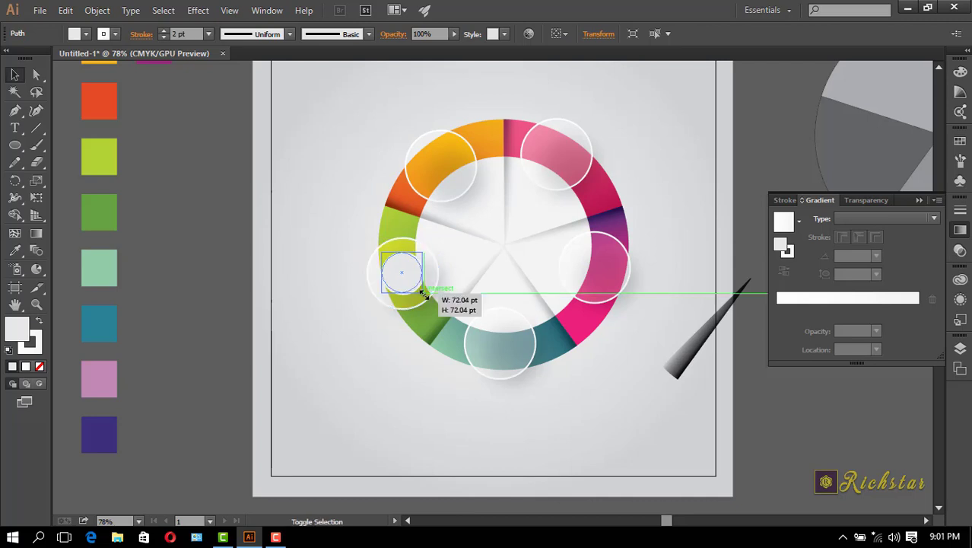
left_click(84, 34)
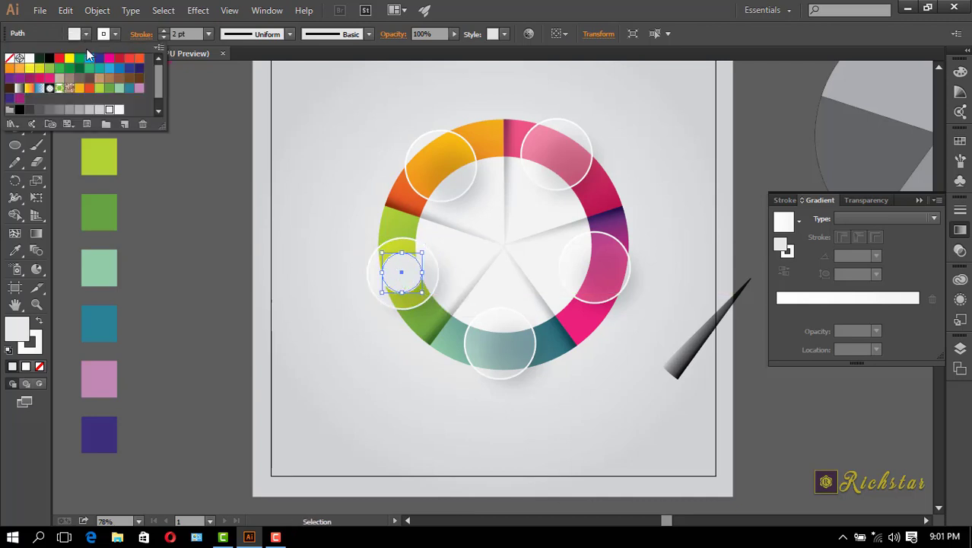
left_click(122, 111)
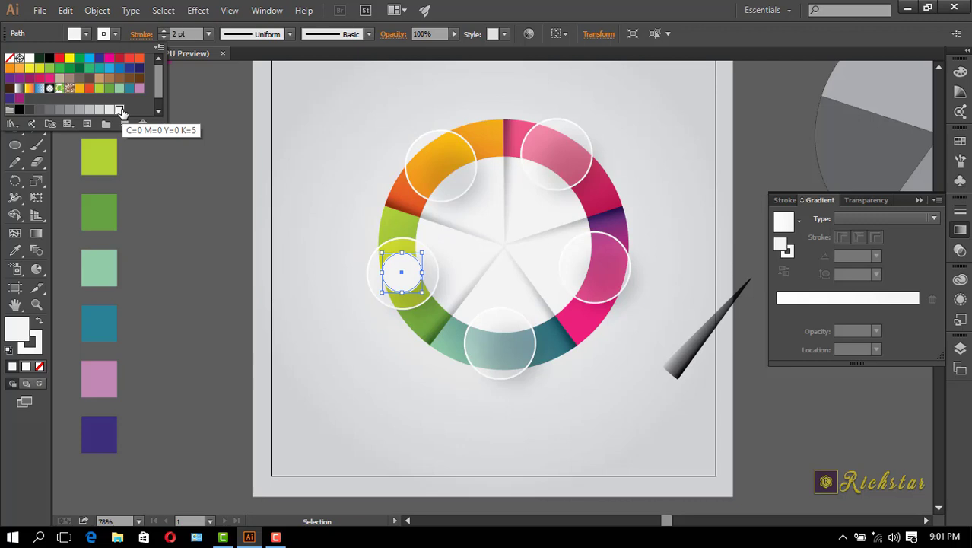
left_click(417, 454)
key("ctrl+z")
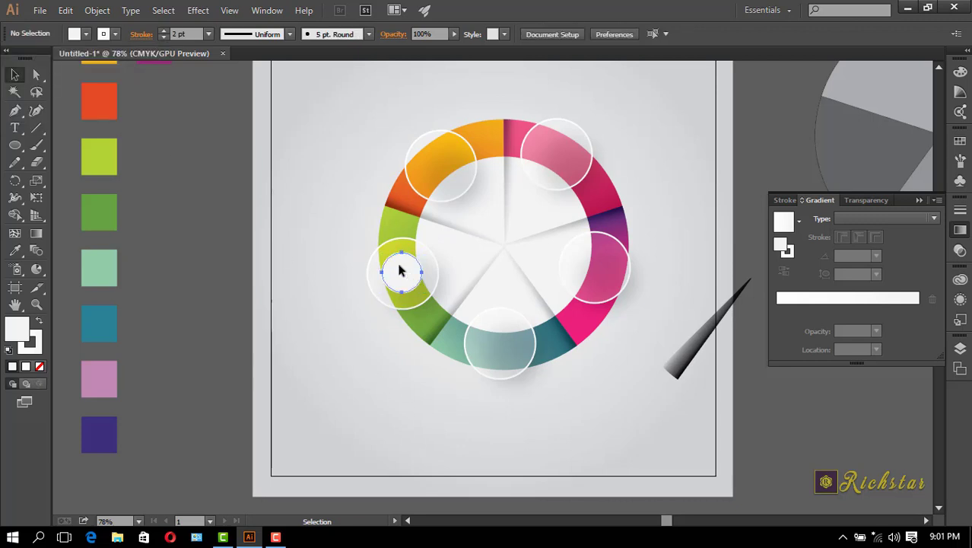
Step: Place copies of the small white circle in the orange and pink marker circles
left_click(401, 270, "ctrl")
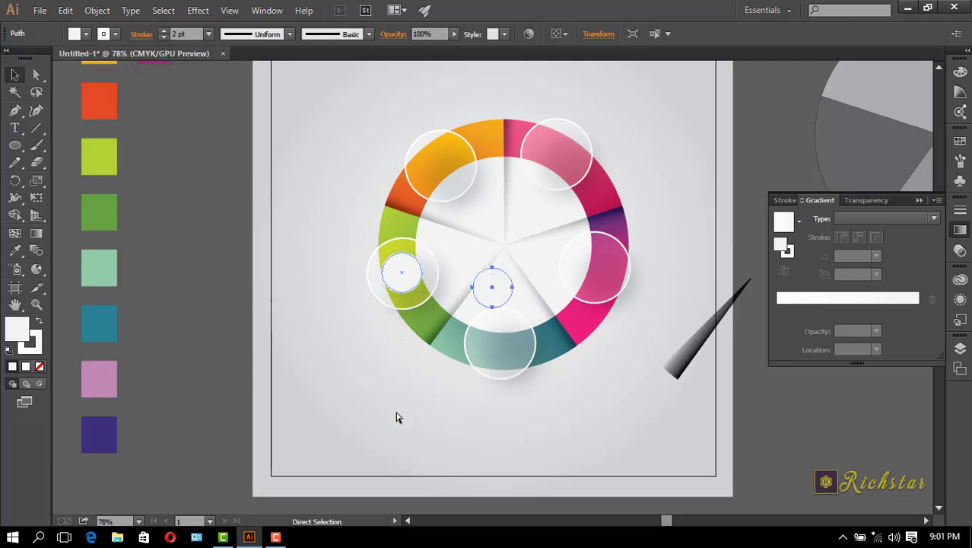
key("ctrl+shift+z")
left_click(432, 374)
left_click_drag(491, 296, 448, 181)
left_click(486, 280)
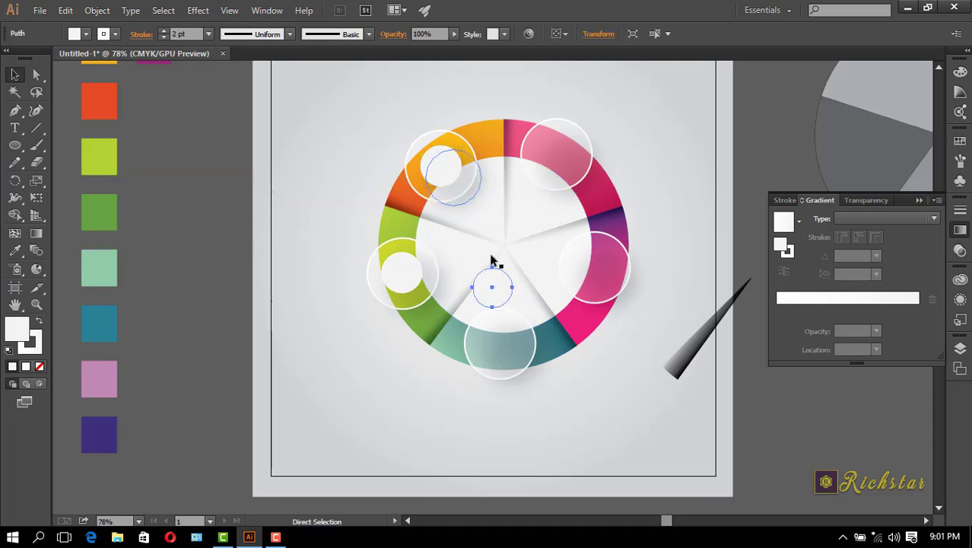
left_click_drag(495, 289, 559, 155)
Step: Place copies in the right magenta and bottom teal marker circles, then deselect
left_click(493, 289)
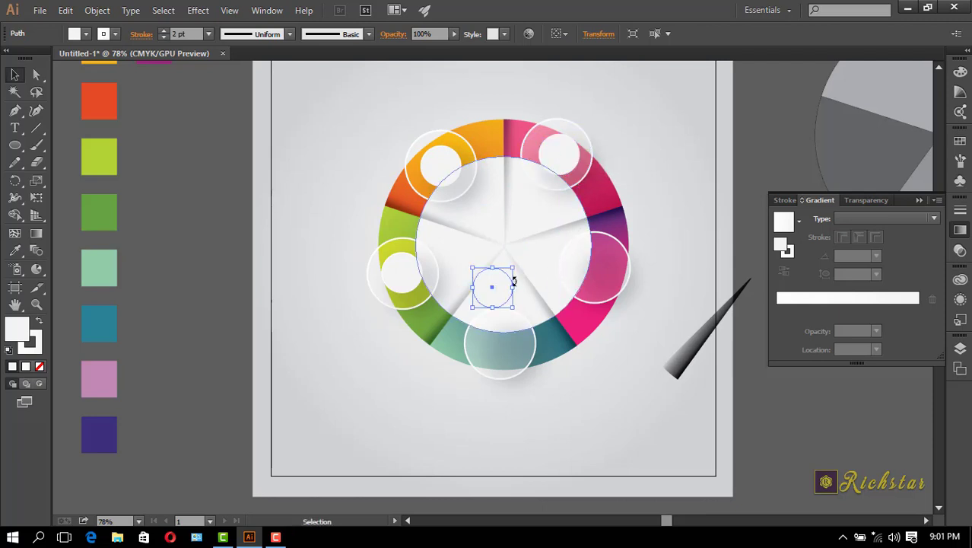
left_click_drag(495, 295, 593, 267)
left_click(493, 288)
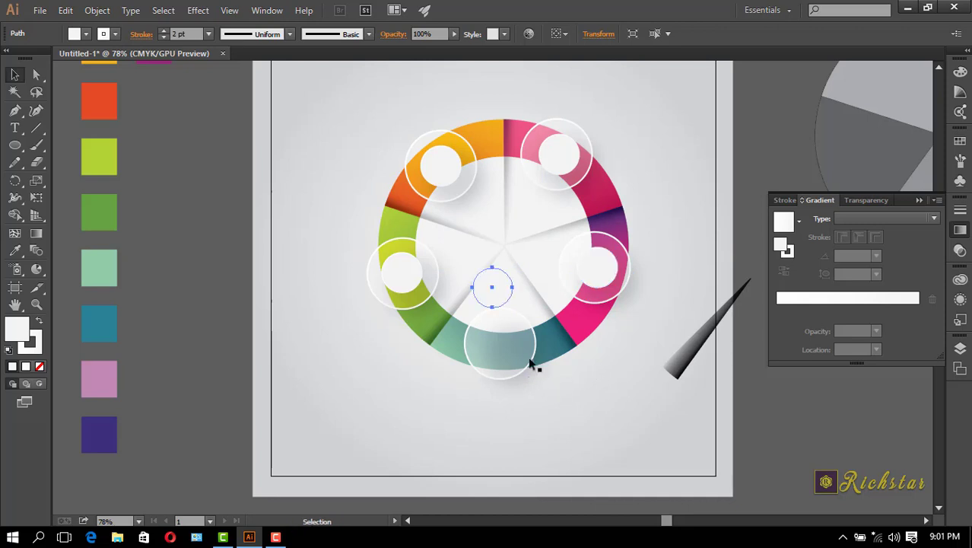
left_click_drag(497, 312, 504, 341)
left_click(593, 421)
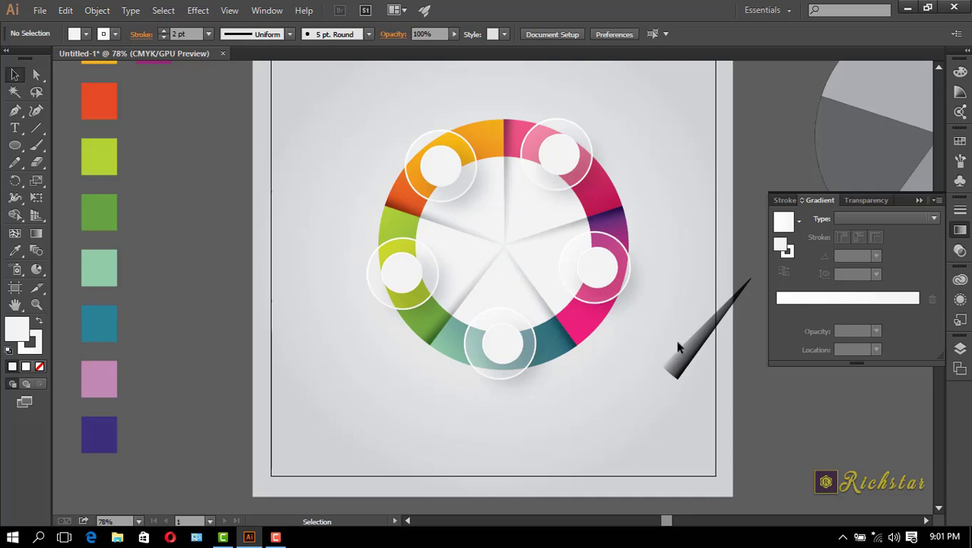
Step: Delete the black gradient sliver shape
left_click(694, 362)
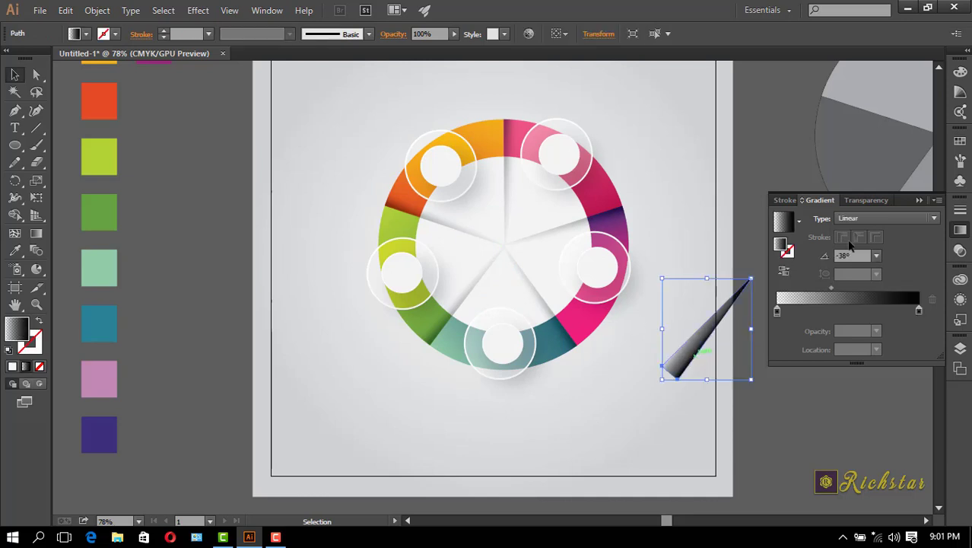
left_click(919, 200)
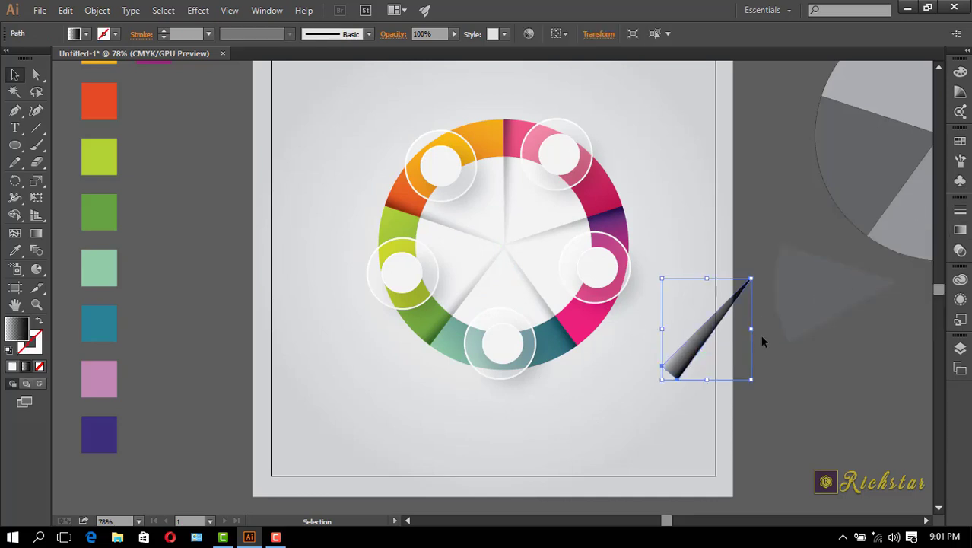
key("Delete")
left_click(613, 210)
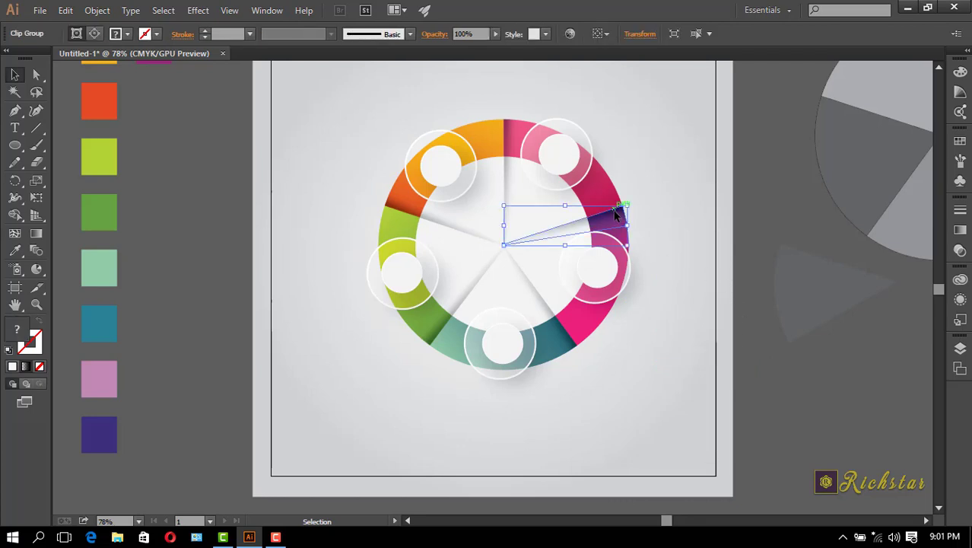
Step: Paste a copy of the grey pie over the wheel, unite it, and remove its stroke
left_click(894, 177)
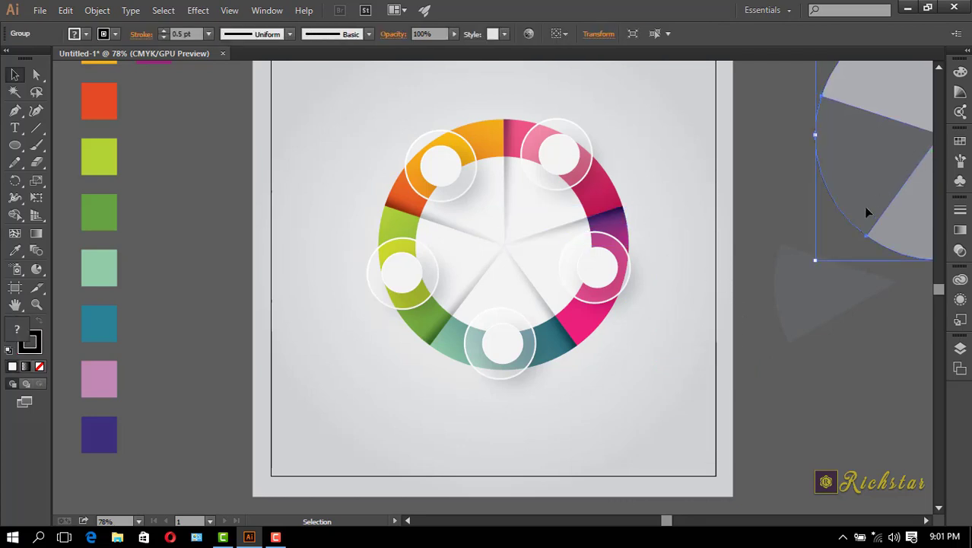
key("ctrl+c")
key("ctrl+v")
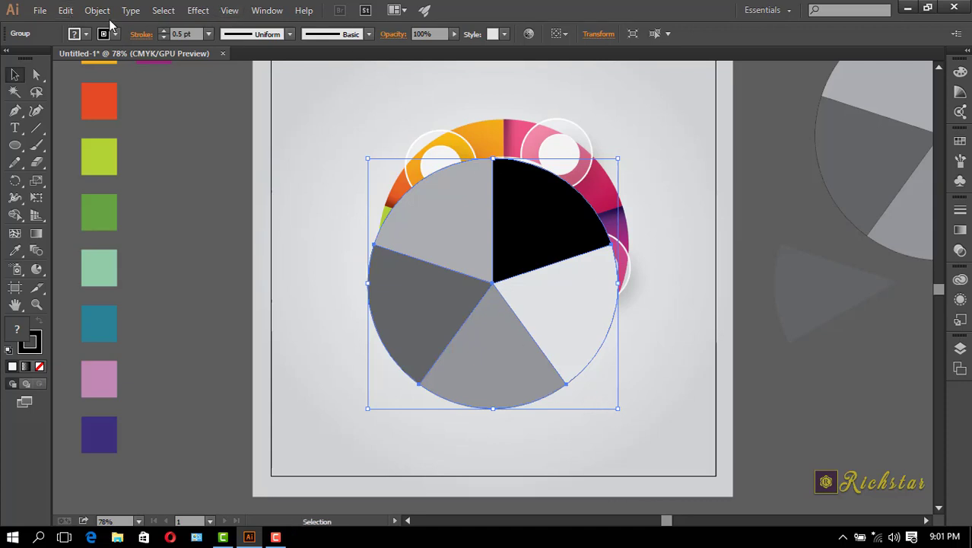
left_click(272, 10)
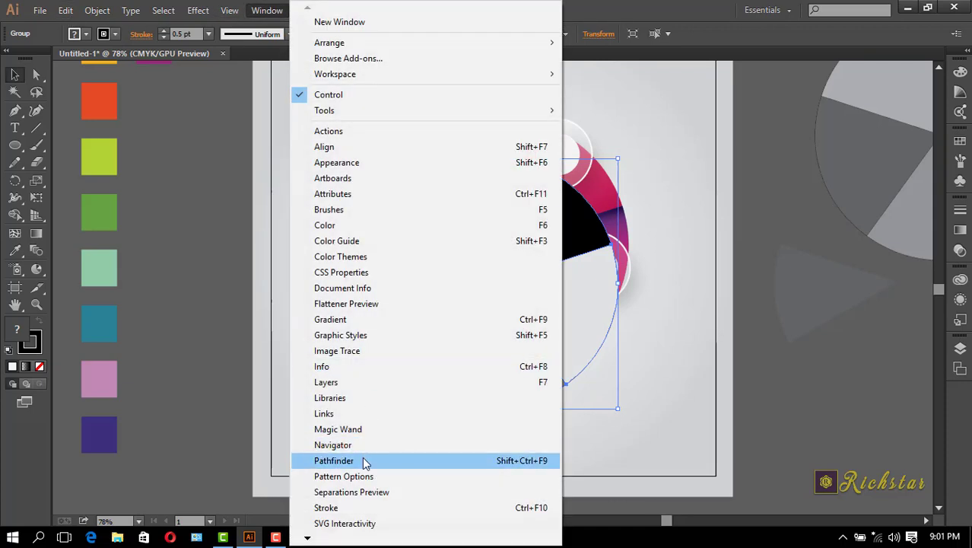
left_click(356, 461)
left_click(530, 124)
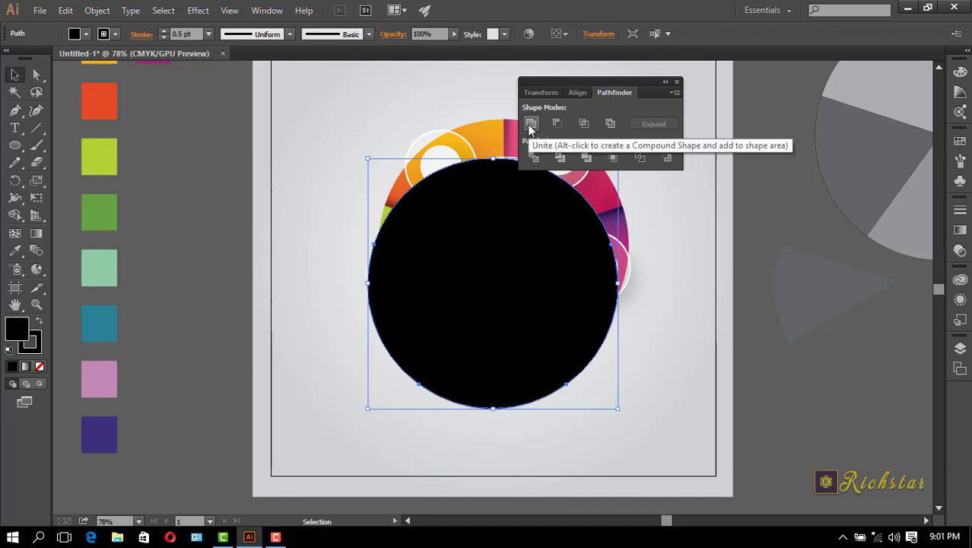
left_click(677, 82)
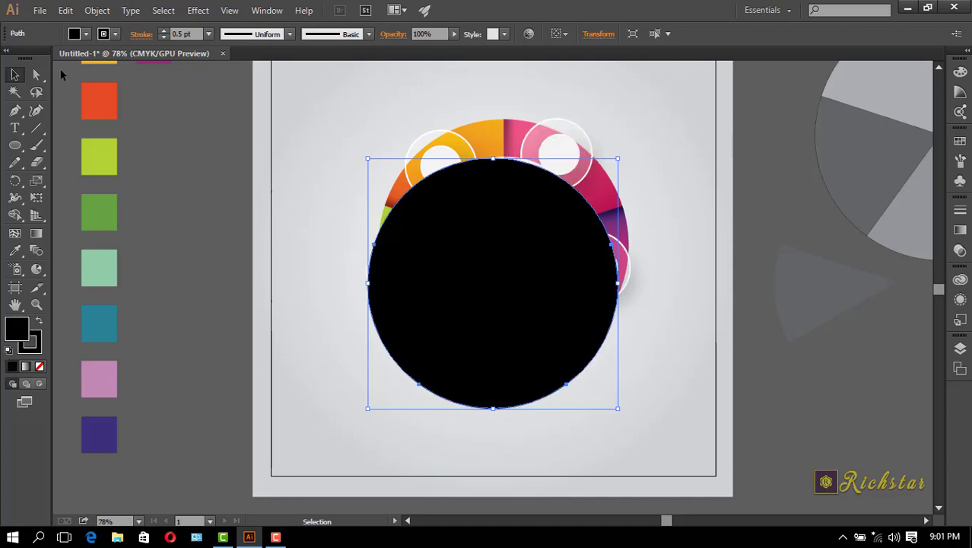
left_click(158, 38)
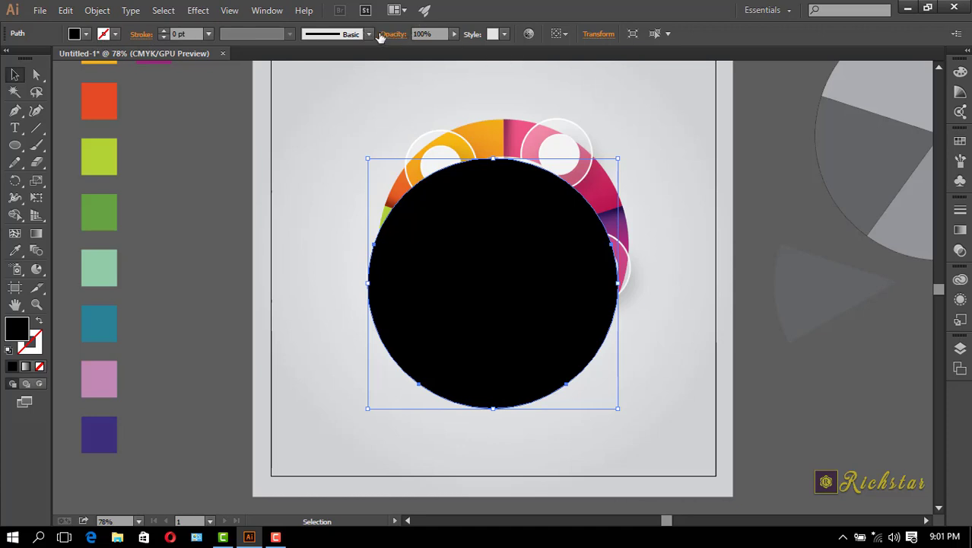
Step: Apply a Gaussian Blur of 97.1 pixels to the black circle
left_click(198, 10)
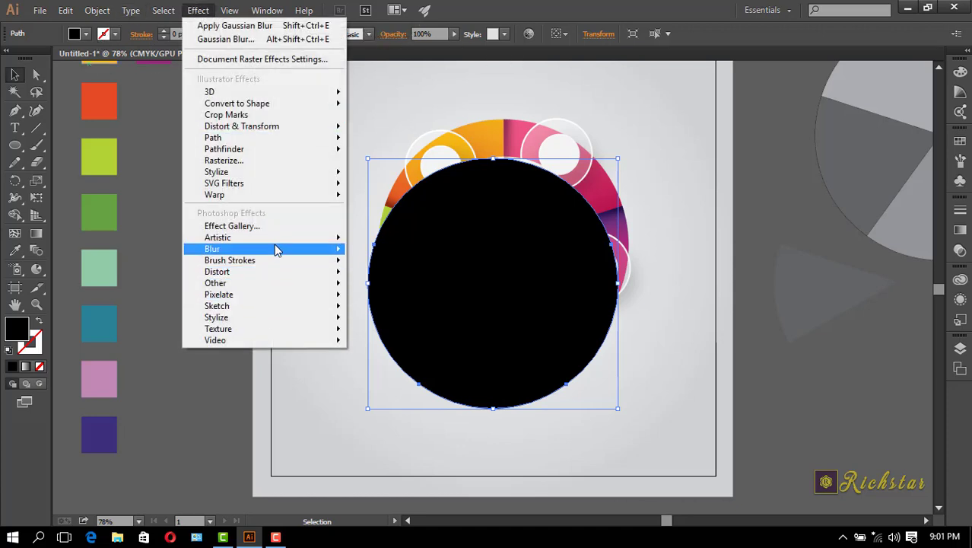
mouse_move(277, 249)
left_click(412, 251)
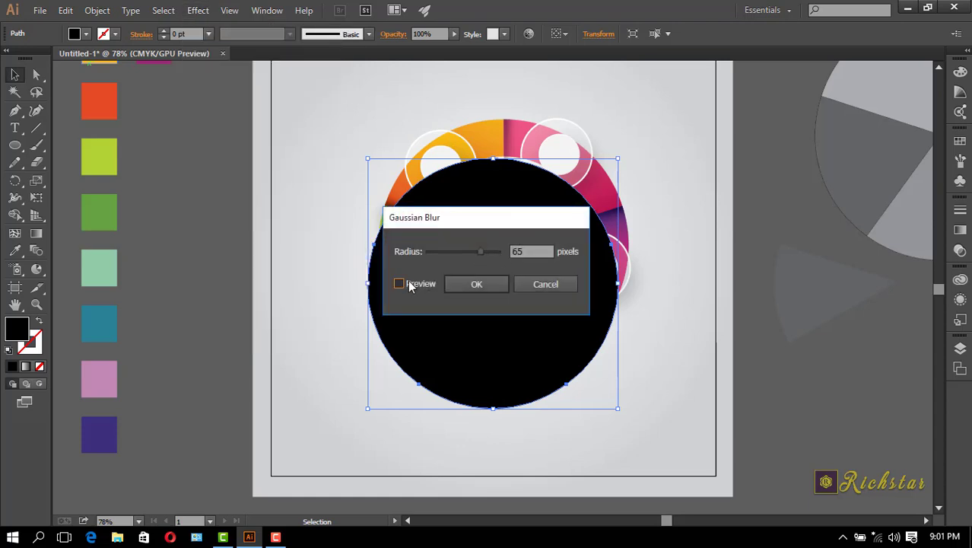
left_click(409, 285)
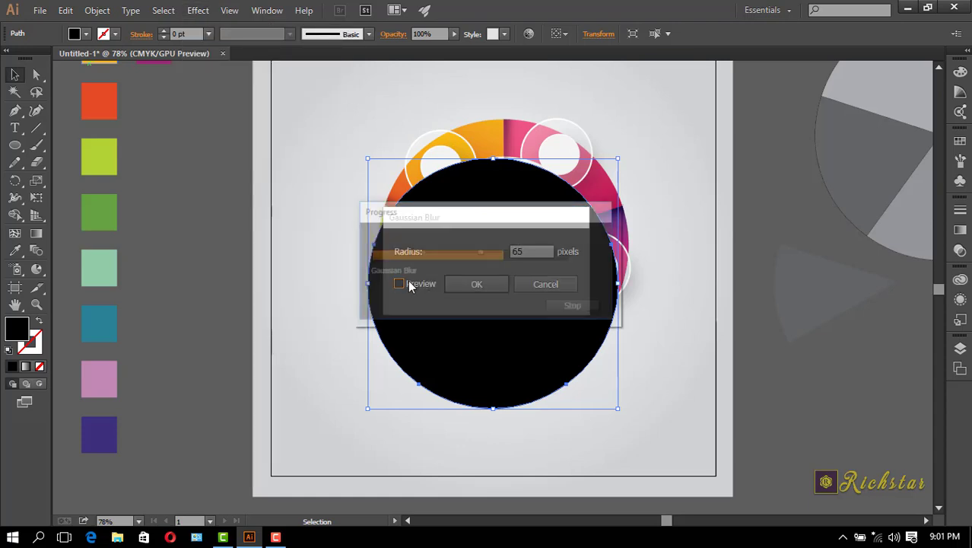
left_click_drag(480, 251, 491, 251)
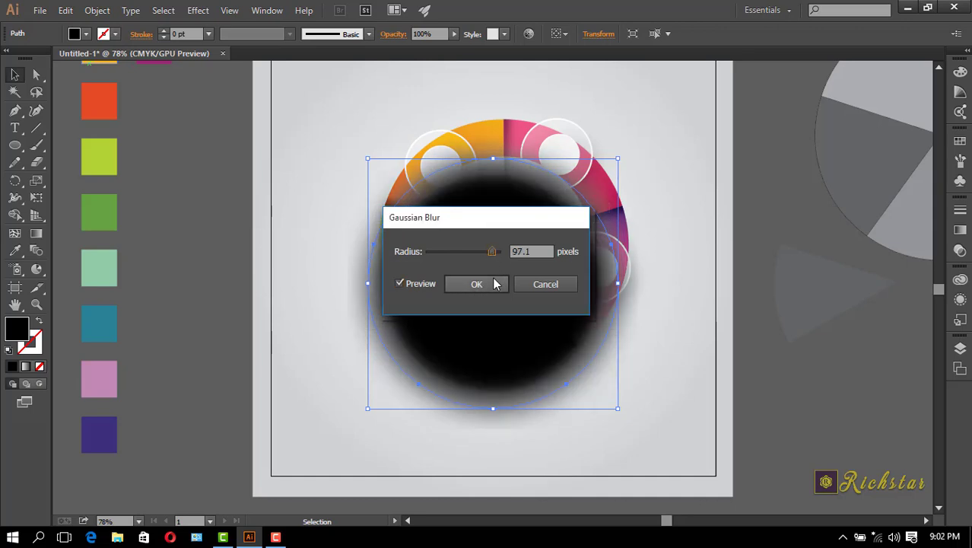
left_click(495, 284)
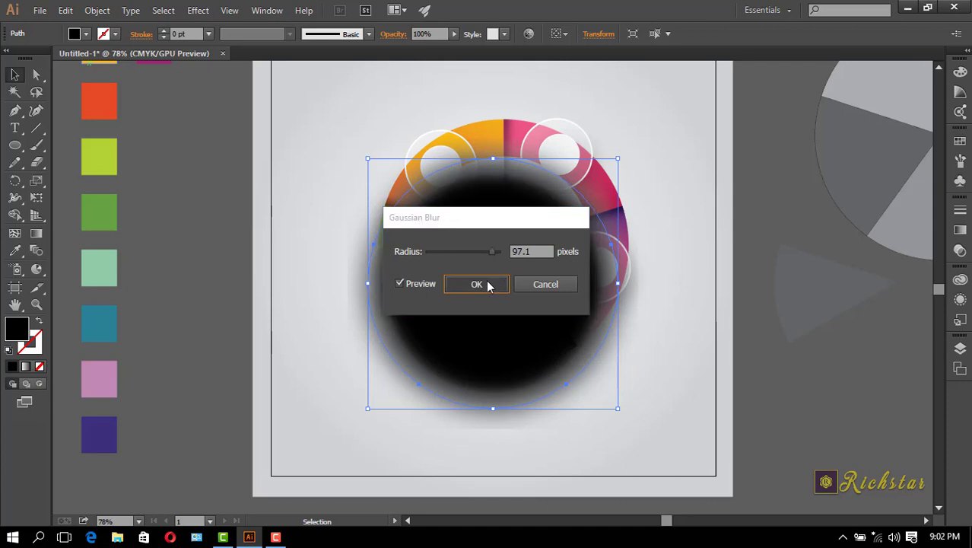
Step: Set the blurred circle to Multiply blend mode at 18% opacity
left_click(395, 36)
left_click(295, 58)
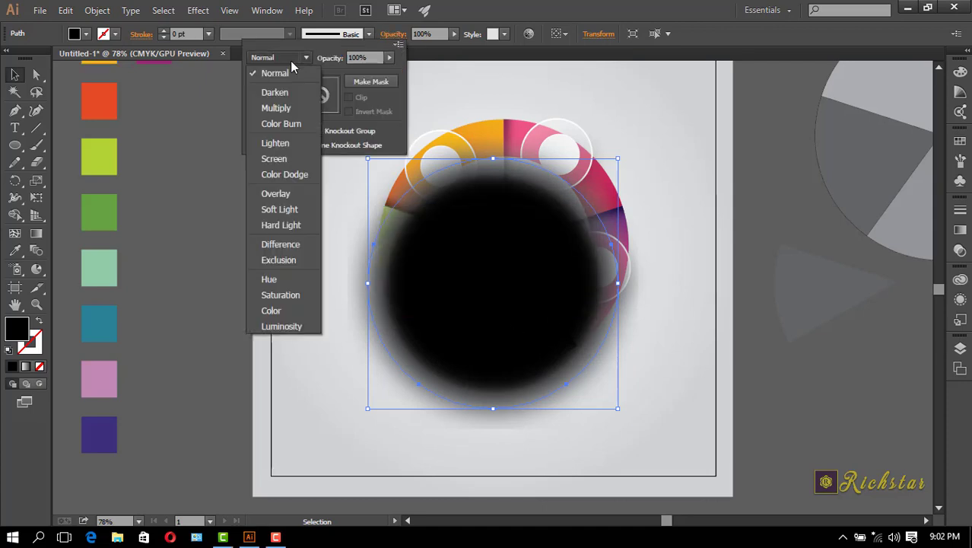
left_click(293, 69)
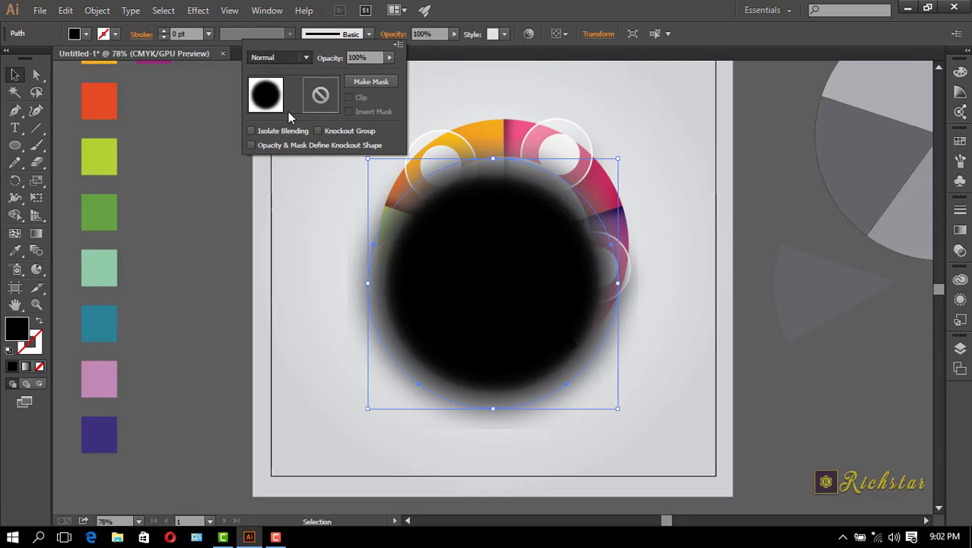
left_click(578, 16)
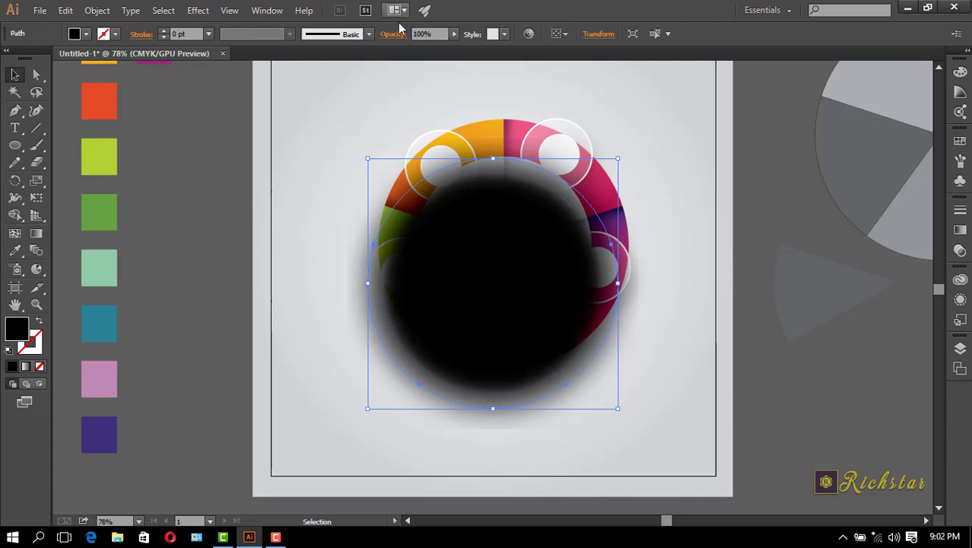
left_click(435, 34)
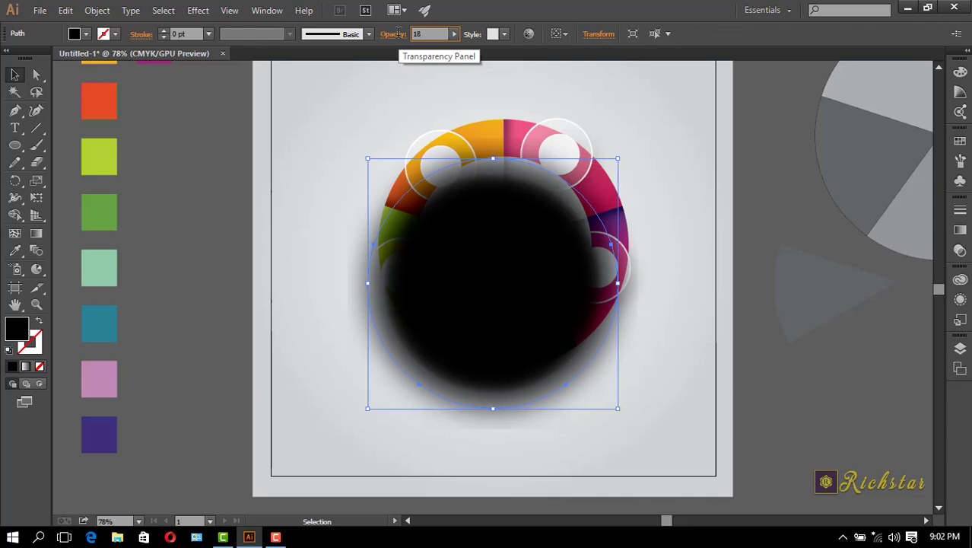
key("Return")
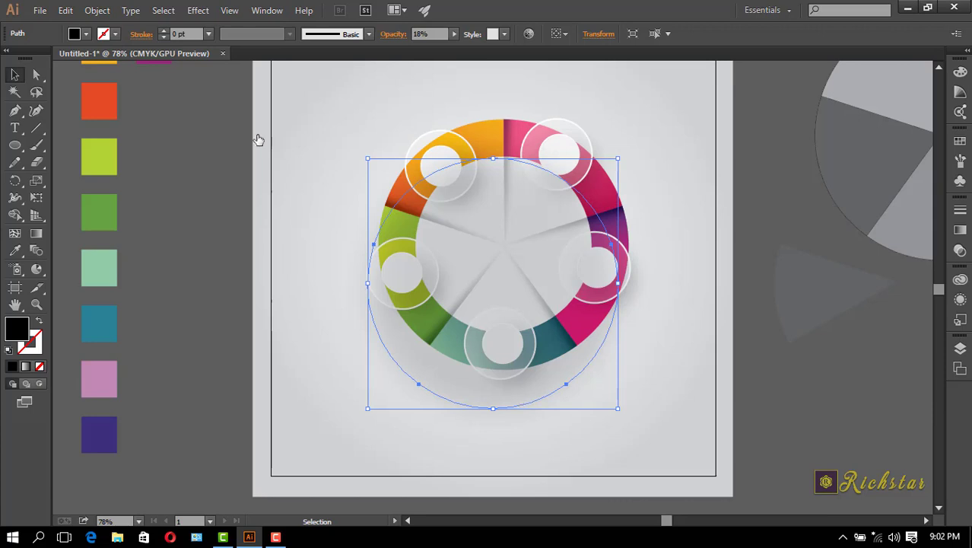
Step: Move the translucent circle aside and group all the wheel pieces
left_click(189, 138)
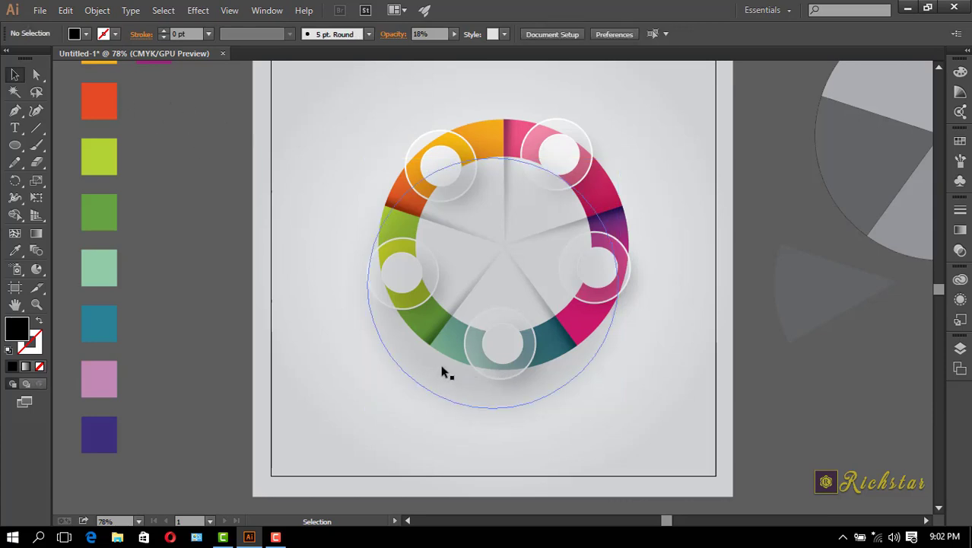
left_click_drag(471, 370, 753, 363)
left_click(558, 396)
left_click_drag(567, 403, 362, 160)
right_click(463, 222)
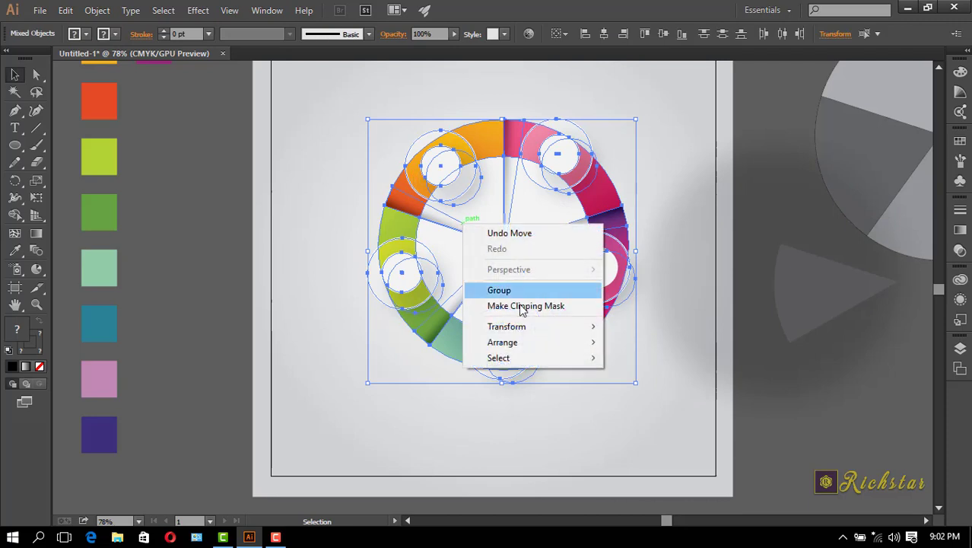
left_click(514, 289)
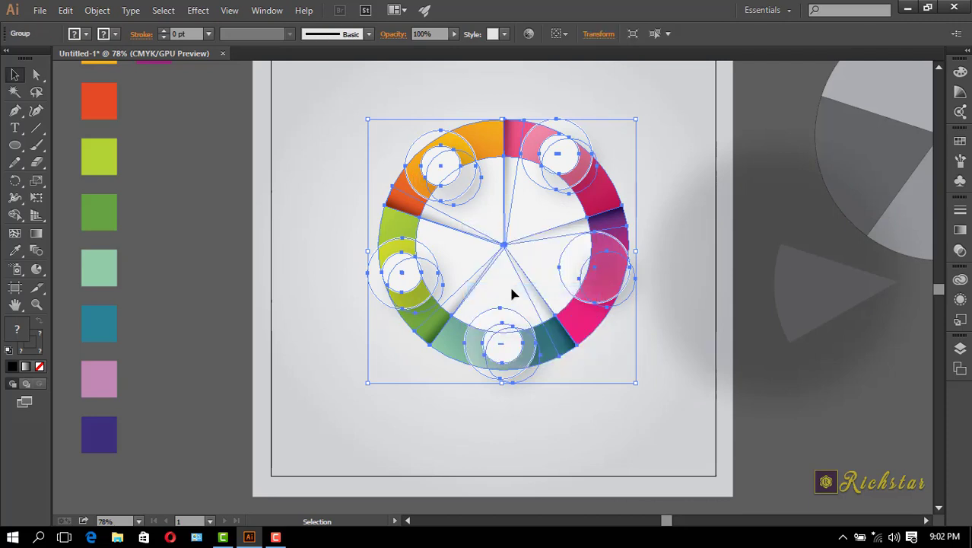
Step: Bring the pink segment to the front
right_click(512, 290)
mouse_move(597, 411)
left_click(734, 403)
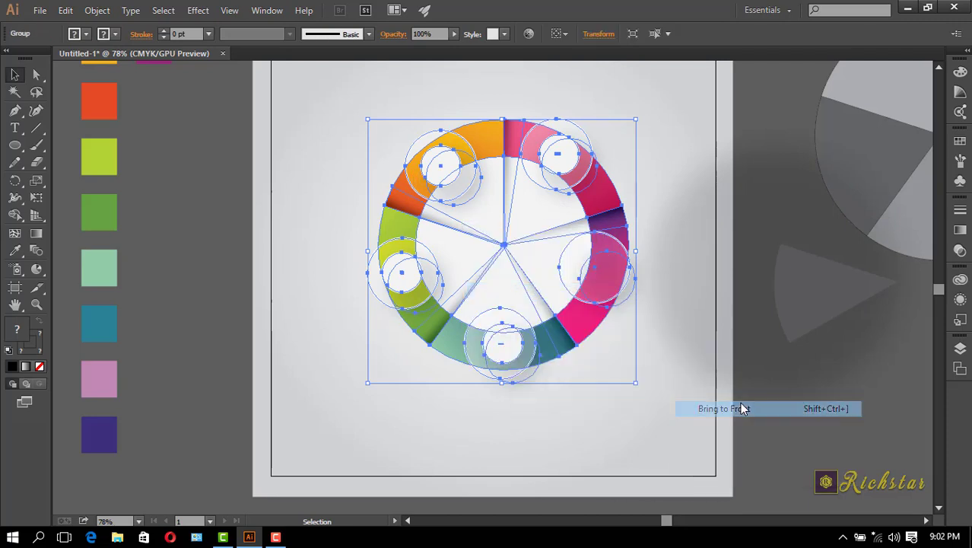
Step: Position the faint 18% shadow circle over the colour wheel, nudging it upward
left_click(829, 430)
left_click(748, 249)
left_click_drag(748, 250, 640, 321)
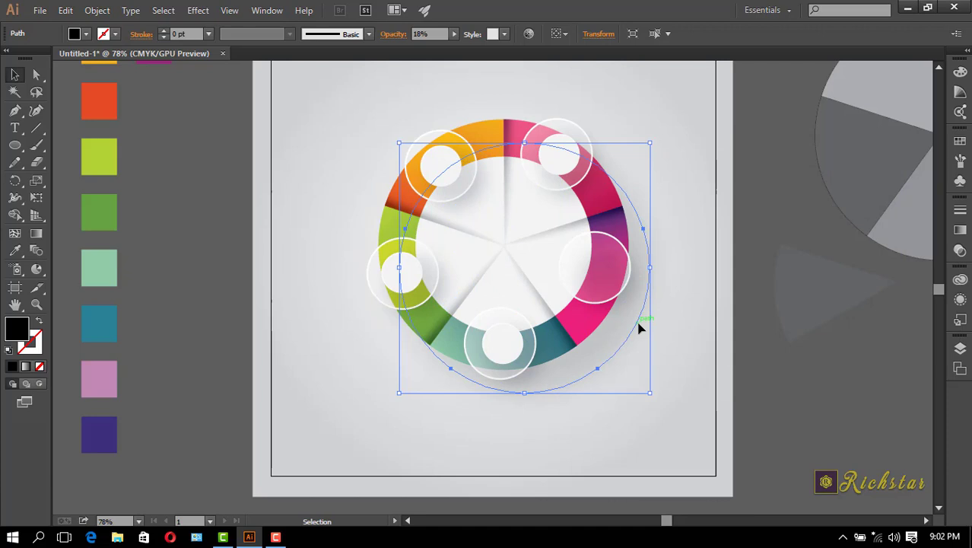
key("Up")
key("Up")
key("Up")
key("Up")
key("Up")
key("Up")
key("Up")
key("Up")
key("Up")
key("Up")
key("Up")
key("Up")
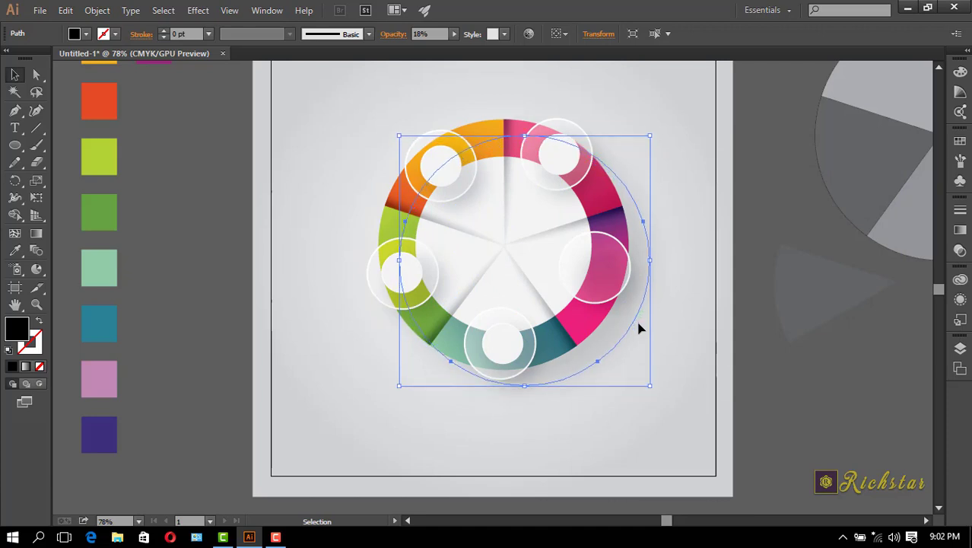
key("Up")
key("Up")
key("Up")
key("Up")
key("Up")
key("Up")
key("Up")
key("Up")
key("Up")
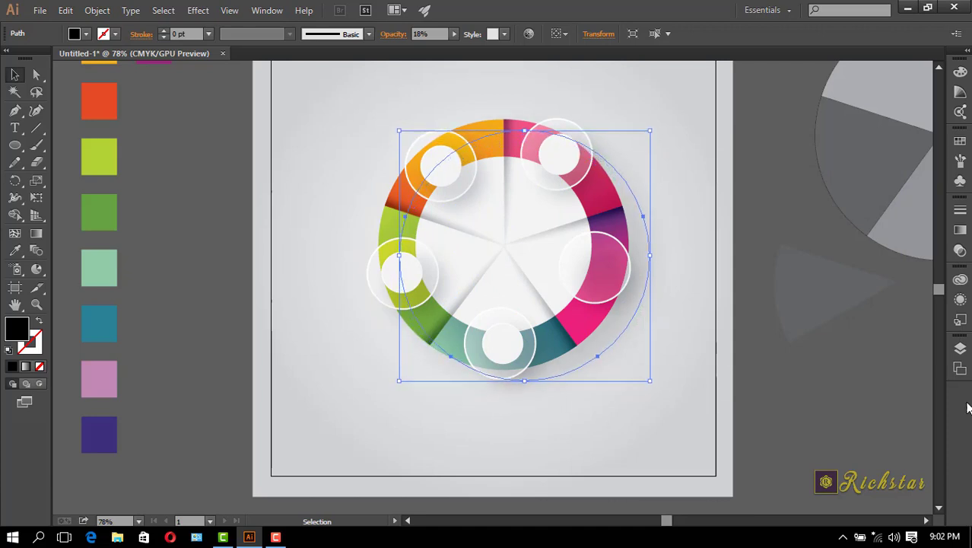
left_click(853, 431)
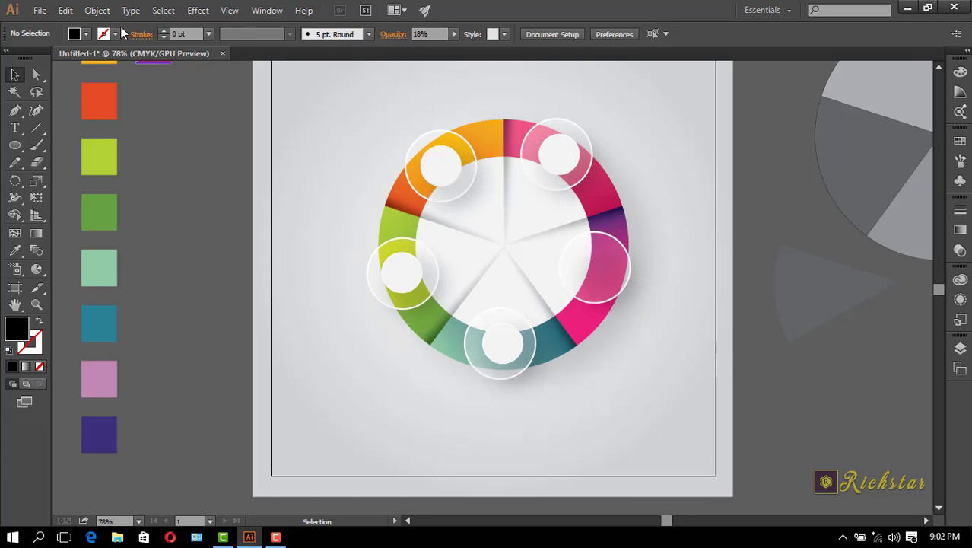
left_click(99, 11)
Step: Unlock all objects and make the background gradient's left stop white
left_click(145, 110)
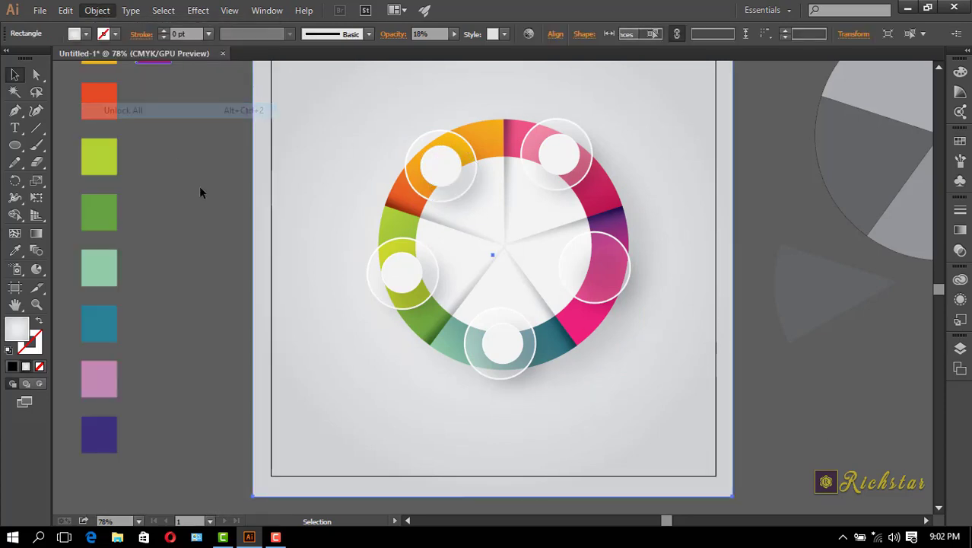
left_click(238, 230)
left_click(269, 237)
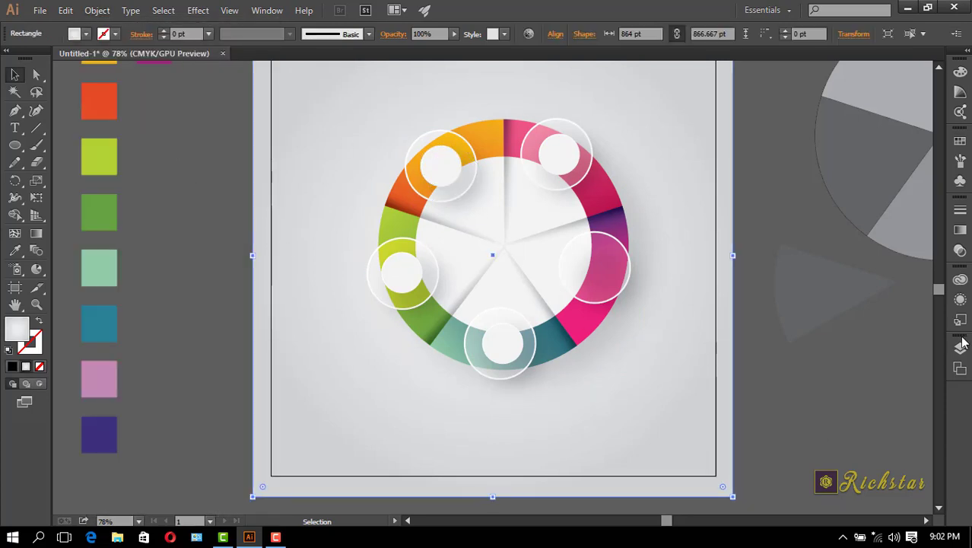
left_click(959, 229)
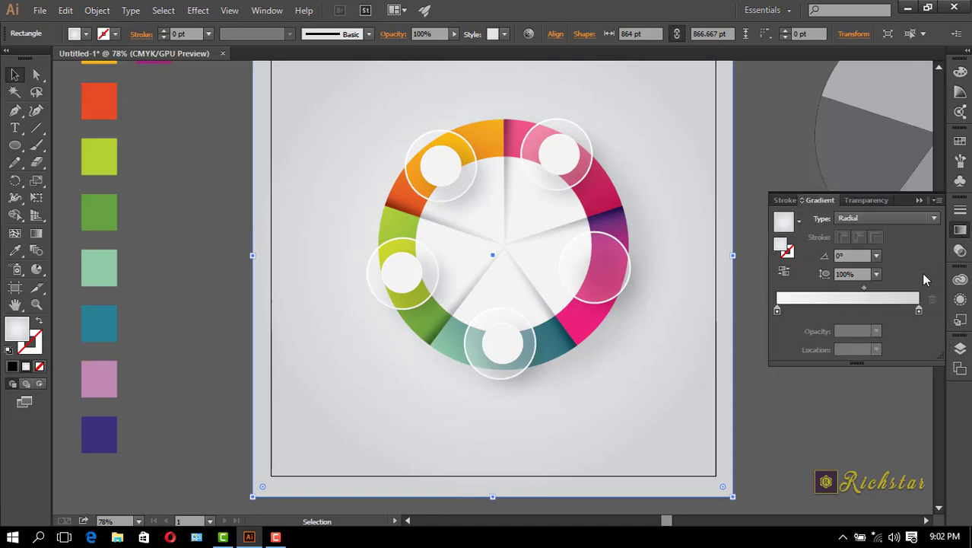
left_click(776, 310)
double_click(776, 311)
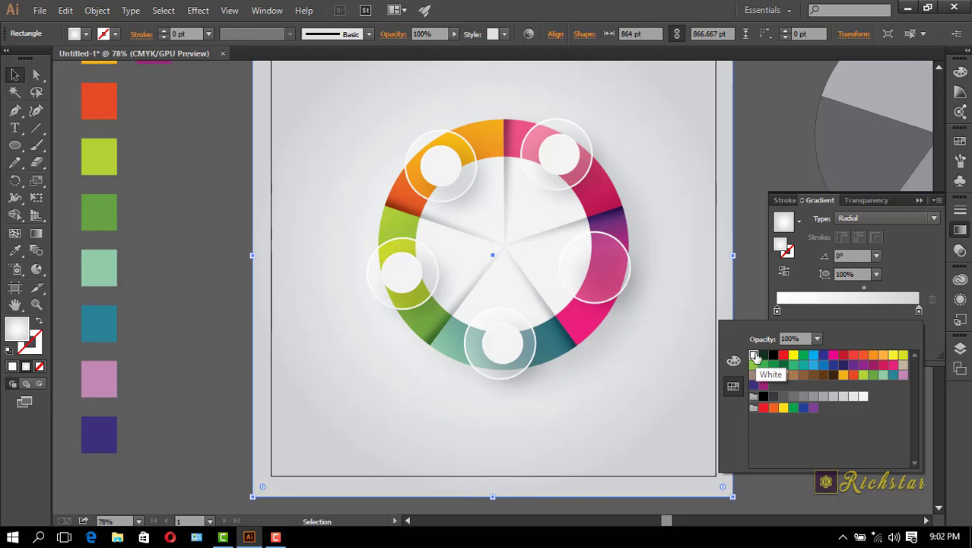
left_click(755, 356)
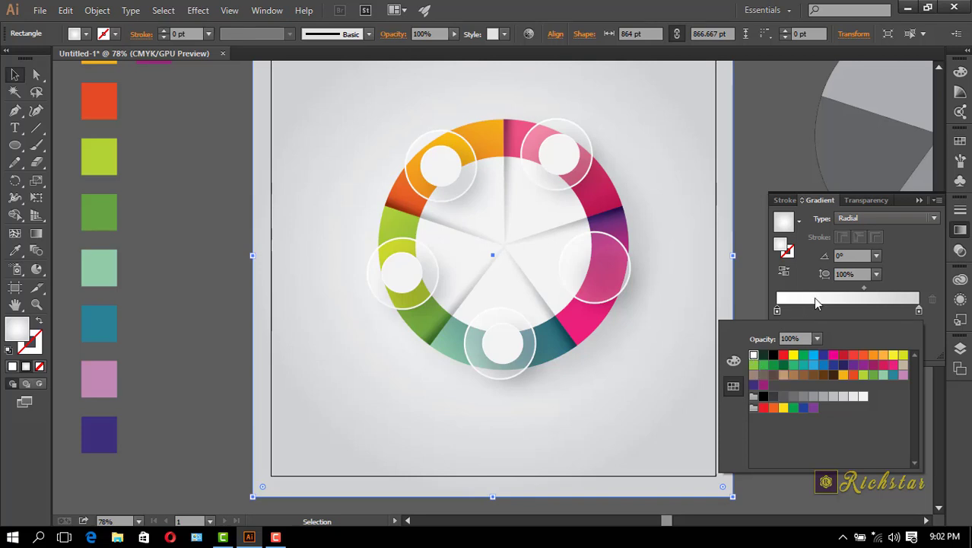
Step: In isolation mode, tidy the background's gradient stops and widen its bright centre
double_click(711, 278)
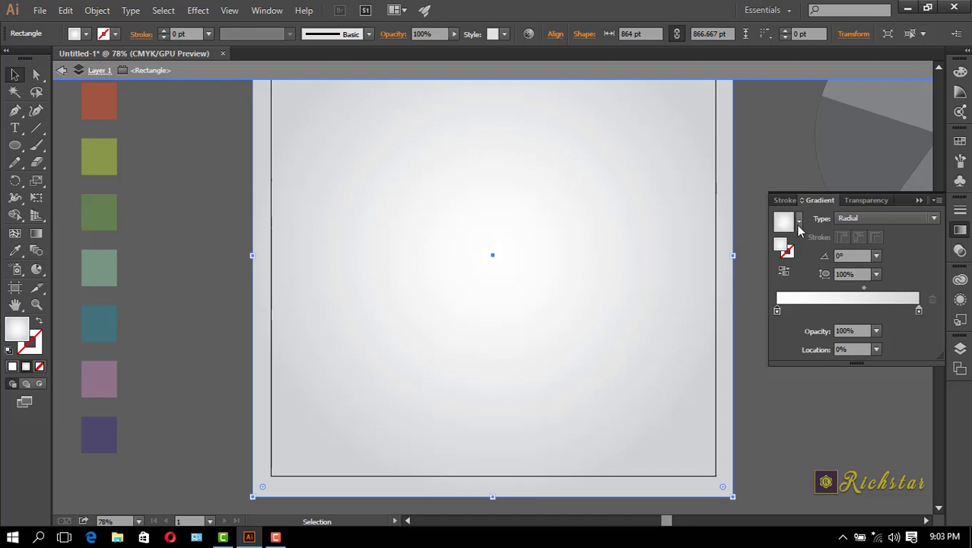
left_click(787, 312)
left_click(933, 302)
double_click(781, 311)
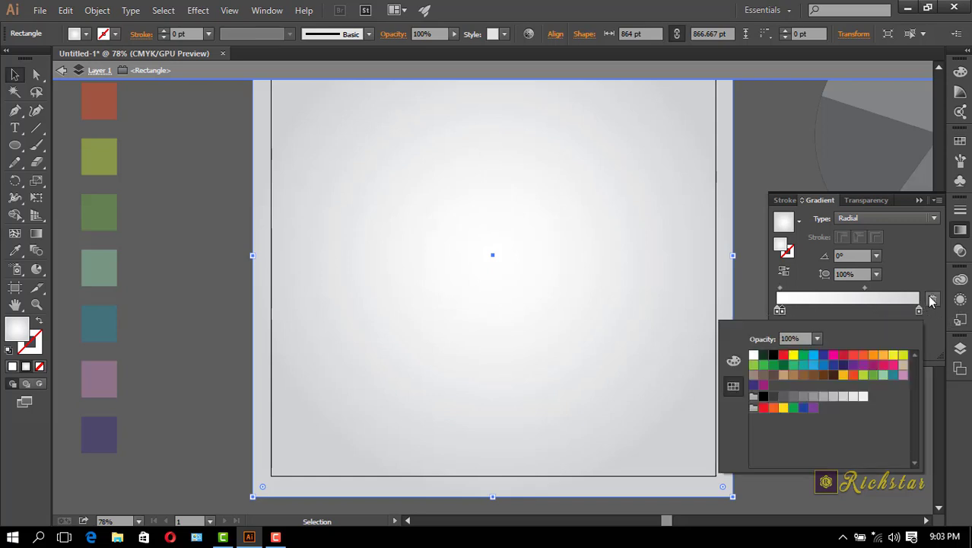
left_click(930, 301)
left_click(931, 300)
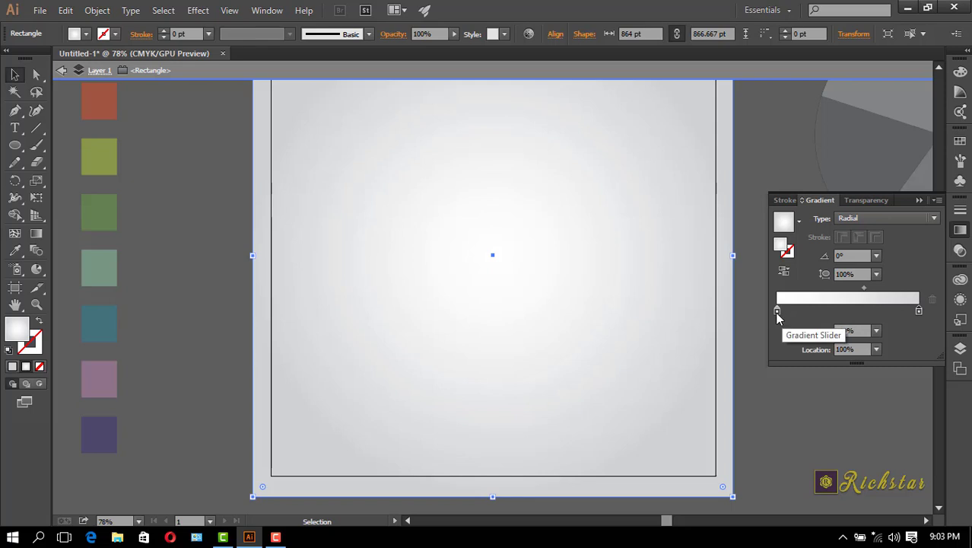
double_click(777, 310)
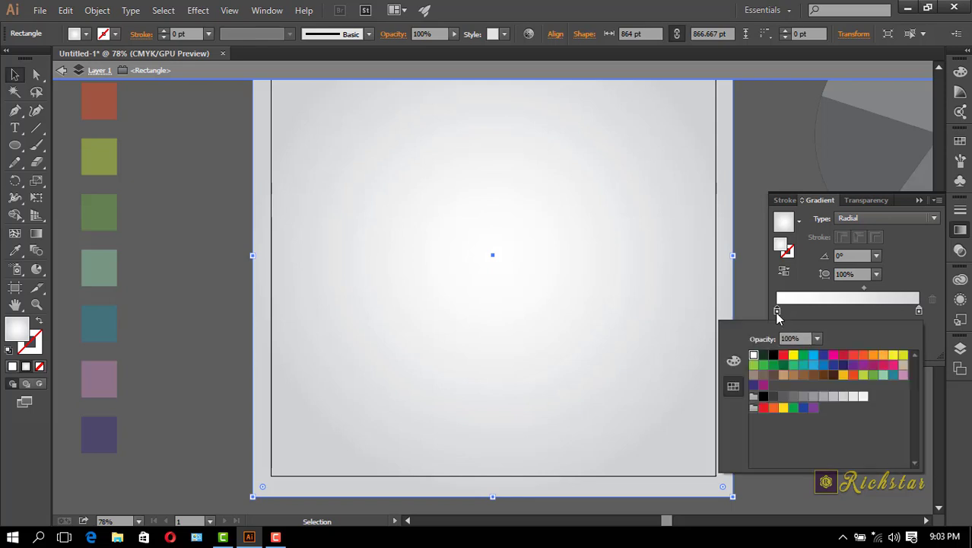
left_click(863, 294)
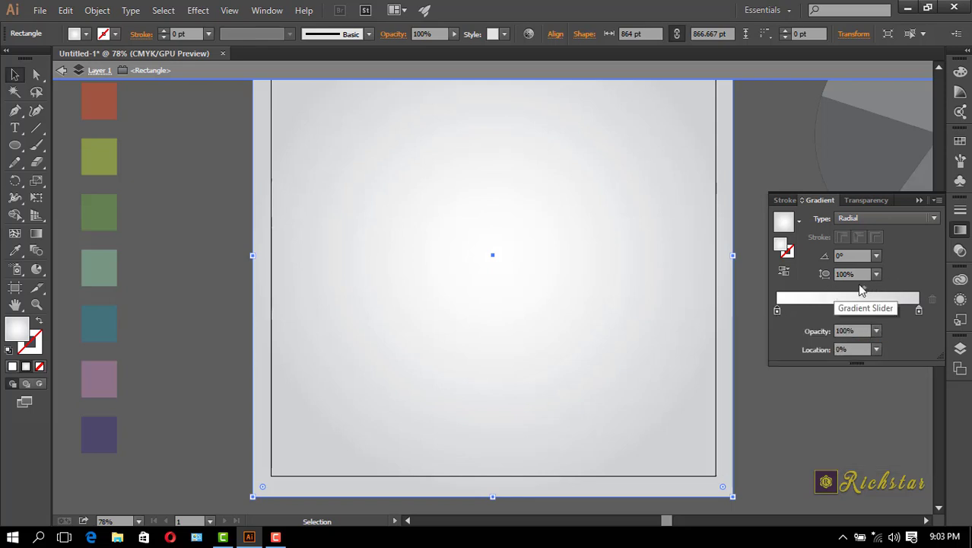
left_click_drag(863, 288, 894, 297)
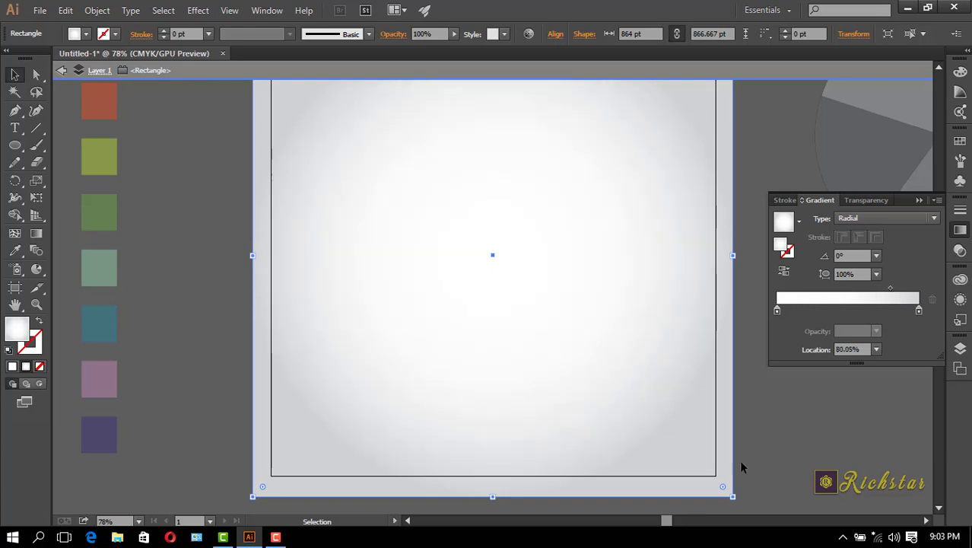
left_click(794, 431)
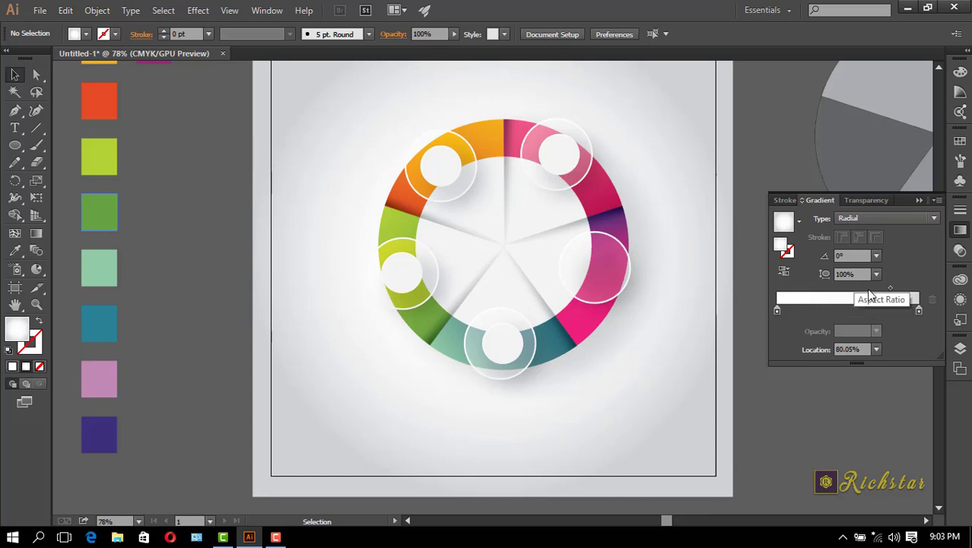
Step: Move the radial gradient midpoint to 65.27% and exit isolation mode
left_click(644, 334)
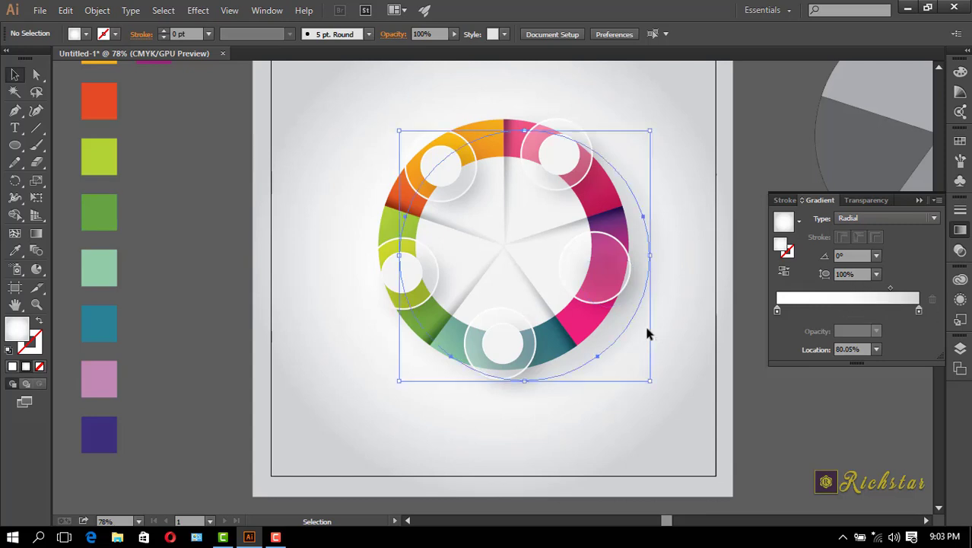
double_click(666, 450)
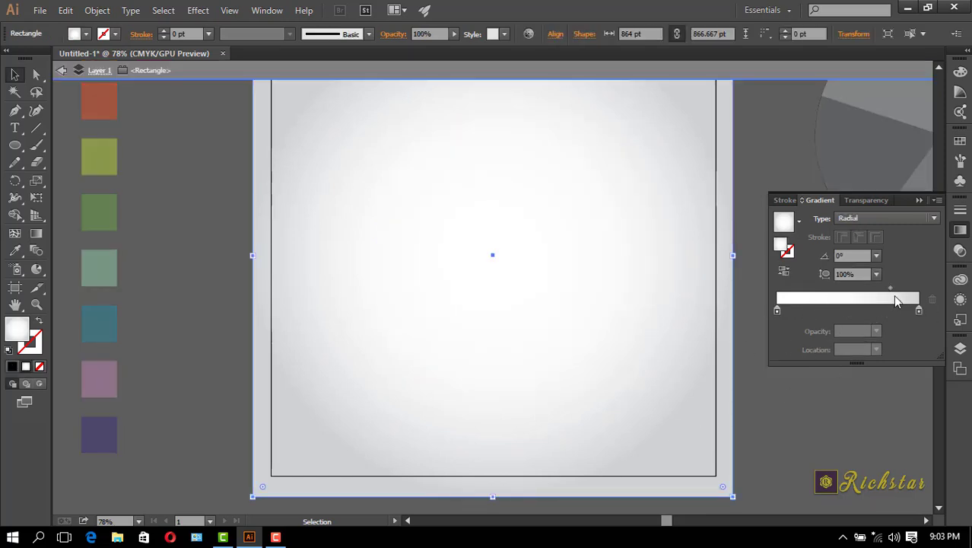
left_click_drag(890, 289, 871, 295)
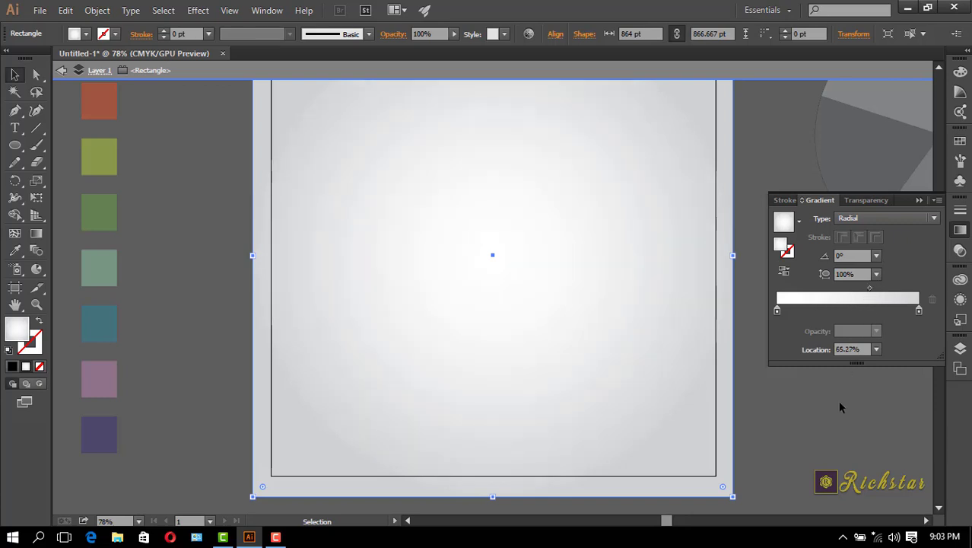
double_click(837, 400)
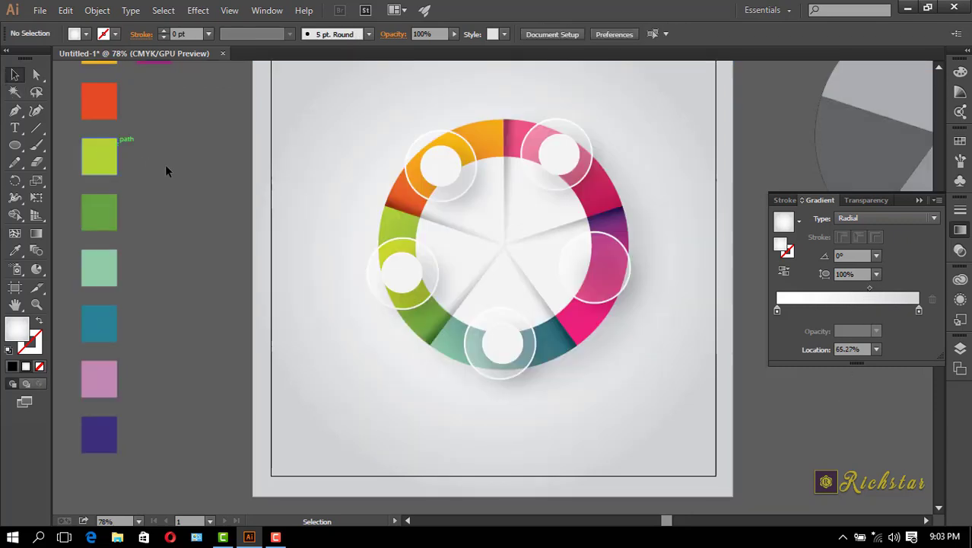
Step: Create a text object with the number 5 left of the artboard
left_click(16, 128)
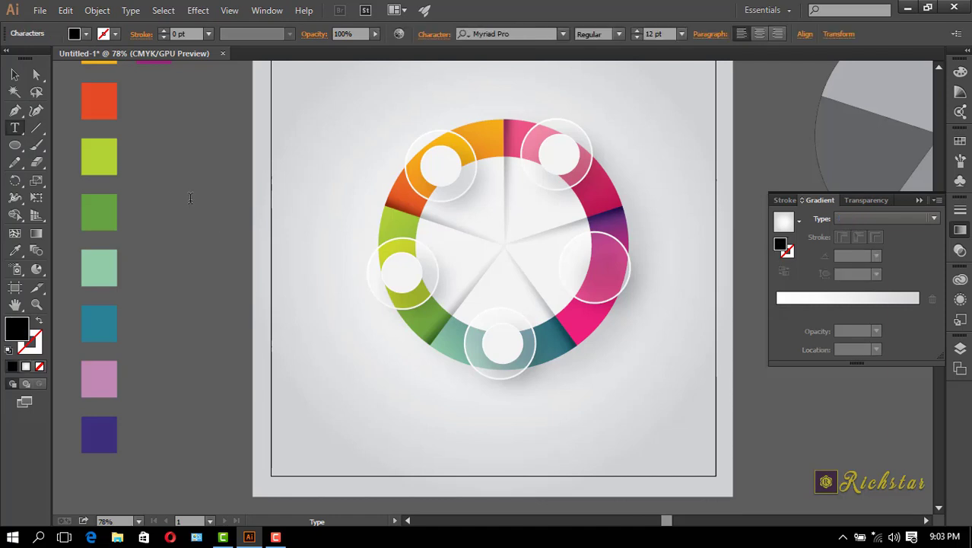
left_click(158, 190)
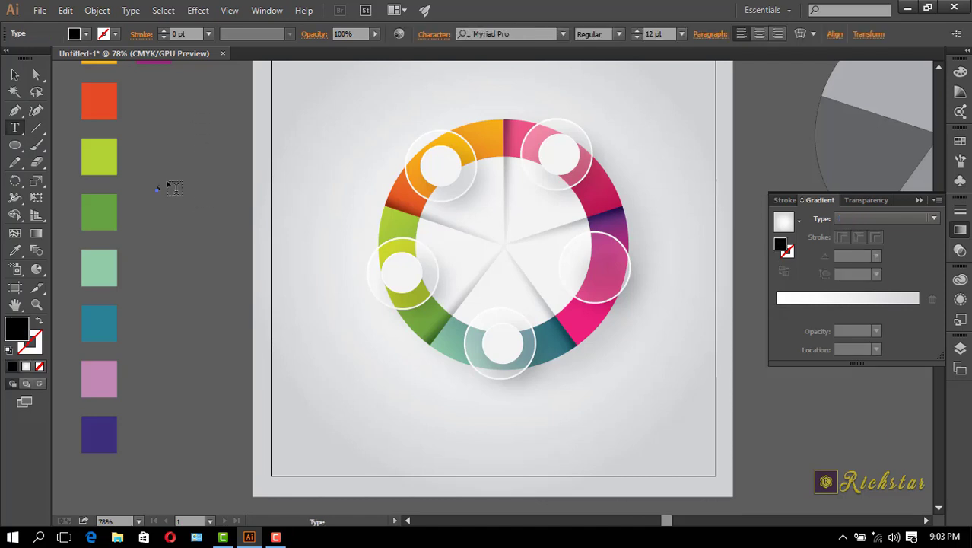
key("ctrl+a")
key("v")
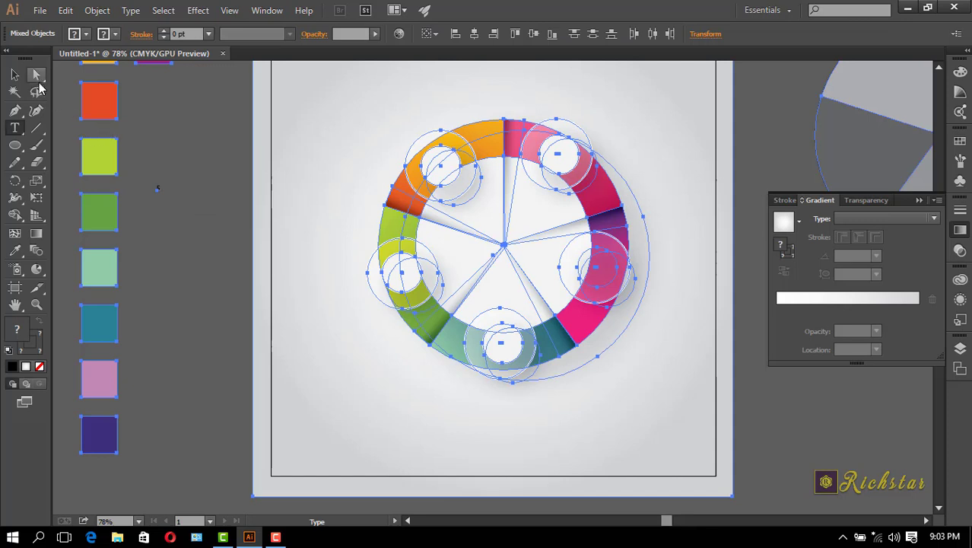
left_click(219, 199)
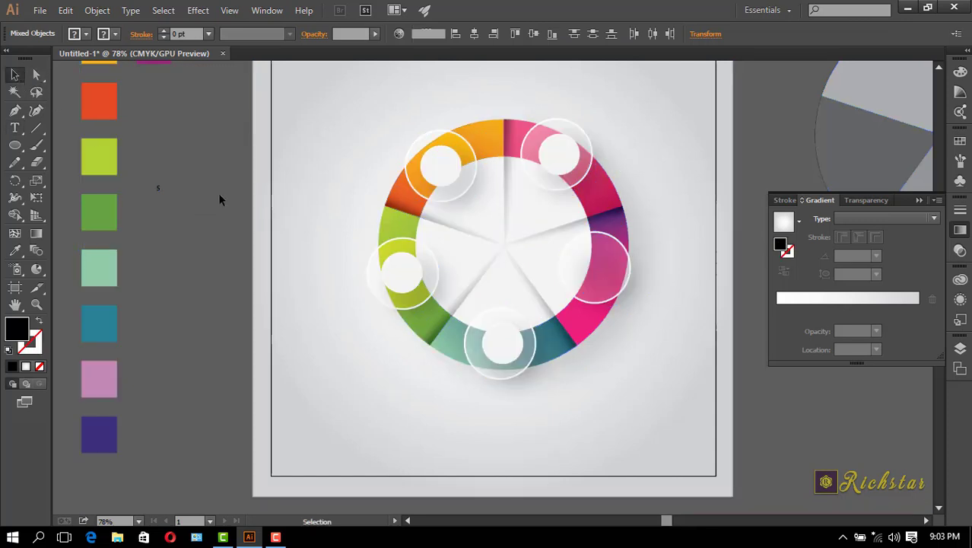
left_click(162, 187)
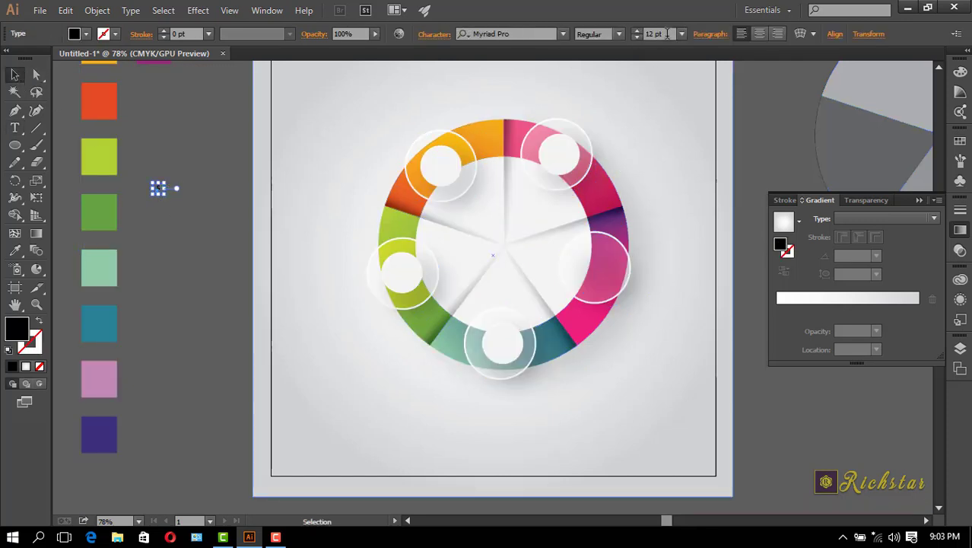
Step: Set the 5 to 72 pt Devil Breeze Bold
left_click(681, 33)
left_click(697, 288)
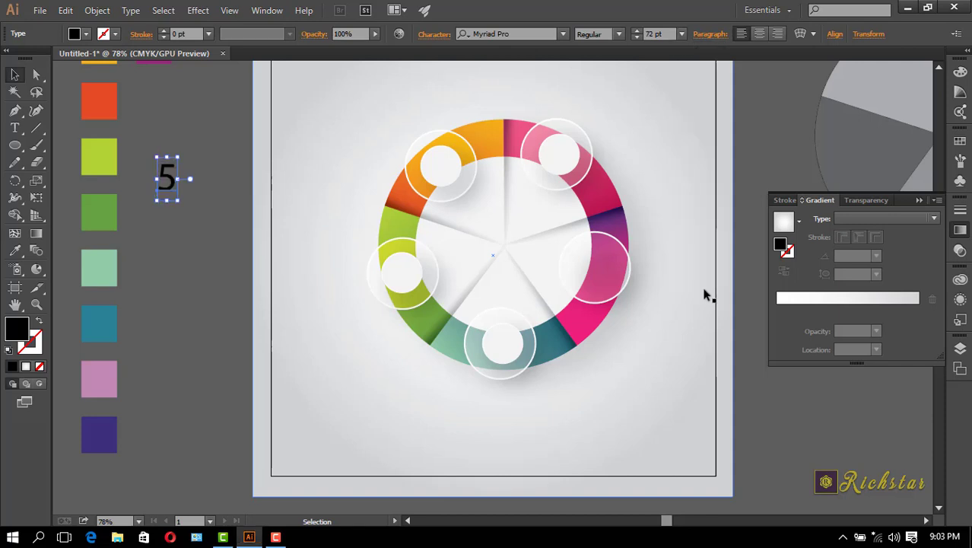
left_click(505, 34)
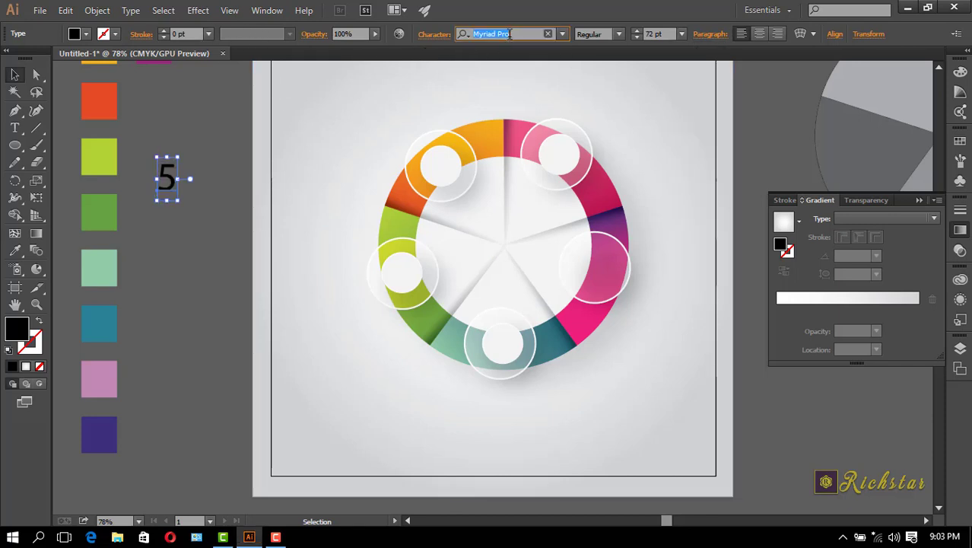
type("devi")
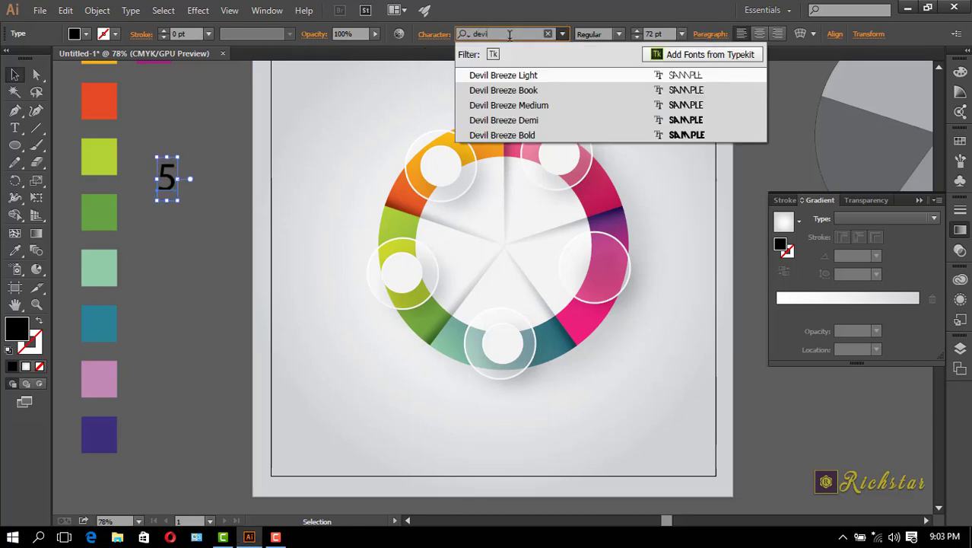
type("l")
left_click(533, 135)
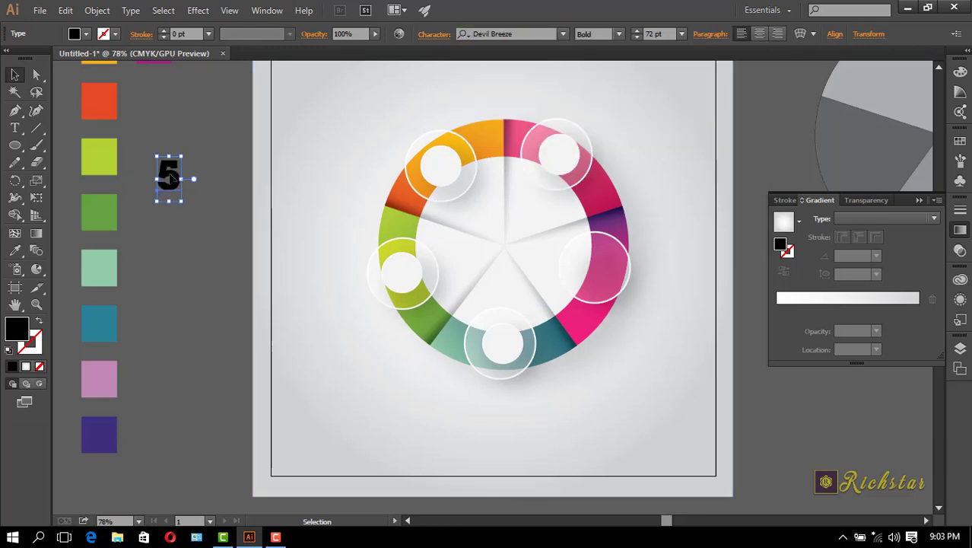
Step: Move the 5 into the green marker's white circle, resize it to 55 pt, and centre it
left_click_drag(171, 178, 405, 272)
left_click(682, 36)
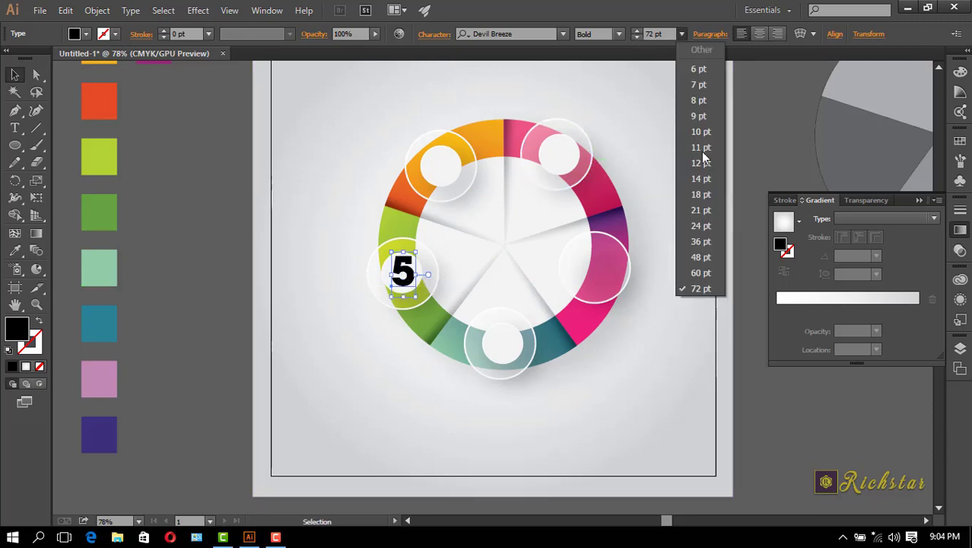
left_click(698, 240)
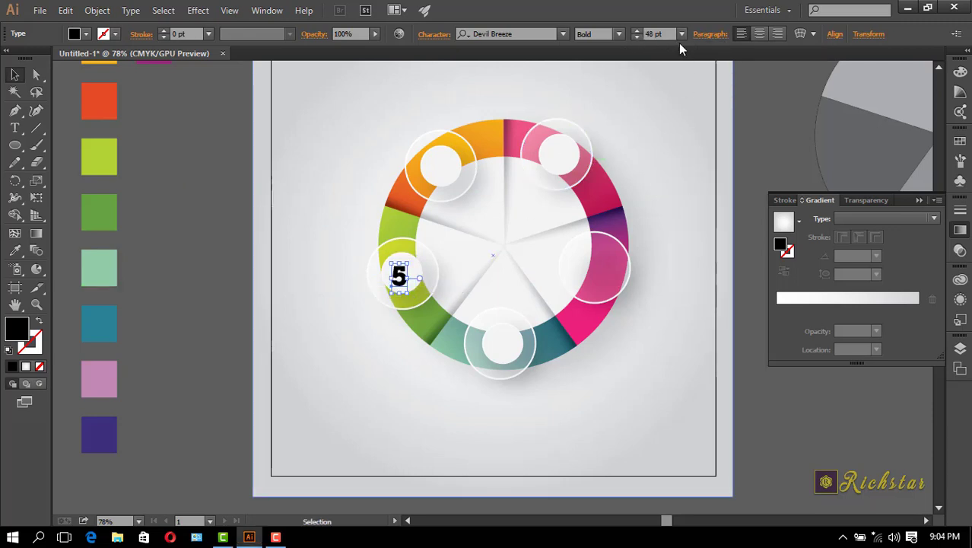
left_click(637, 30)
left_click(636, 31)
left_click(636, 30)
left_click(636, 31)
left_click(637, 30)
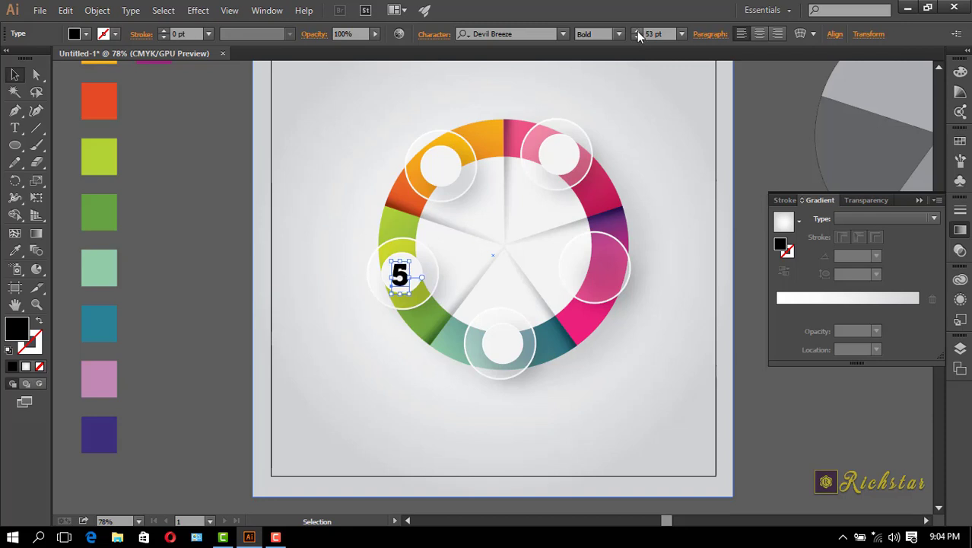
left_click(637, 31)
left_click(637, 30)
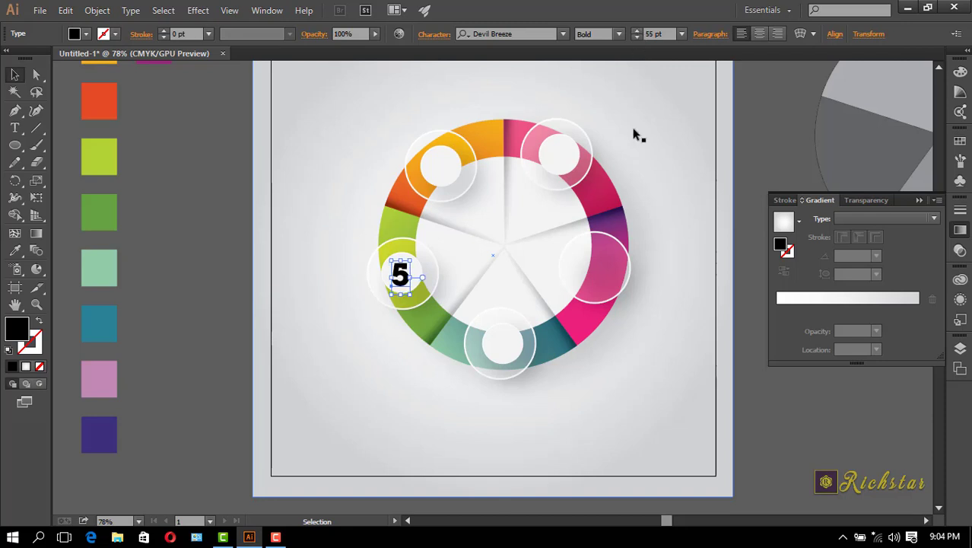
key("Right")
key("Right")
key("Up")
key("Up")
key("Up")
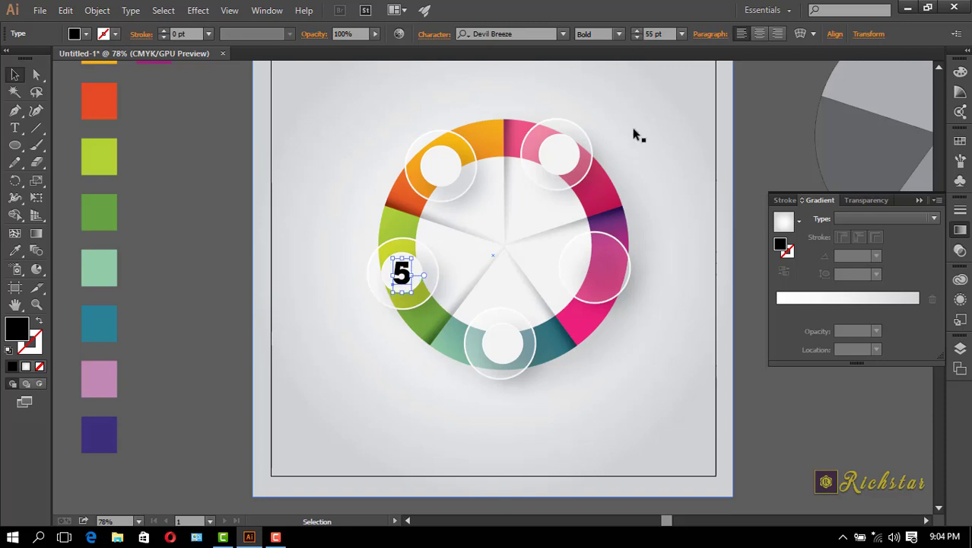
Step: Fill the 5 with the green swatch colour using the Eyedropper
left_click(15, 250)
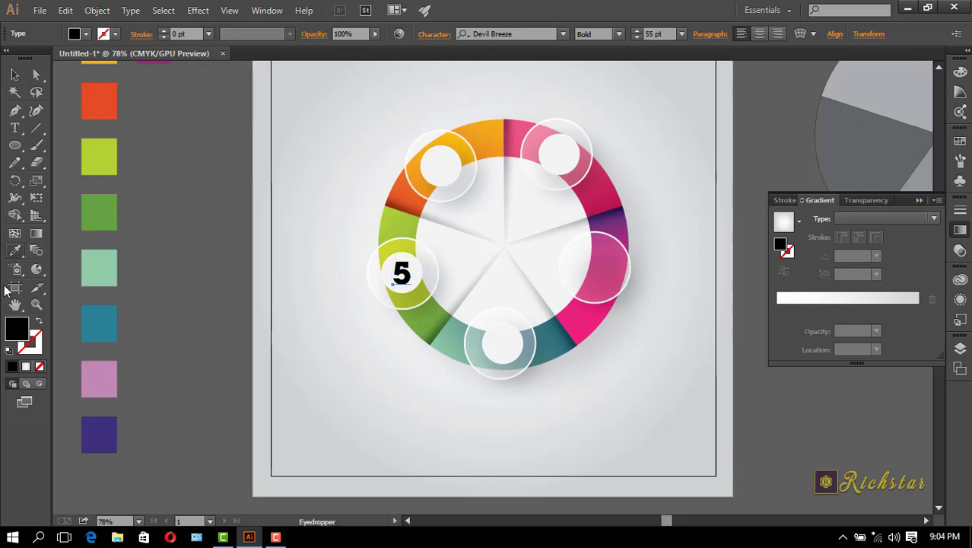
left_click(105, 213)
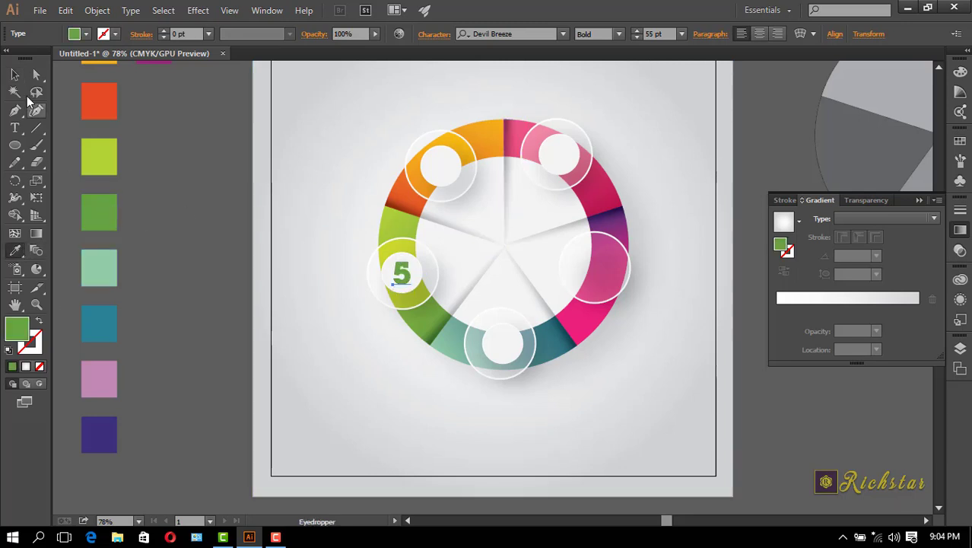
left_click(15, 73)
left_click(280, 231)
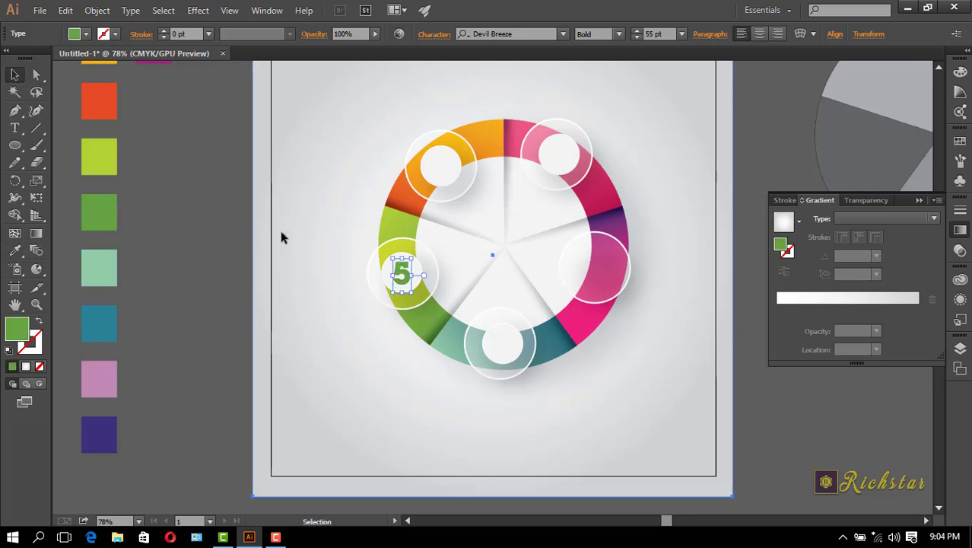
left_click(402, 279)
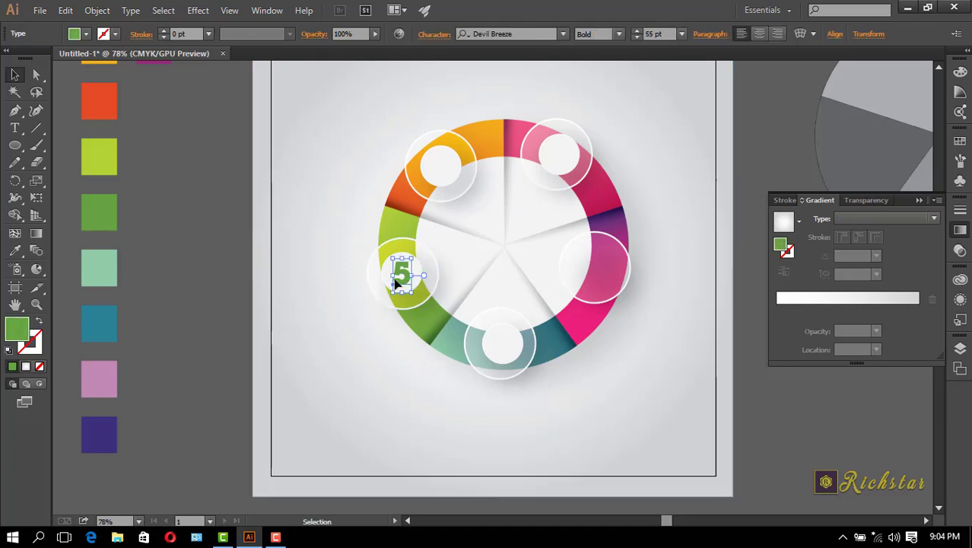
Step: Copy and paste the green 5, placing the copy left of the artboard
left_click(396, 283, "ctrl")
key("ctrl+c")
key("ctrl+v")
left_click_drag(481, 283, 194, 249)
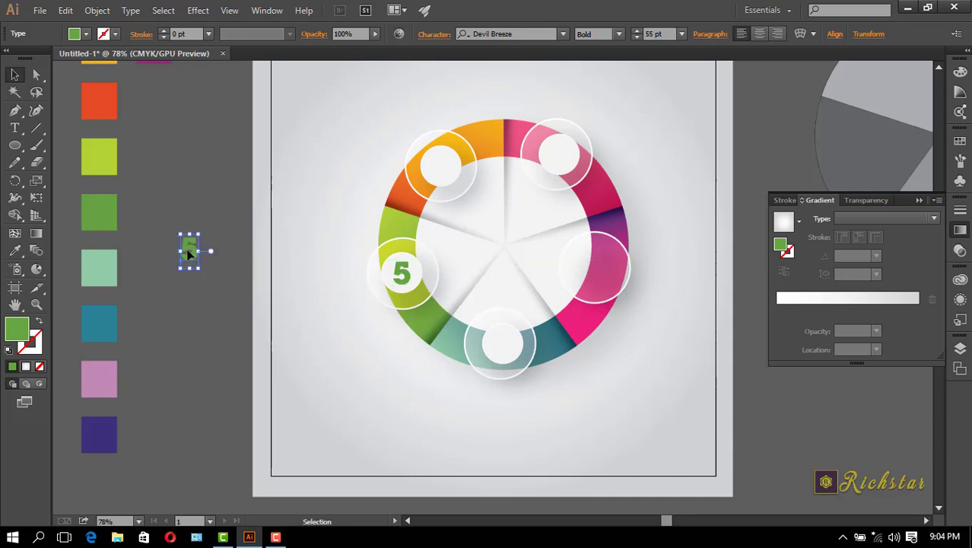
Step: Change the copied 5's text to 4
double_click(192, 250)
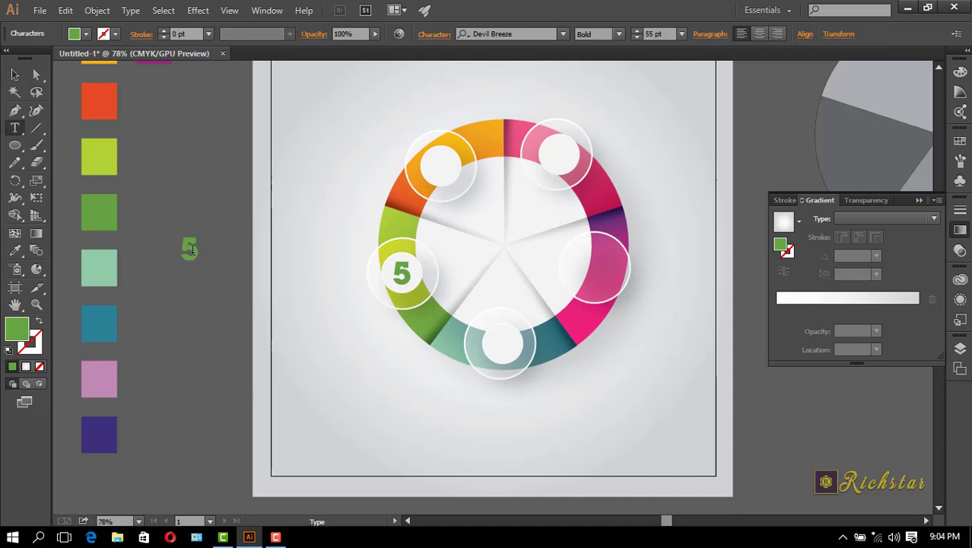
key("ctrl+a")
type("4")
left_click(15, 74)
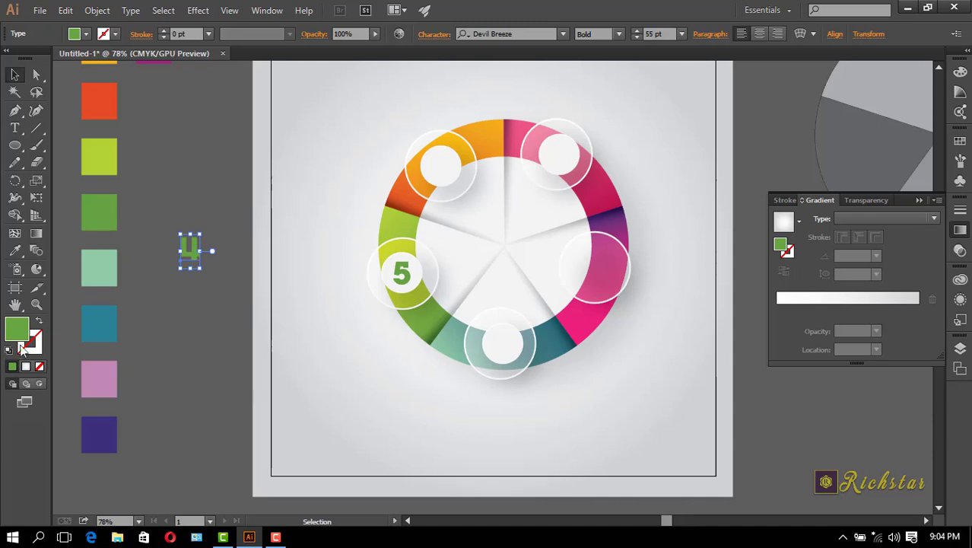
Step: Colour the 4 teal from the swatch and move it into the bottom marker circle
left_click(15, 251)
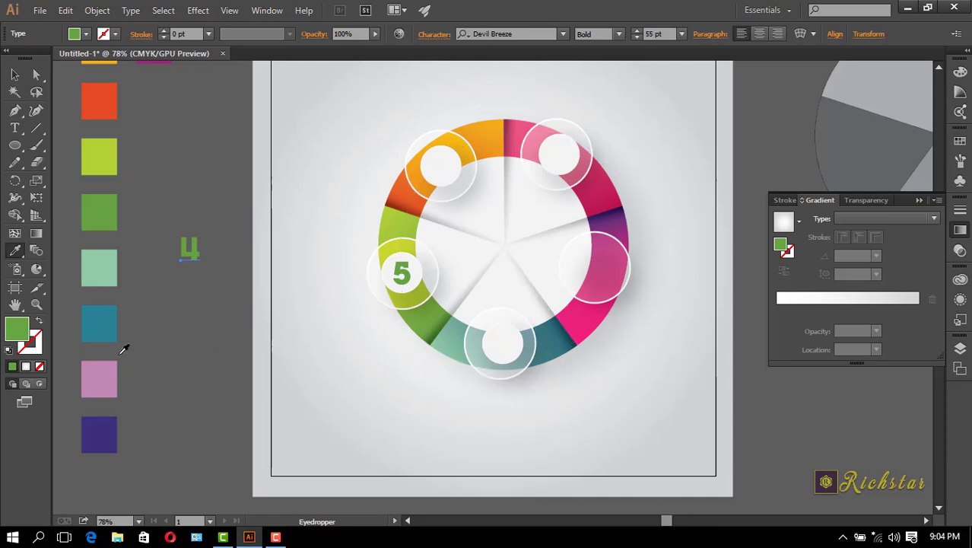
left_click(108, 320)
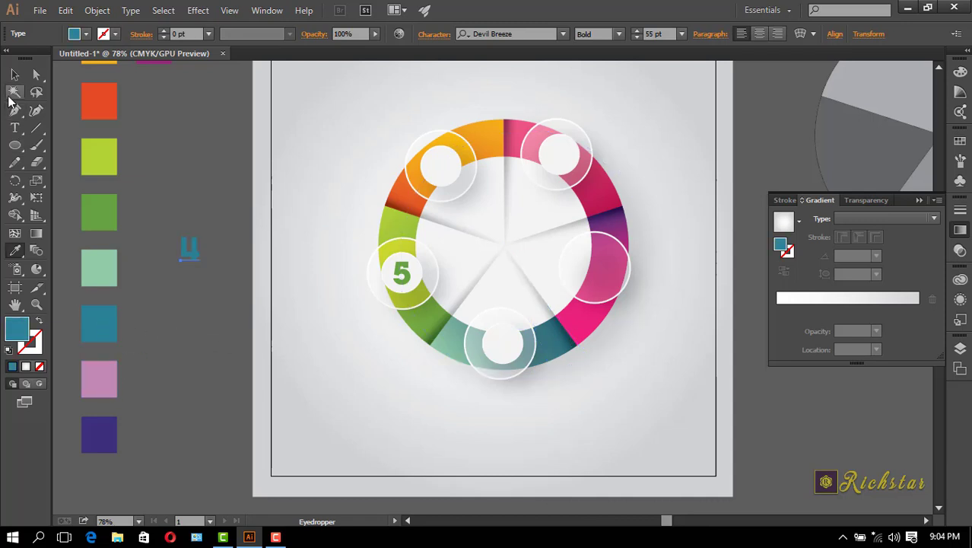
left_click(14, 74)
left_click_drag(187, 256, 502, 354)
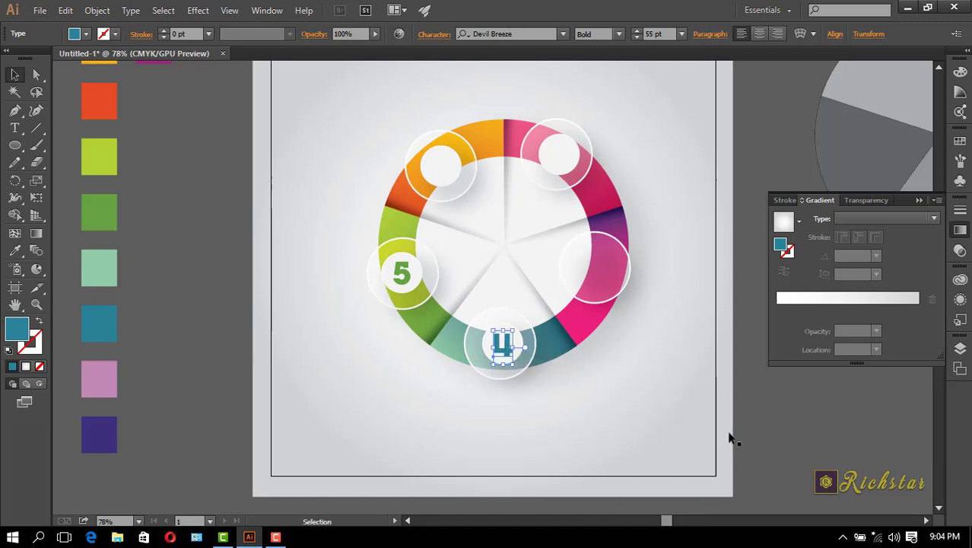
left_click(789, 421)
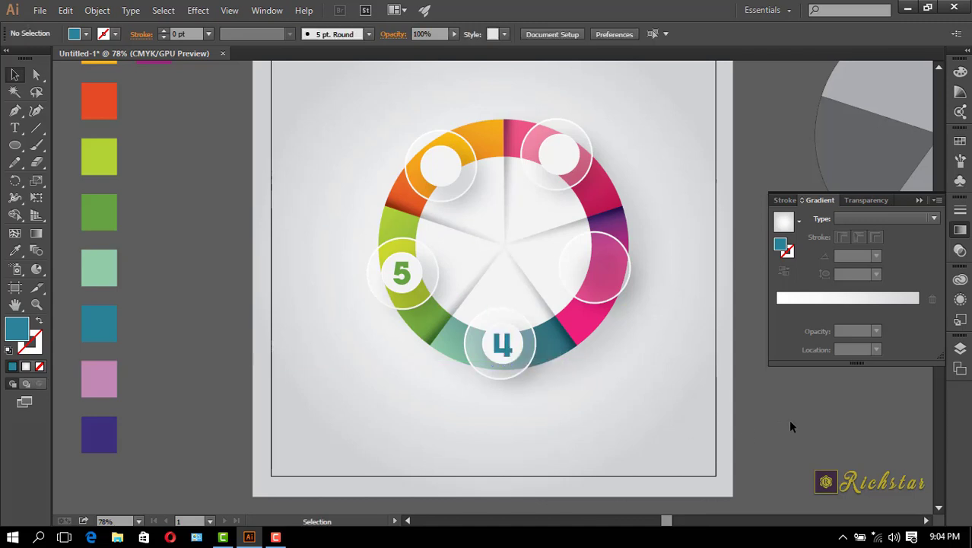